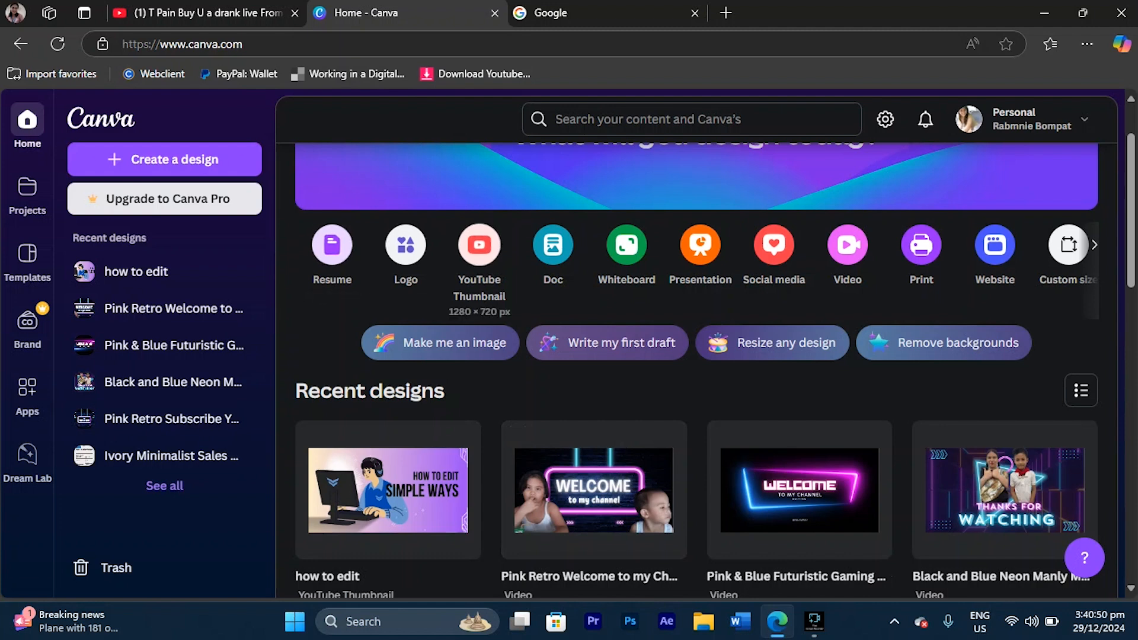
Create a new blank A4 resume design from the home page
scroll(593, 385, "down", 1)
scroll(592, 385, "up", 1)
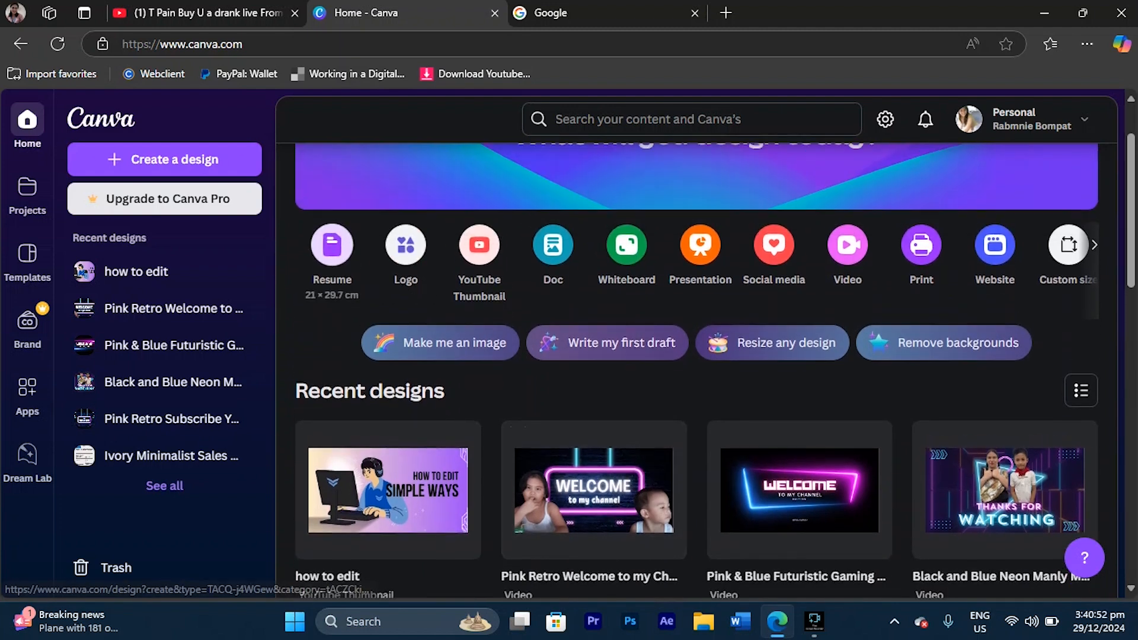
left_click(331, 244)
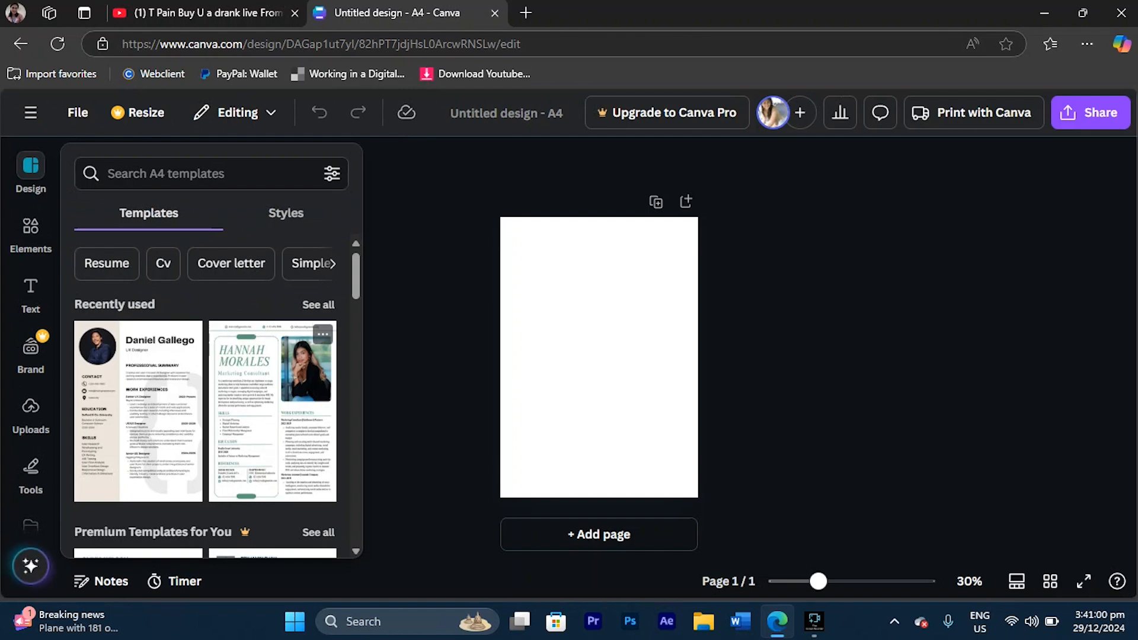
Look through the A4 resume templates, the recently used styles and the style combinations
scroll(205, 409, "down", 6)
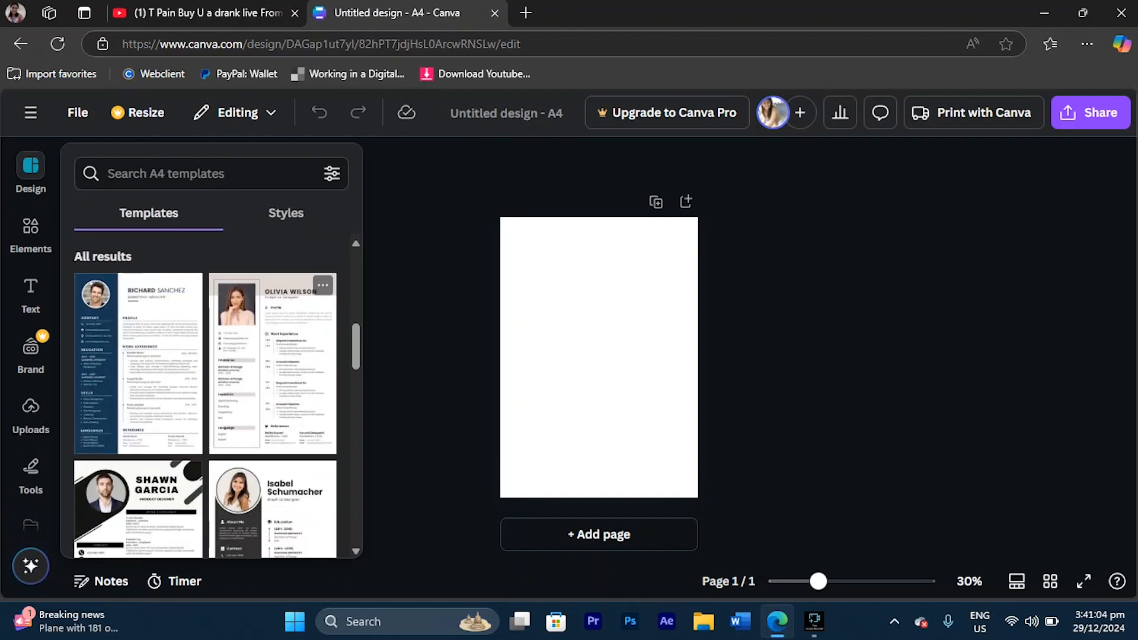
left_click(286, 214)
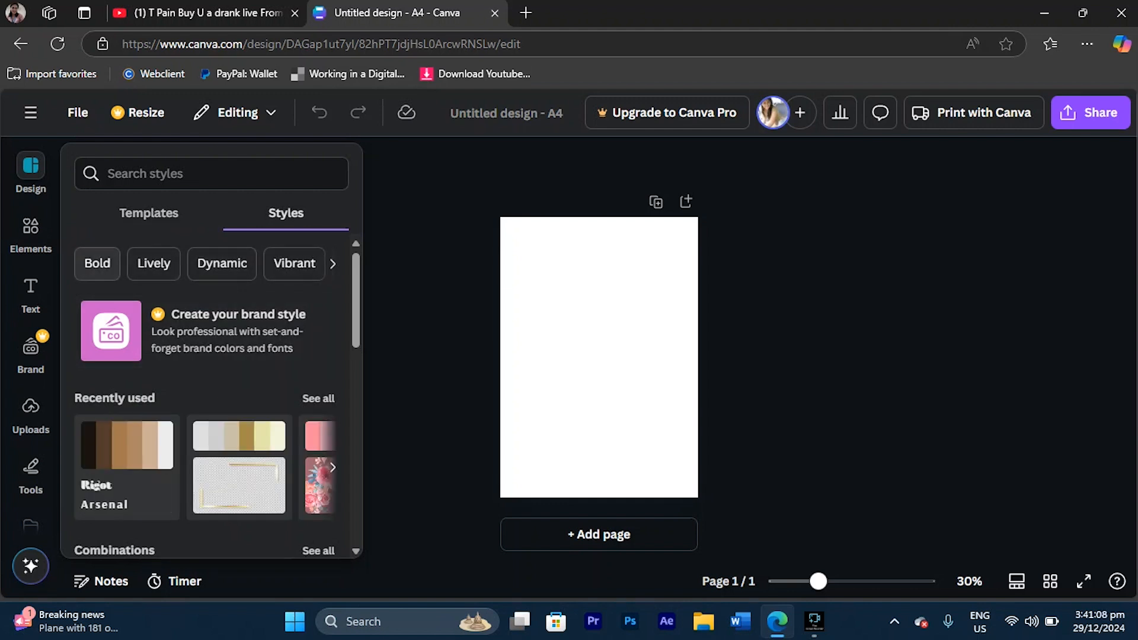
scroll(208, 391, "down", 3)
scroll(208, 391, "up", 1)
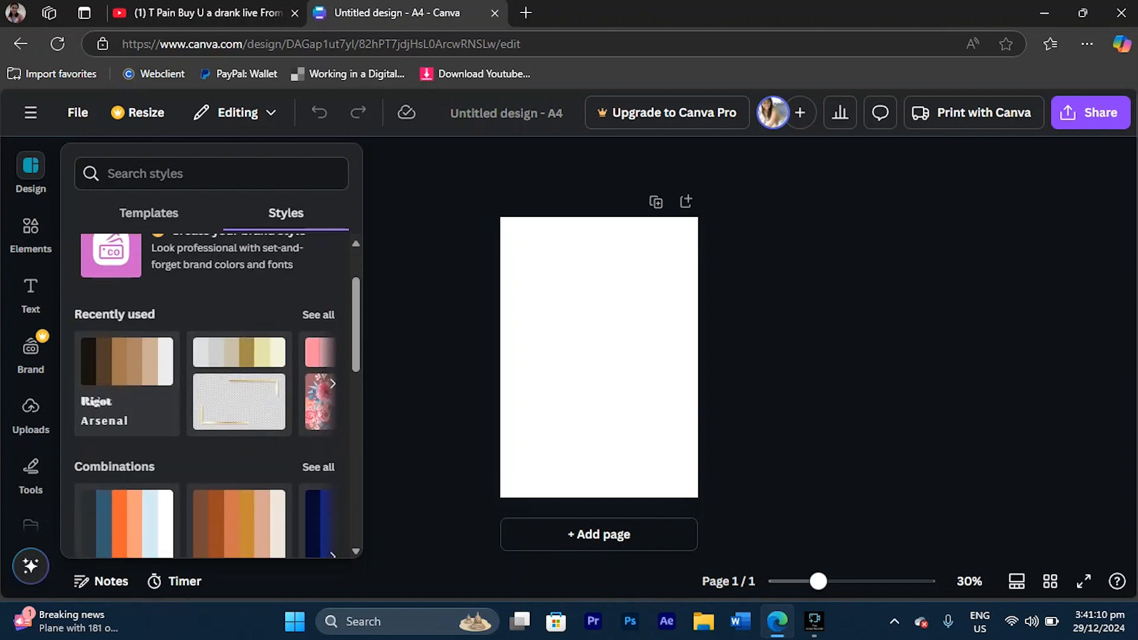
scroll(208, 391, "down", 1)
scroll(214, 391, "down", 1)
scroll(213, 392, "up", 2)
left_click(332, 384)
scroll(201, 388, "down", 3)
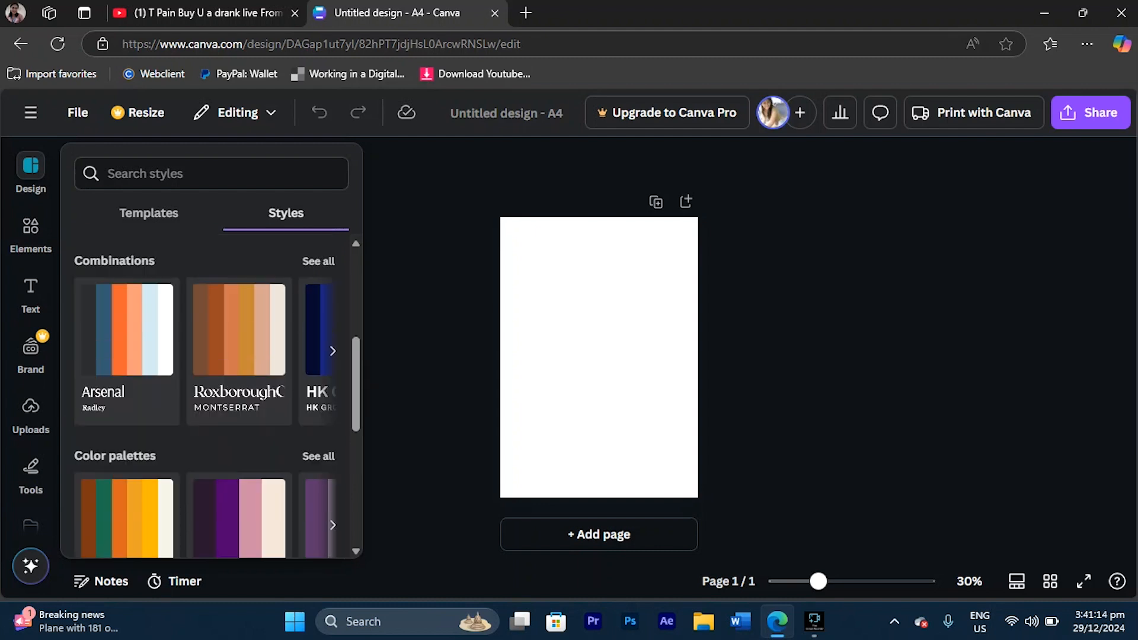
Examine the available color palettes and look through the font sets in the design styles
scroll(136, 391, "up", 1)
scroll(213, 391, "down", 4)
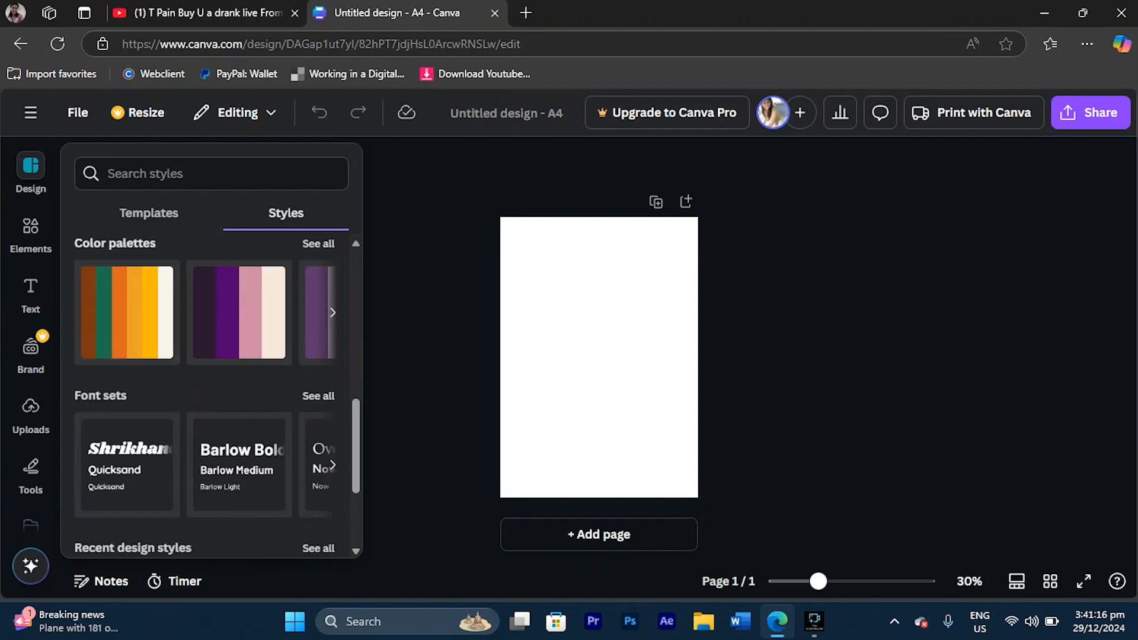
scroll(214, 391, "down", 3)
scroll(213, 391, "up", 1)
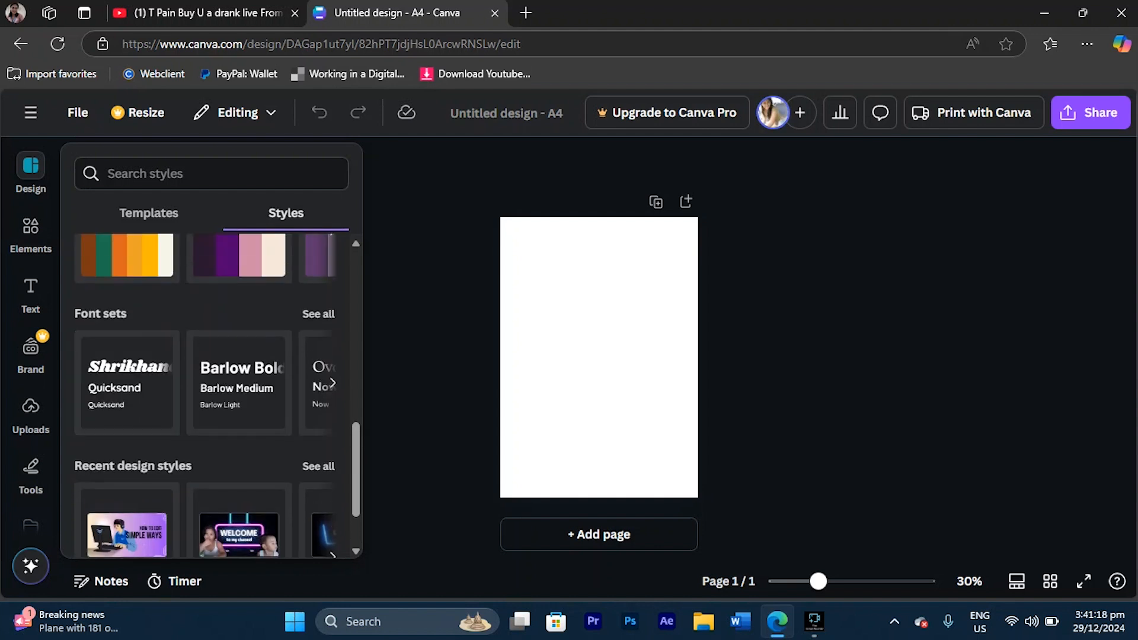
left_click(333, 384)
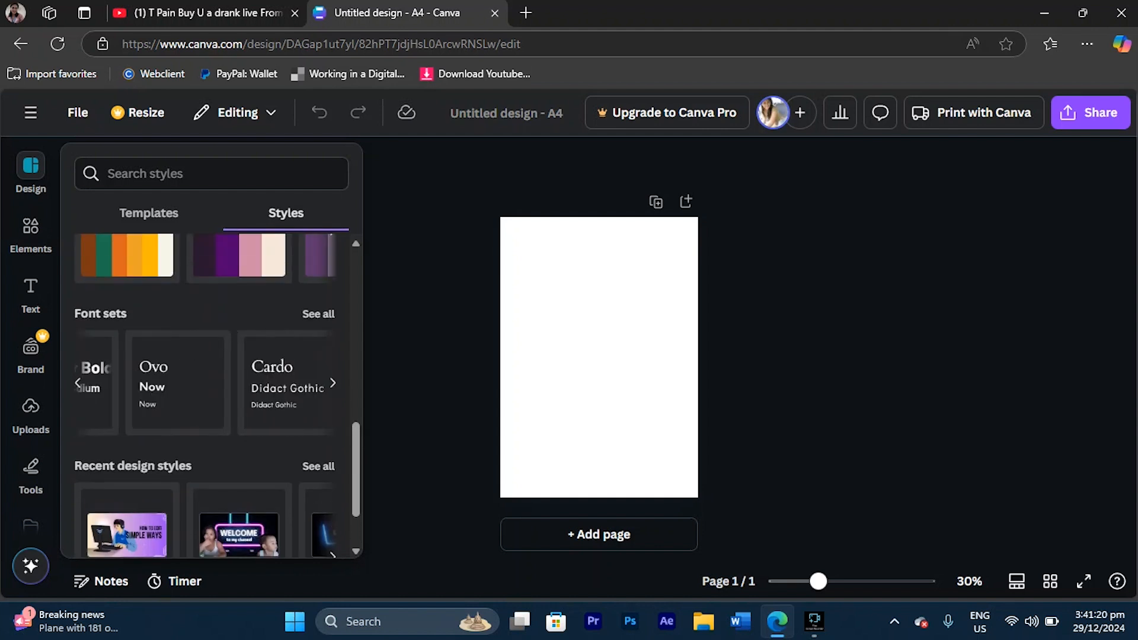
left_click(332, 384)
left_click(332, 384)
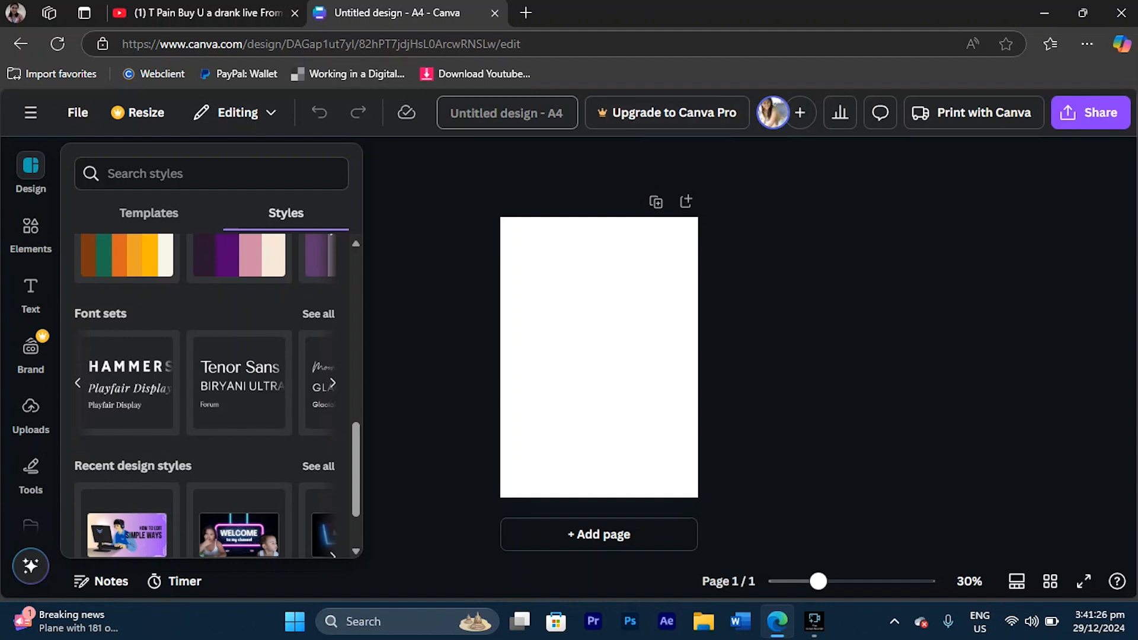
Set the page background to the black-to-gold gradient from the default colors
left_click(507, 113)
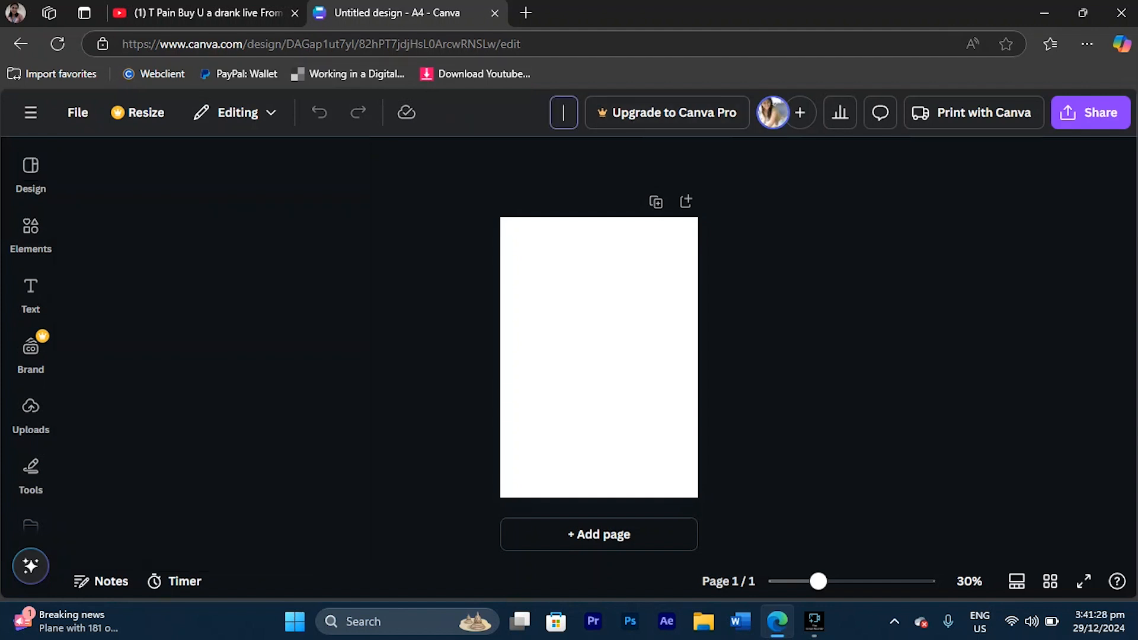
left_click(598, 357)
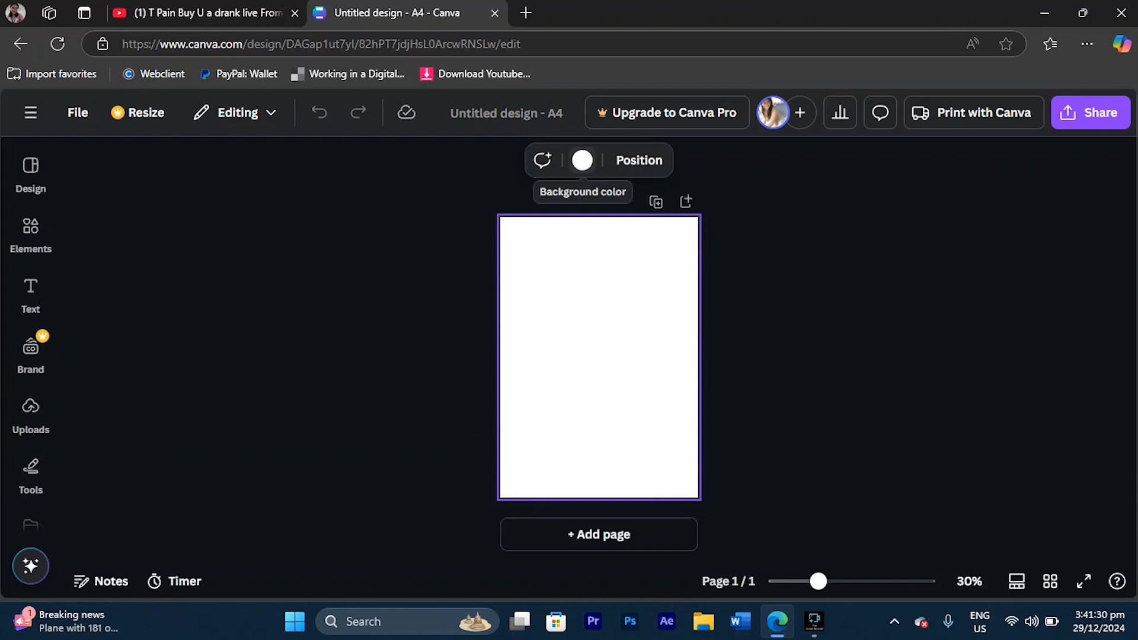
left_click(582, 160)
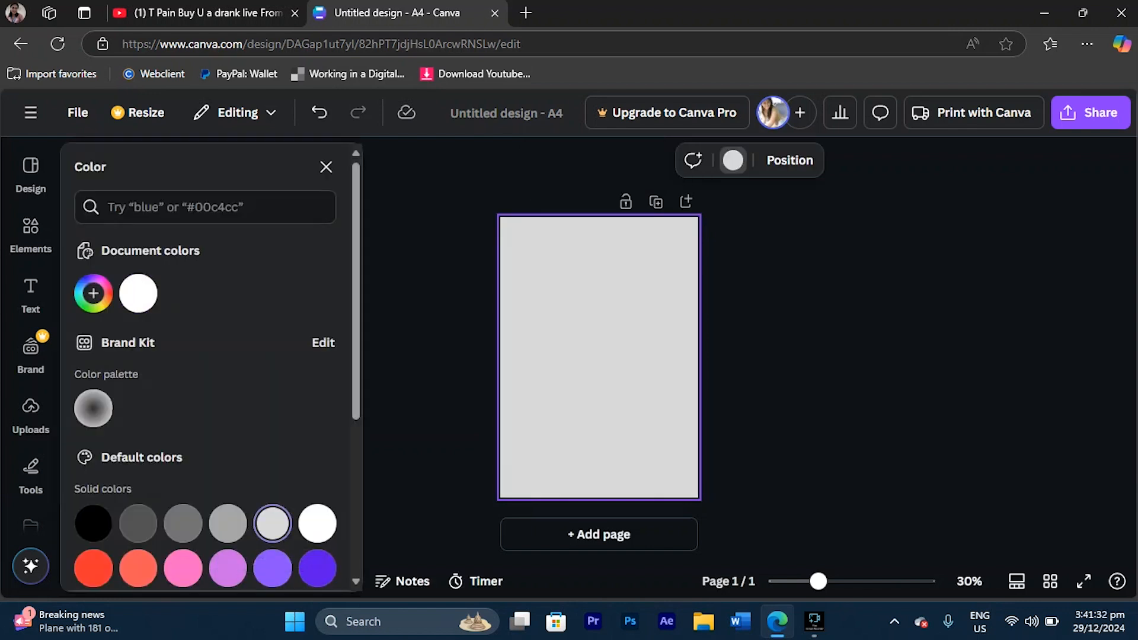
left_click(138, 523)
scroll(138, 523, "down", 4)
left_click(138, 482)
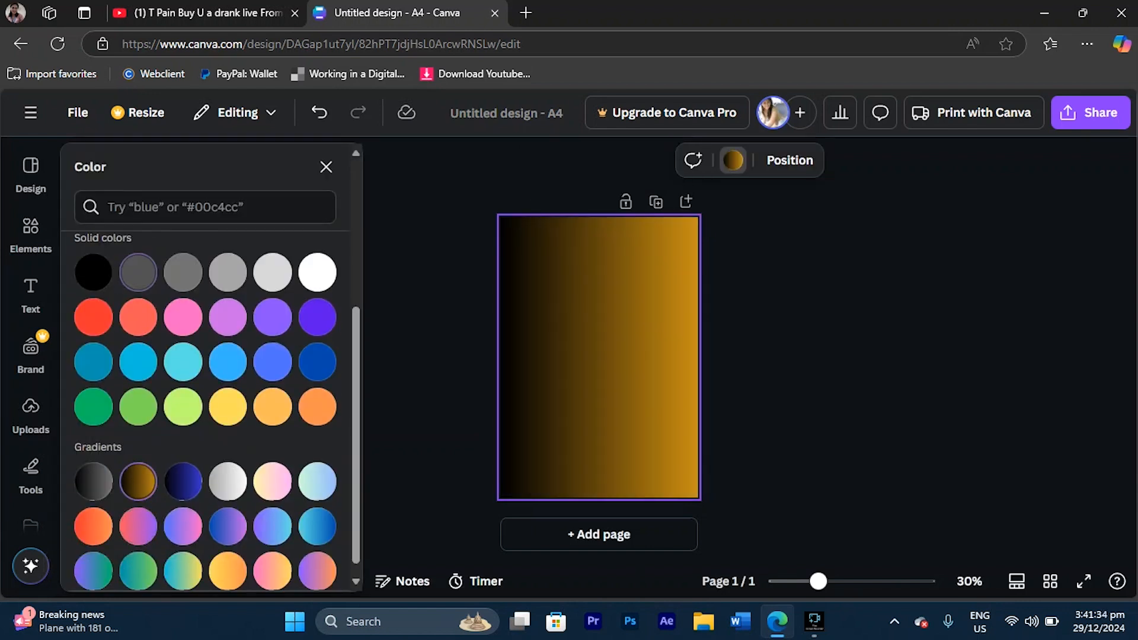
Examine the background's position settings, including all and overlapping layers, the layer options and the arrange settings
left_click(790, 160)
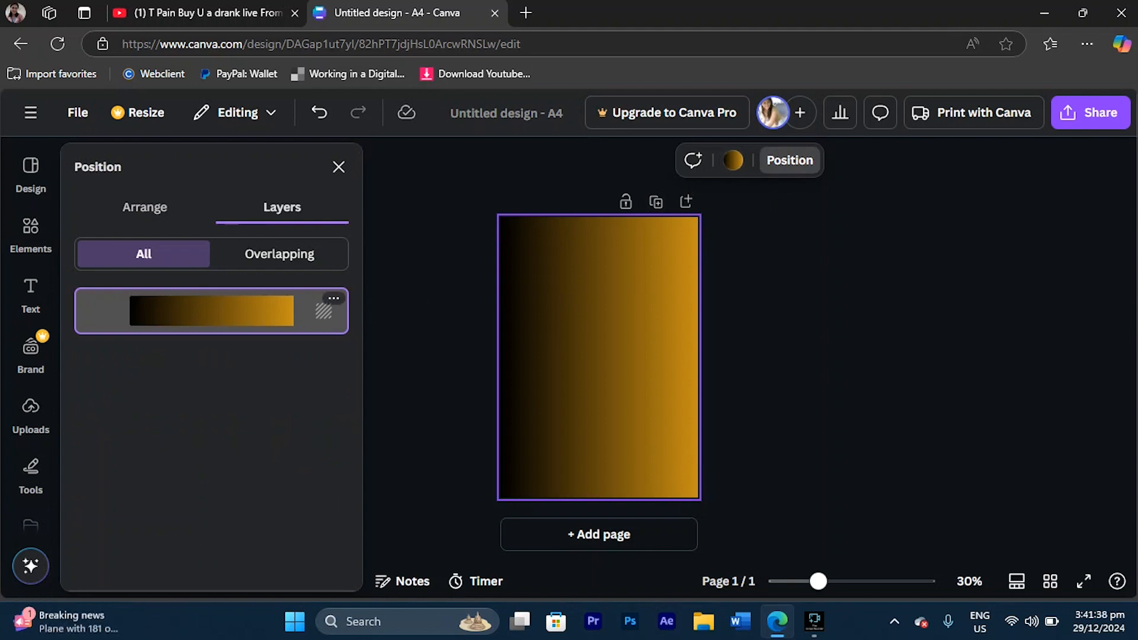
left_click(279, 254)
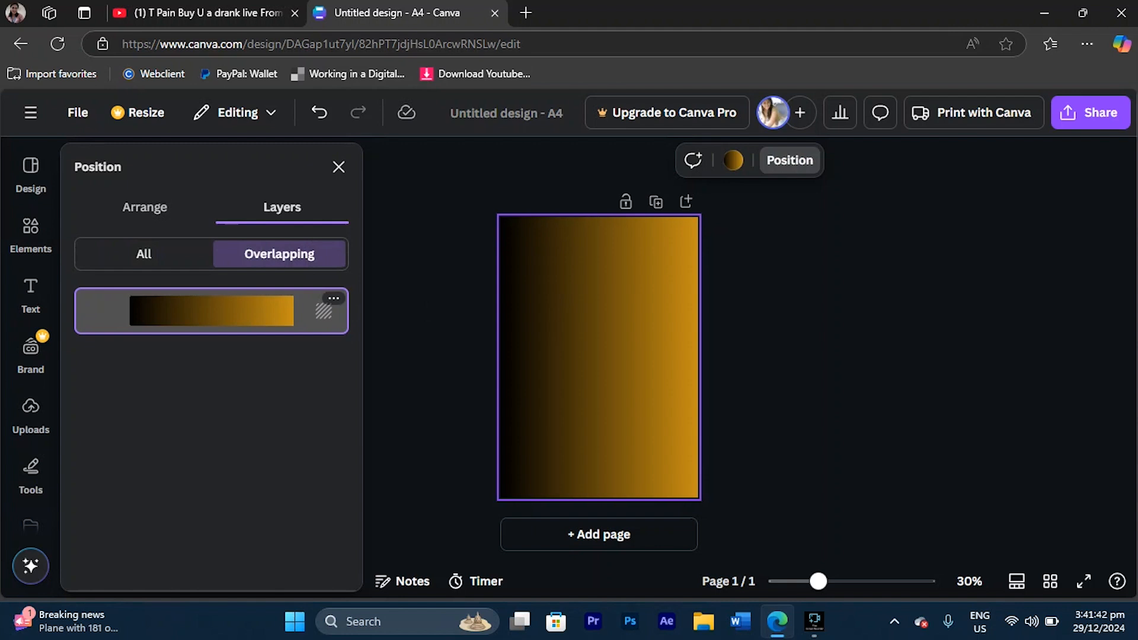
left_click(334, 299)
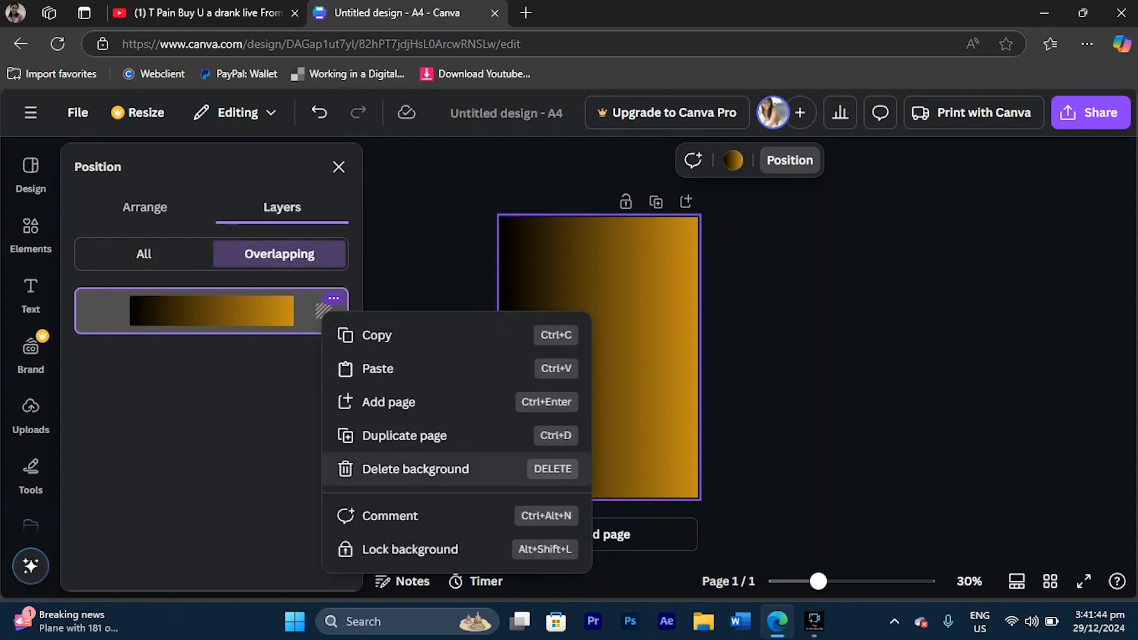
left_click(273, 426)
left_click(144, 254)
left_click(145, 207)
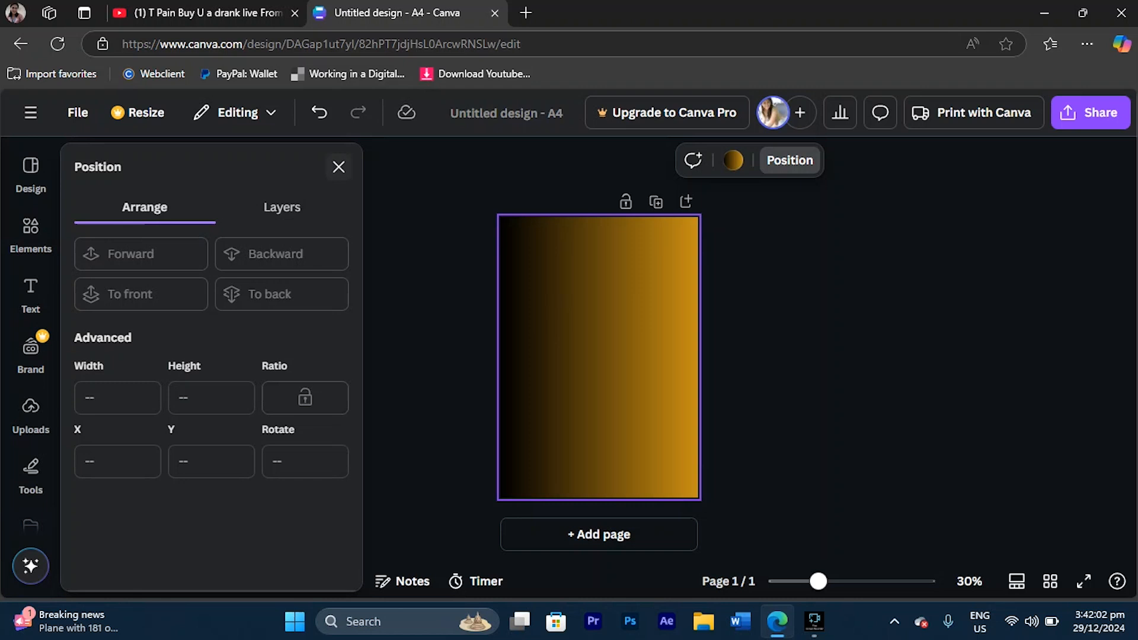
left_click(339, 167)
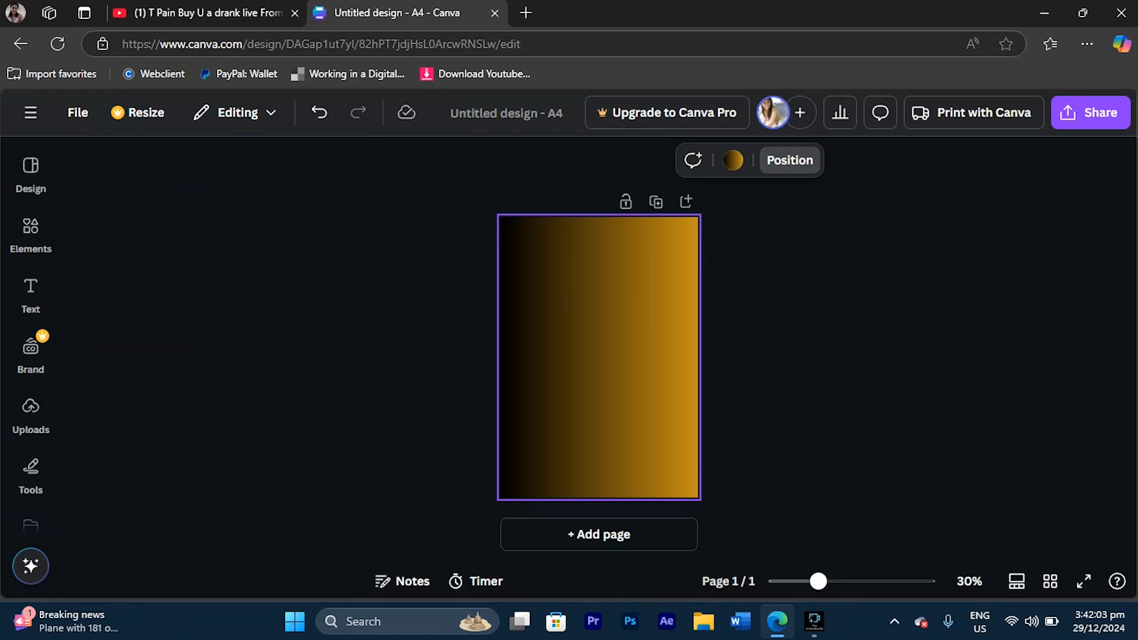
Search the elements for "Line" and look through the result categories from shapes and graphics to audio and mockups
left_click(30, 171)
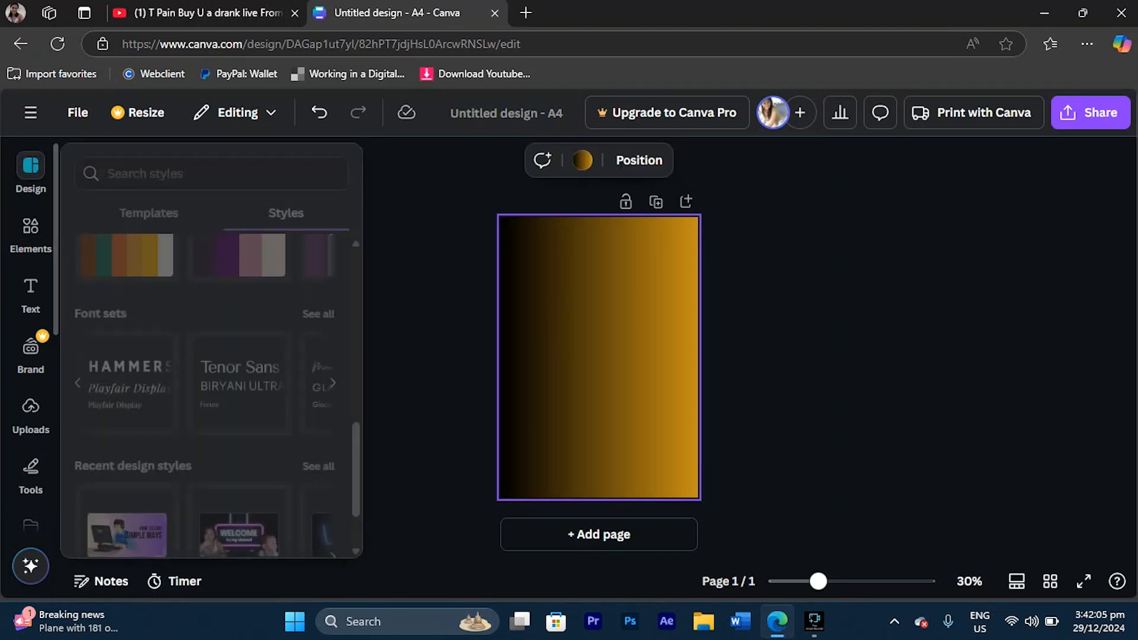
left_click(30, 228)
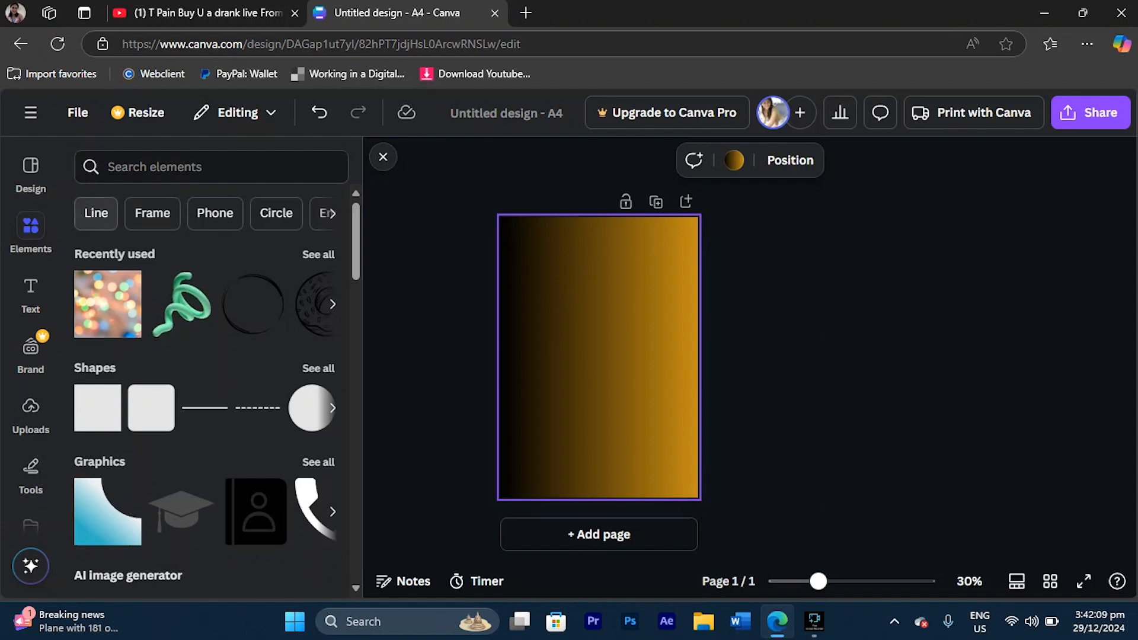
left_click(95, 213)
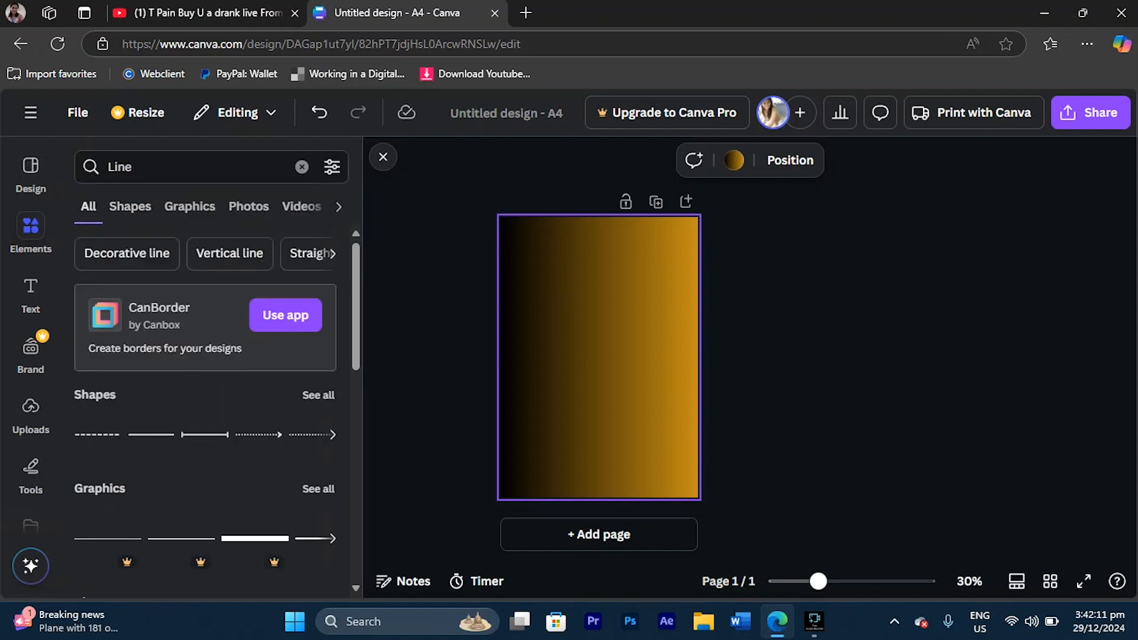
left_click(130, 207)
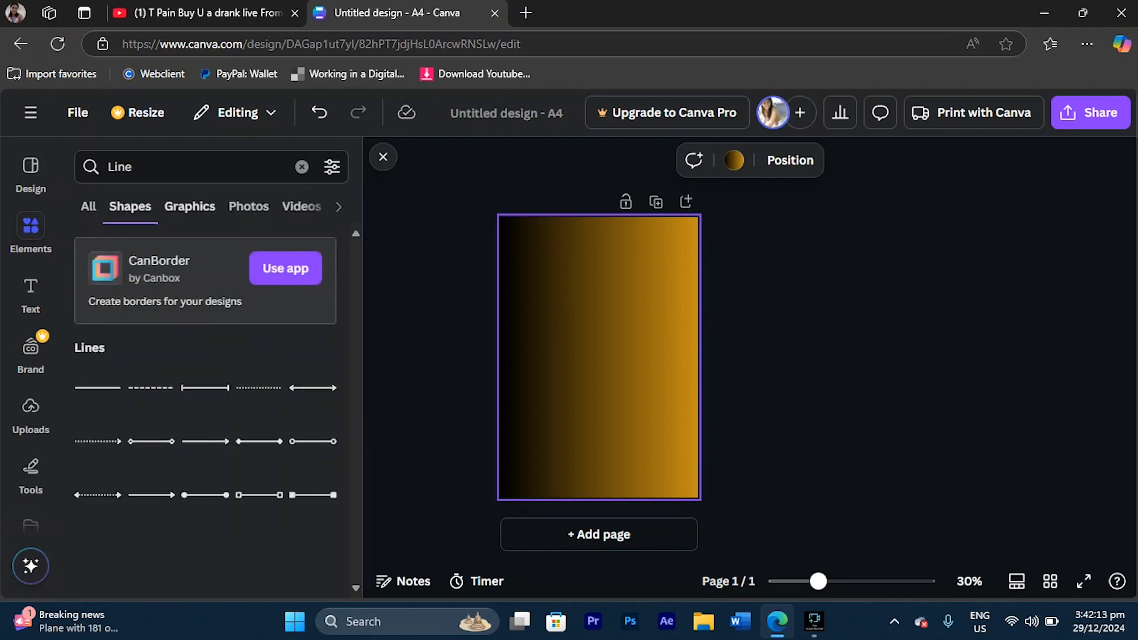
left_click(190, 207)
left_click(249, 206)
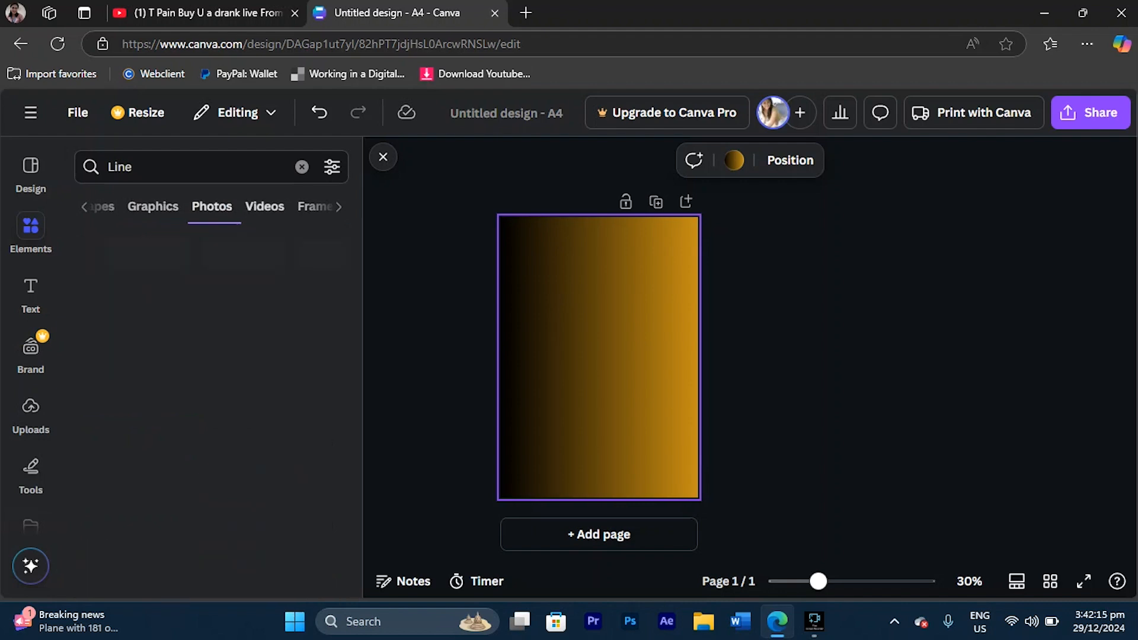
left_click(265, 207)
left_click(265, 206)
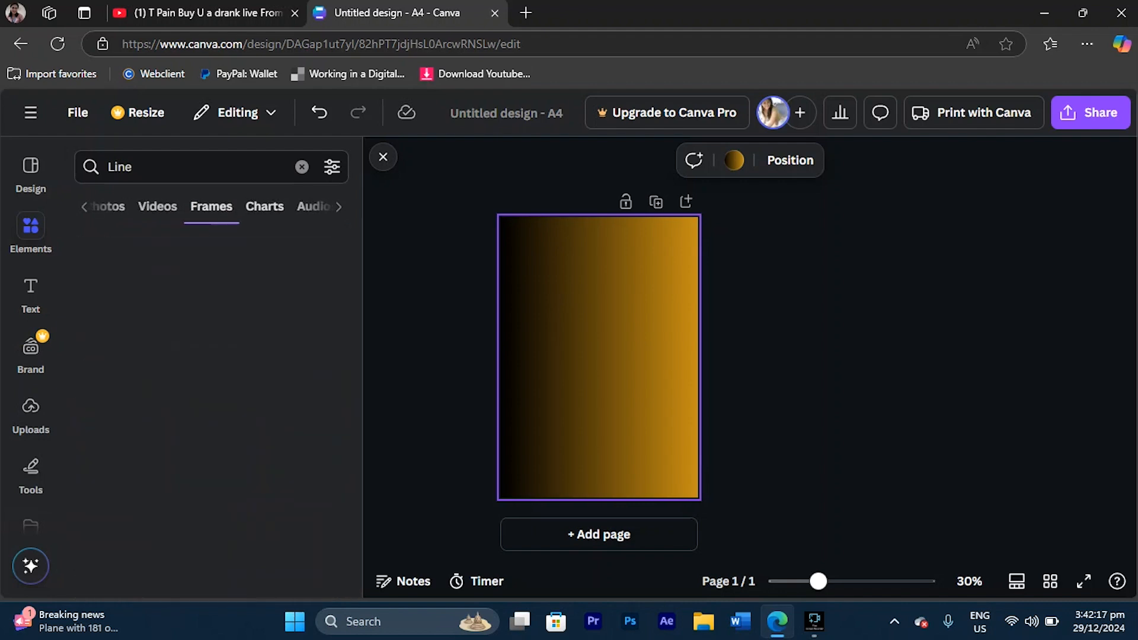
left_click(265, 206)
left_click(261, 206)
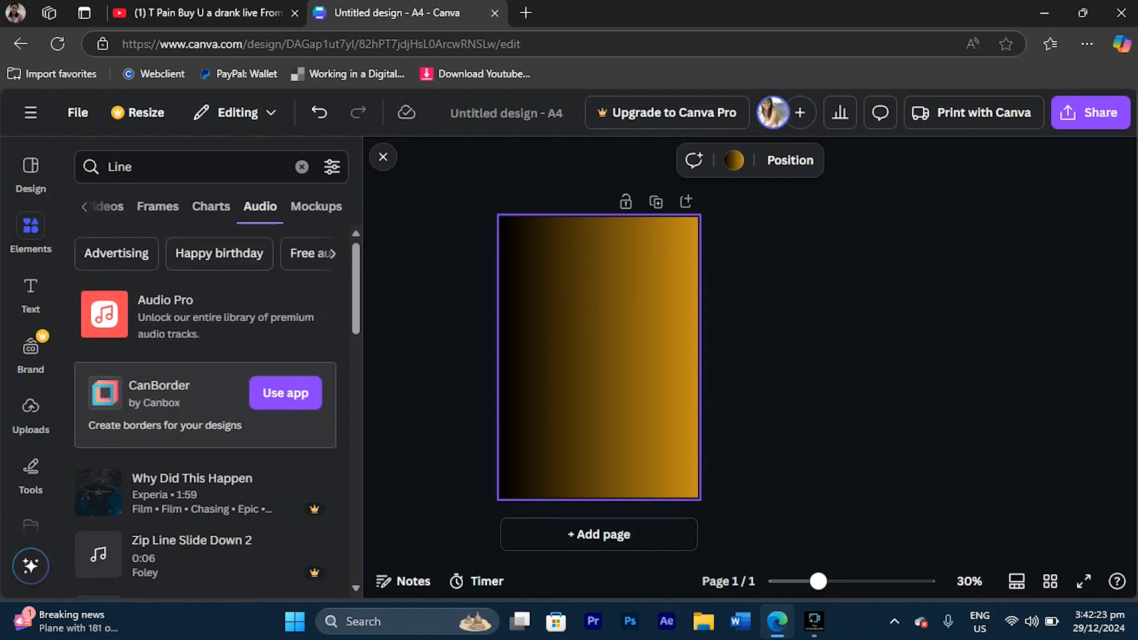
left_click(316, 207)
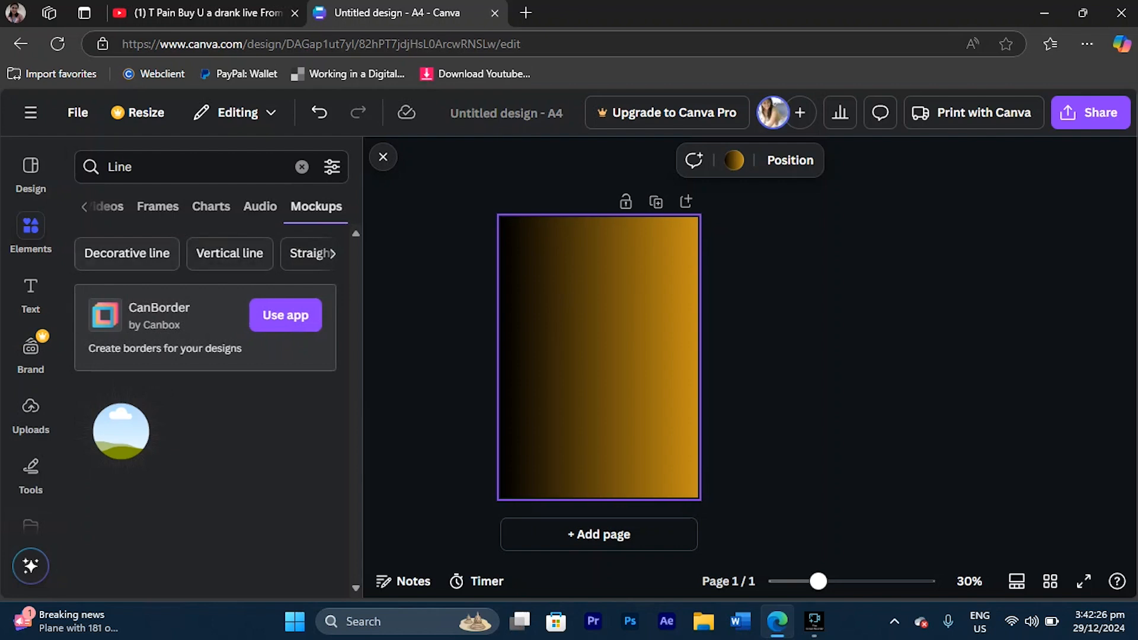
Search the mockups for "Decorative line", place the red-and-white bordered square frame on the page and fill it with the uploaded toddler cutout photo
left_click(127, 253)
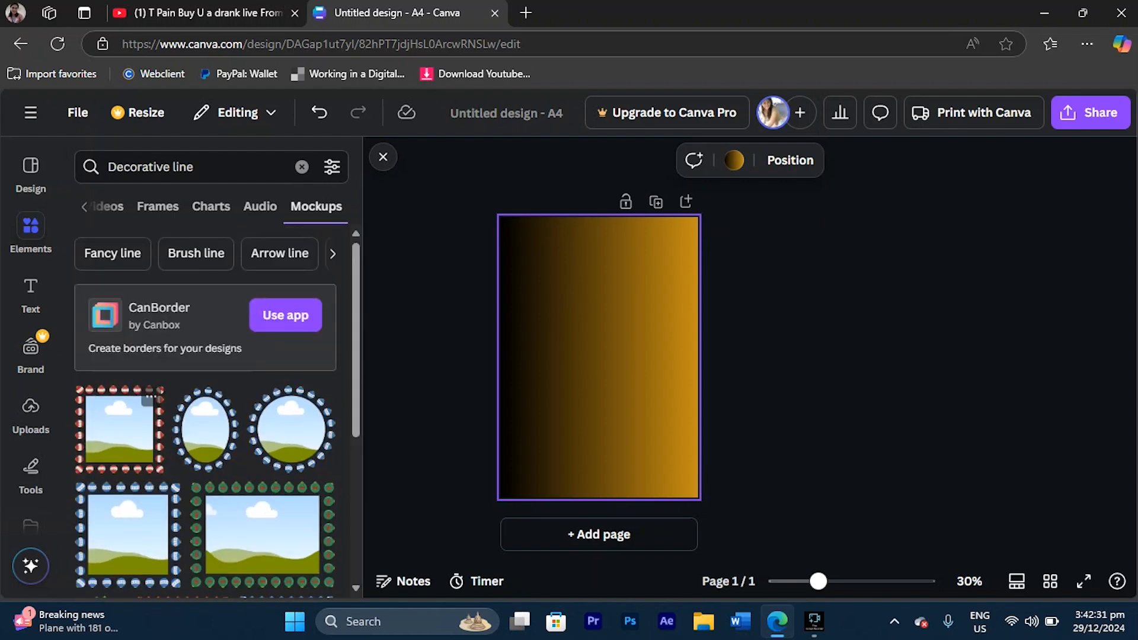
left_click_drag(119, 427, 595, 331)
left_click(119, 427)
key("Delete")
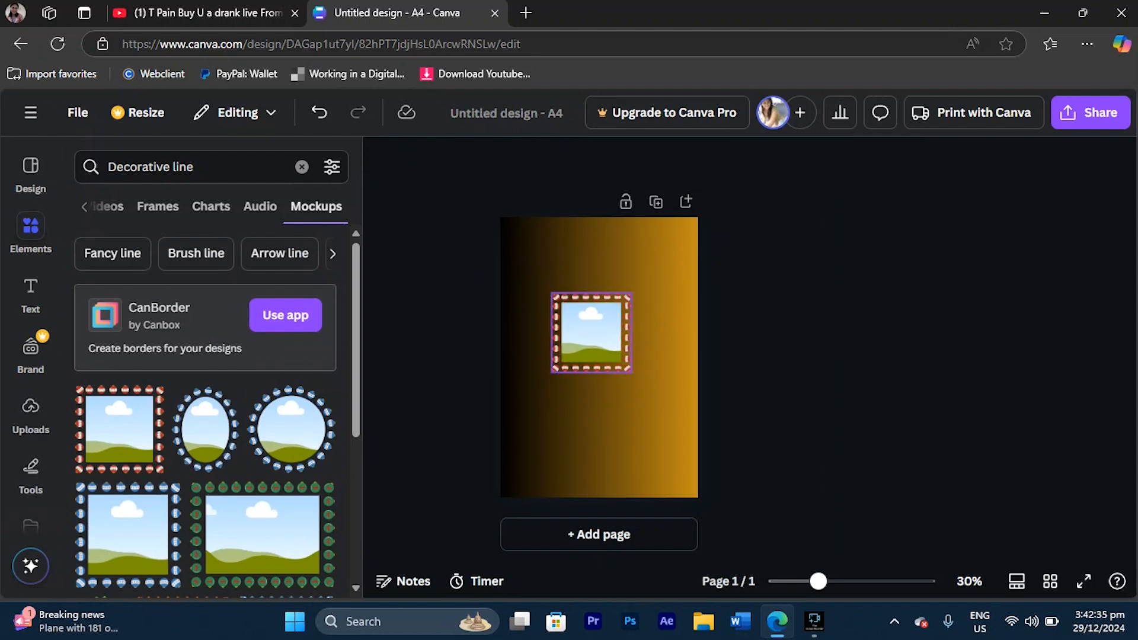
left_click_drag(591, 332, 611, 318)
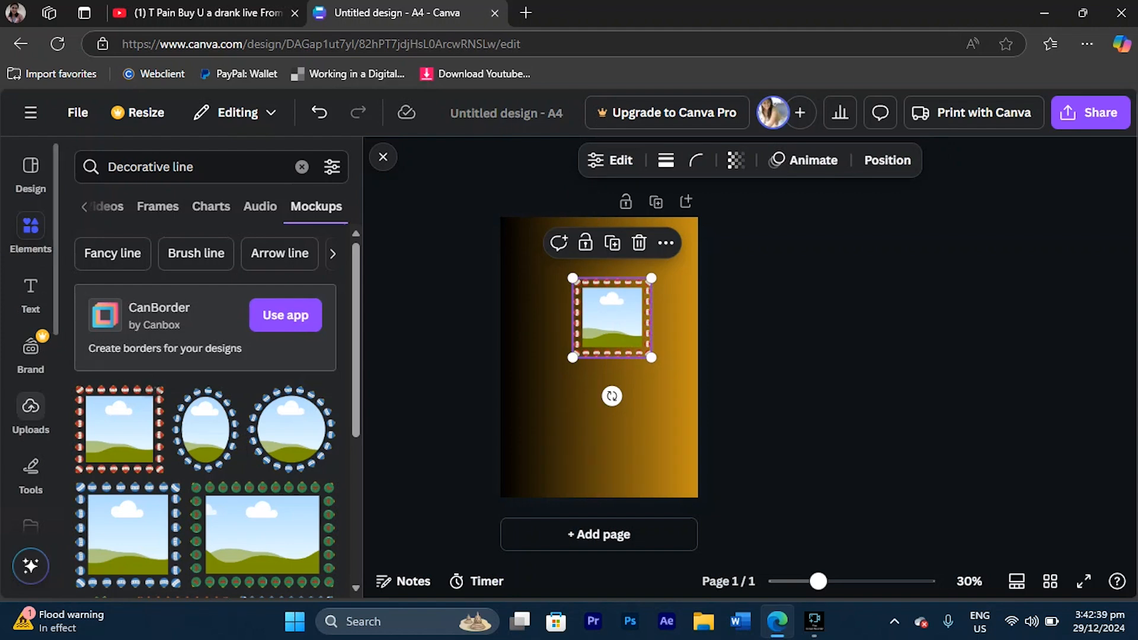
left_click(30, 409)
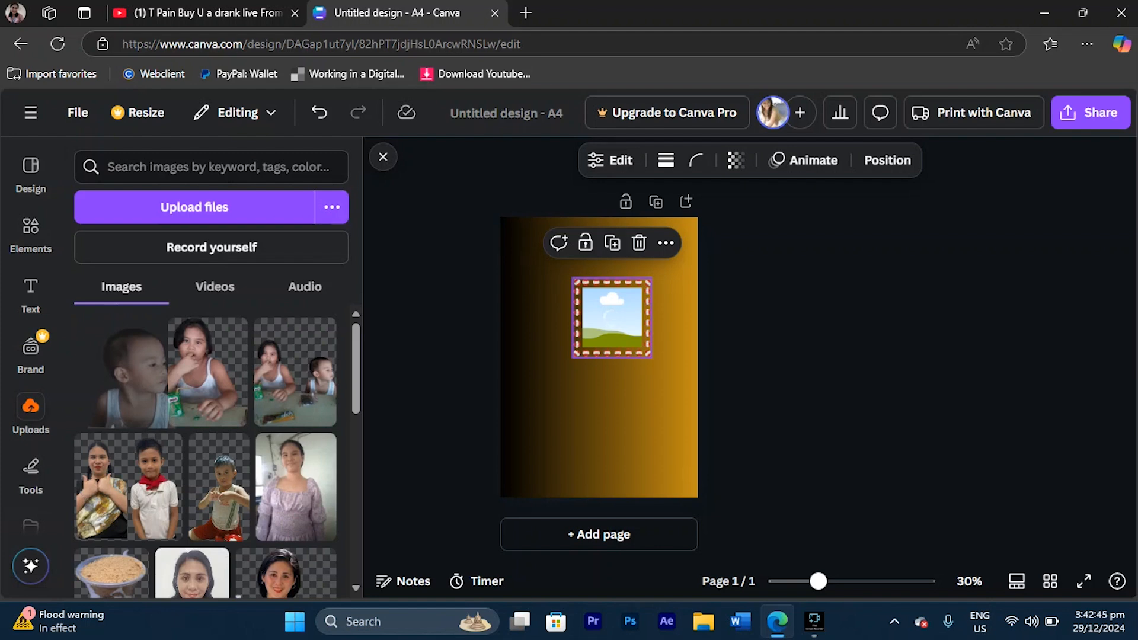
left_click_drag(124, 373, 612, 318)
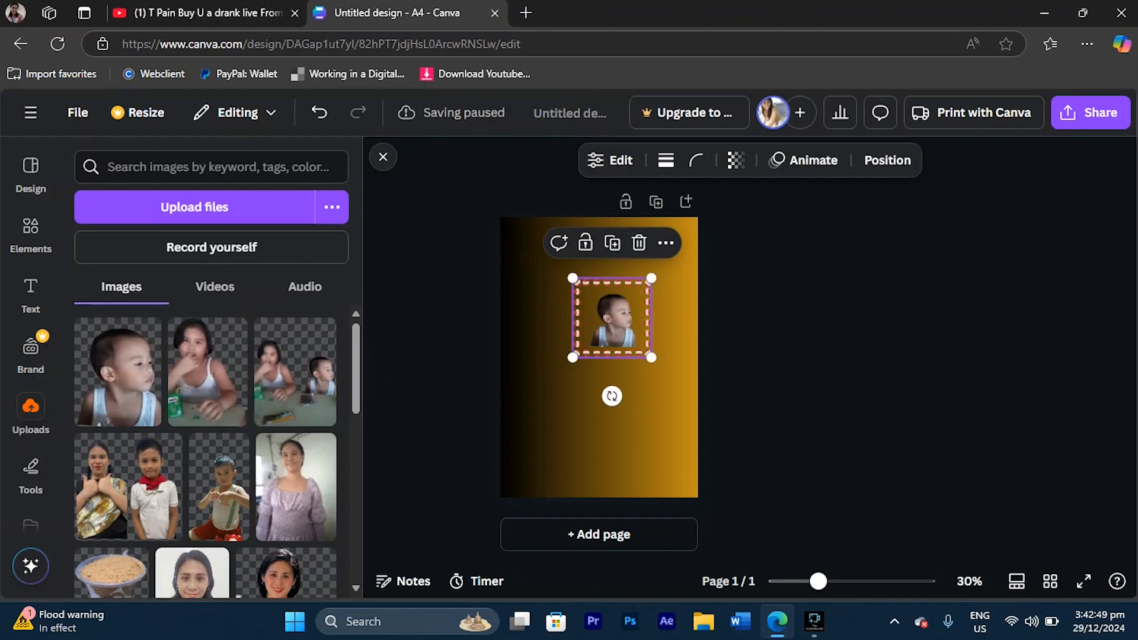
Undo the photo insertion and frame move, and delete the square frames from the page
key("ctrl+z")
key("ctrl+z")
key("ctrl+z")
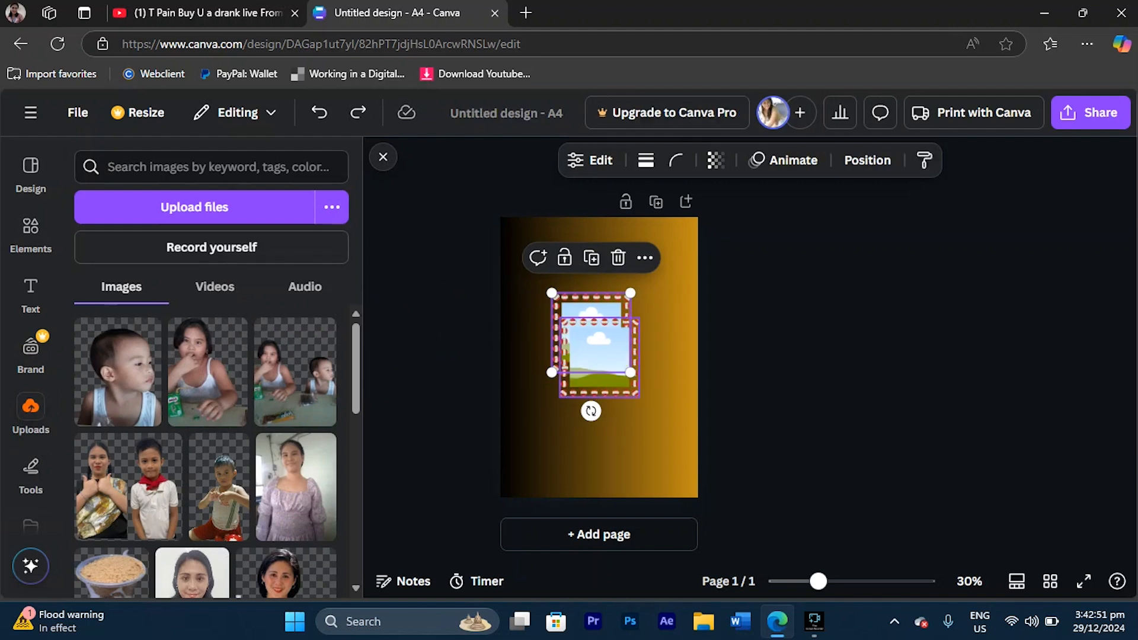
key("Delete")
key("Delete")
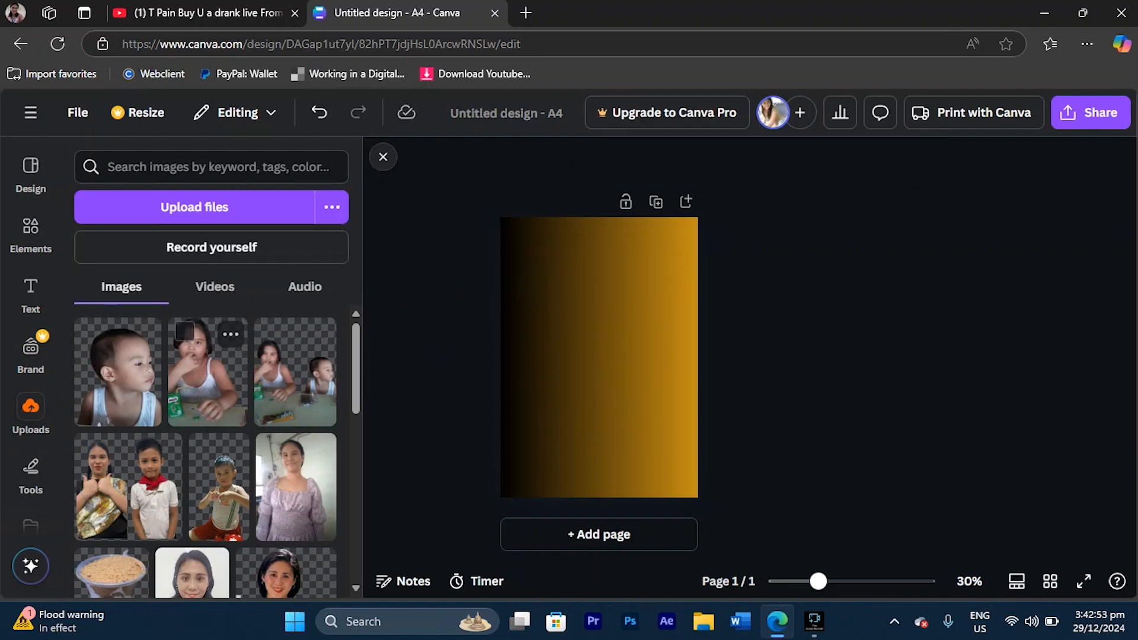
Try placing and adjusting the uploaded toddler cutout photo directly on the gradient page, and undo it
left_click_drag(117, 373, 567, 336)
left_click_drag(614, 394, 635, 421)
key("ctrl+z")
key("ctrl+z")
key("ctrl+z")
key("ctrl+z")
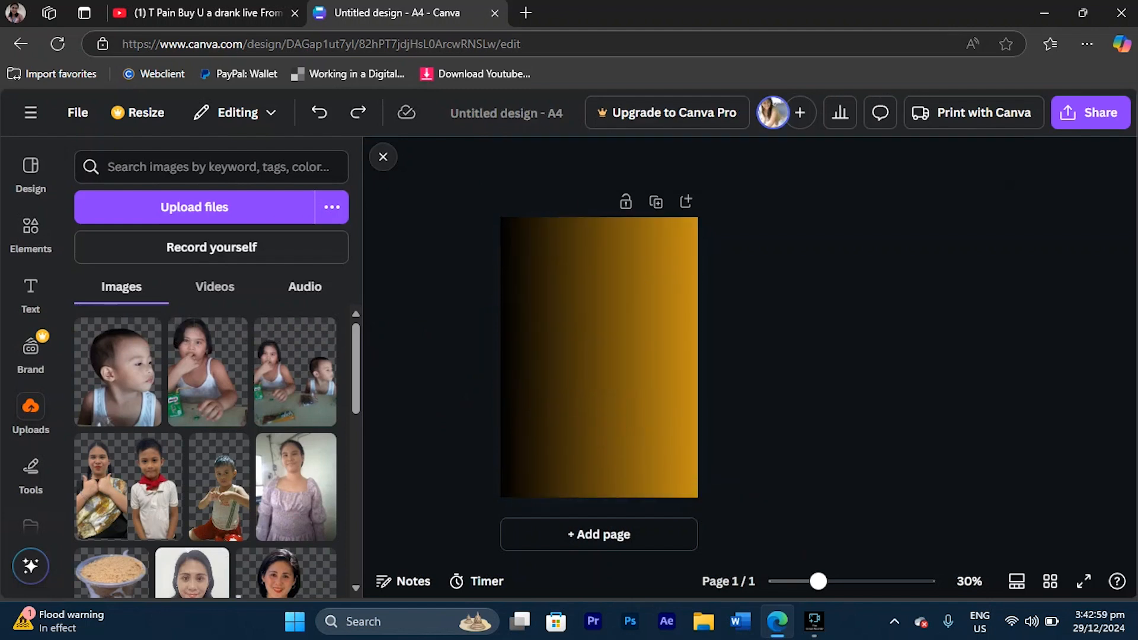
Position the red-and-white bordered square frame mid-page, fill it with the uploaded toddler cutout photo and enlarge it
left_click_drag(599, 357, 610, 339)
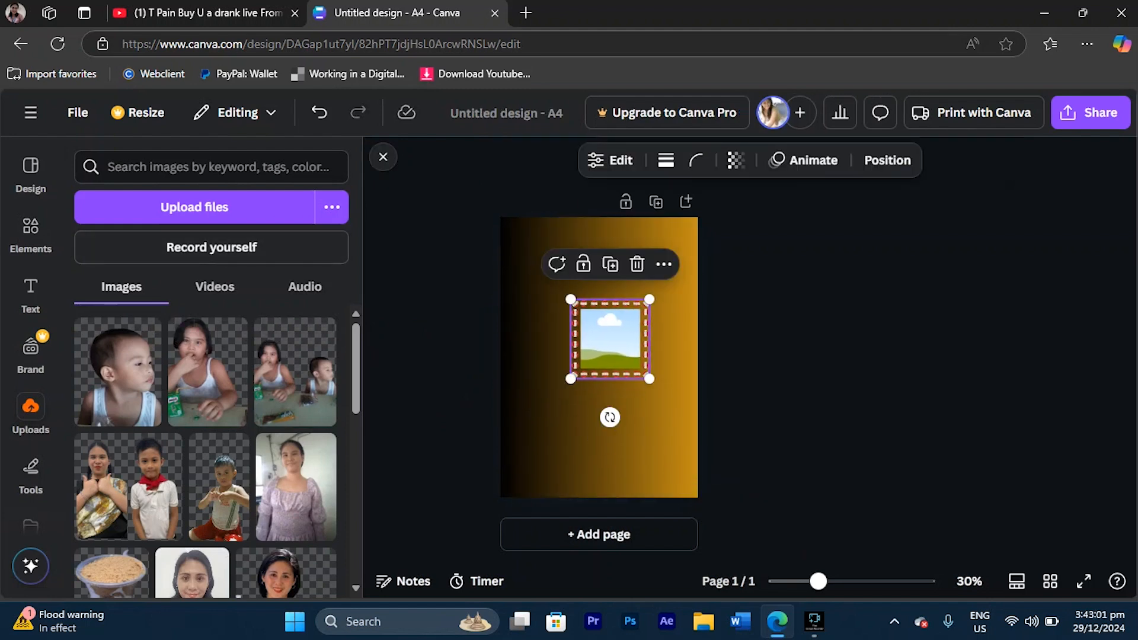
mouse_move(649, 378)
left_mouse_down()
mouse_move(681, 408)
mouse_move(652, 379)
mouse_move(662, 391)
left_mouse_up()
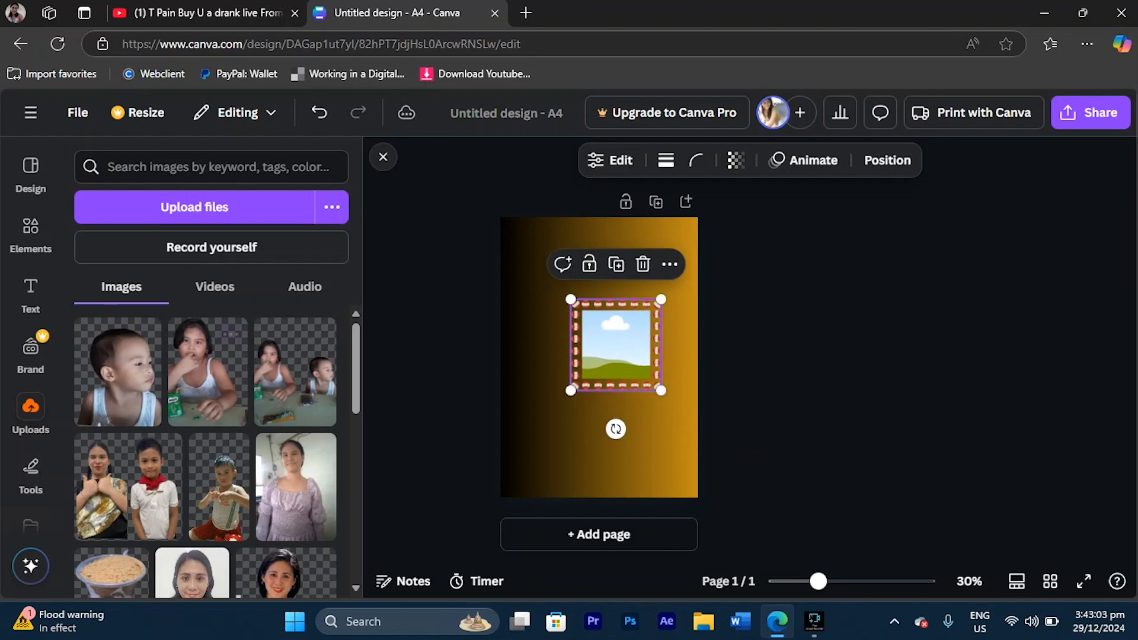
left_click_drag(117, 372, 617, 343)
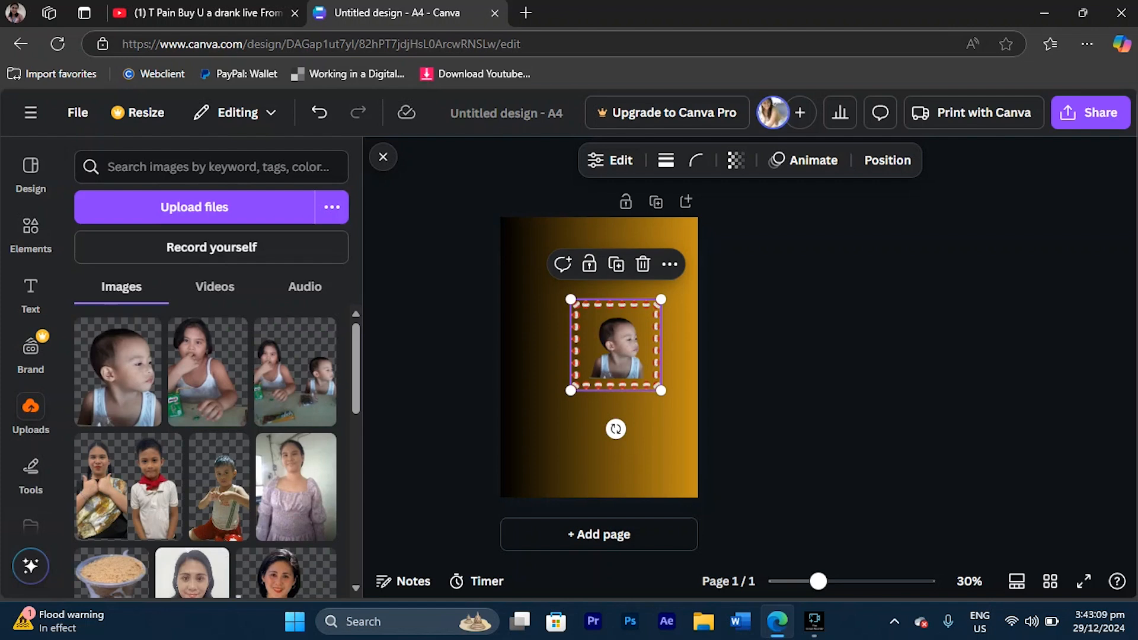
mouse_move(661, 299)
left_mouse_down()
mouse_move(714, 246)
mouse_move(658, 302)
mouse_move(673, 288)
left_mouse_up()
left_click(611, 160)
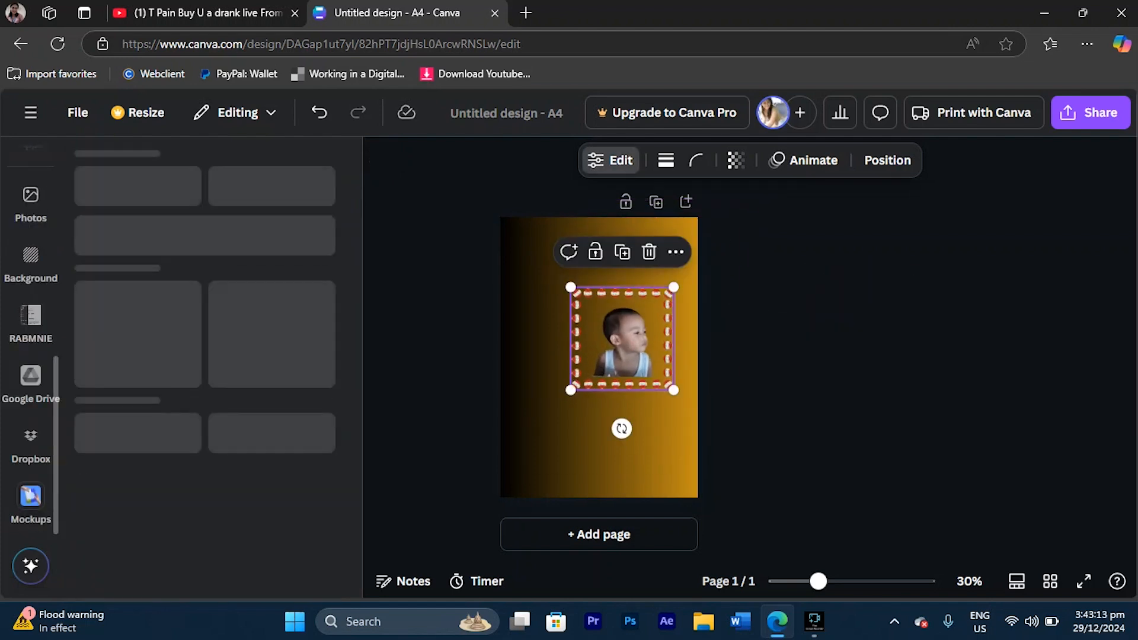
left_click_drag(570, 390, 531, 429)
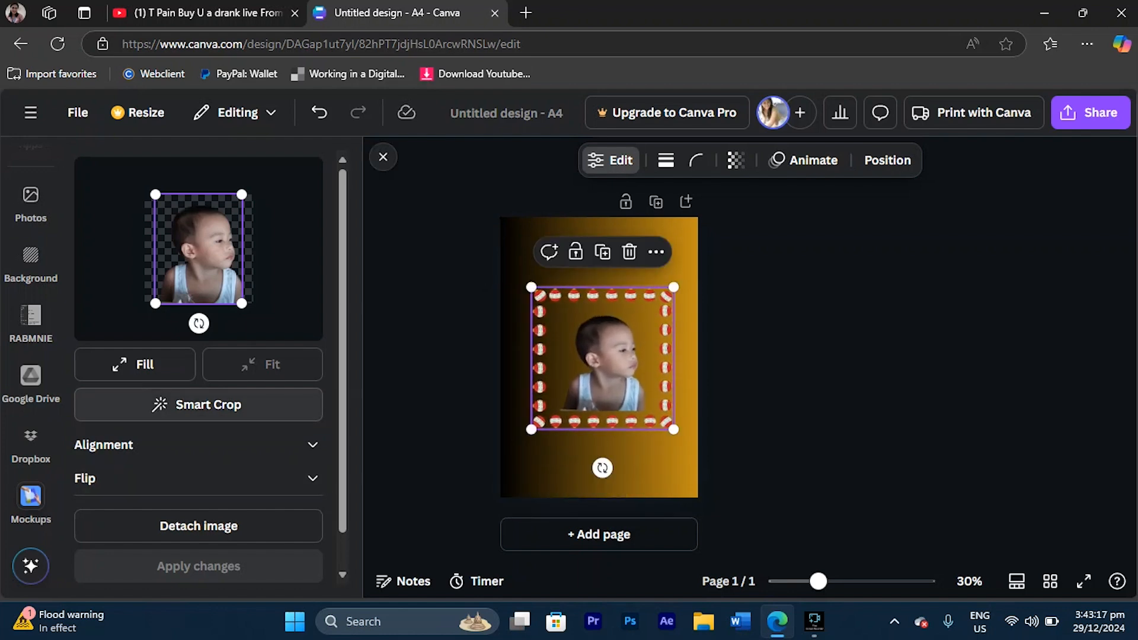
Try Smart Crop on the framed toddler photo and check its Alignment and Flip options
left_click(198, 404)
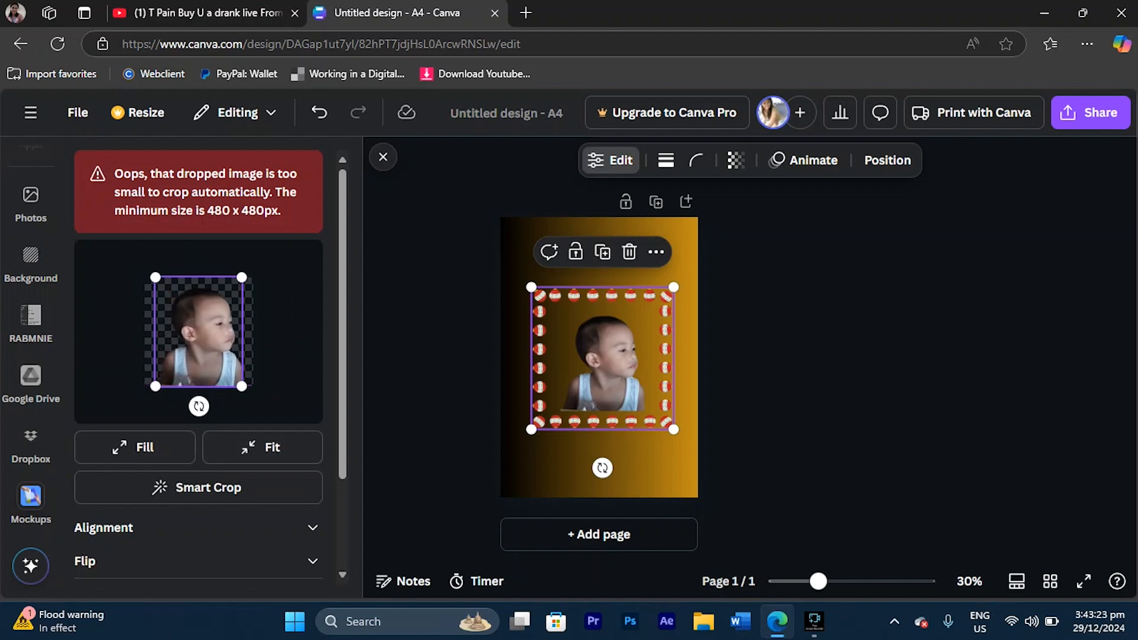
left_click(199, 487)
scroll(199, 474, "down", 2)
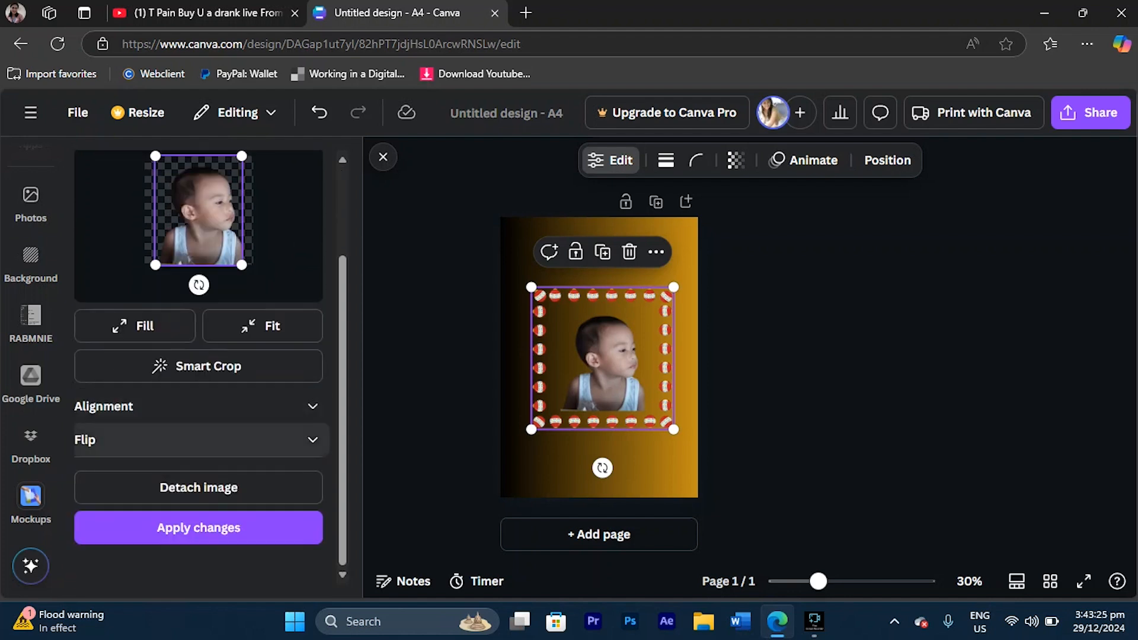
left_click(195, 406)
left_click(195, 406)
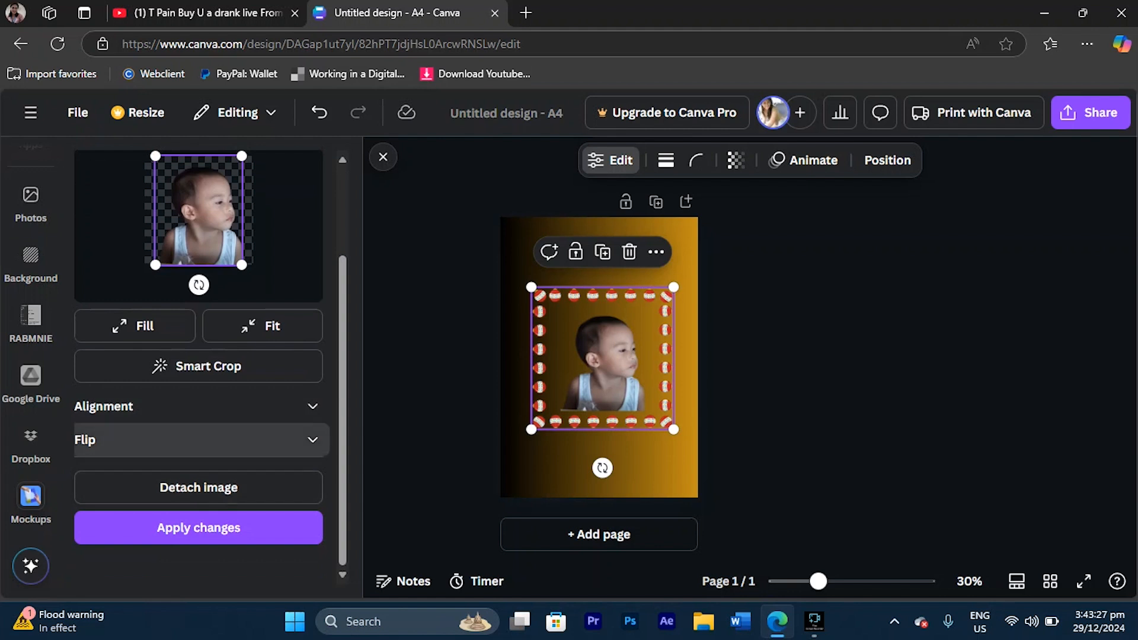
left_click(196, 437)
scroll(198, 415, "down", 1)
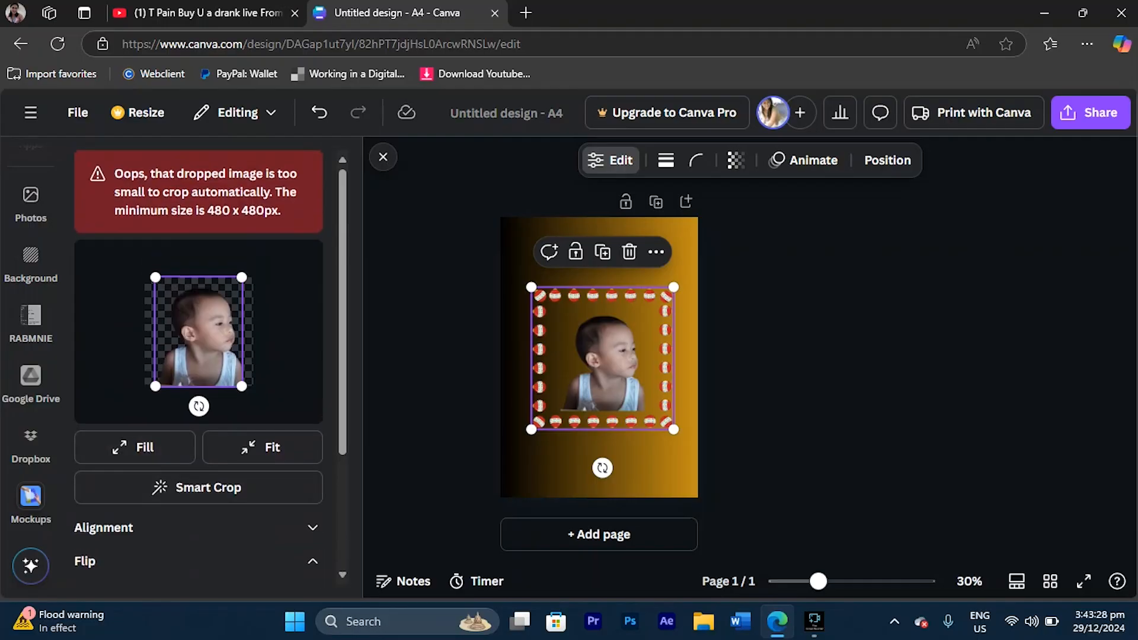
scroll(30, 356, "up", 3)
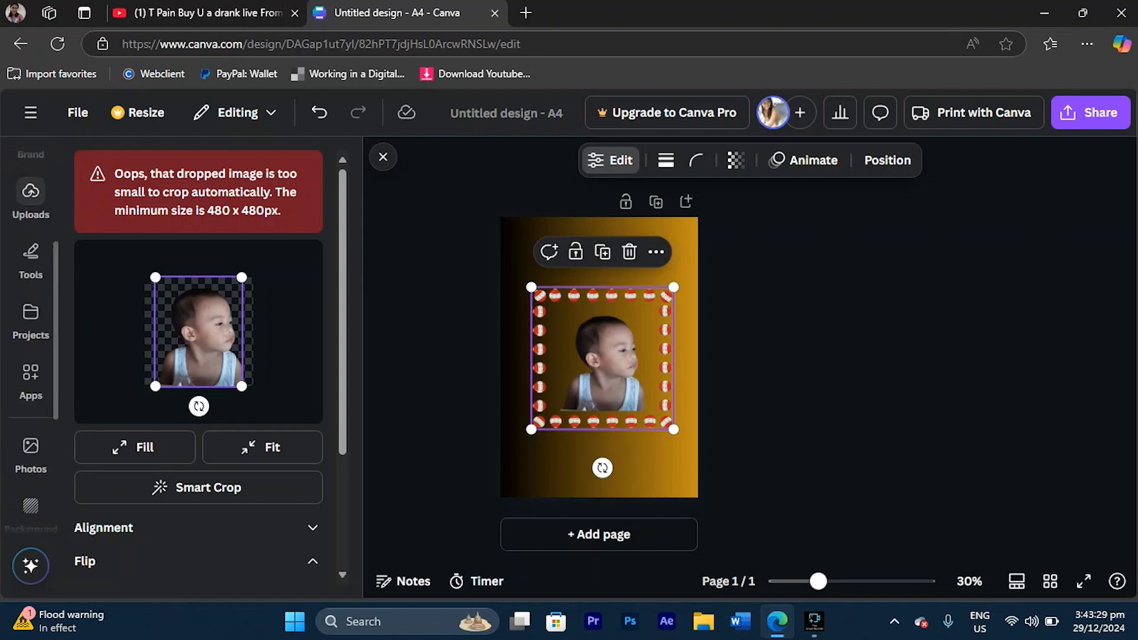
Undo the photo insertion and the frame placement and resizing until the gradient page is empty
key("ctrl+z")
key("ctrl+z")
key("ctrl+z")
key("ctrl+z")
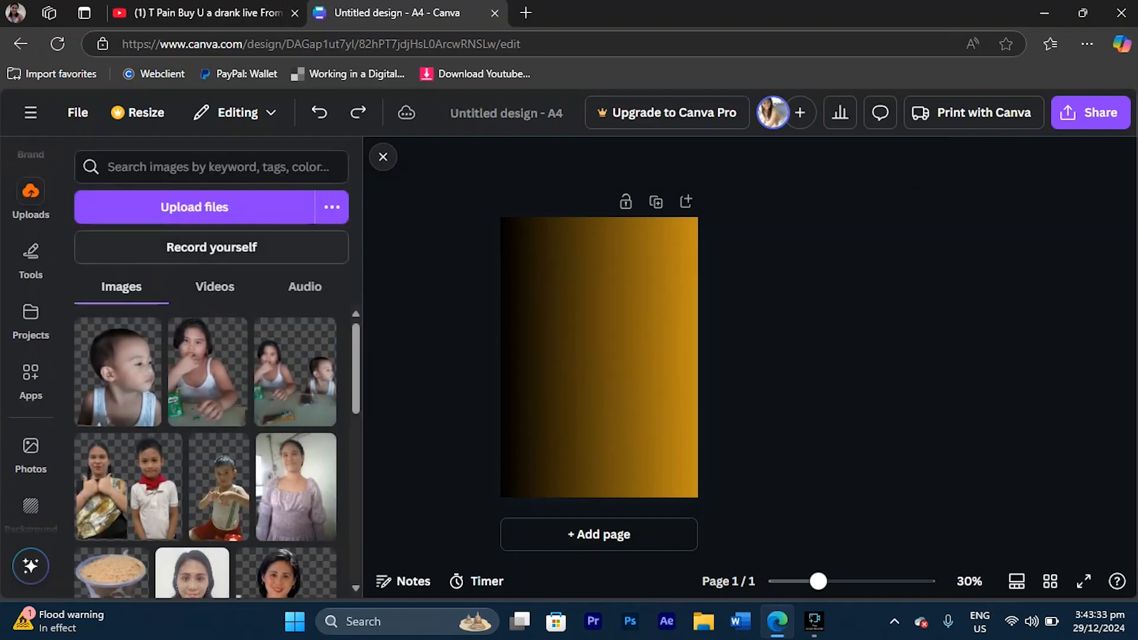
Browse the mockup elements for "Decorative line", "Fancy line", "Arrow line", "Brush line", "Pencil line" and "Hand drawn line"
scroll(31, 233, "up", 4)
left_click(31, 230)
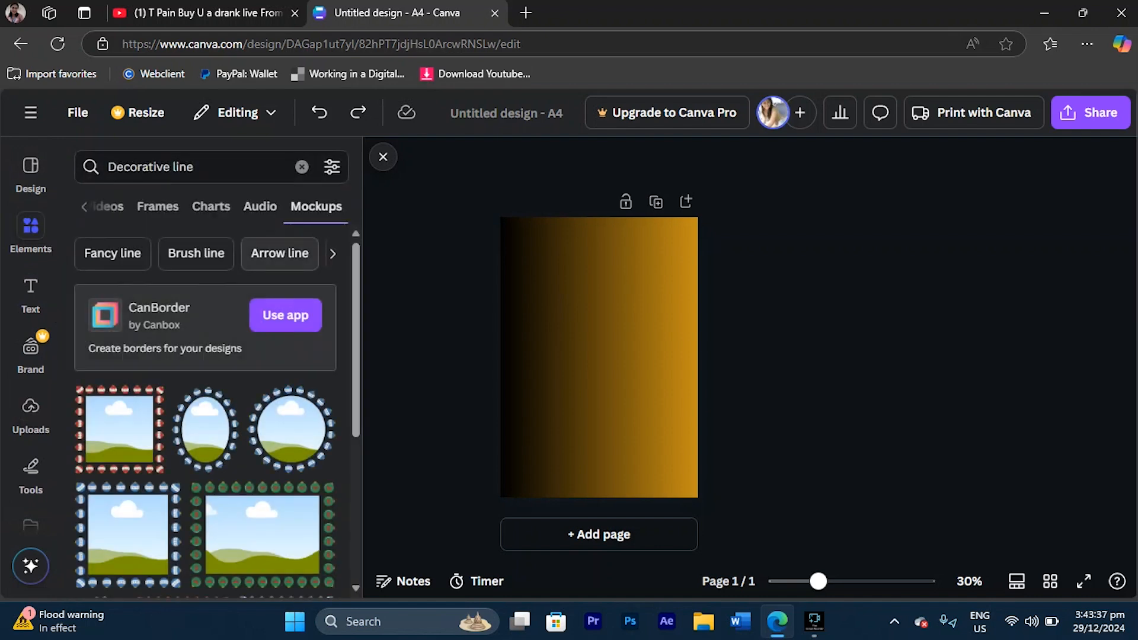
scroll(285, 355, "down", 5)
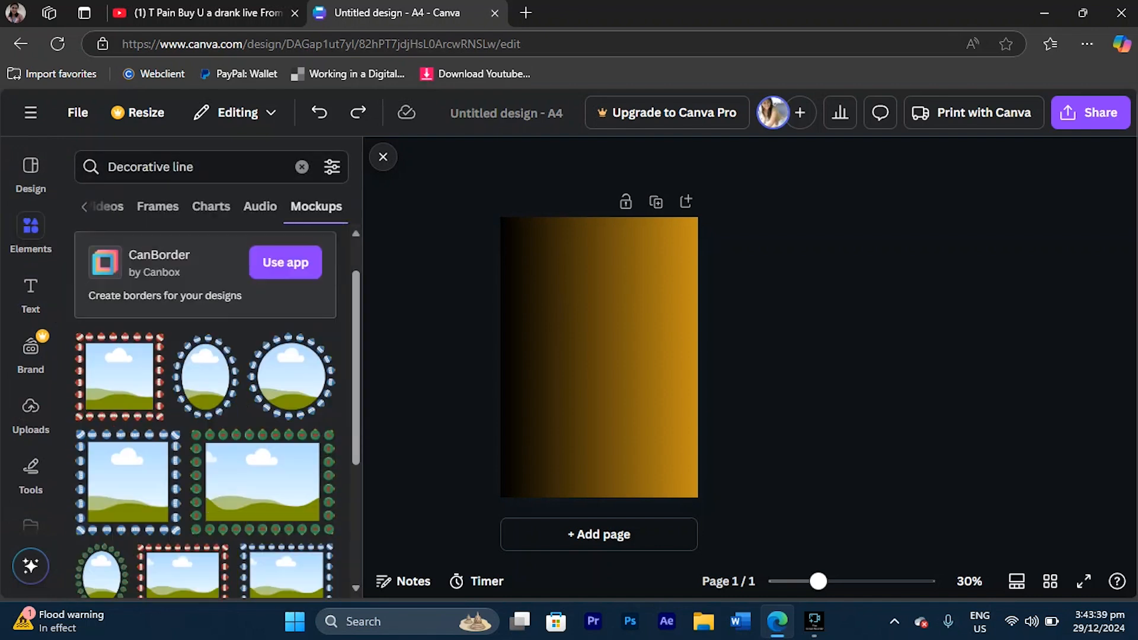
scroll(296, 355, "up", 5)
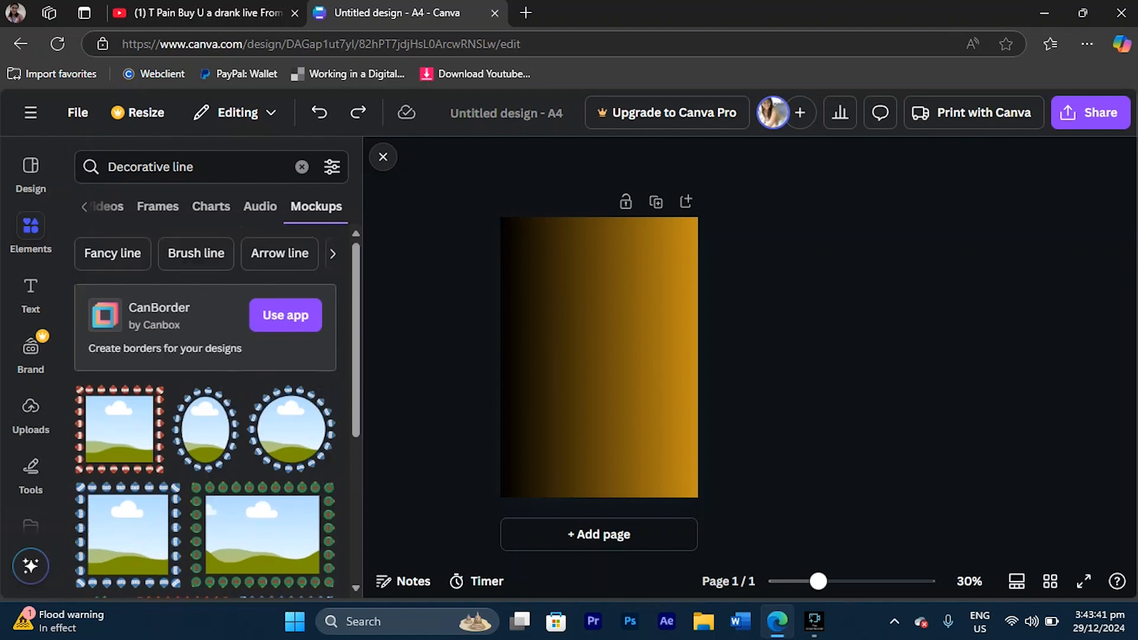
left_click(115, 253)
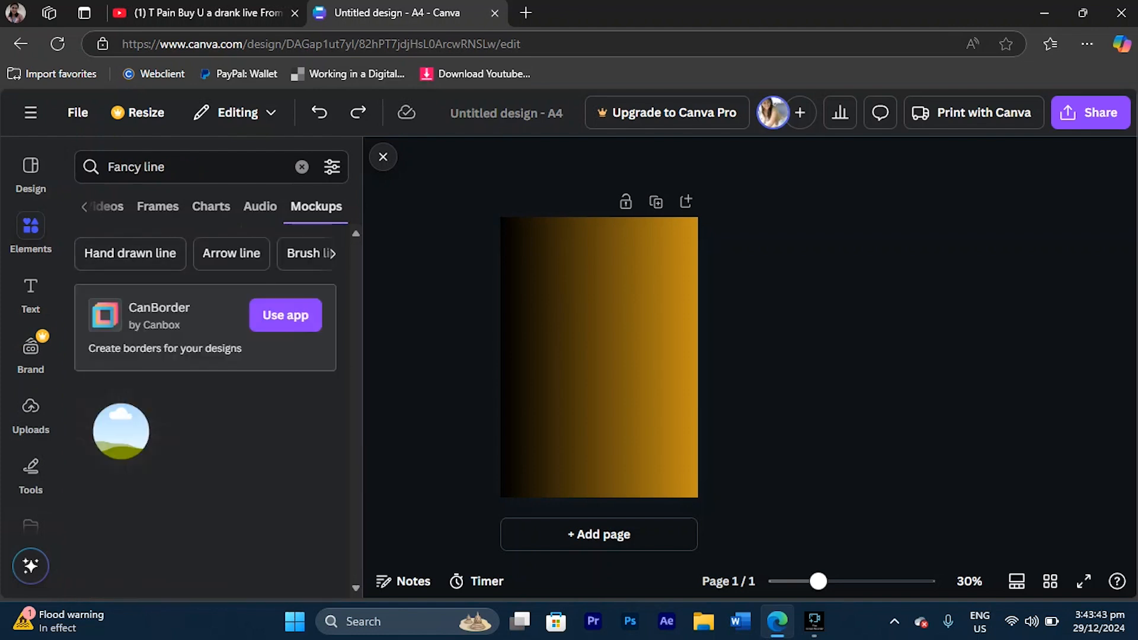
left_click(231, 254)
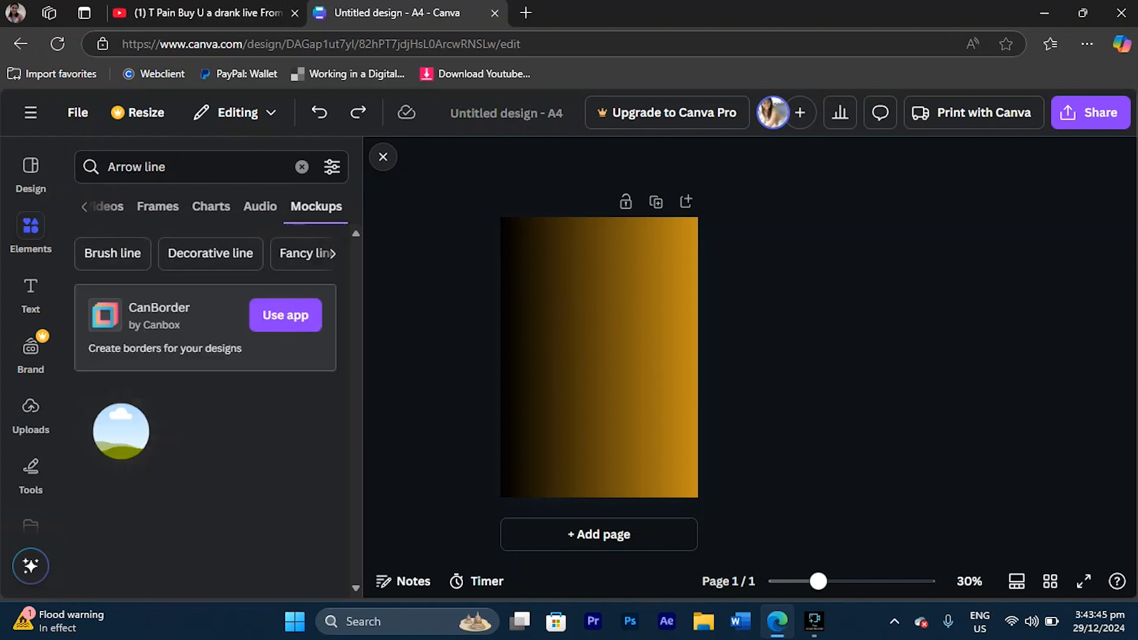
left_click(303, 253)
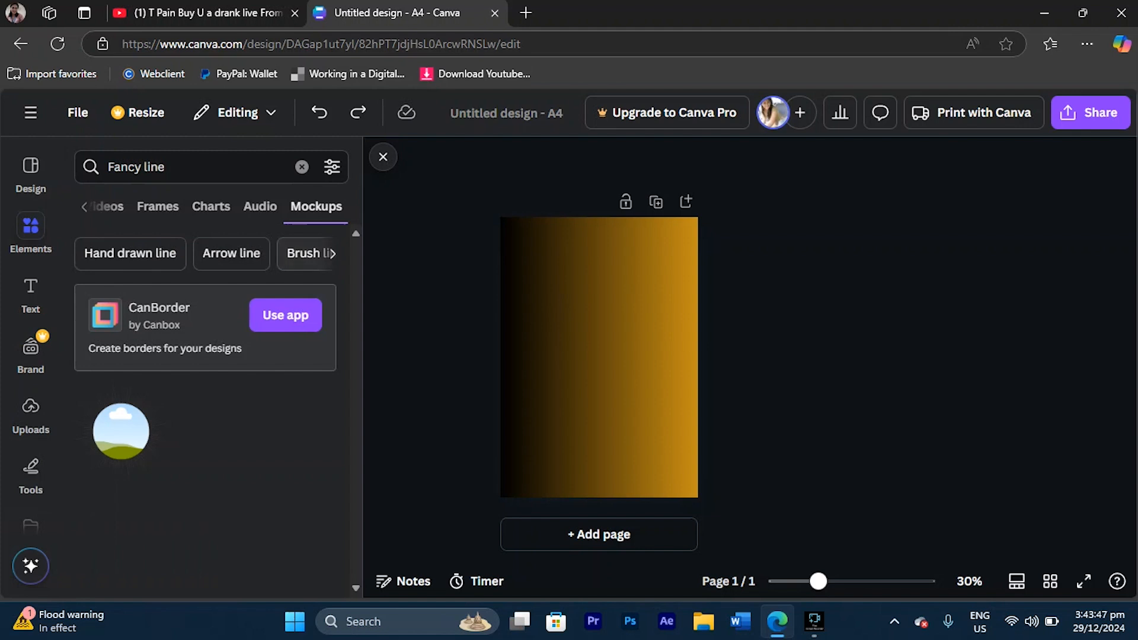
left_click(305, 253)
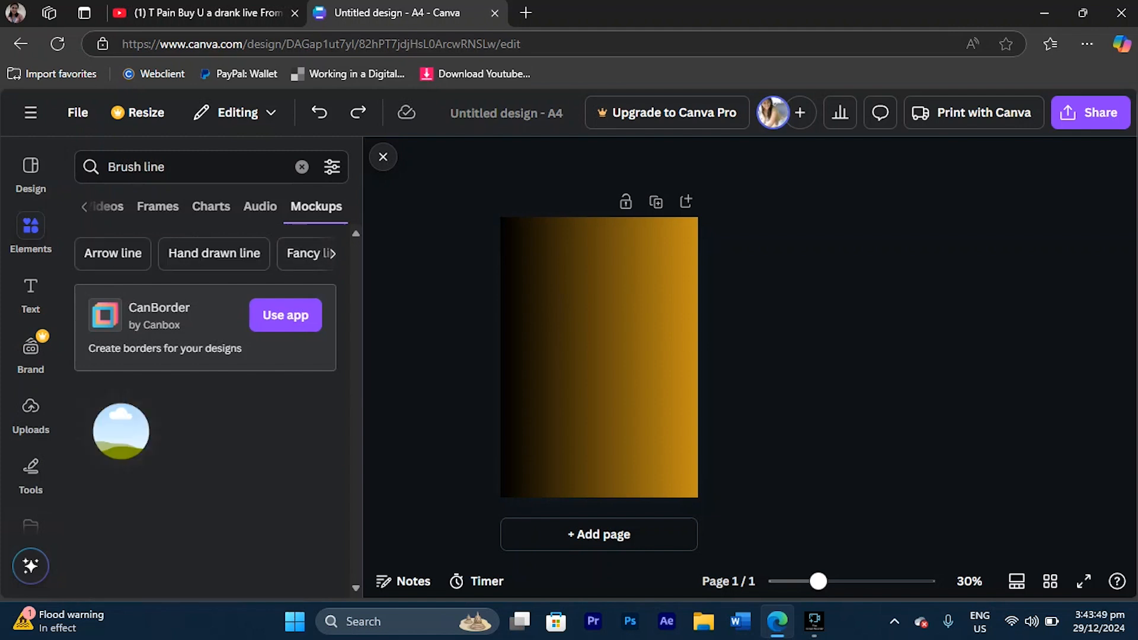
left_click(333, 253)
left_click(270, 254)
left_click(333, 254)
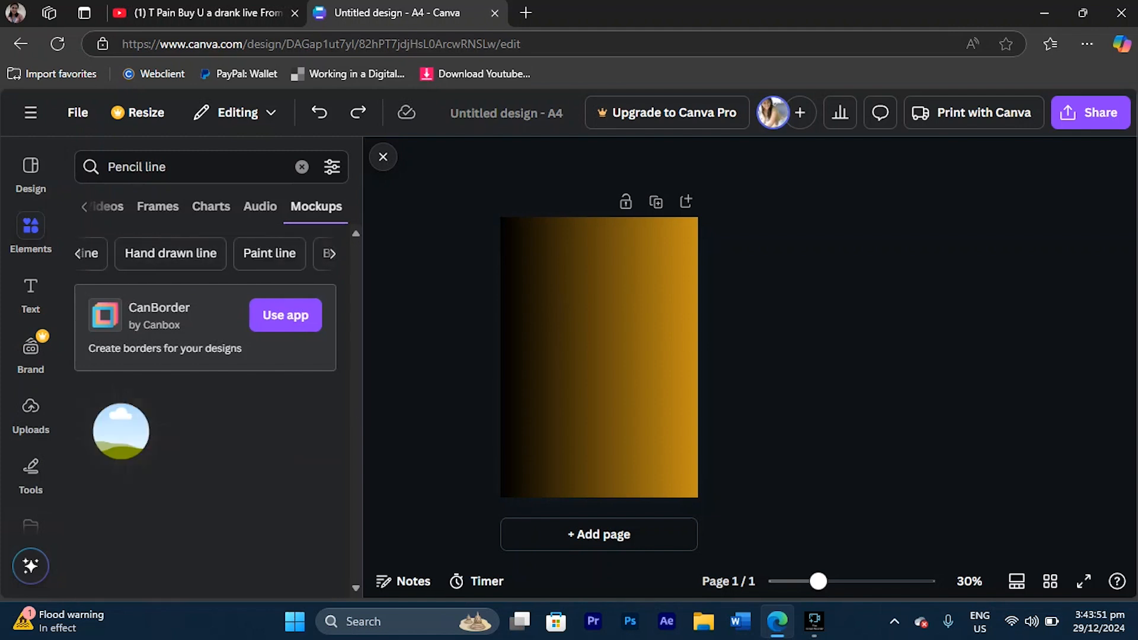
left_click(332, 254)
left_click(190, 254)
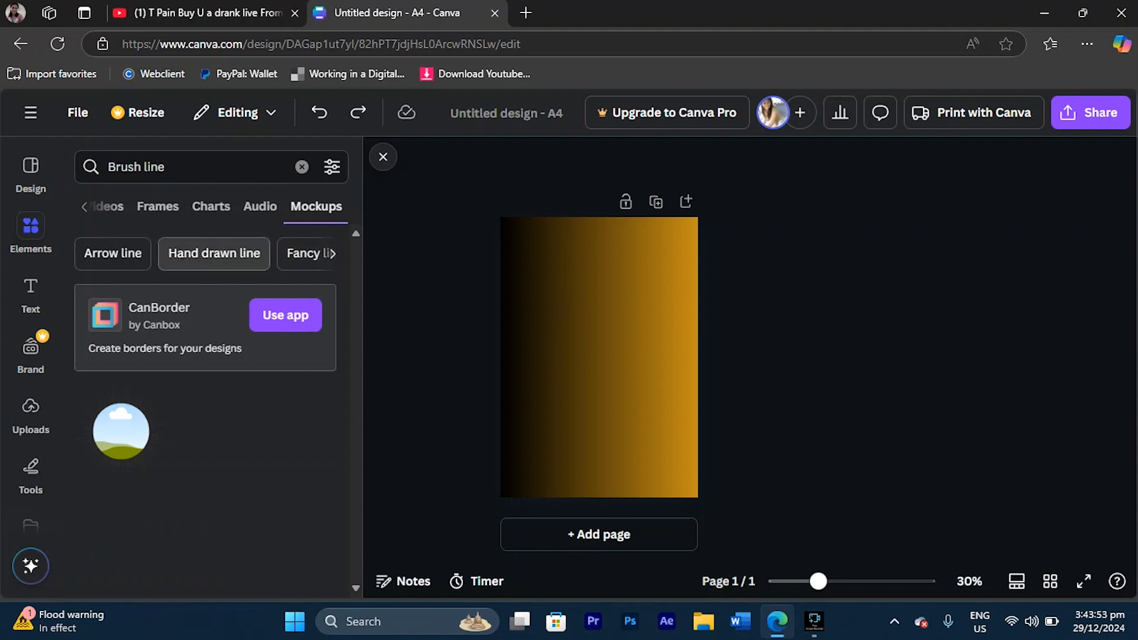
left_click(214, 253)
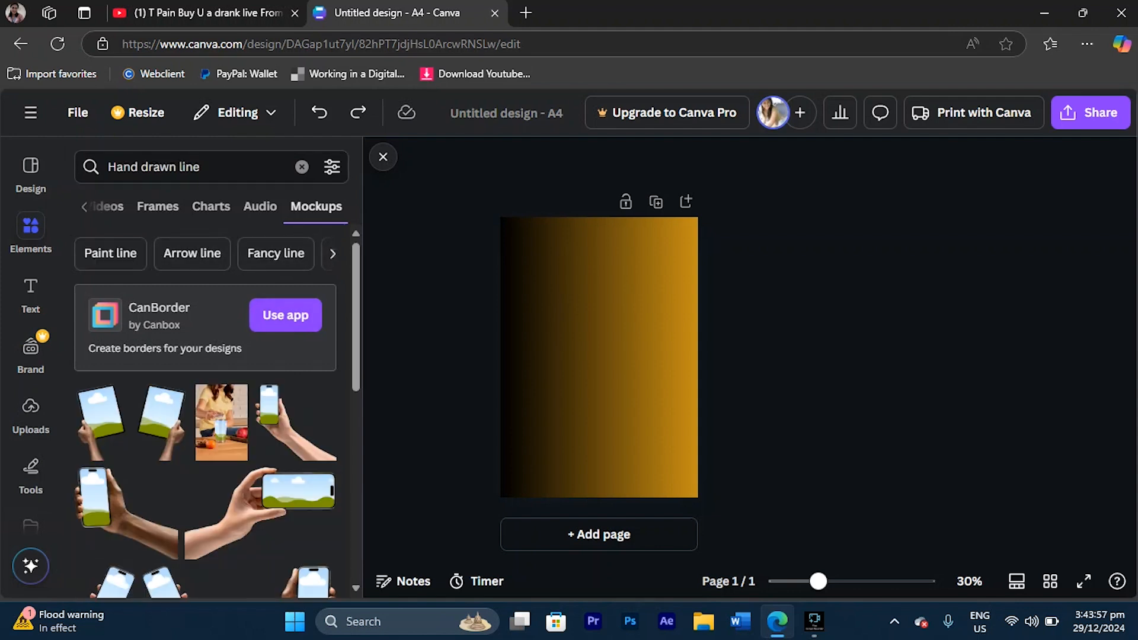
Place the light-skinned hand-holding-phone mockup on the page and enlarge it past the page's right edge
left_click_drag(295, 422, 588, 354)
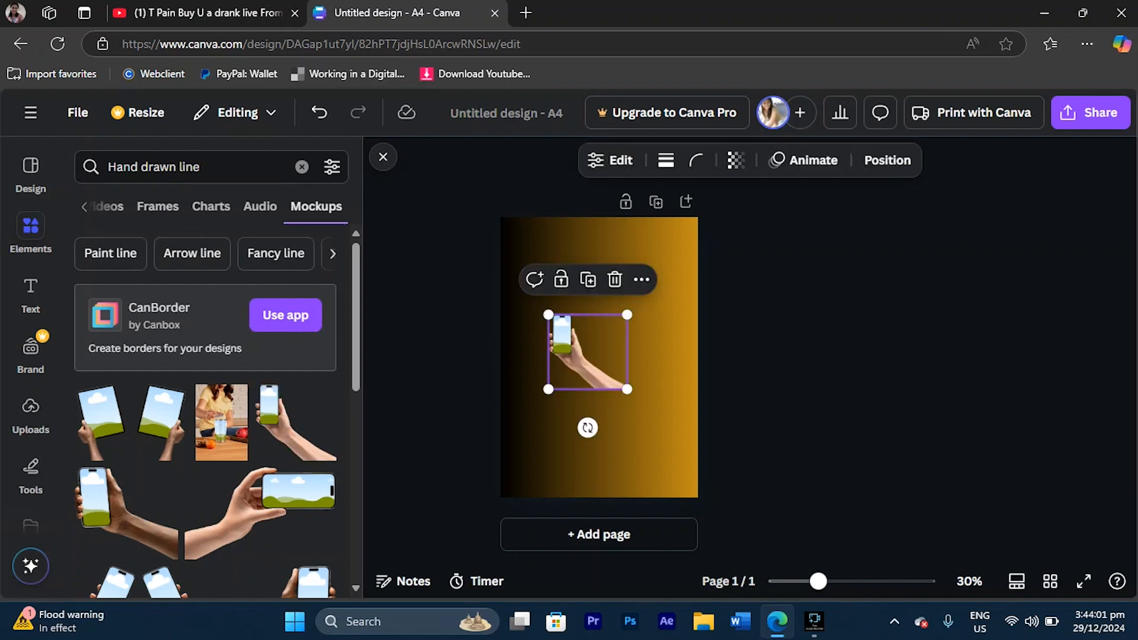
left_click_drag(627, 390, 788, 541)
mouse_move(646, 426)
left_mouse_down()
mouse_move(657, 417)
mouse_move(656, 437)
left_mouse_up()
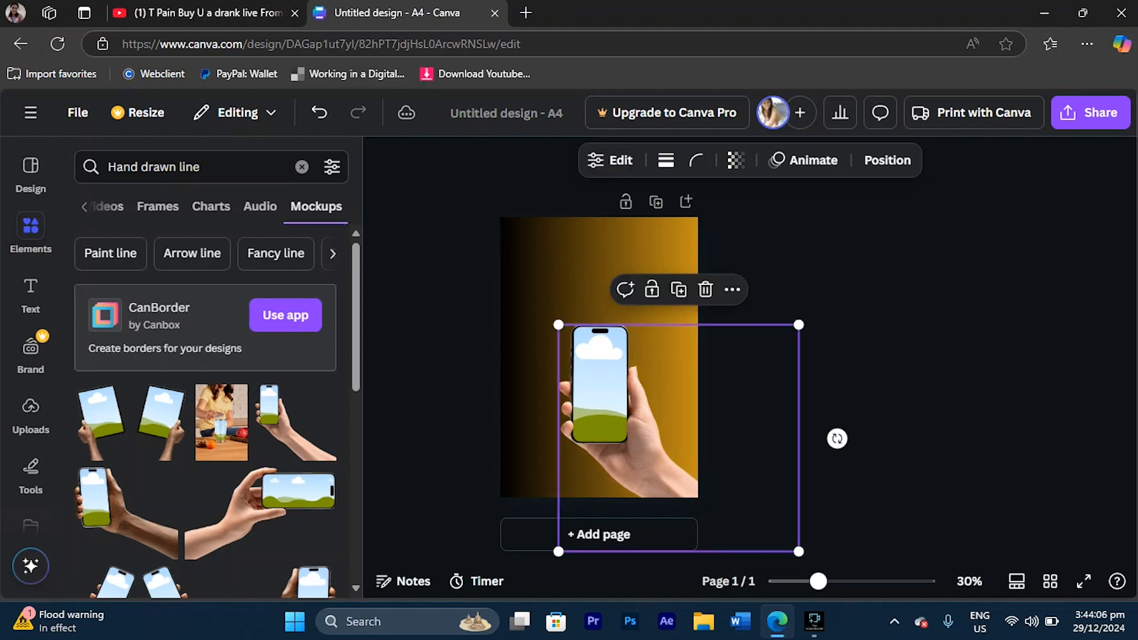
Fill the phone screen of the hand mockup with the uploaded toddler cutout photo
double_click(657, 437)
scroll(30, 284, "up", 3)
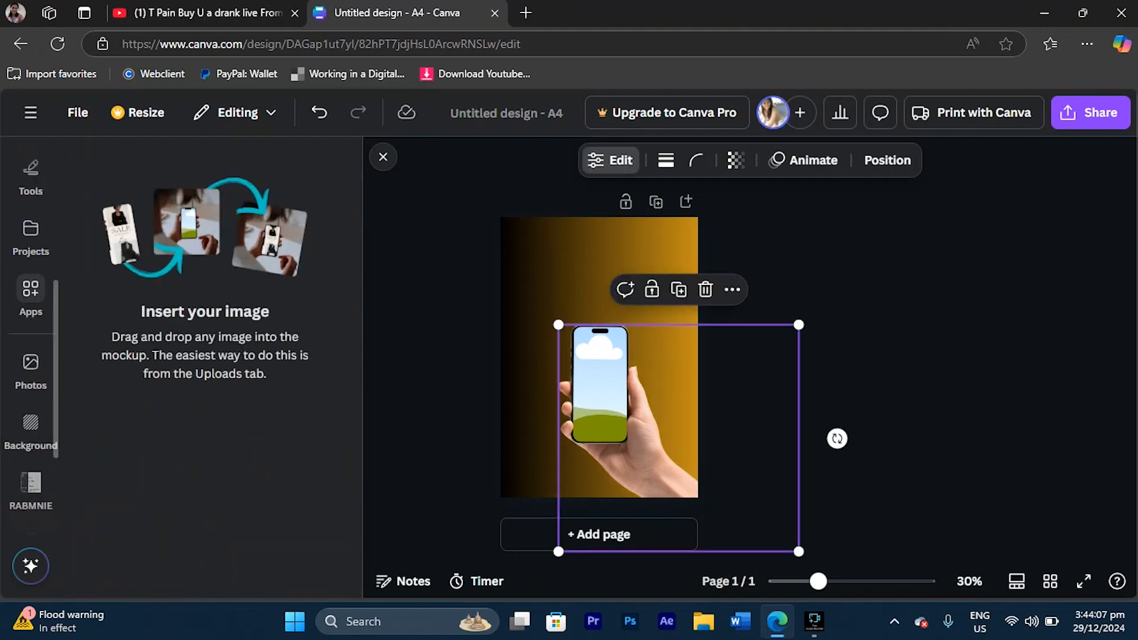
scroll(30, 284, "up", 5)
left_click(30, 359)
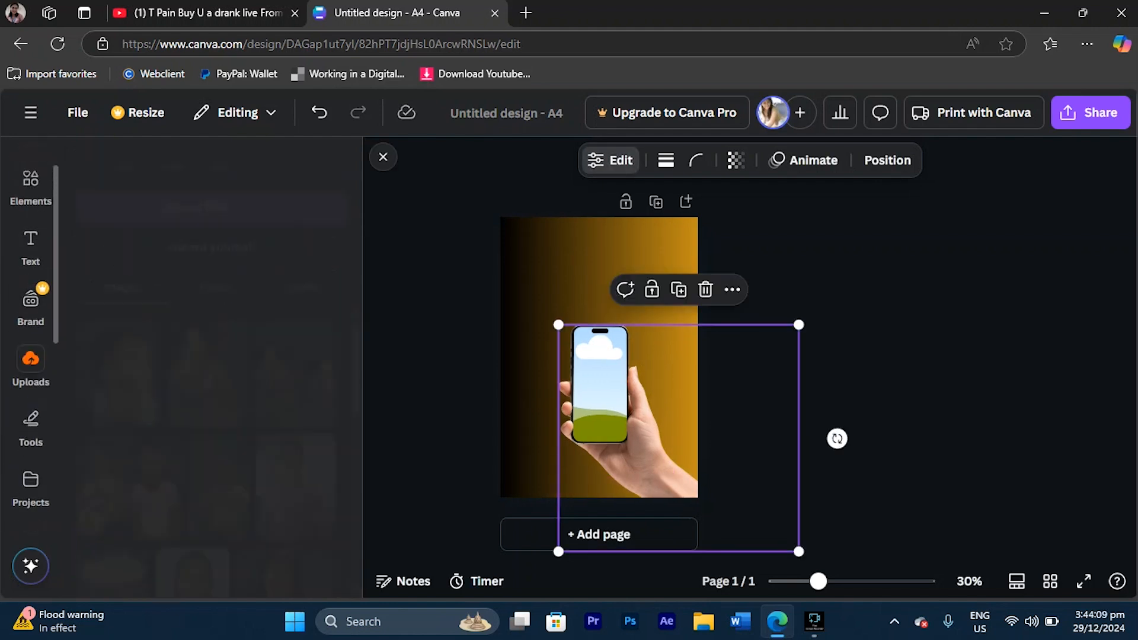
left_click_drag(119, 373, 601, 398)
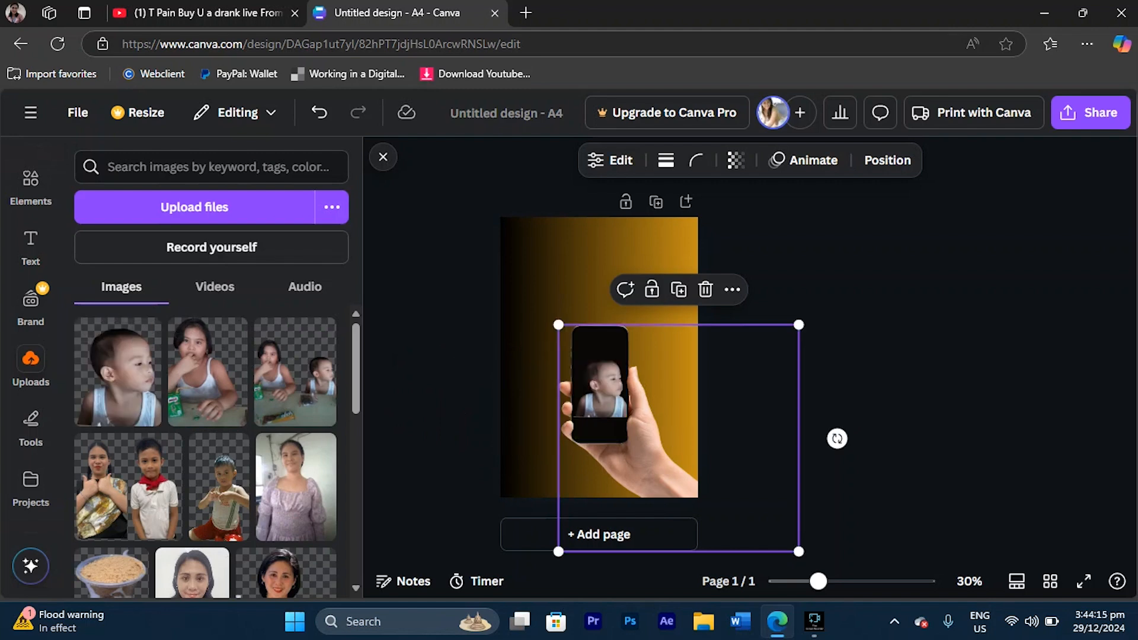
Nudge the phone mockup upward on the page and enlarge it slightly
key("Up")
key("Up")
key("Up")
key("Up")
key("Up")
key("Up")
key("Up")
key("Up")
key("Up")
key("Up")
key("Up")
key("Up")
key("Up")
key("Up")
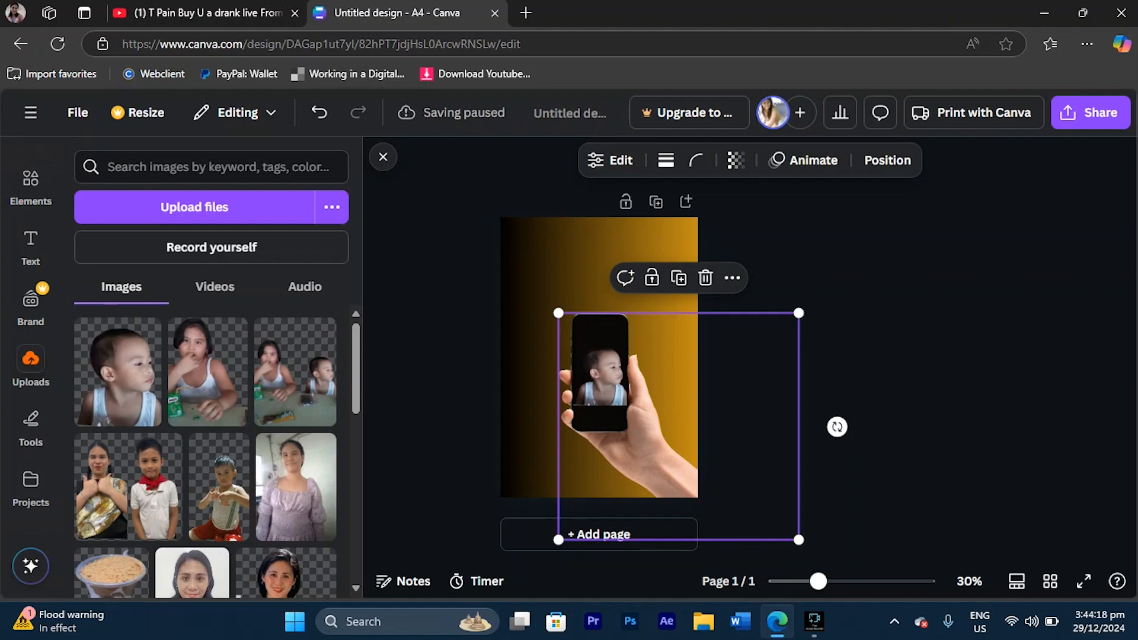
left_click_drag(798, 313, 816, 297)
Undo the last mockup adjustments and photo fill, and delete the phone mockup from the page
key("ctrl+z")
key("ctrl+z")
key("ctrl+z")
key("ctrl+z")
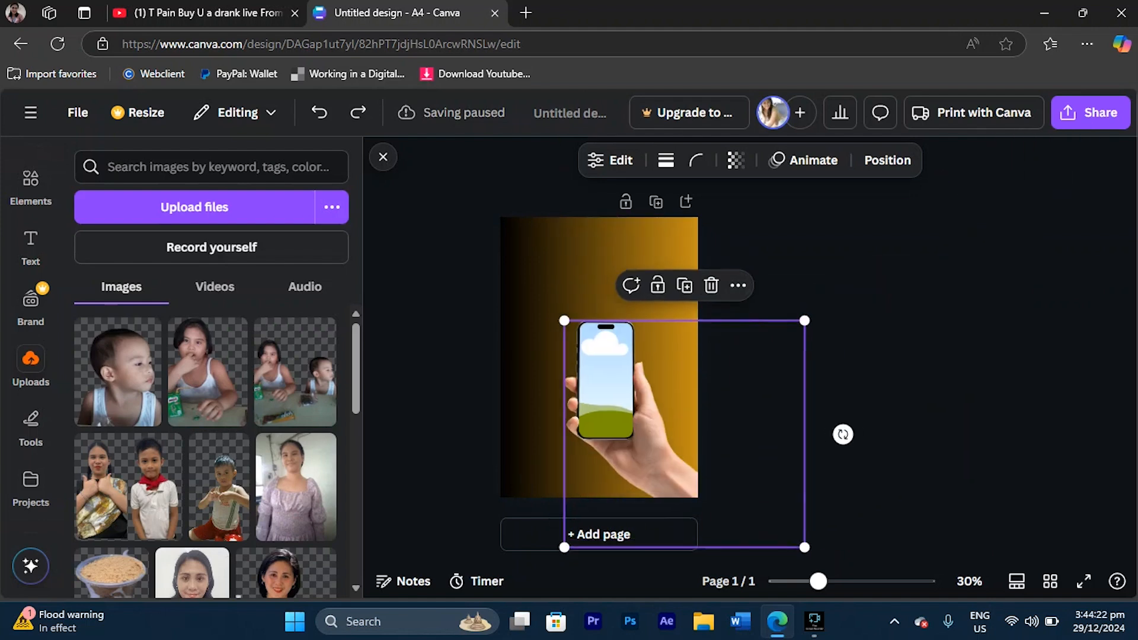
left_click(712, 285)
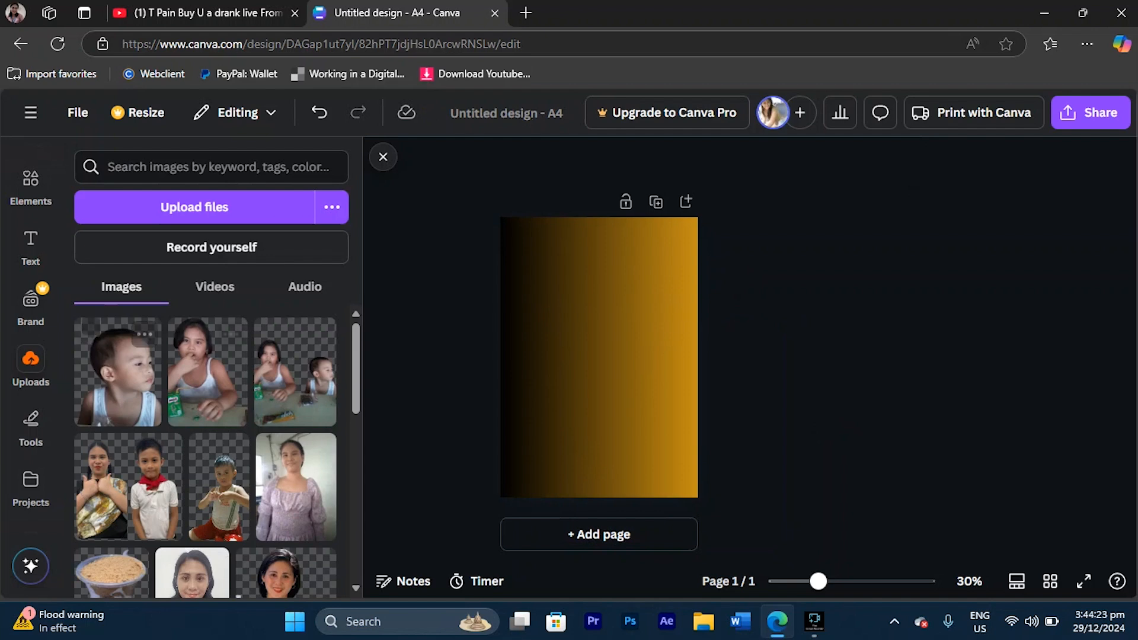
Place the darker-skinned hand-holding-phone mockup from the "Hand drawn line" results, enlarge it and move it up to the page's bottom edge
left_click(31, 186)
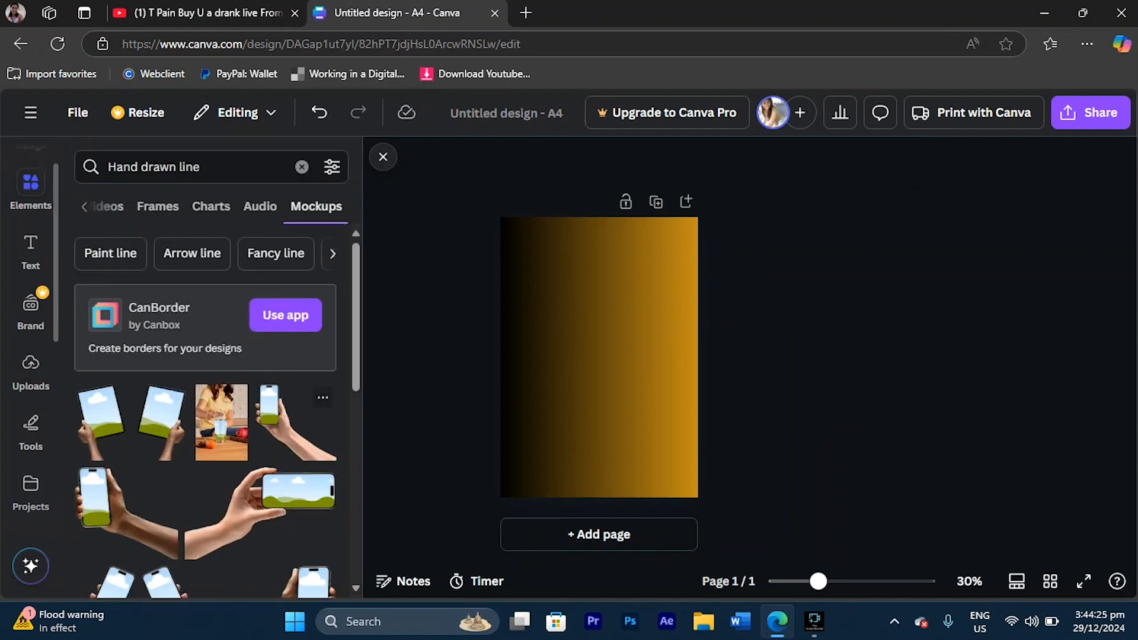
scroll(112, 332, "down", 2)
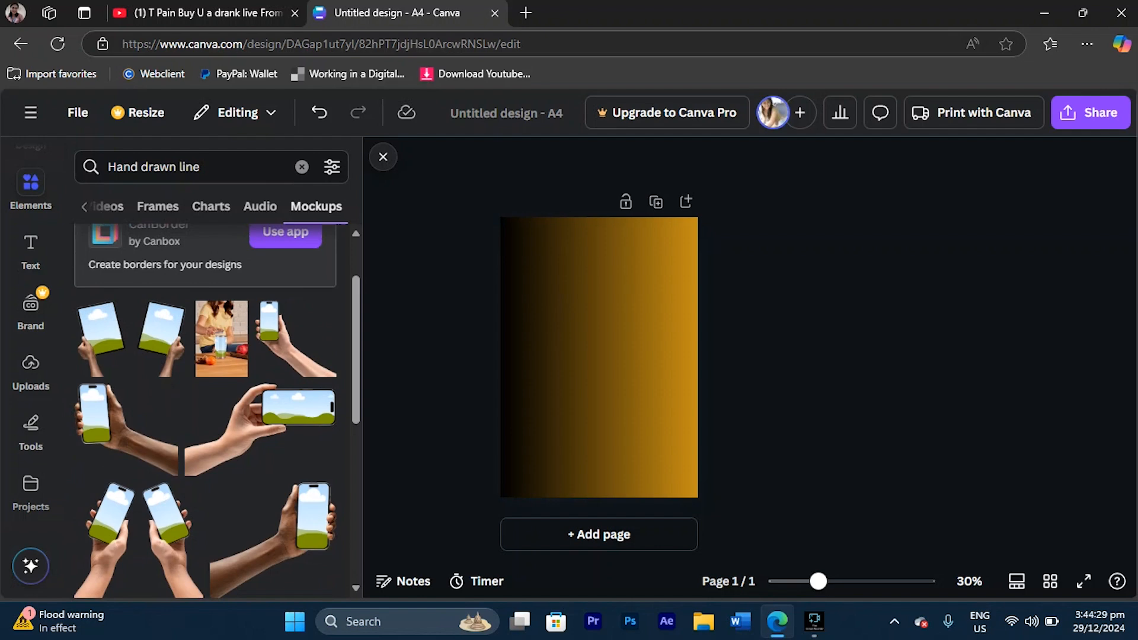
left_click(127, 418)
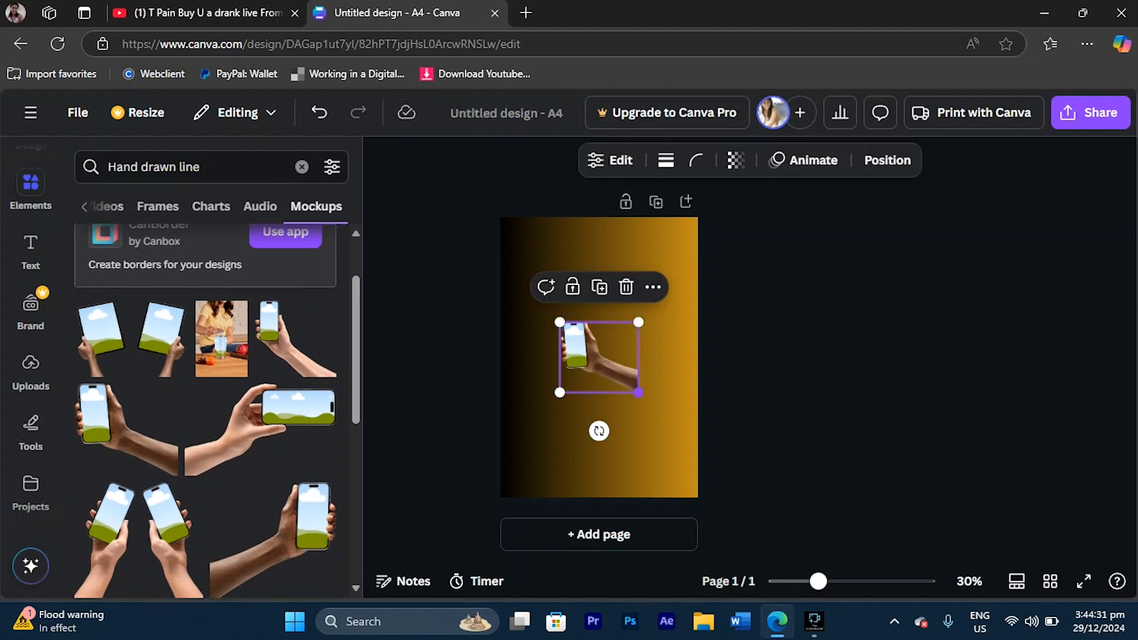
left_click_drag(638, 393, 789, 525)
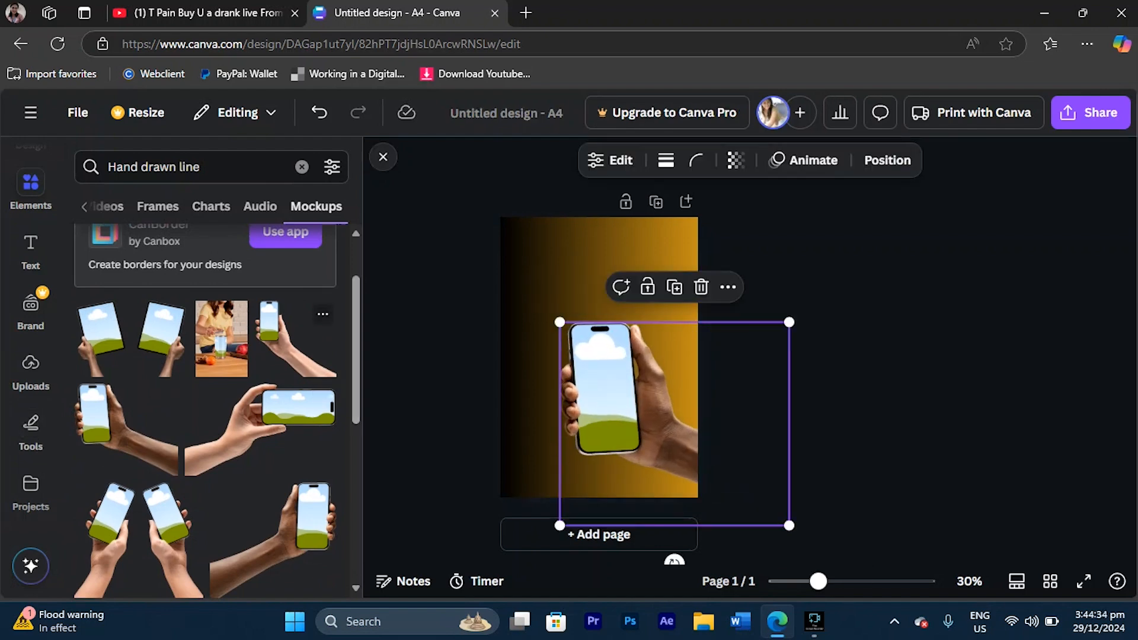
left_click_drag(628, 407, 614, 378)
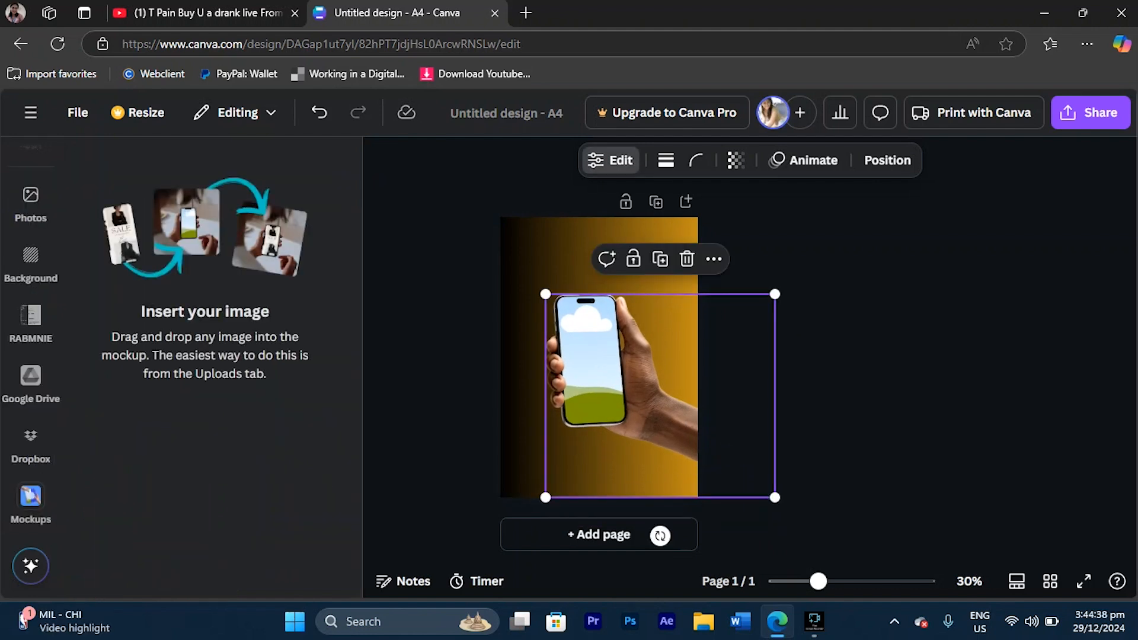
Undo the second phone mockup's placement, resizing and move
scroll(30, 356, "up", 5)
key("ctrl+z")
key("ctrl+z")
key("ctrl+z")
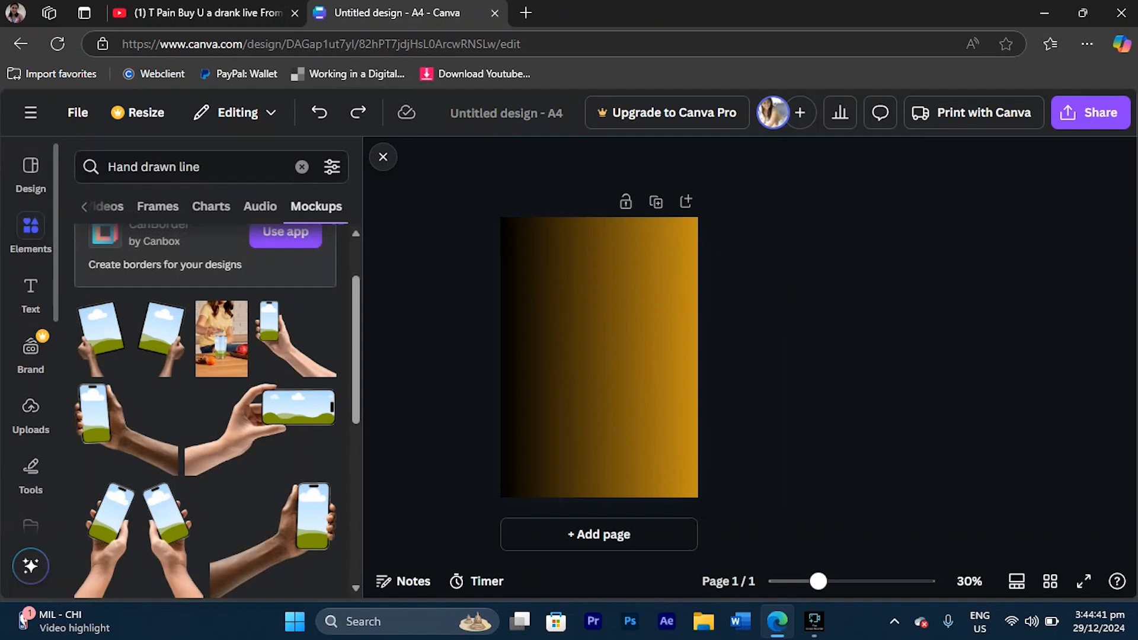
Place the smartwatch-on-wrist mockup from the "Hand drawn line" results, enlarge it past the page width and move it over the page's lower half
scroll(205, 409, "down", 5)
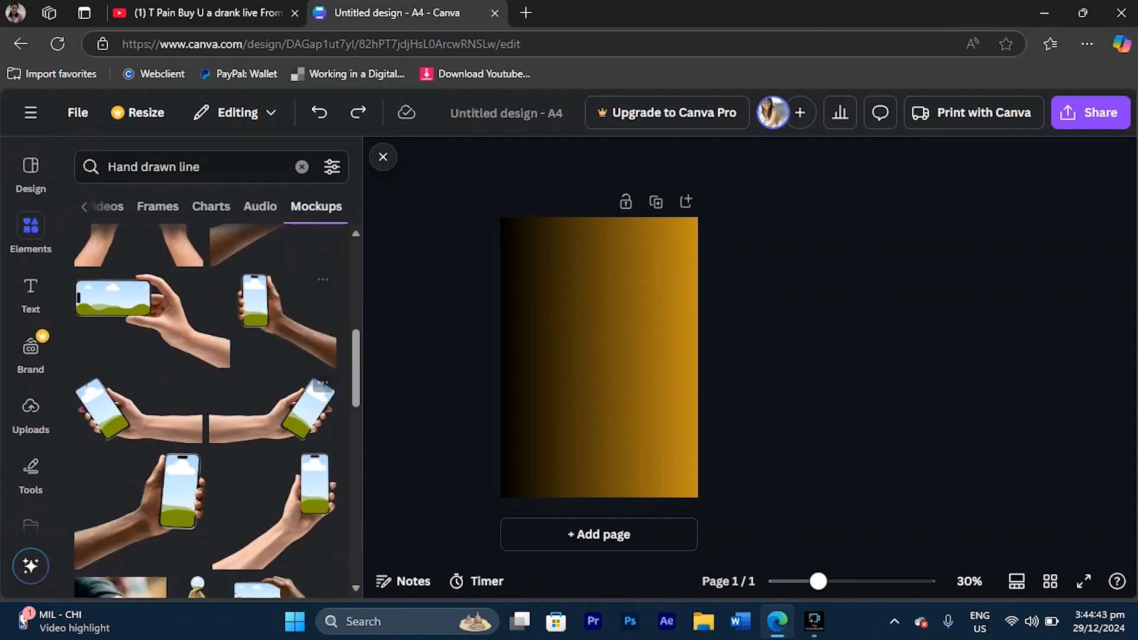
scroll(320, 415, "down", 5)
scroll(118, 278, "down", 1)
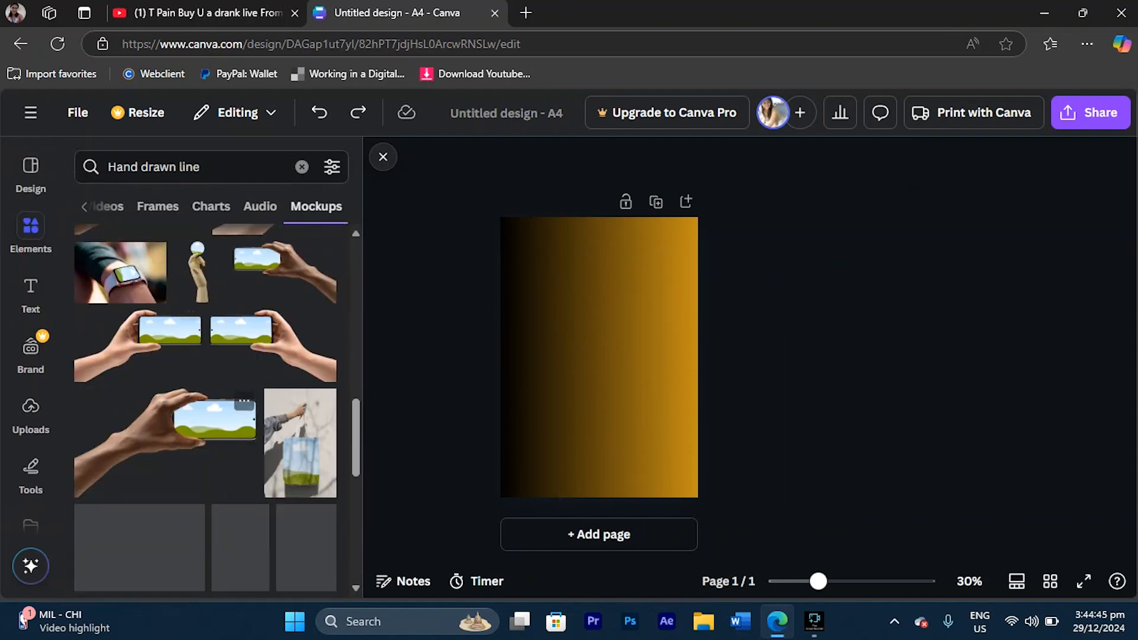
left_click(118, 273)
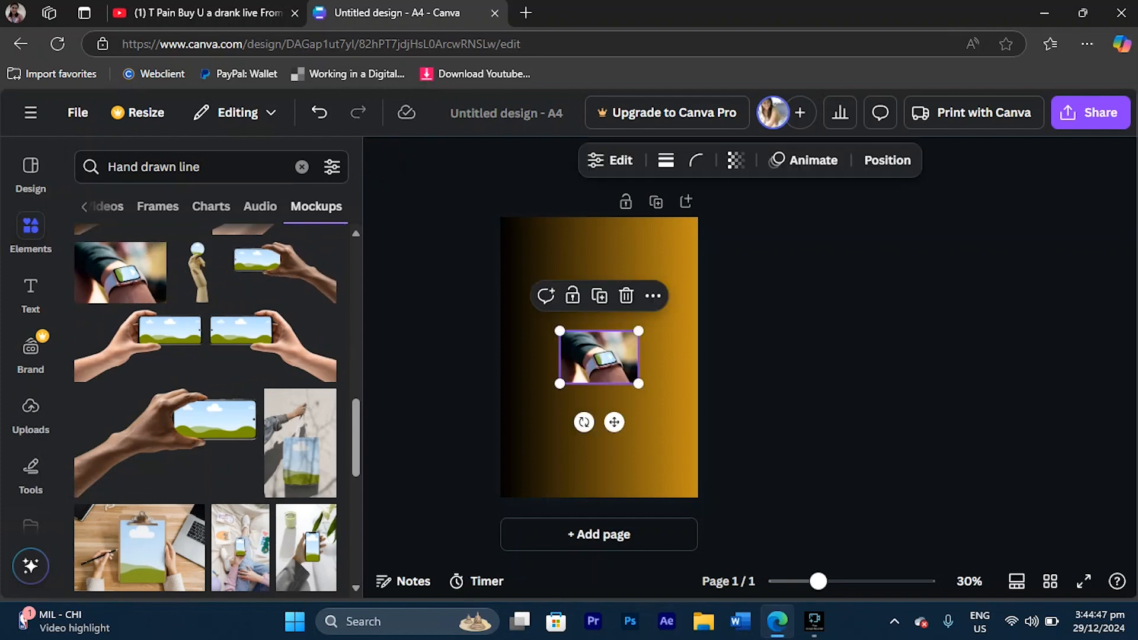
left_click_drag(638, 384, 839, 517)
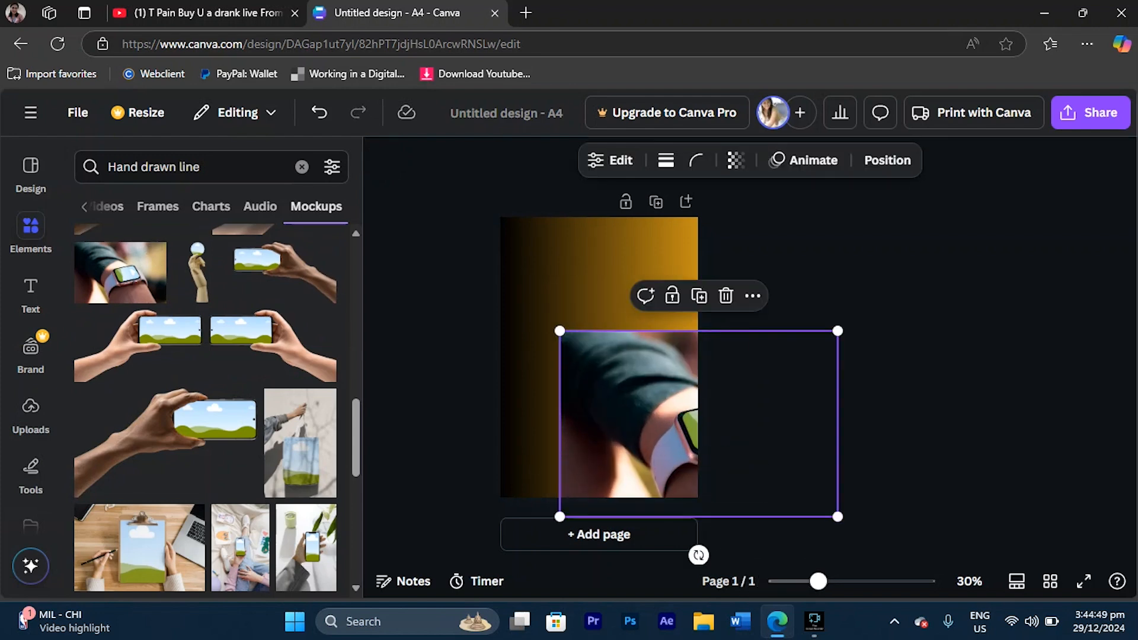
left_click_drag(700, 424, 618, 393)
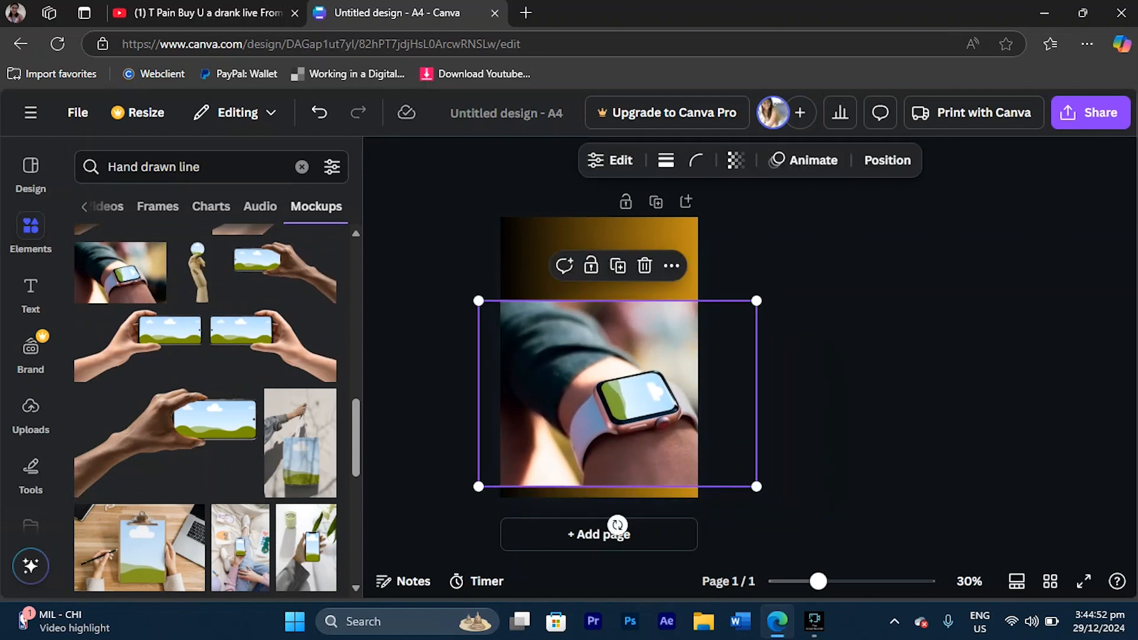
Add the uploaded cut-out photo of the girl and fill the smartwatch mockup's screen with it
left_click(30, 410)
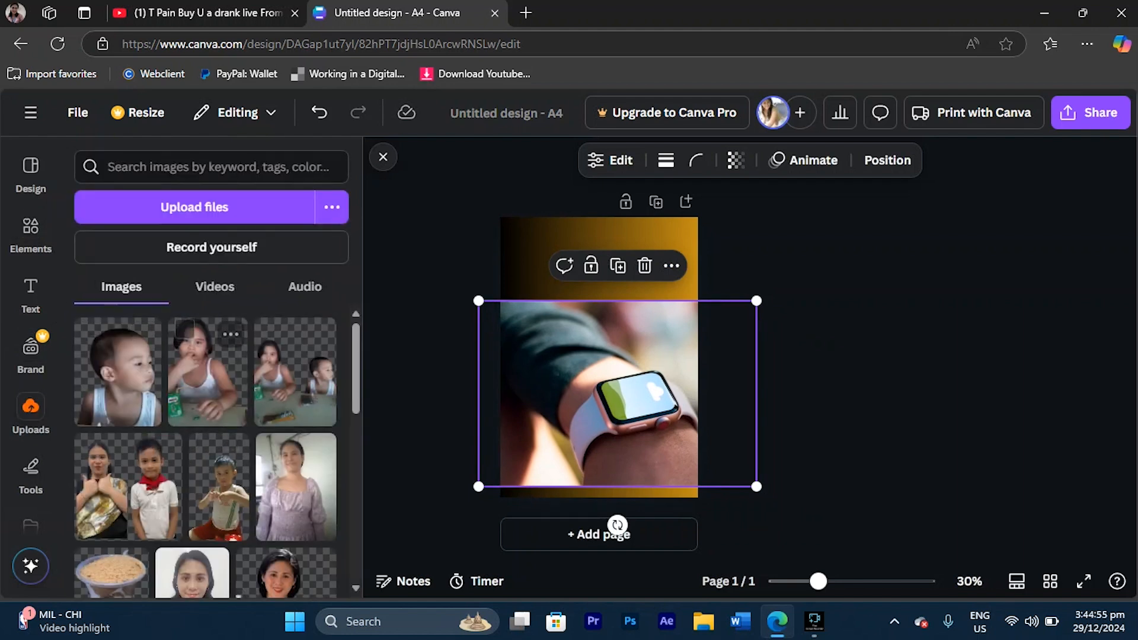
left_click(205, 355)
left_click_drag(599, 368, 594, 336)
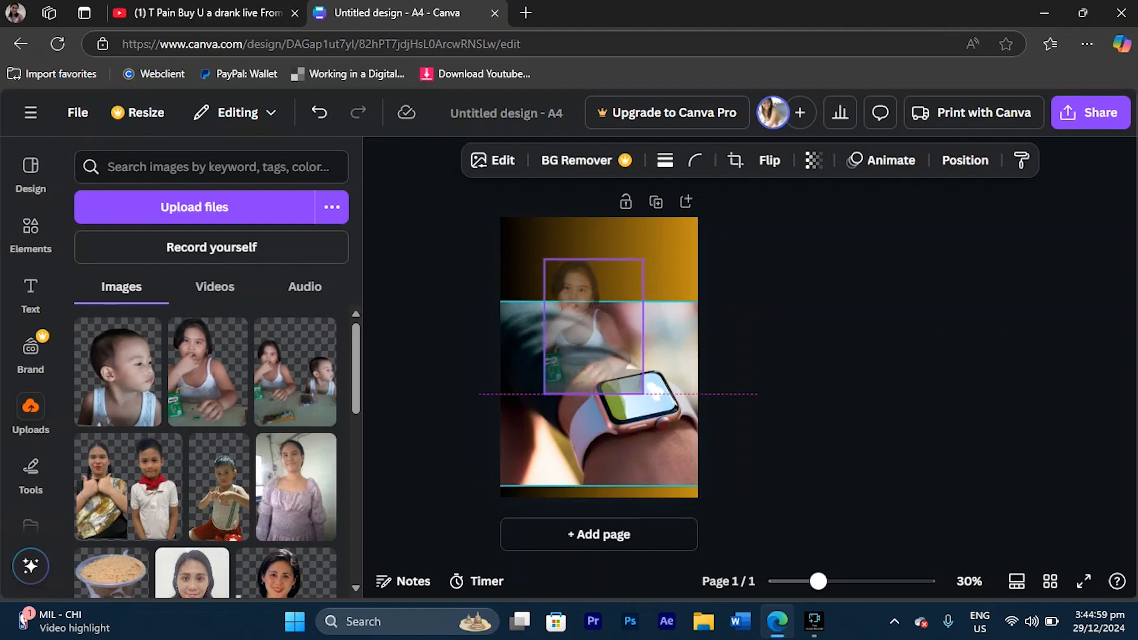
key("Delete")
left_click(207, 368)
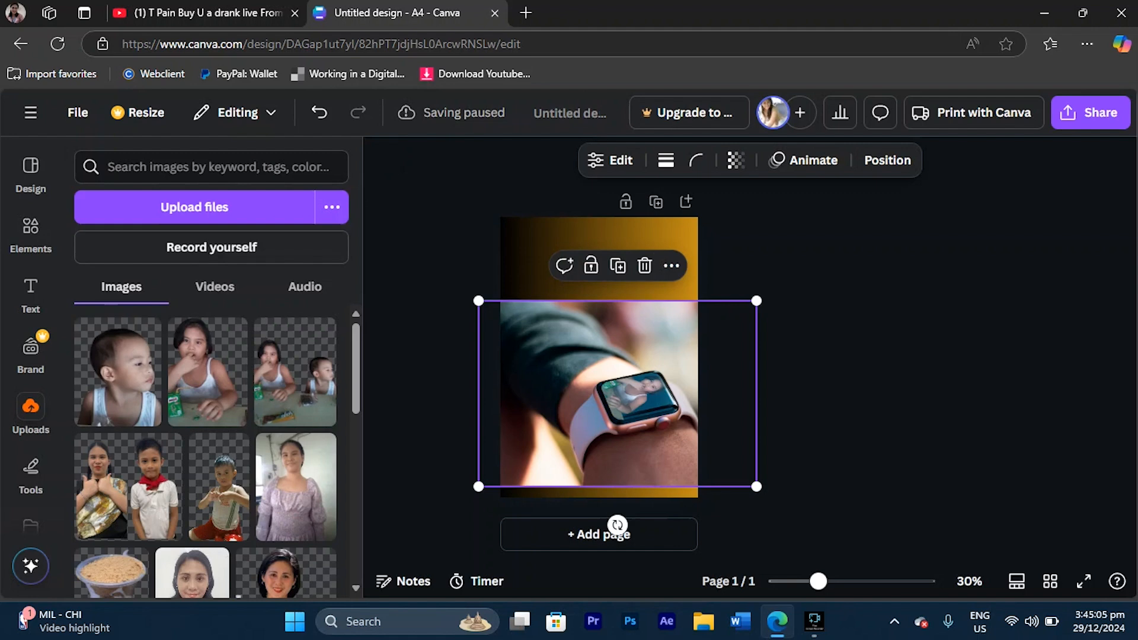
Undo the watch screen's photo fill and delete the loose girl photo from the page
key("ctrl+z")
key("ctrl+z")
left_click(599, 358)
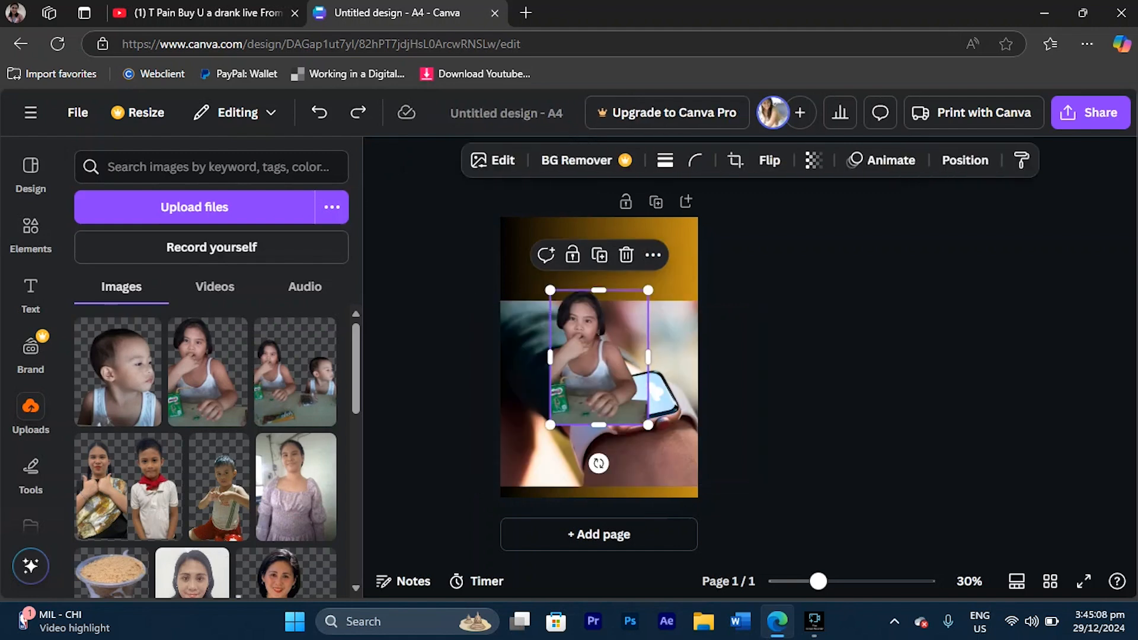
key("Delete")
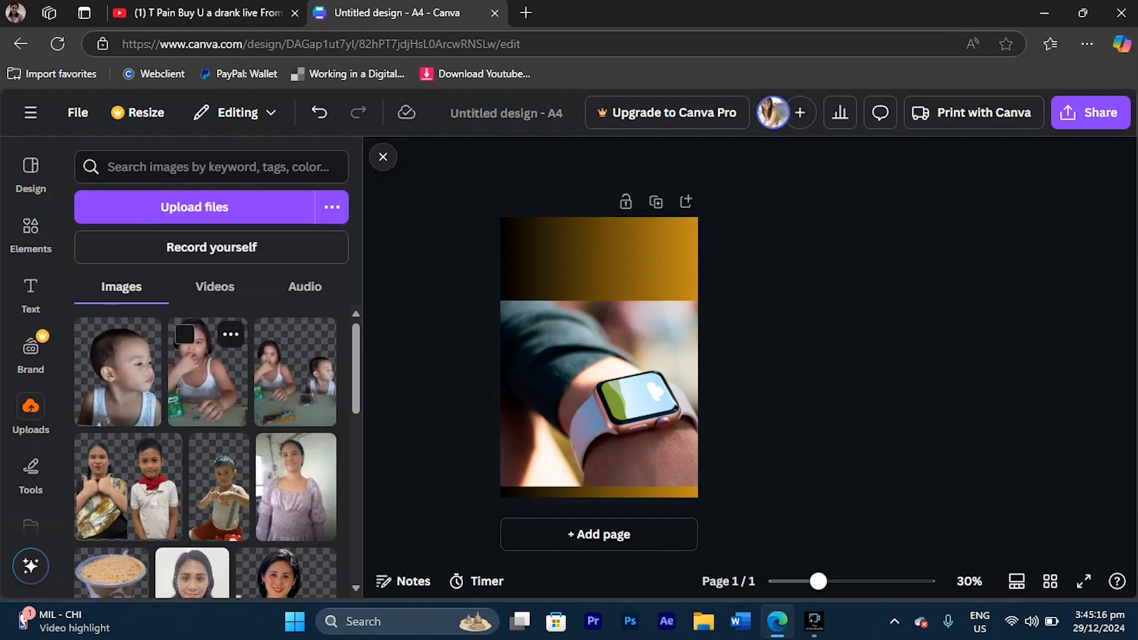
Add the girl photo to the page again, move it above the watch and shrink it slightly
left_click(207, 379)
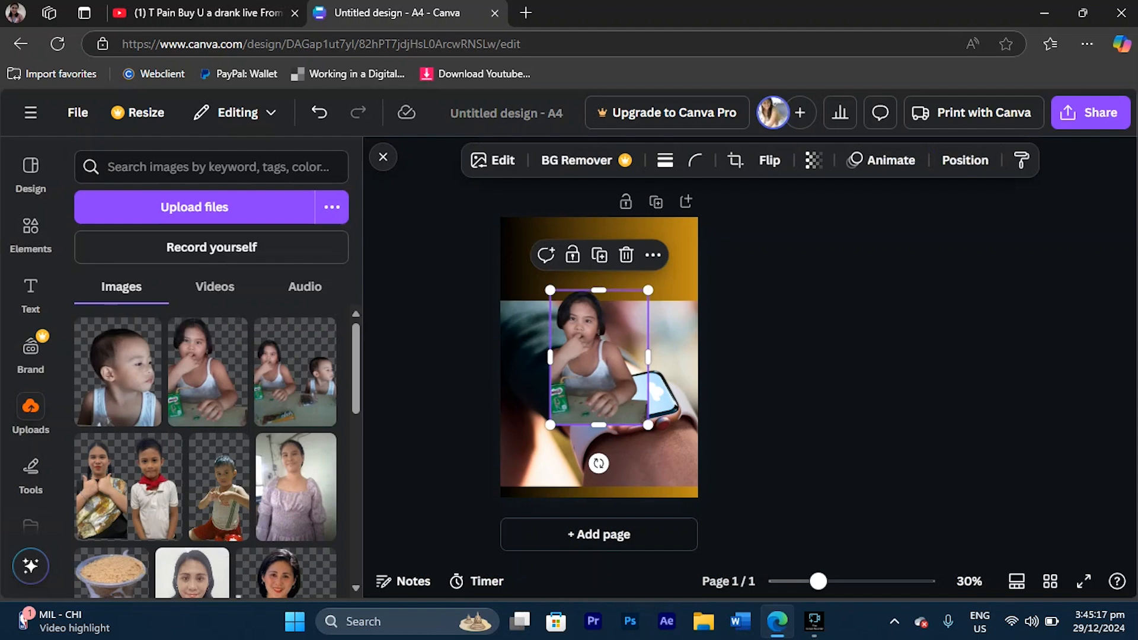
left_click_drag(599, 357, 599, 301)
mouse_move(648, 368)
left_mouse_down()
mouse_move(700, 427)
mouse_move(635, 352)
left_mouse_up()
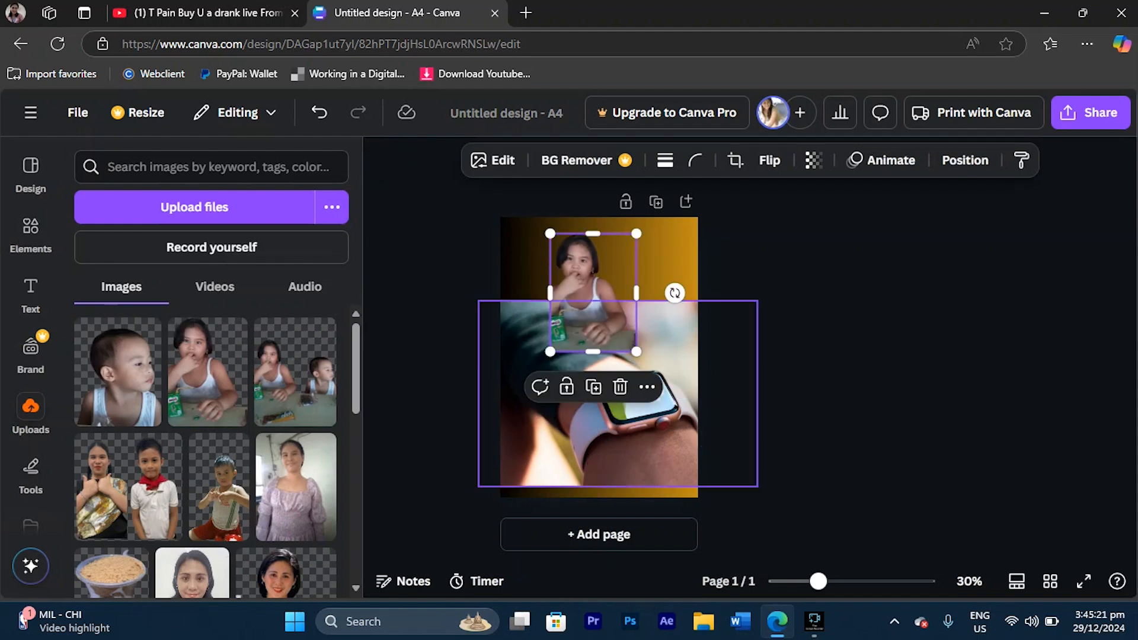
Enlarge the smartwatch mockup and reposition it to cover the page down to its bottom edge
left_click_drag(628, 435, 594, 427)
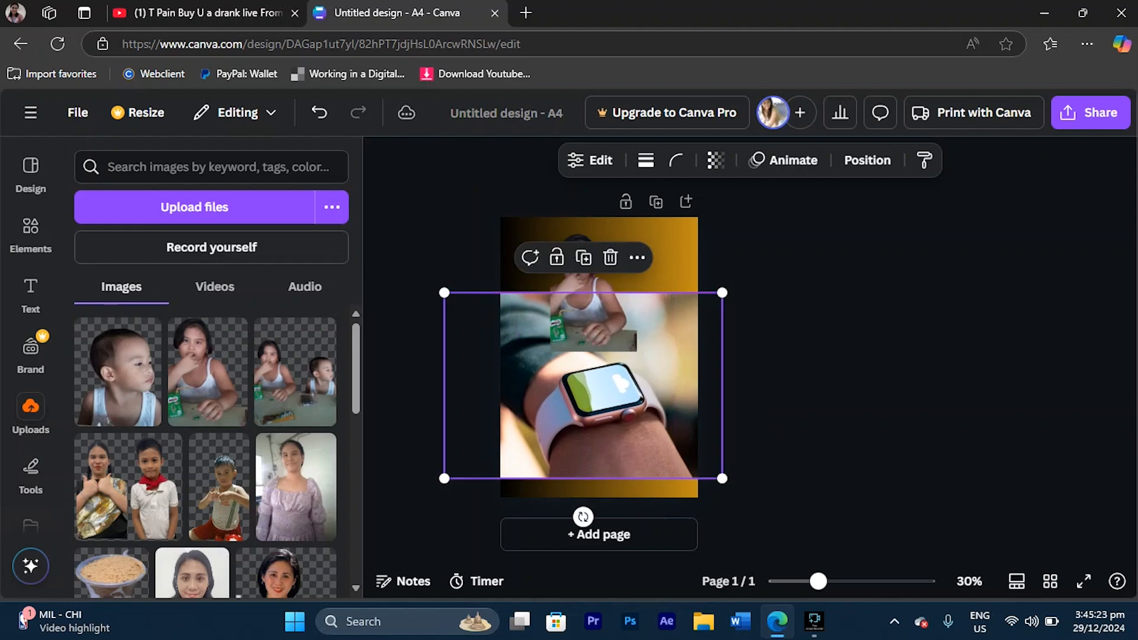
left_click_drag(722, 293, 787, 249)
left_click_drag(658, 362, 635, 386)
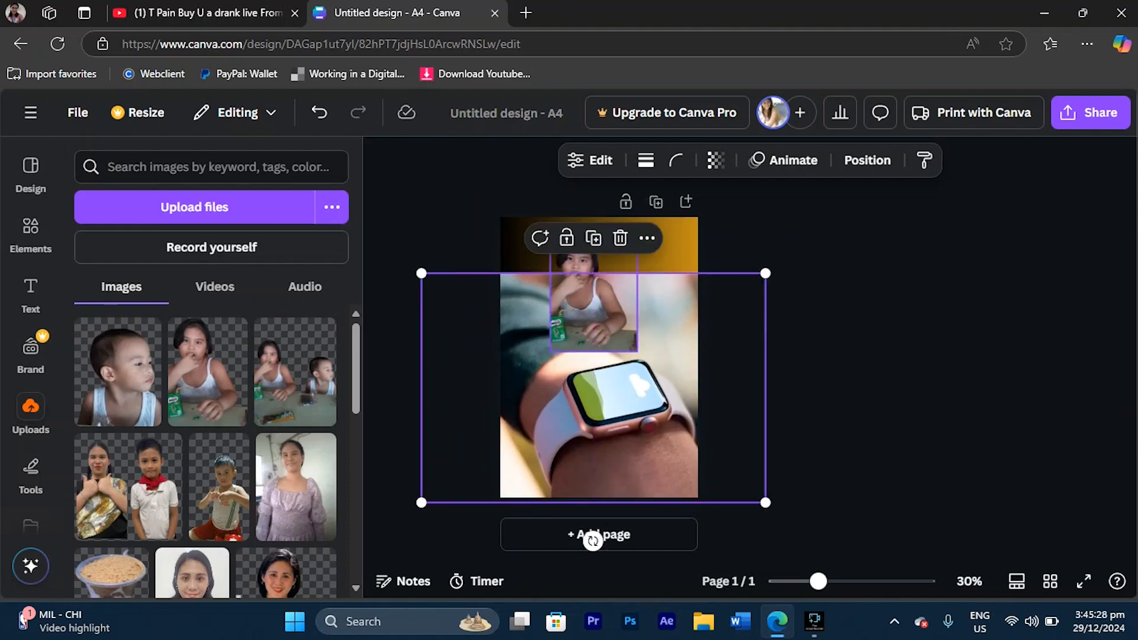
Move the girl photo onto the watch's screen so that it fills the mockup
left_click(594, 314)
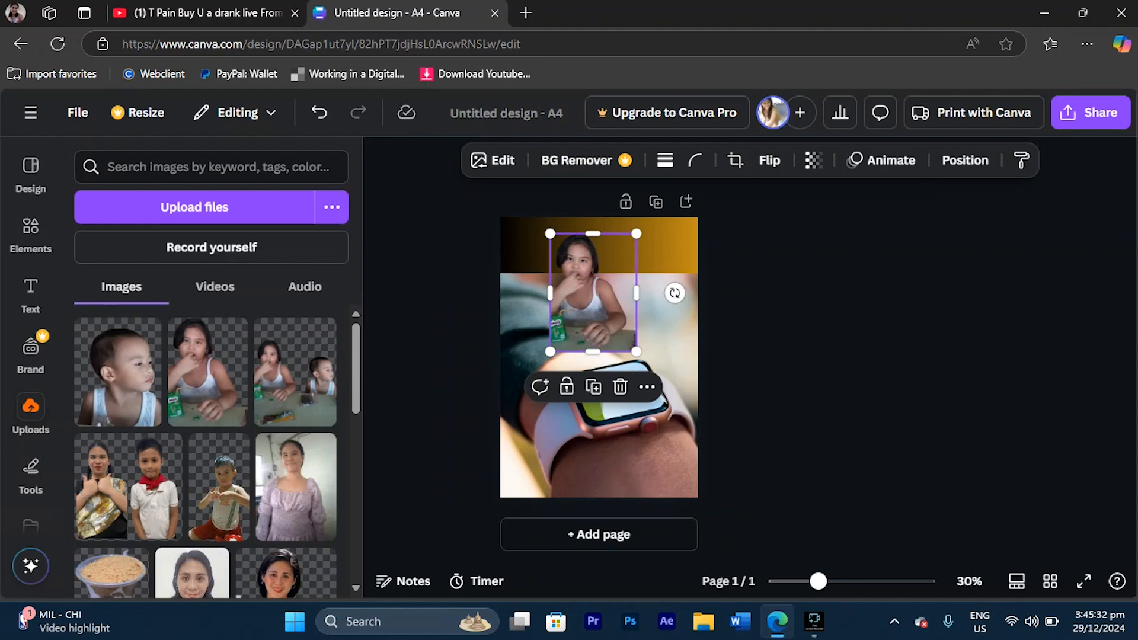
left_click_drag(593, 293, 637, 399)
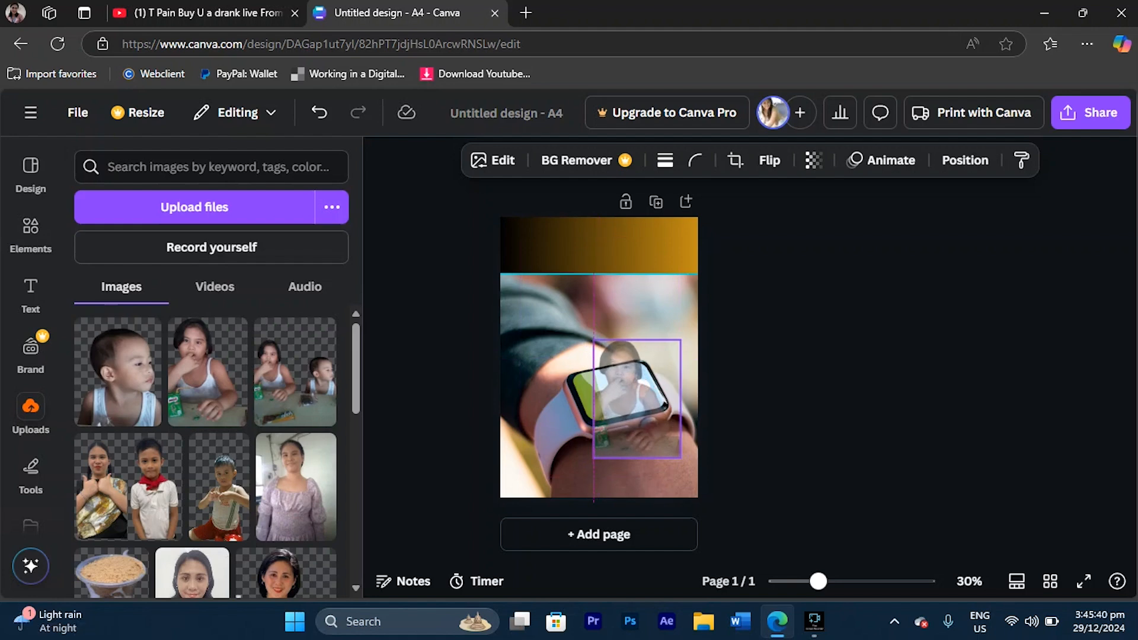
left_click_drag(636, 399, 637, 397)
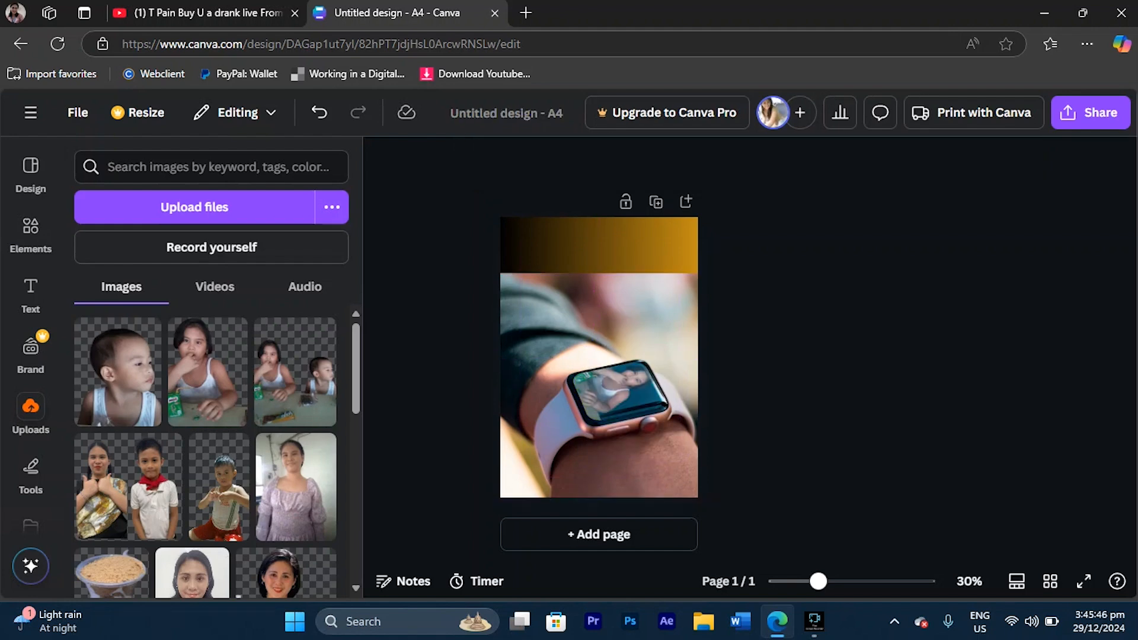
Undo the watch screen's fill and refill it with the girl photo directly from the uploads
key("ctrl+z")
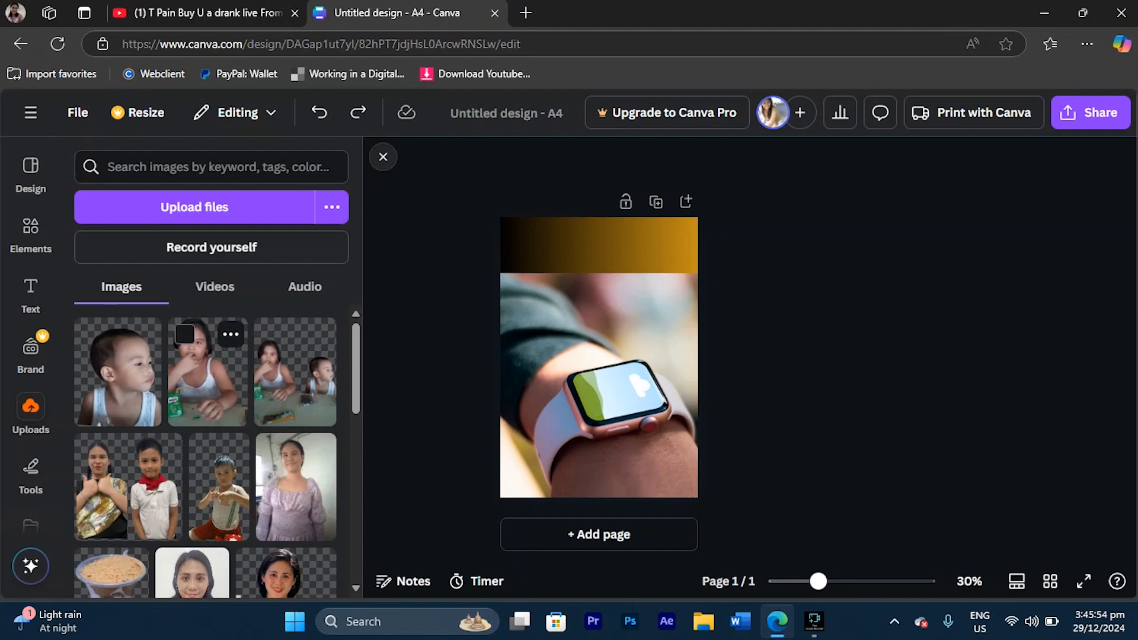
left_click_drag(207, 376, 557, 388)
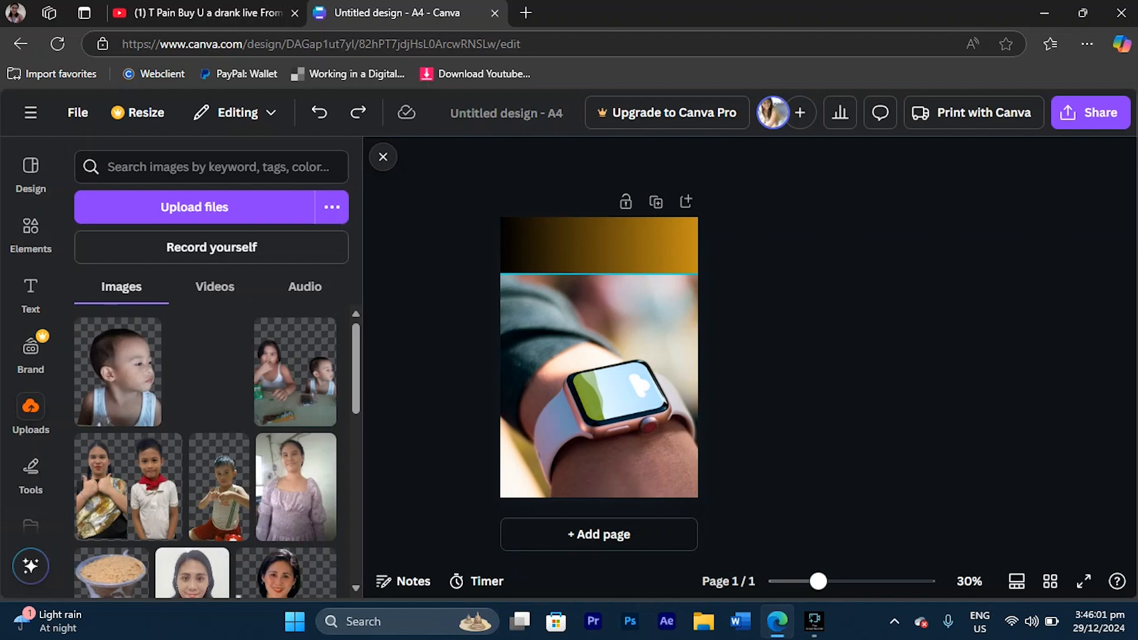
left_click_drag(557, 388, 593, 388)
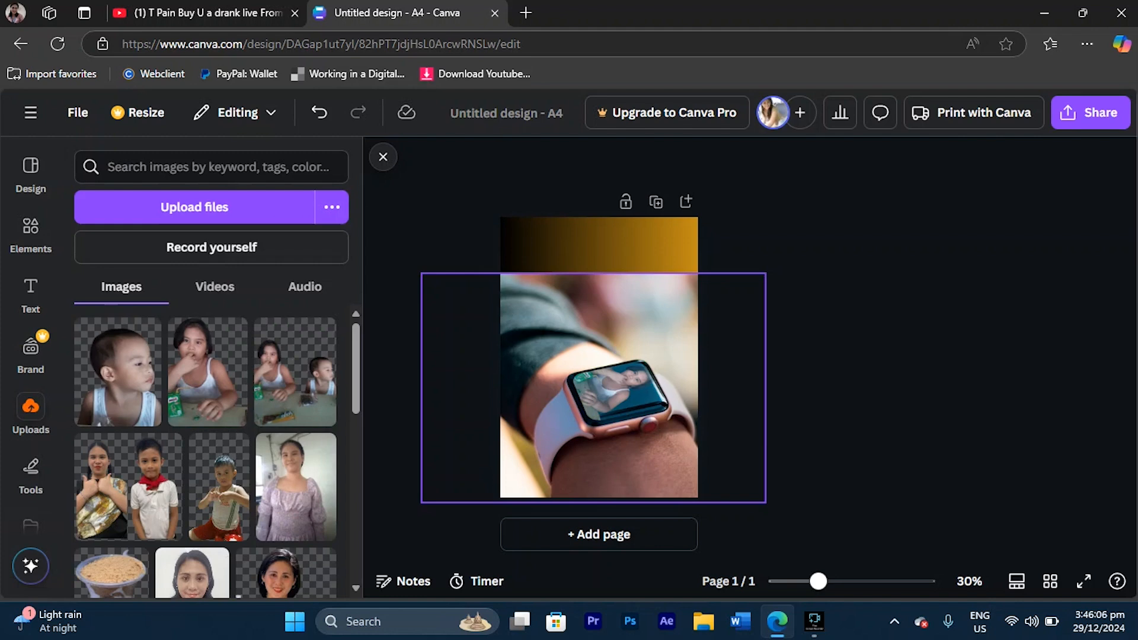
Undo the last photo fill and delete the smartwatch mockup from the page
key("ctrl+z")
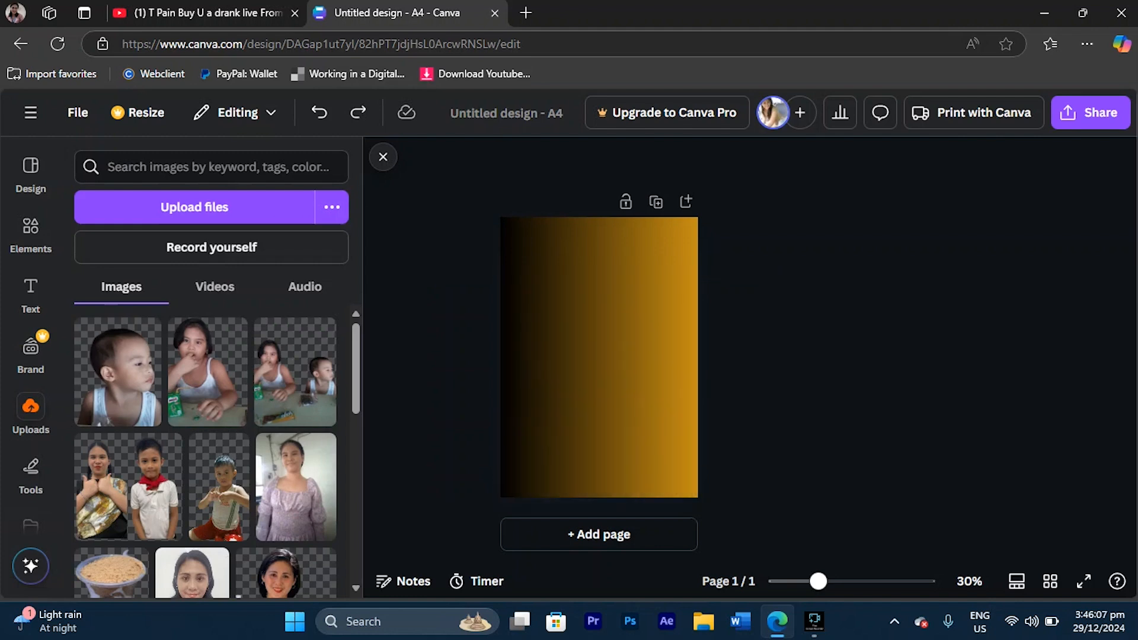
left_click(597, 388)
key("Delete")
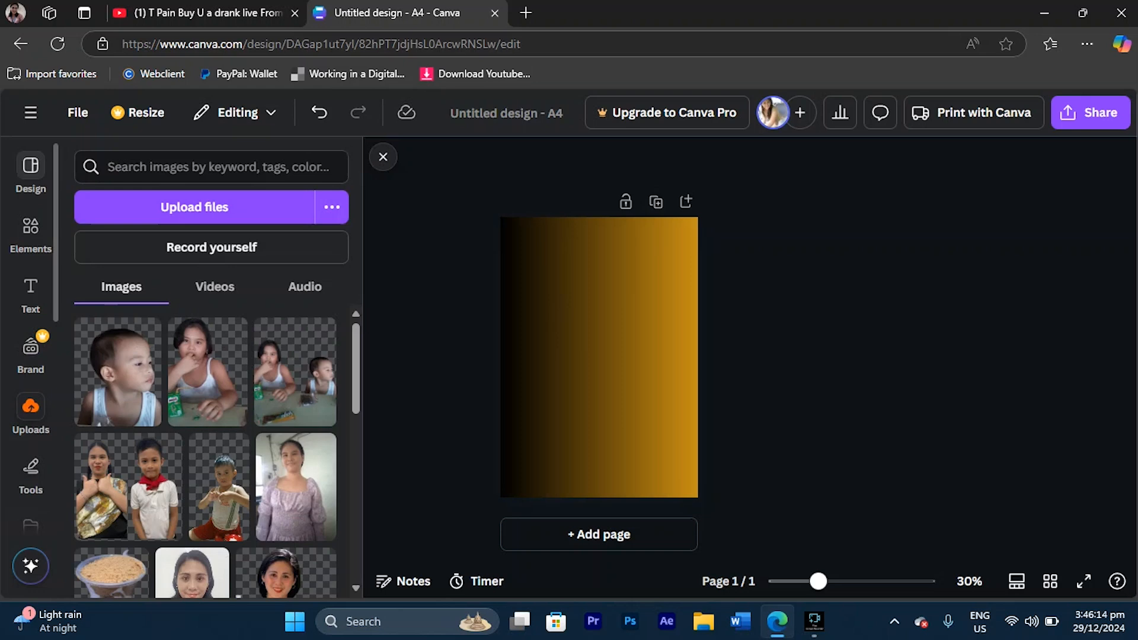
Examine the element mockups offered for the suggested searches "Arrow line", "Fancy line" and "Double line"
left_click(31, 232)
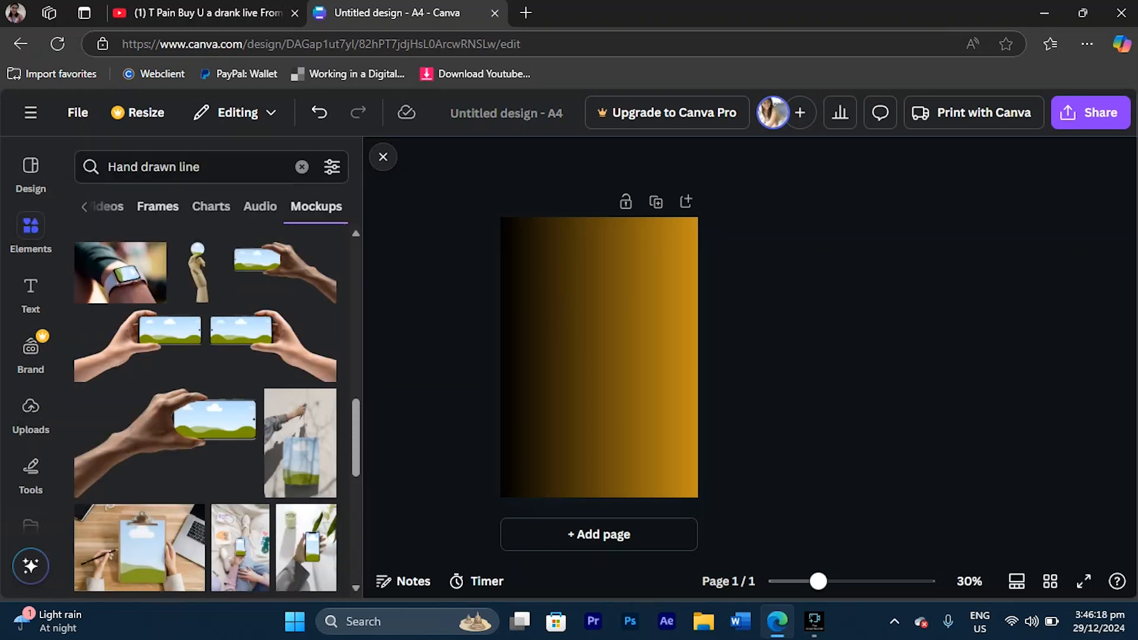
scroll(287, 256, "up", 10)
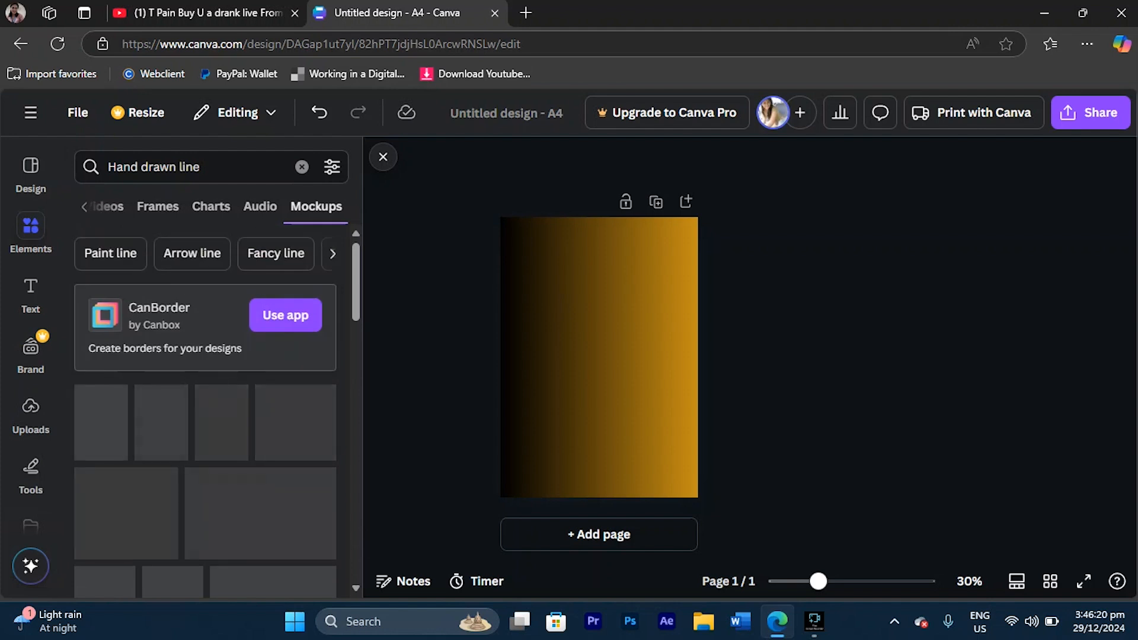
left_click(192, 253)
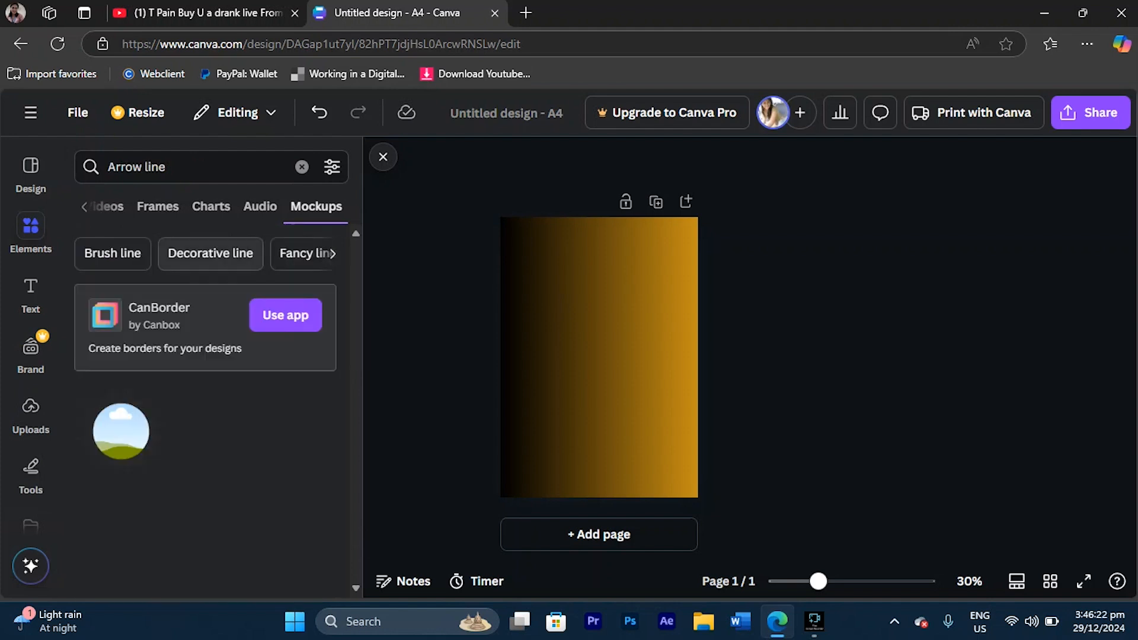
left_click(303, 253)
left_click(332, 254)
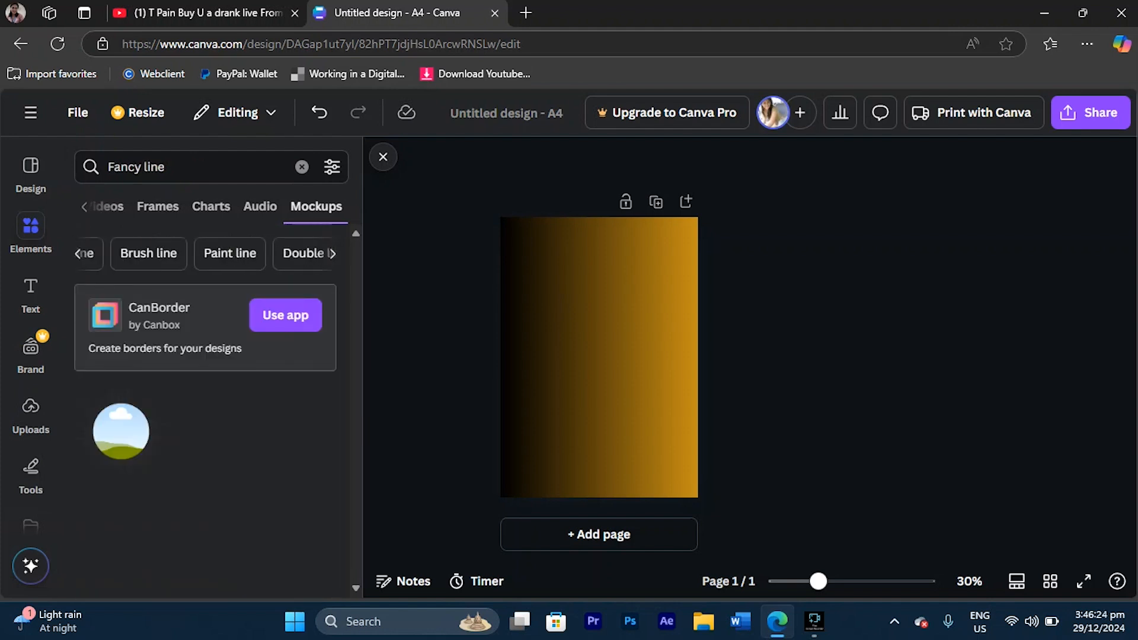
left_click(279, 254)
left_click(333, 254)
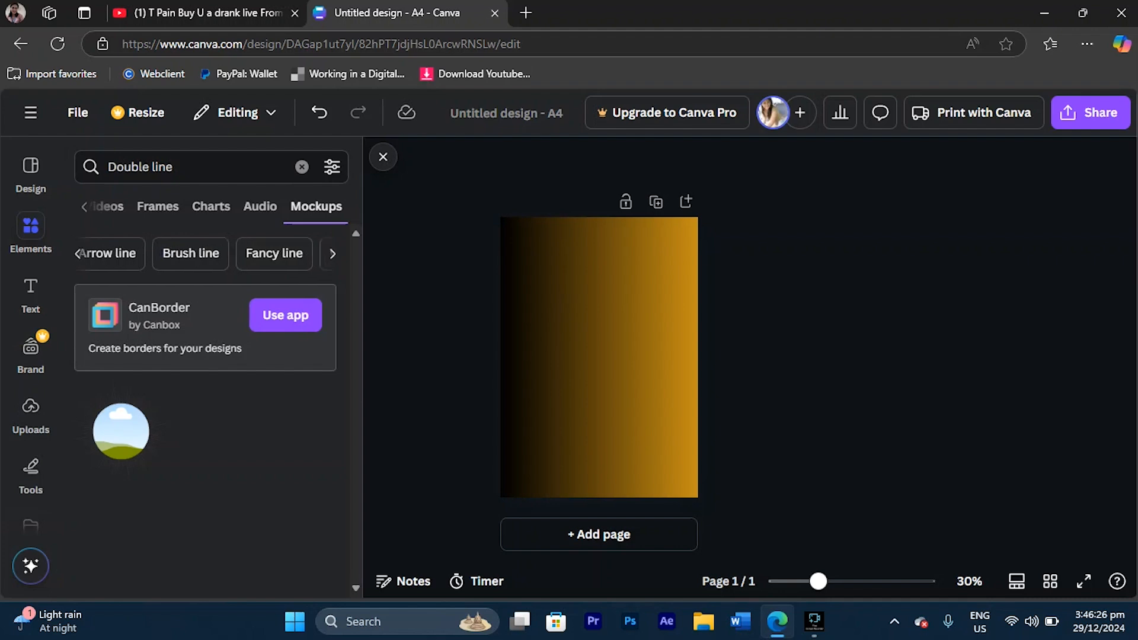
Add the mockup of a cross-legged person holding a box on a red rug from the "Horizontal line" results
left_click(219, 253)
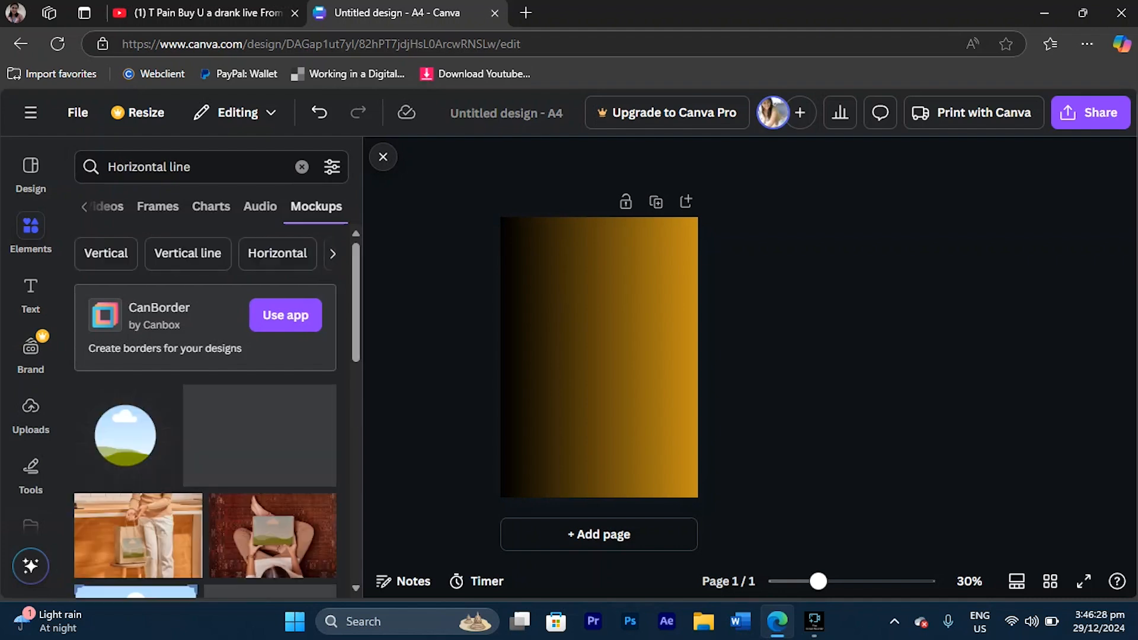
scroll(267, 409, "down", 4)
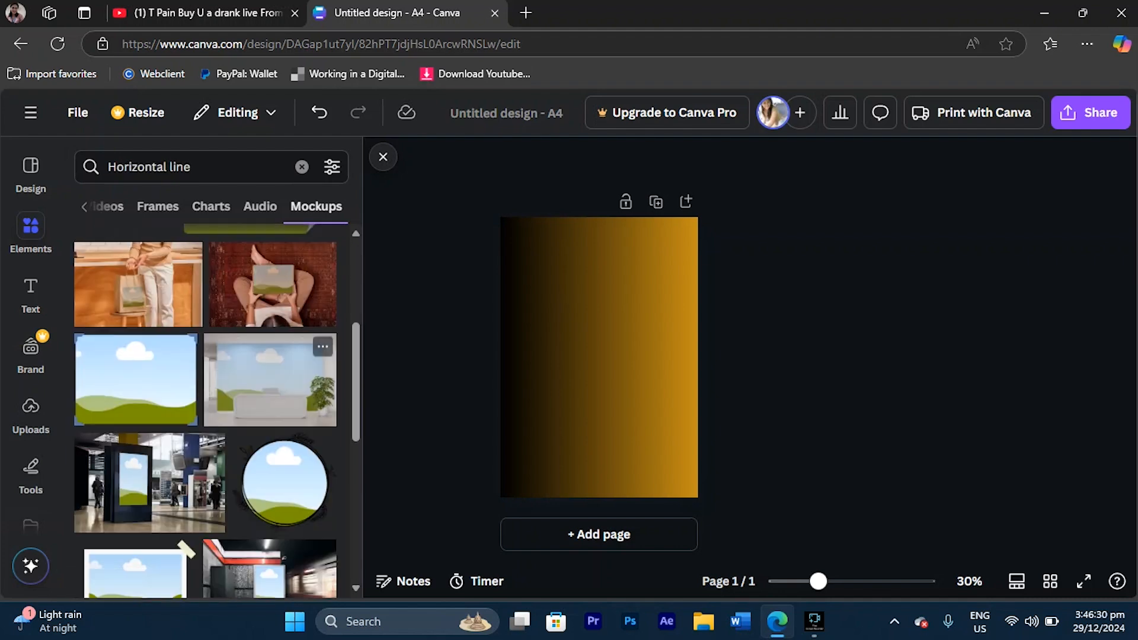
scroll(205, 409, "up", 3)
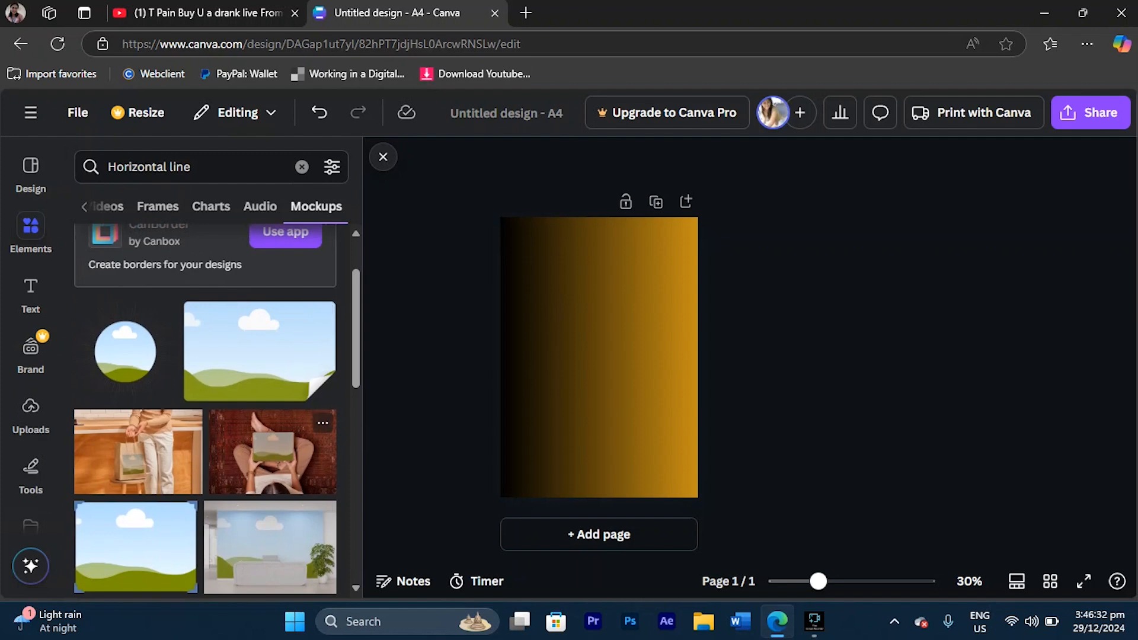
left_click(273, 452)
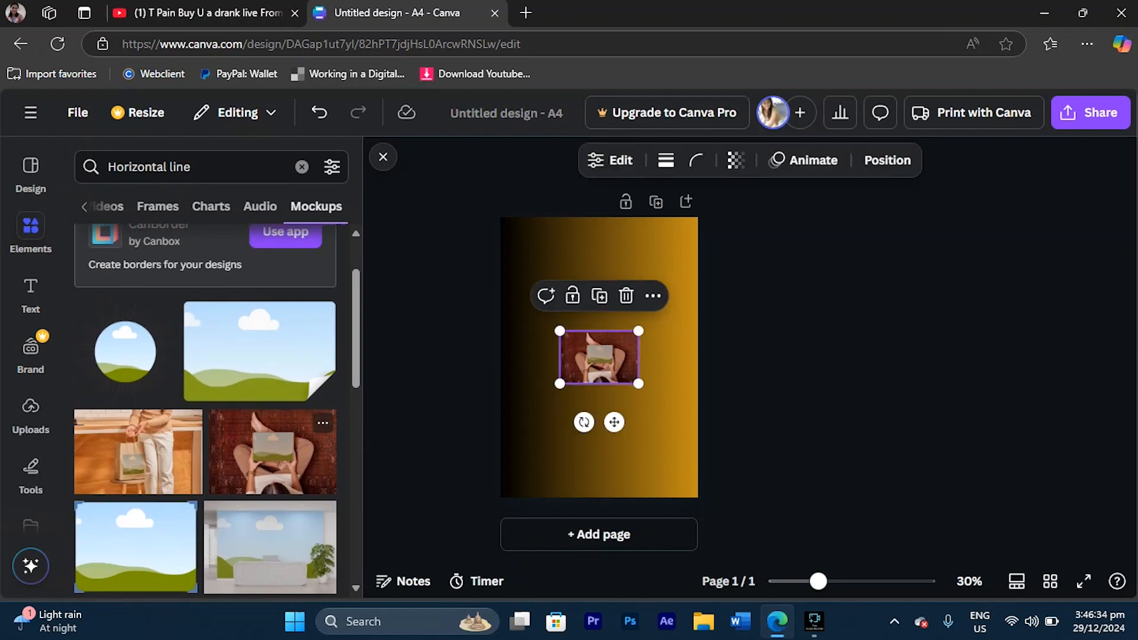
Enlarge the box mockup beyond the page width on the page's upper part and rotate it upside down
left_click_drag(636, 389, 799, 490)
left_click_drag(652, 415, 565, 337)
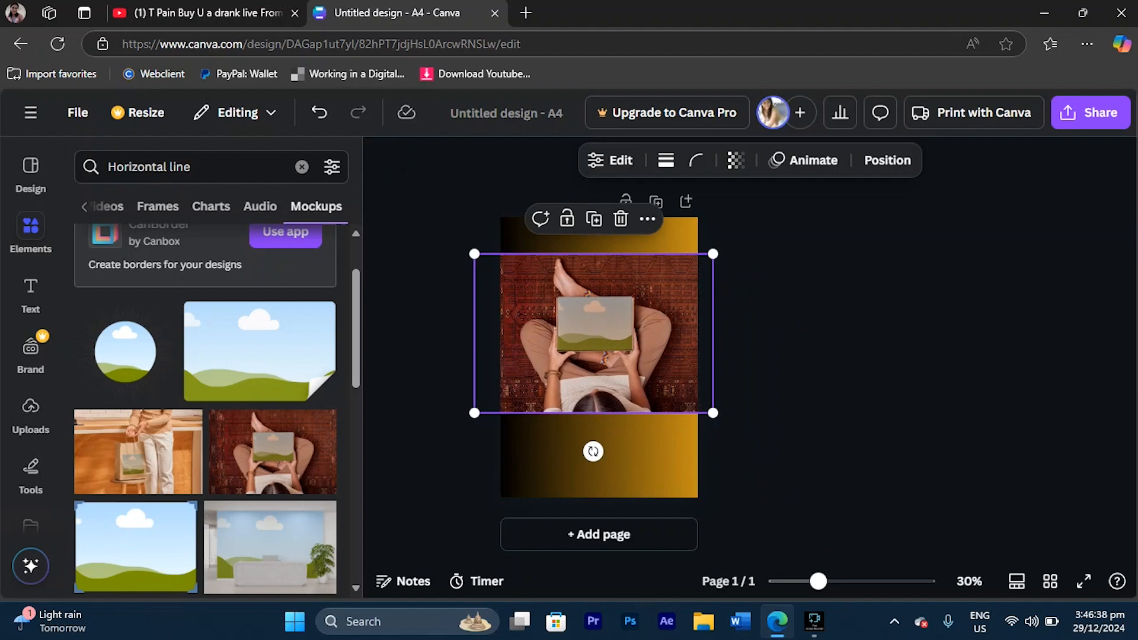
left_click_drag(593, 451, 619, 216)
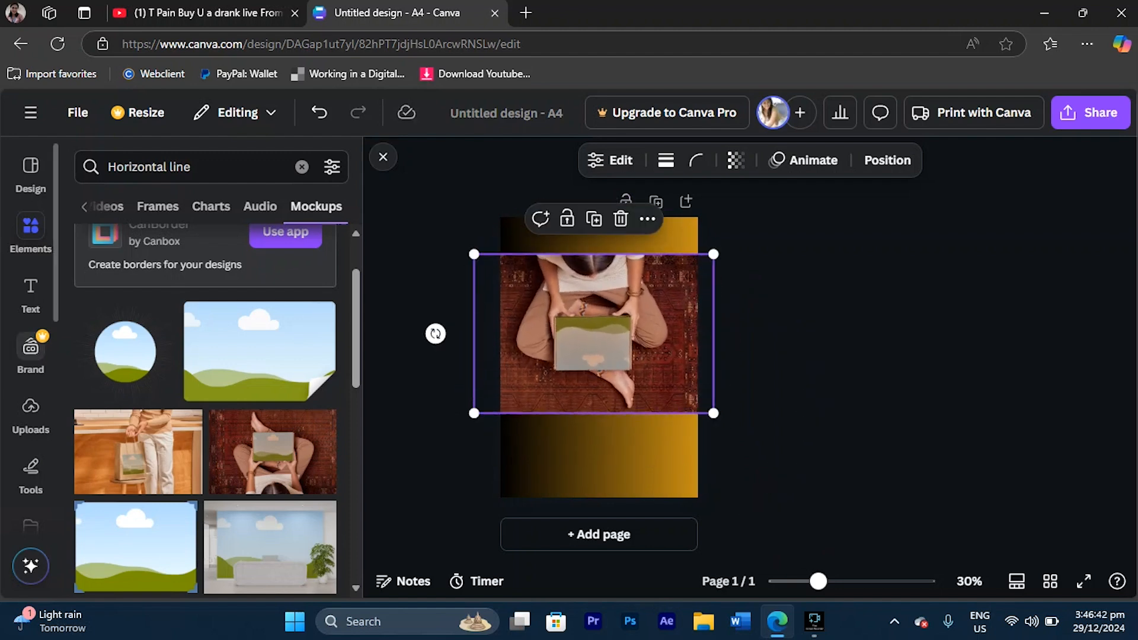
Fill the mockup's box with the uploaded toddler photo and enlarge the mockup slightly
left_click(31, 415)
left_click_drag(117, 380, 593, 338)
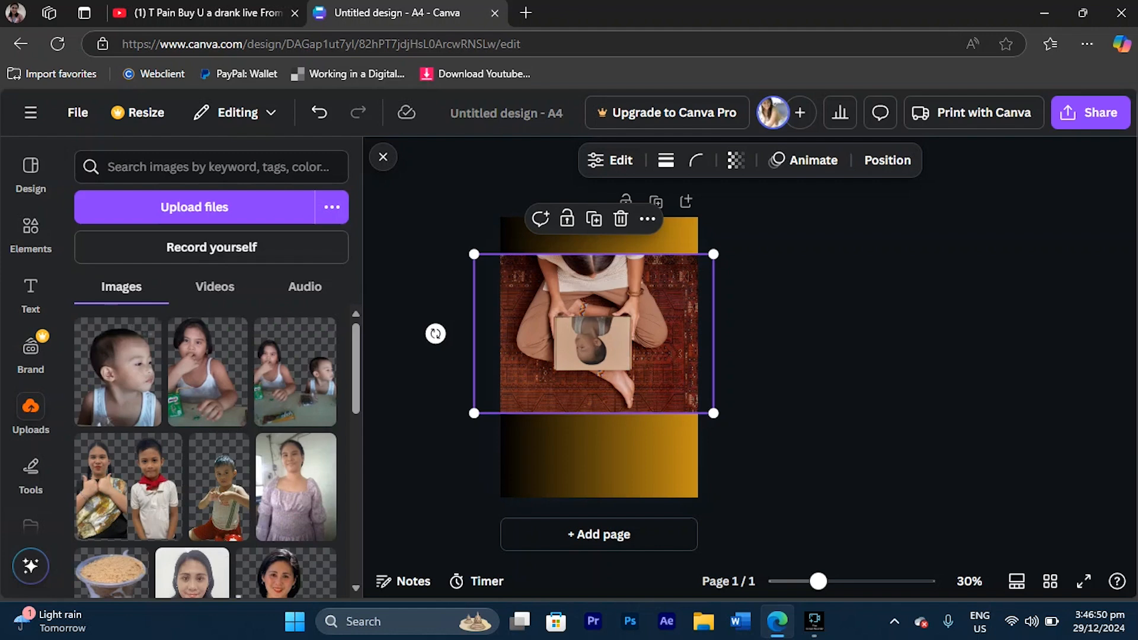
left_click_drag(713, 253, 755, 226)
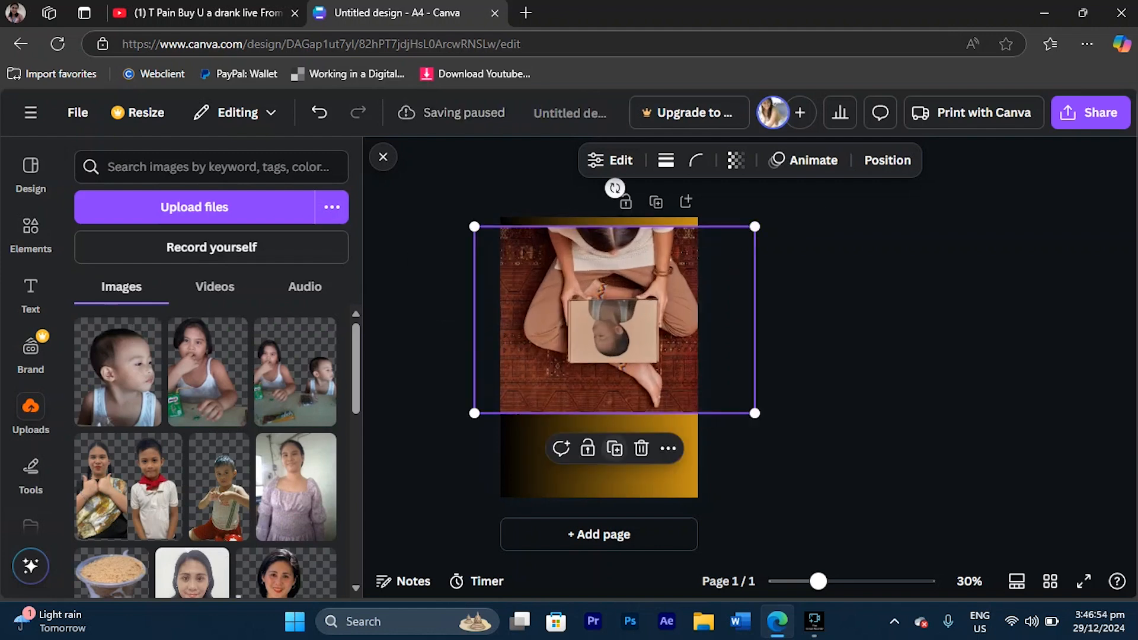
Try rotating the upside-down box mockup to another angle, and delete it from the page
left_click_drag(615, 188, 793, 321)
key("ctrl+z")
left_click_drag(614, 188, 435, 334)
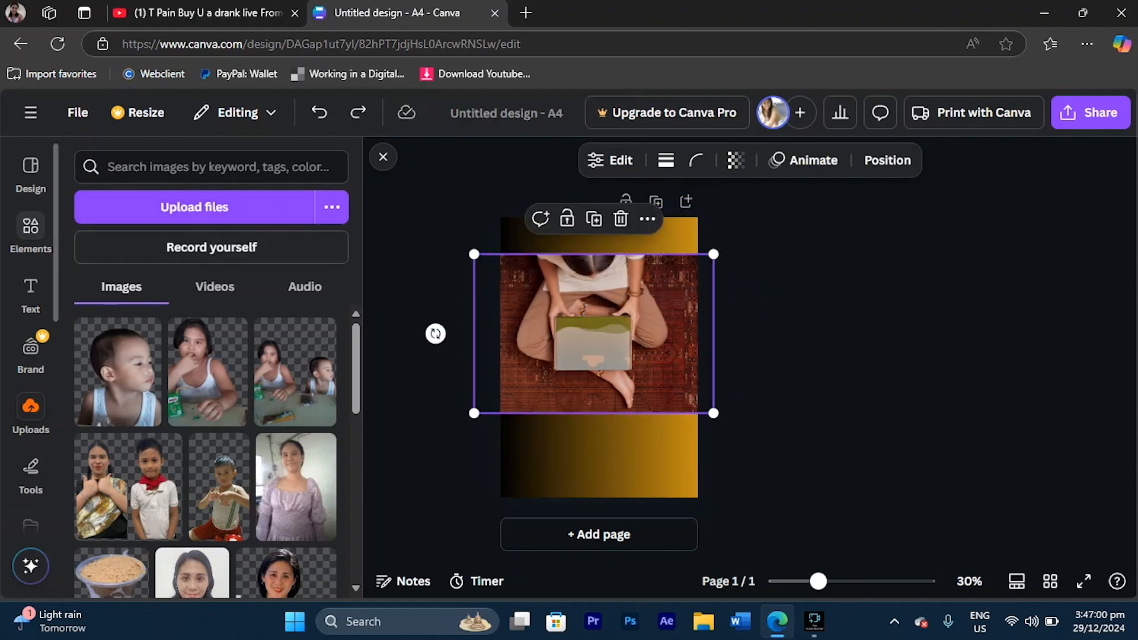
key("Delete")
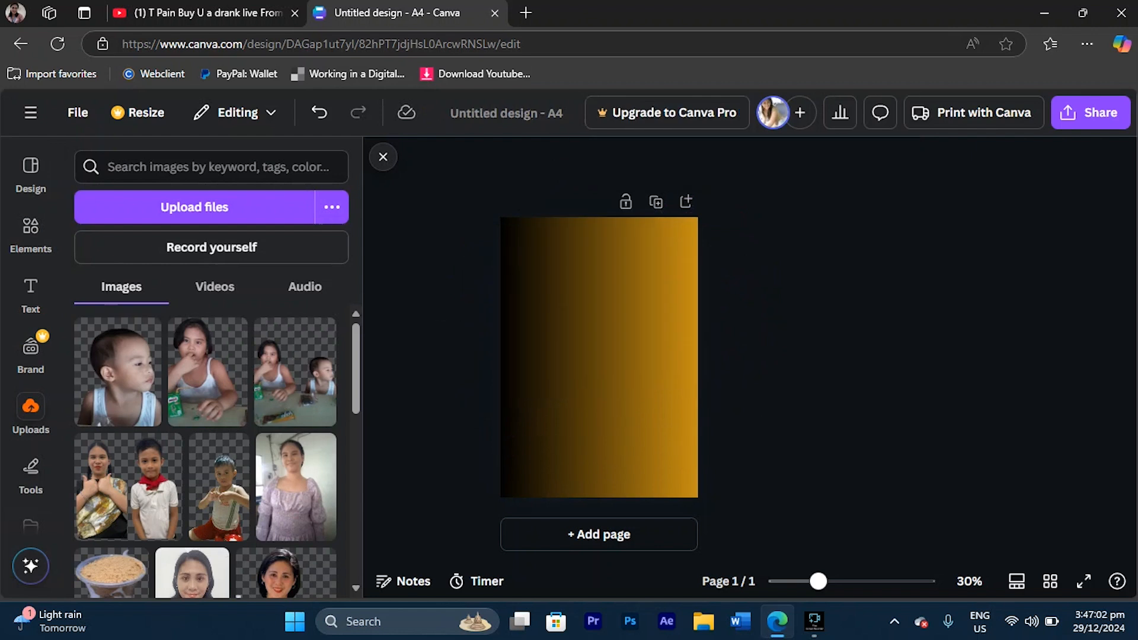
Add the station kiosk mockup from the "Horizontal line" results and enlarge it beyond the page width over the page's lower part
left_click(30, 231)
scroll(205, 409, "down", 5)
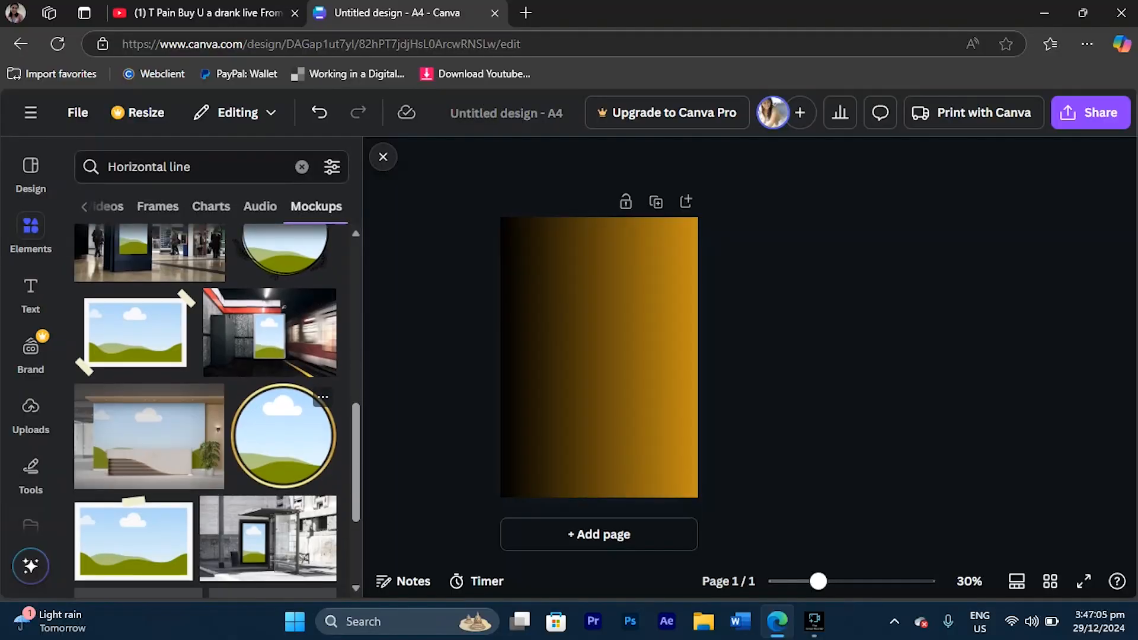
scroll(206, 409, "up", 3)
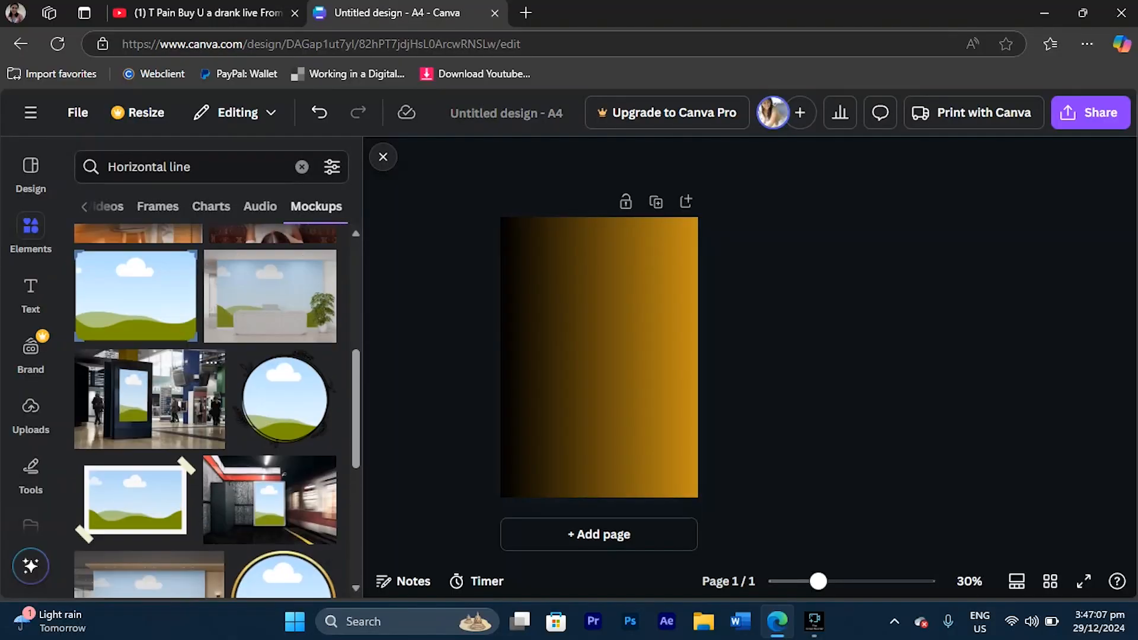
left_click(149, 398)
left_click_drag(639, 384, 808, 490)
left_click_drag(684, 410, 625, 354)
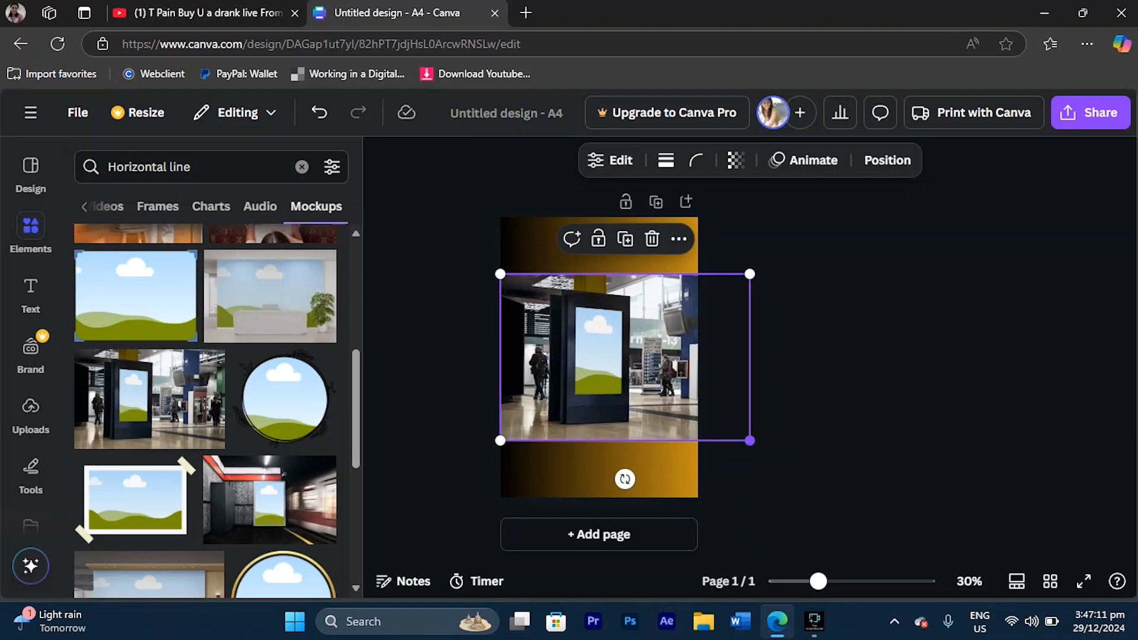
left_click_drag(750, 441, 815, 485)
left_click_drag(664, 385, 627, 412)
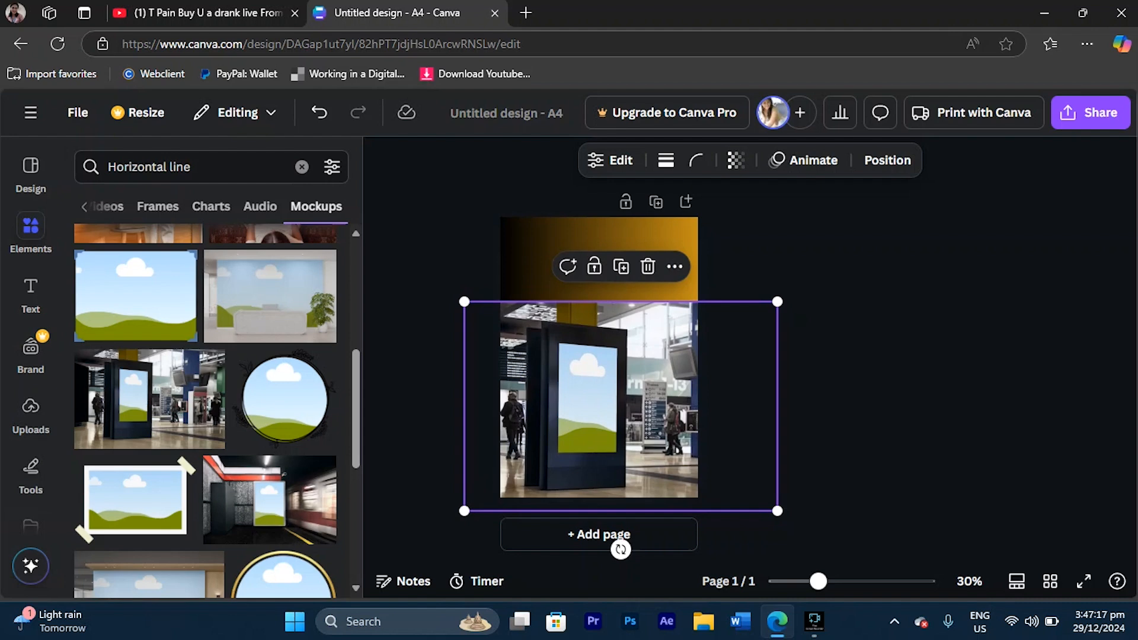
left_click(814, 621)
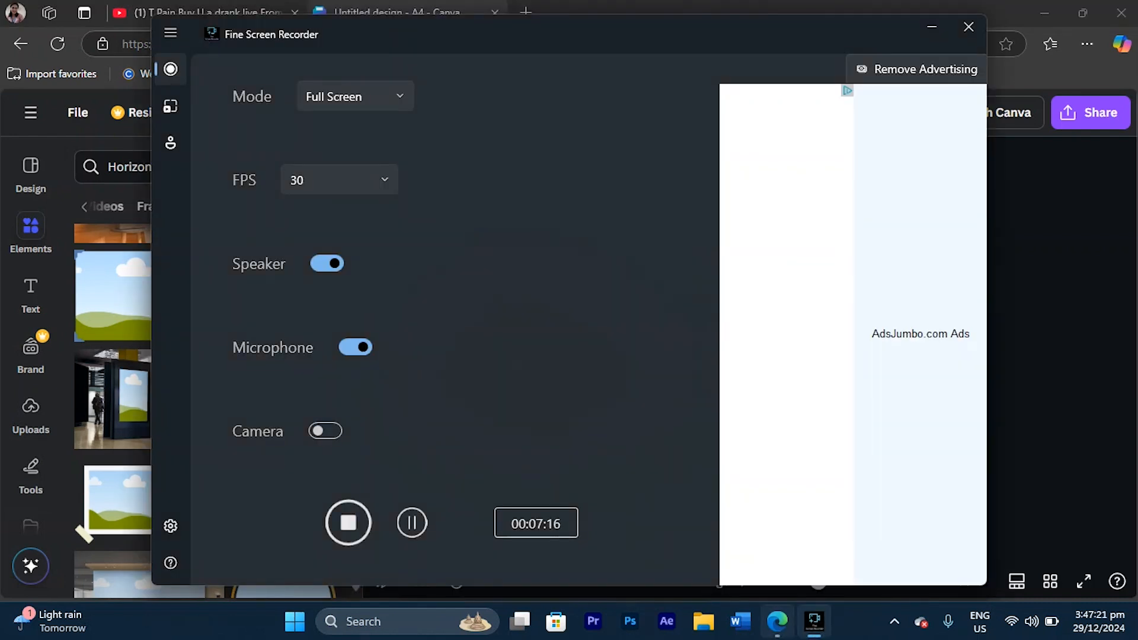
left_click(777, 621)
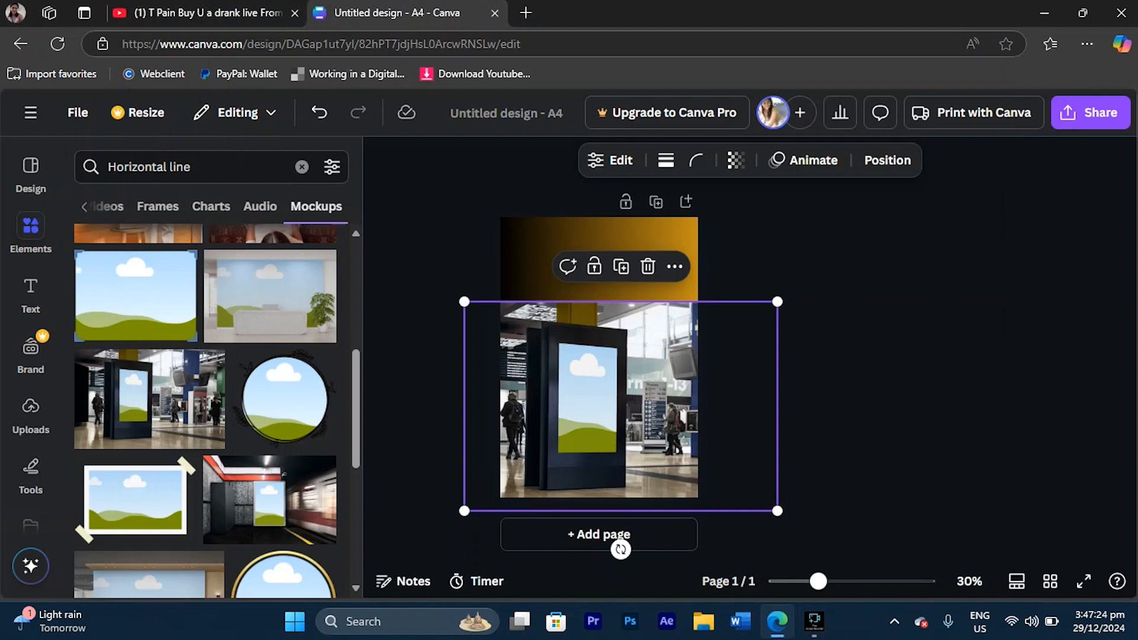
Replace the kiosk mockup with the bus shelter poster mockup and enlarge it past the page's left edge
key("Delete")
scroll(205, 411, "down", 3)
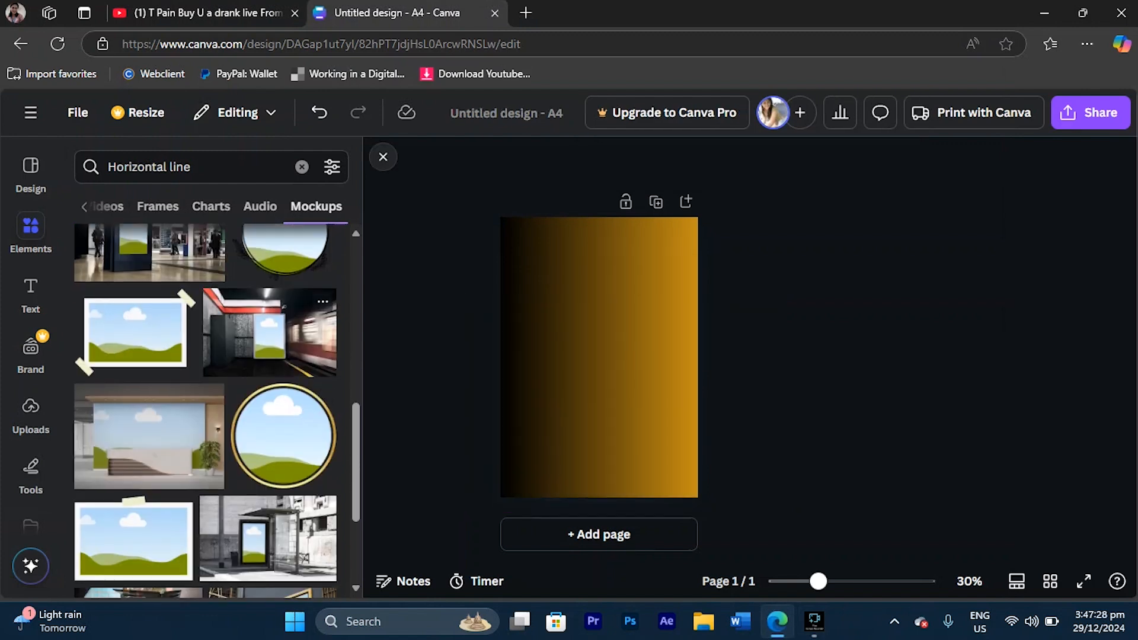
scroll(270, 332, "down", 6)
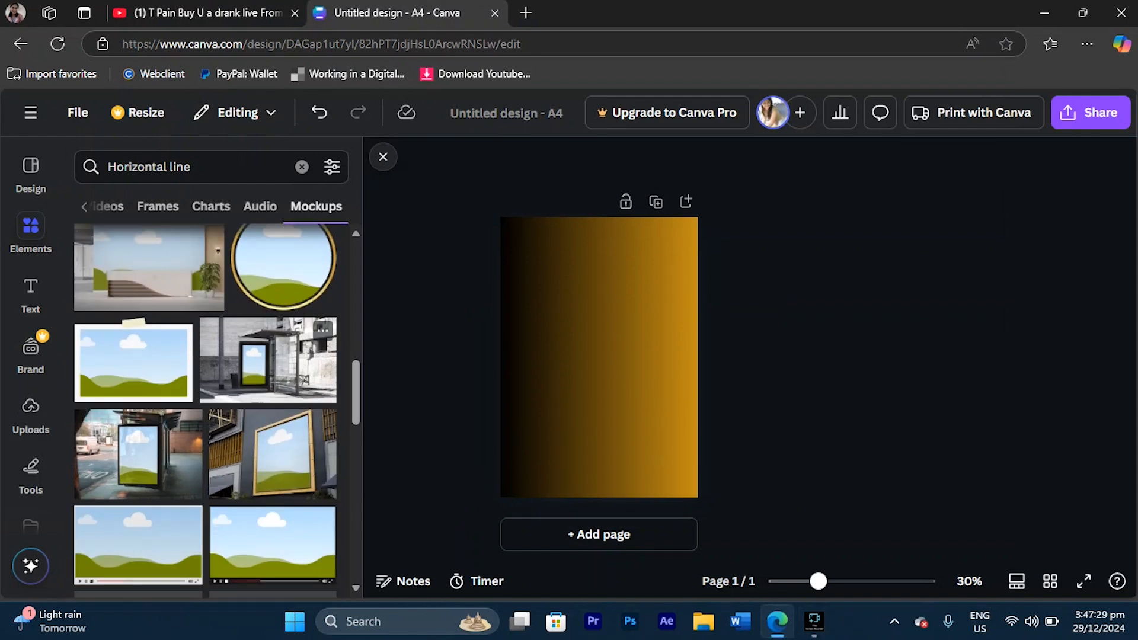
scroll(273, 293, "up", 3)
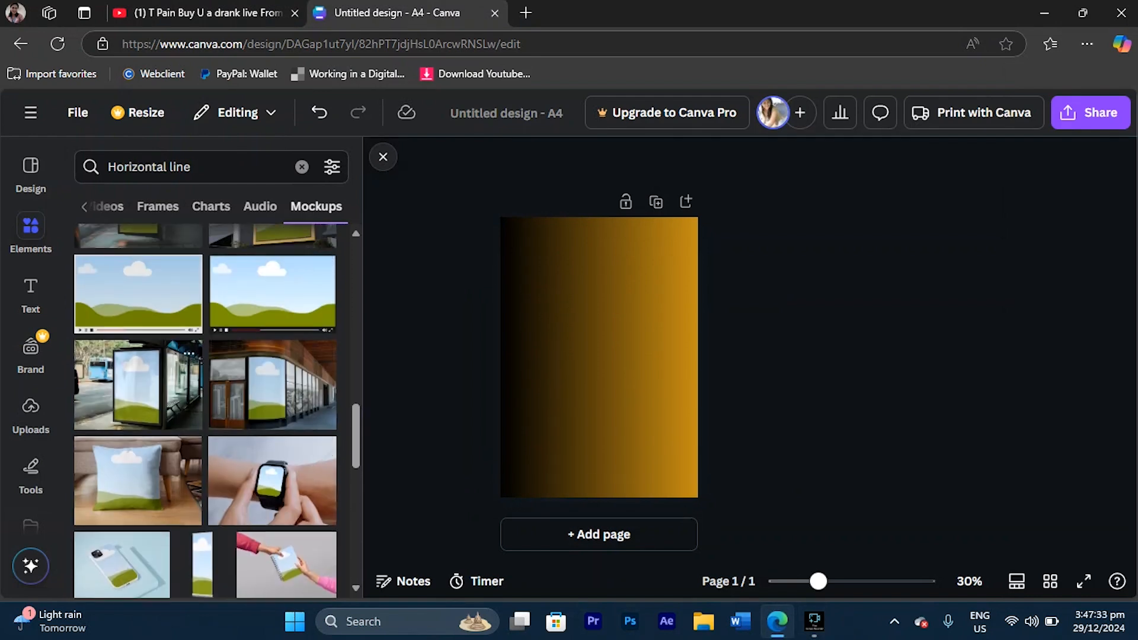
left_click(183, 355)
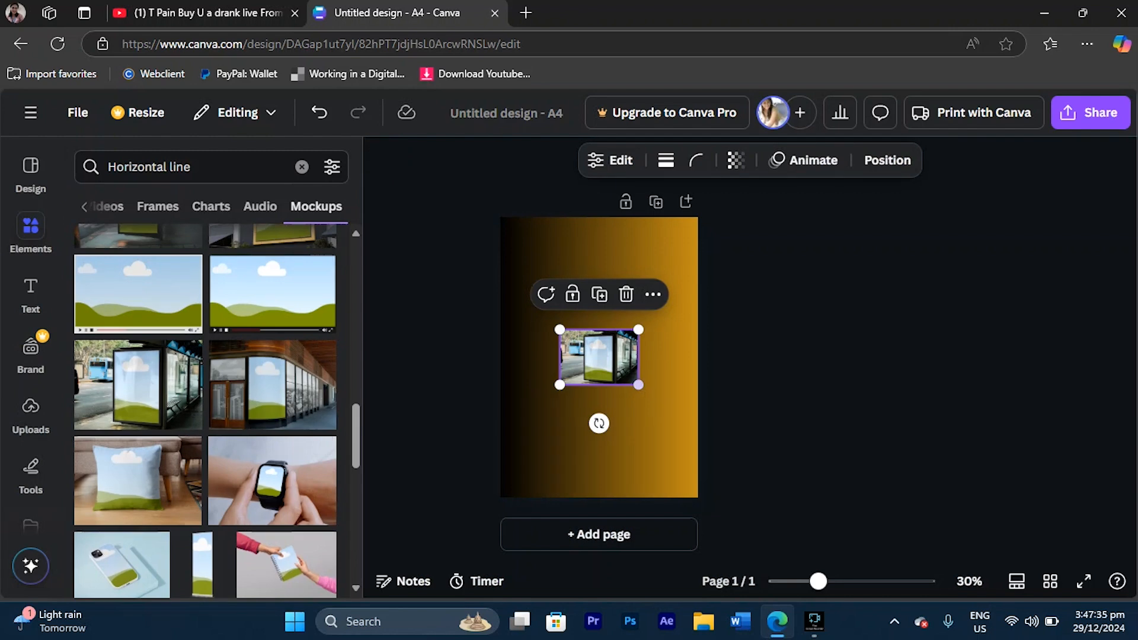
left_click_drag(641, 390, 786, 487)
left_click_drag(672, 408, 585, 372)
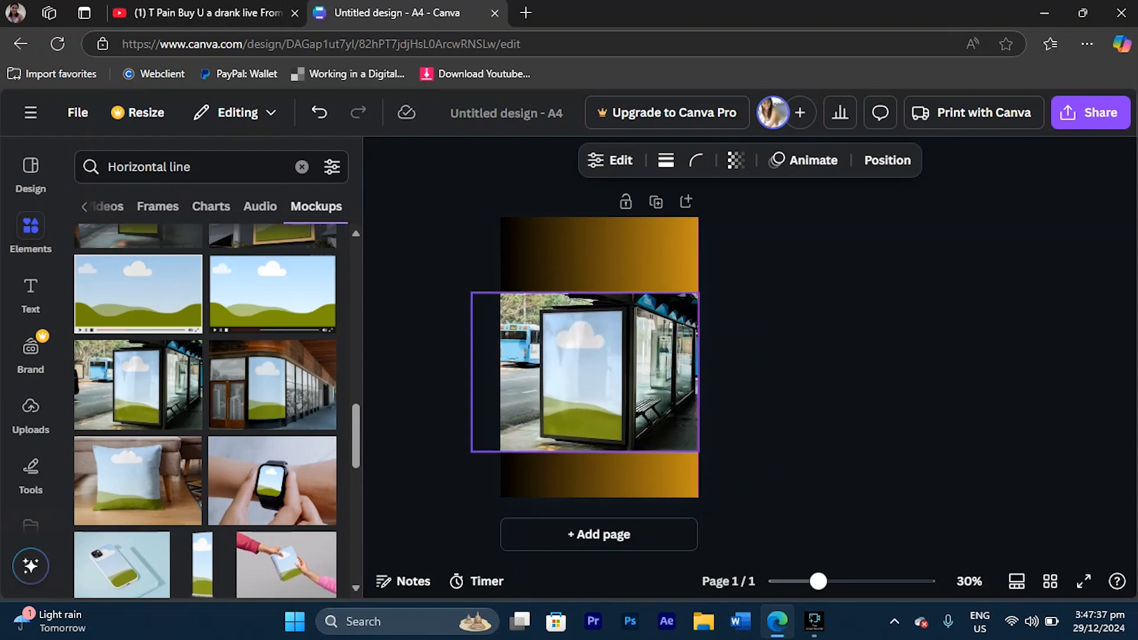
left_click_drag(698, 452, 720, 466)
left_click_drag(628, 403, 608, 415)
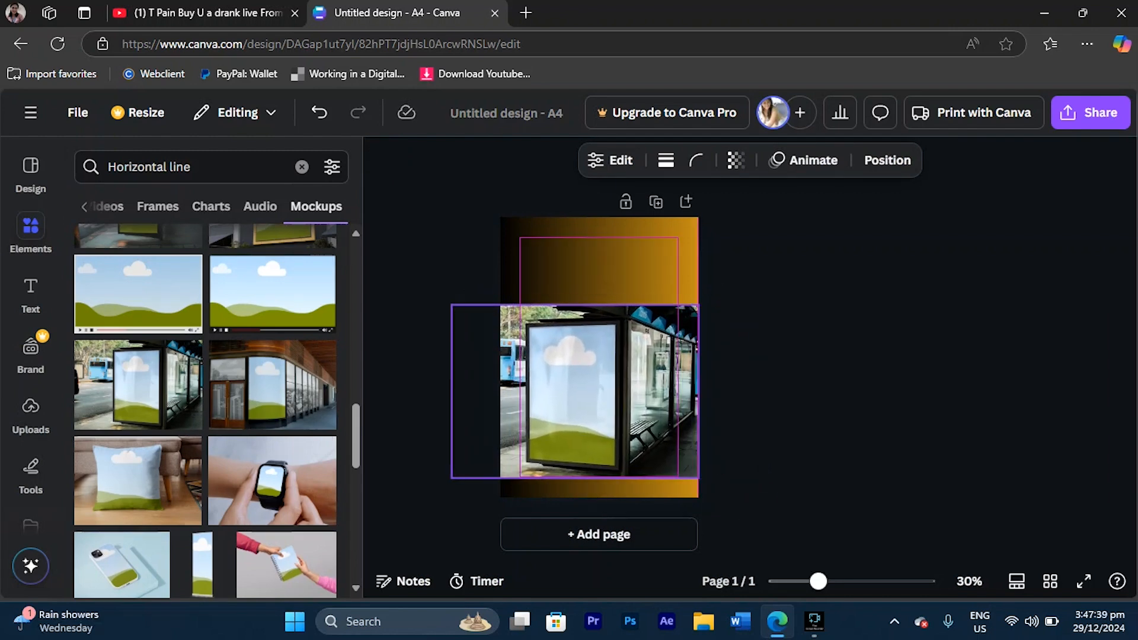
Replace the bus shelter mockup with the phone case mockup on a dark grey background and enlarge it beyond the page width
key("Delete")
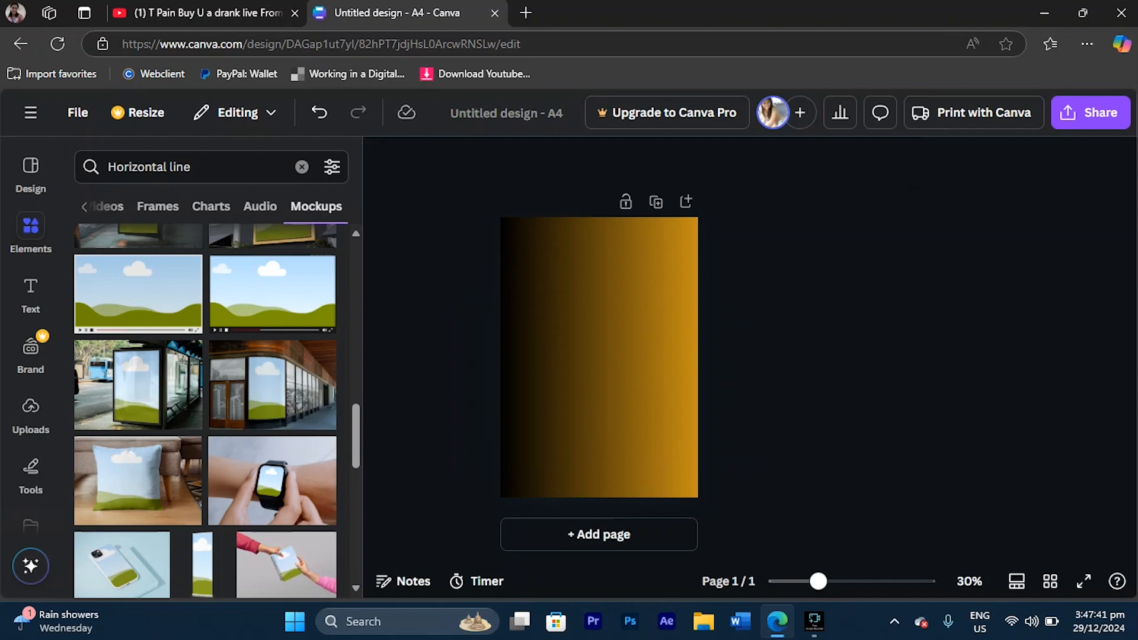
scroll(273, 397, "down", 4)
scroll(273, 397, "down", 3)
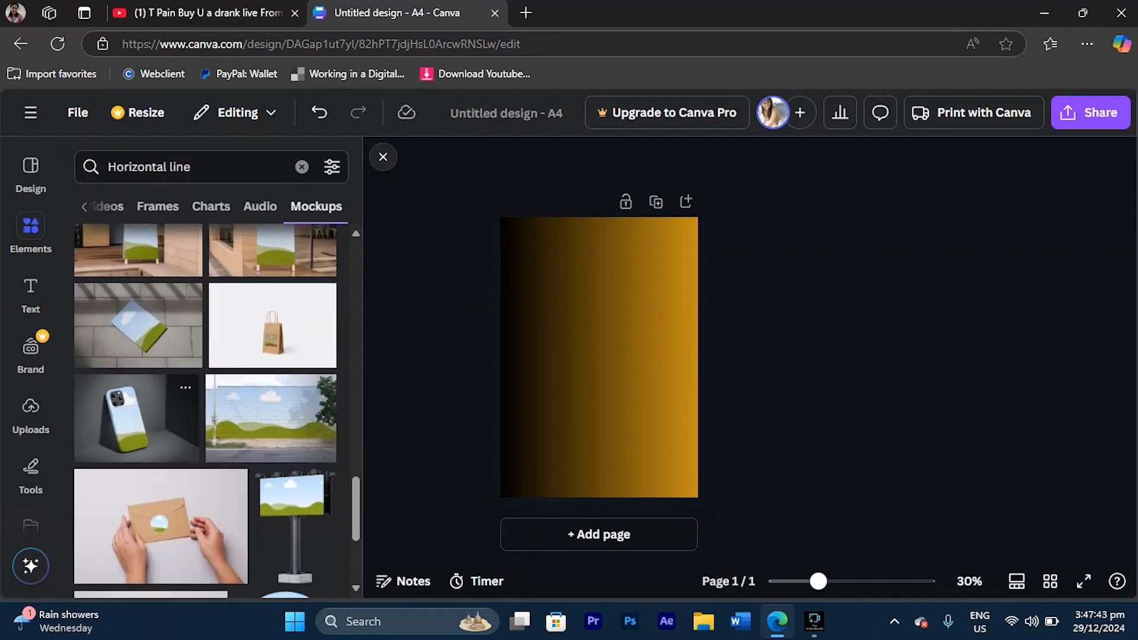
left_click(137, 418)
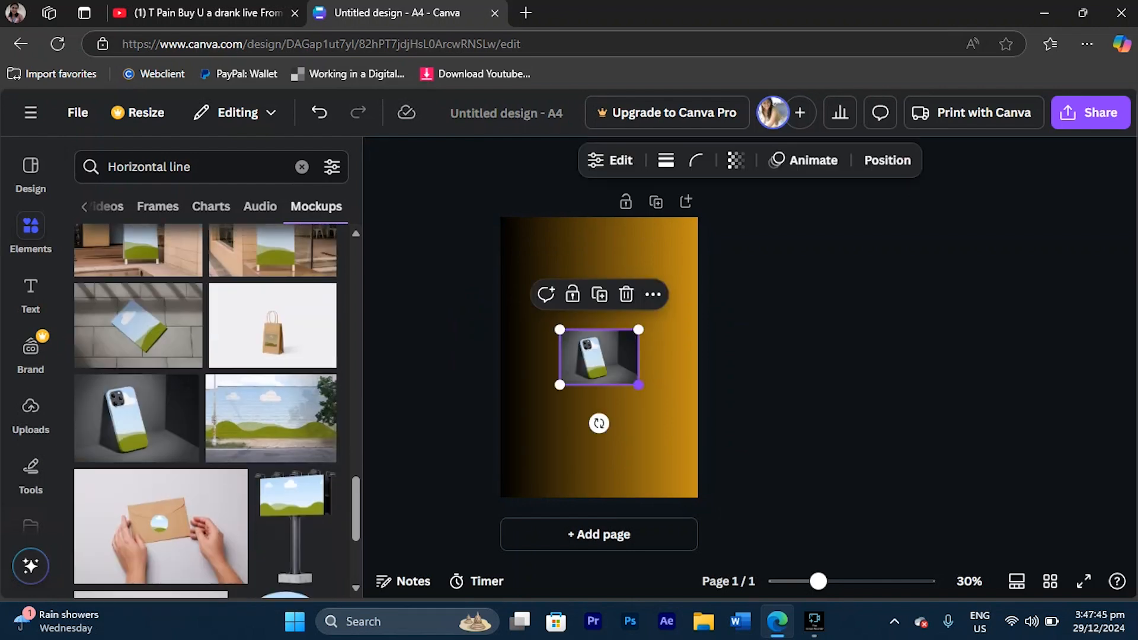
left_click_drag(638, 385, 836, 526)
left_click_drag(700, 427, 629, 339)
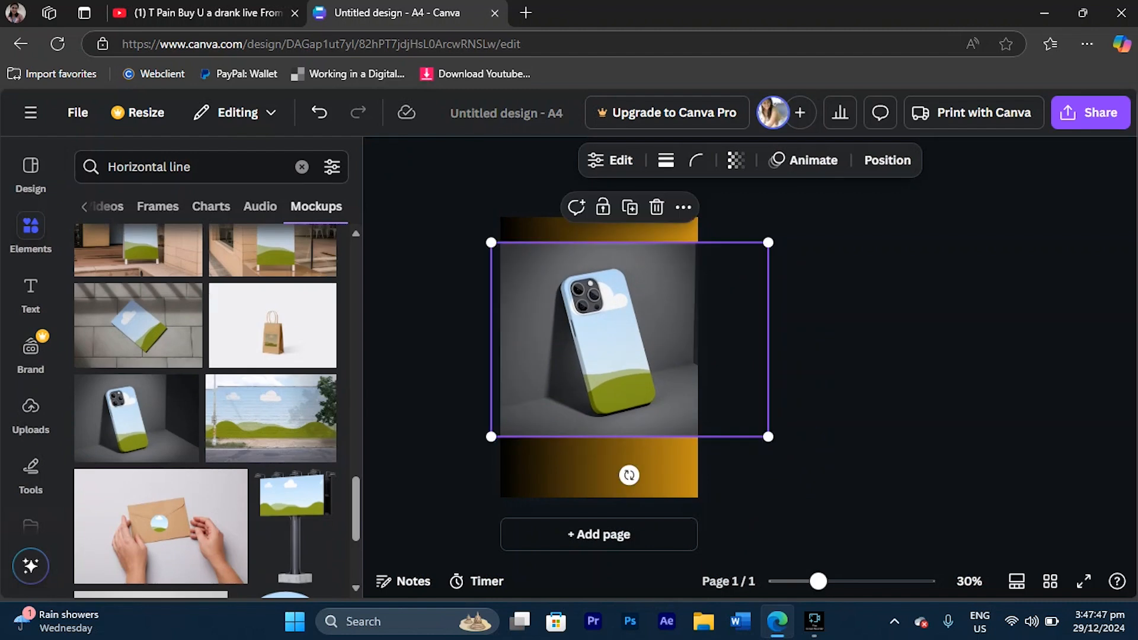
Move the phone case mockup slightly lower and fill it with the uploaded photo of the girl in a white tank top
left_click(31, 409)
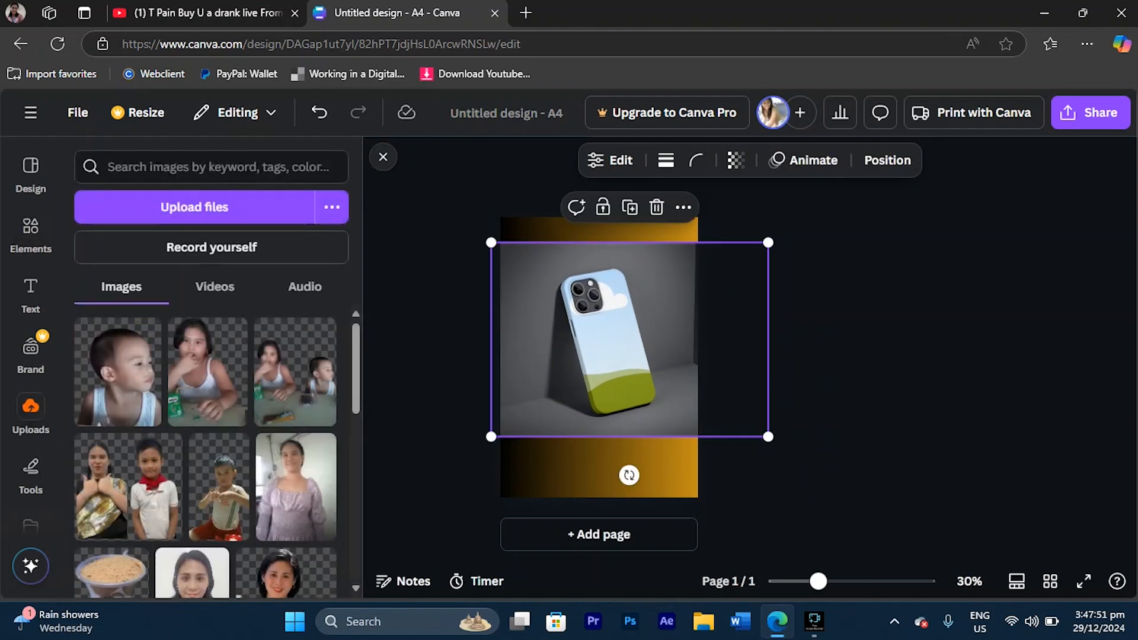
mouse_move(617, 341)
left_mouse_down()
mouse_move(625, 480)
mouse_move(625, 358)
left_mouse_up()
left_click_drag(208, 374, 616, 358)
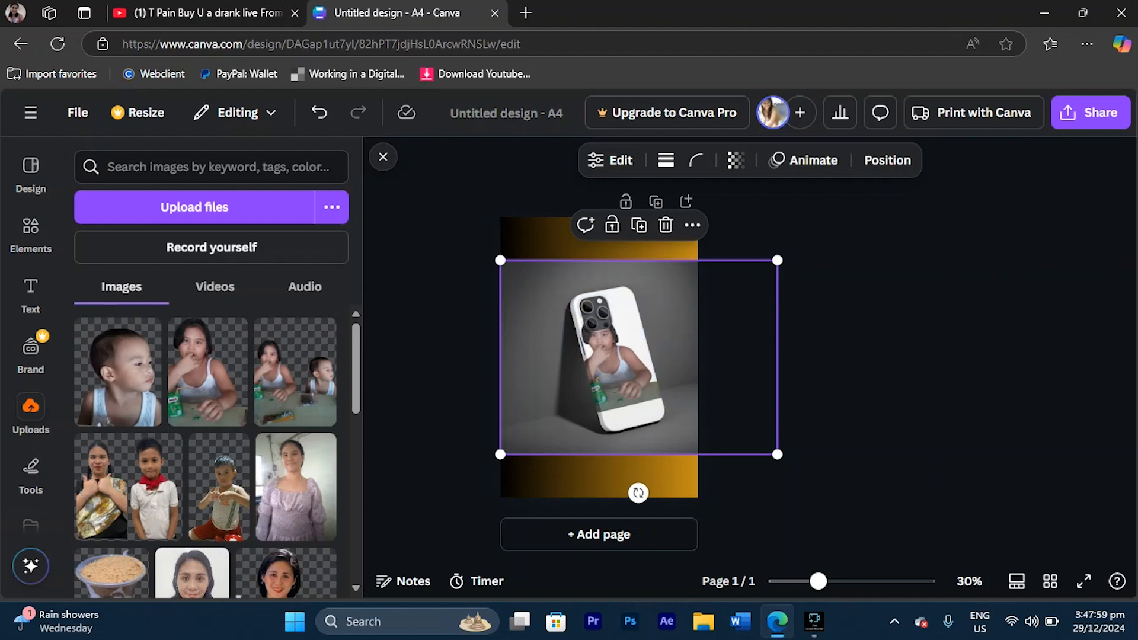
left_click_drag(616, 358, 604, 350)
Undo the phone case mockup's changes and clear it from the page
key("ctrl+z")
key("ctrl+z")
key("ctrl+z")
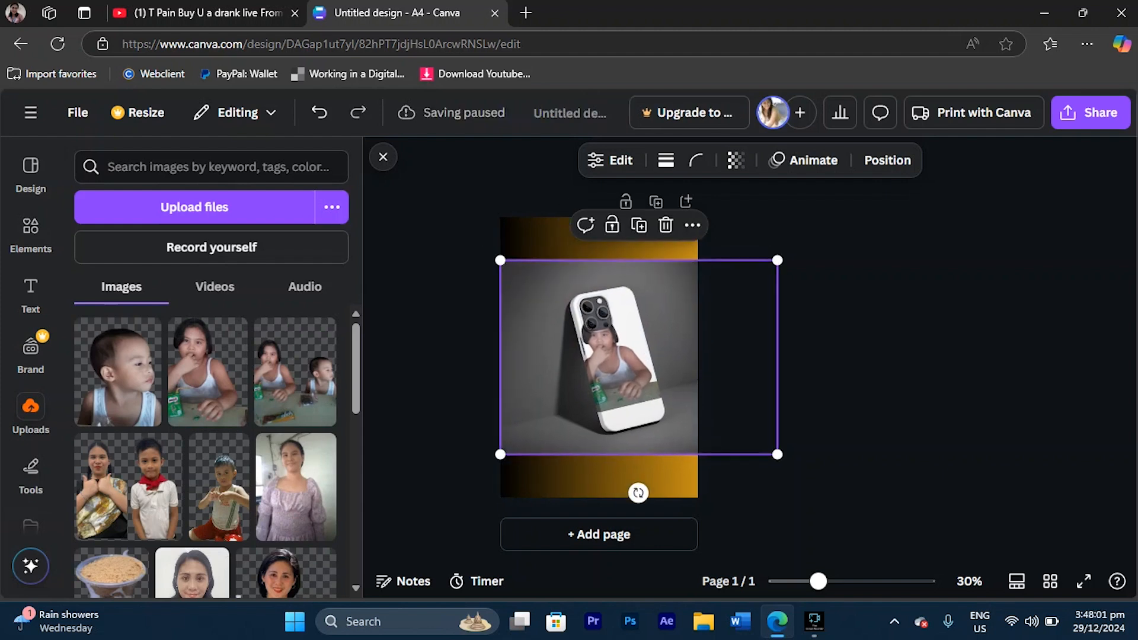
key("ctrl+z")
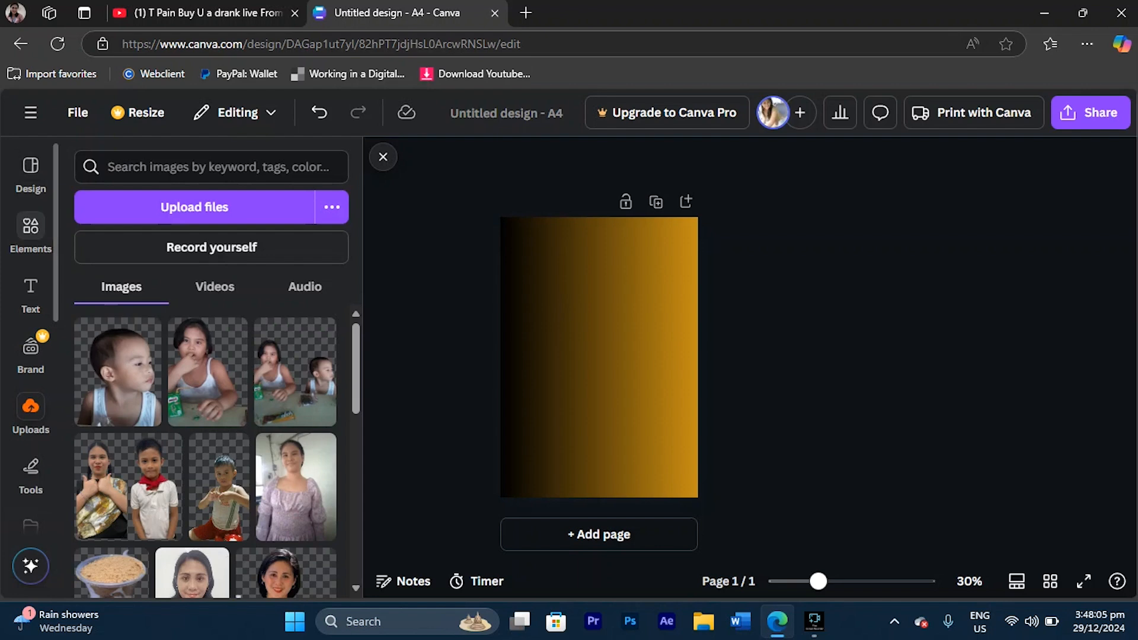
Examine the remaining "Horizontal line" mockups and the related search suggestions
left_click(31, 234)
scroll(272, 332, "down", 8)
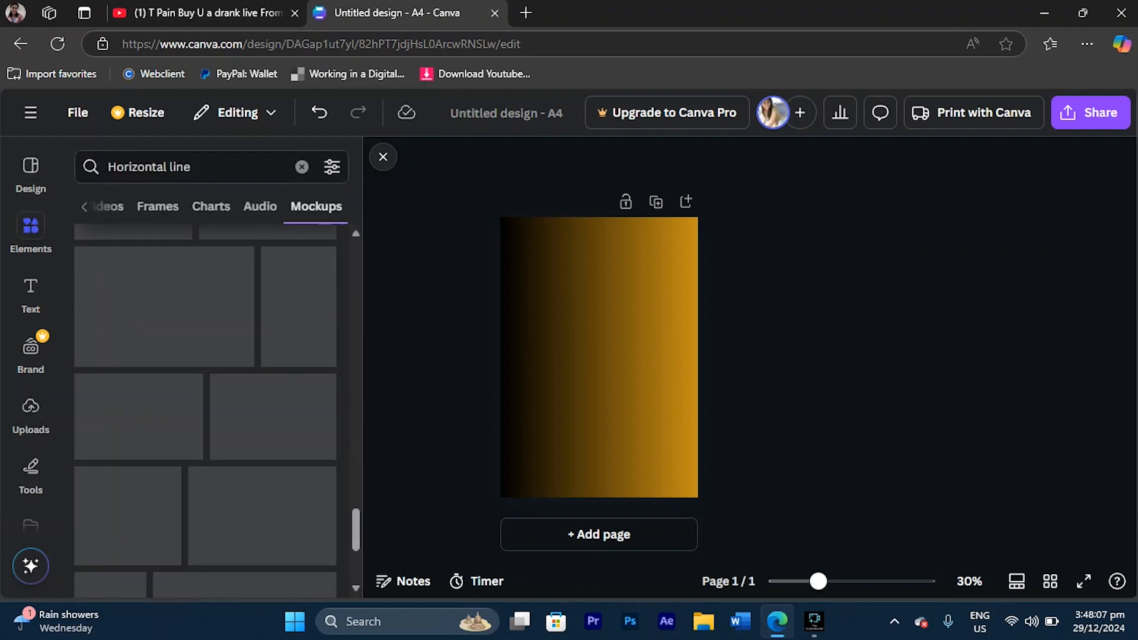
scroll(296, 297, "down", 3)
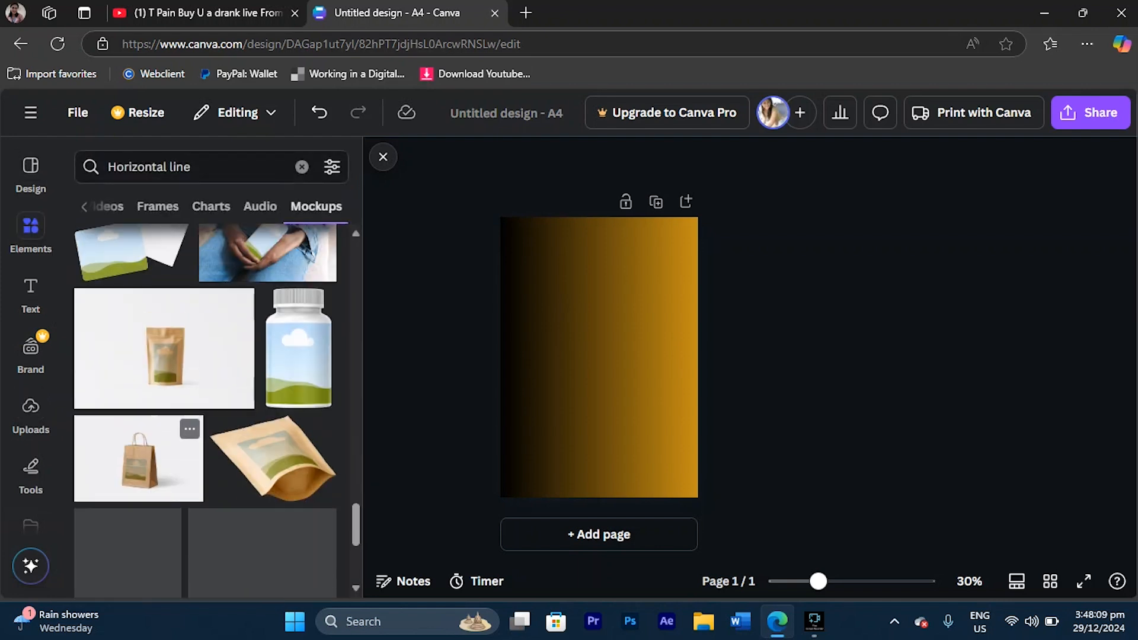
scroll(205, 414, "up", 5)
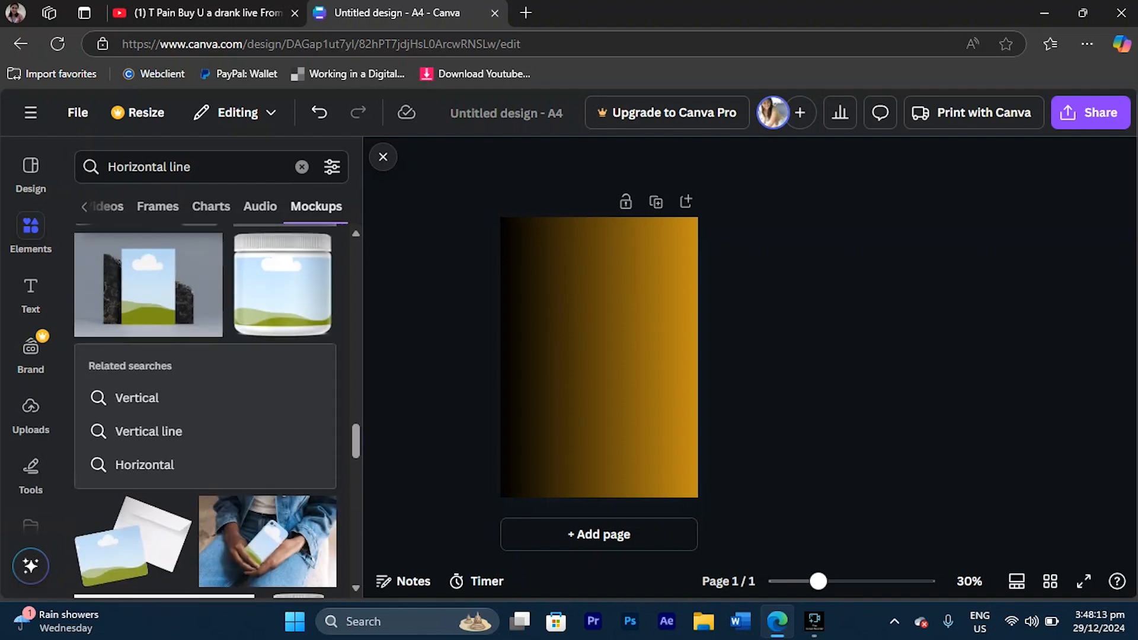
scroll(205, 415, "up", 5)
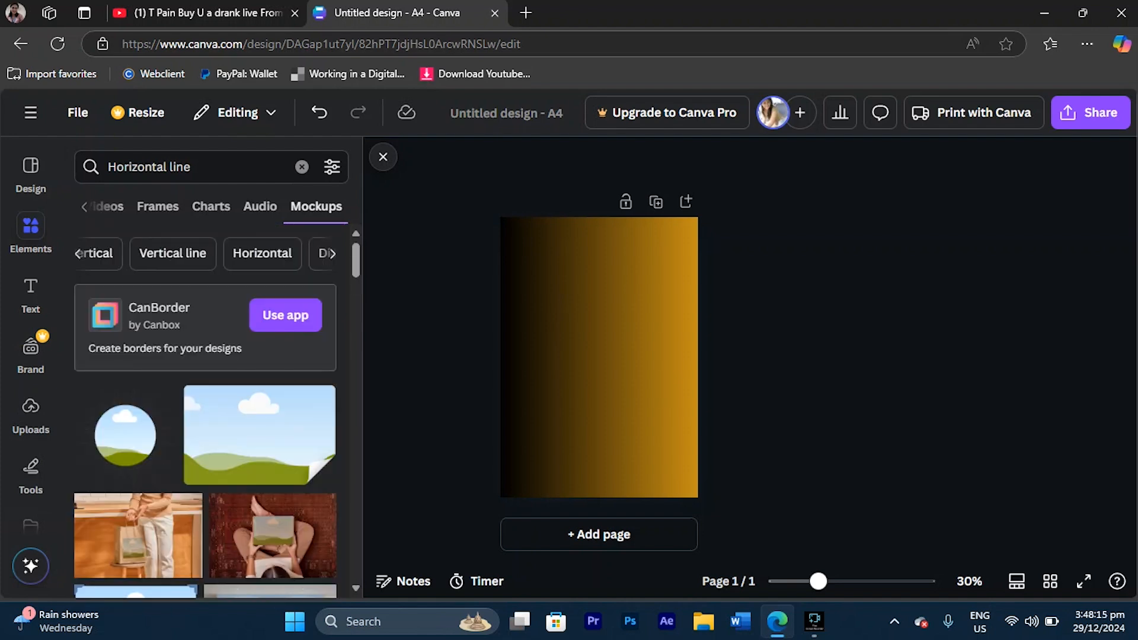
left_click(79, 254)
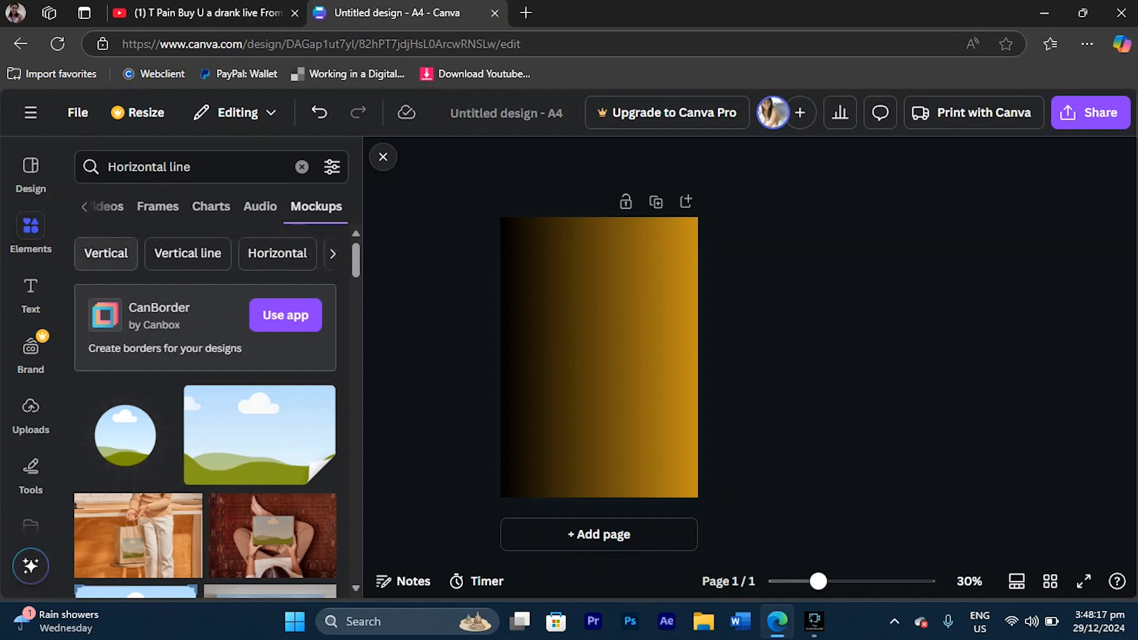
Add the "Vertical line" mockup of a woman in a yellow shirt holding a bottle and enlarge it to cover the page
left_click(187, 253)
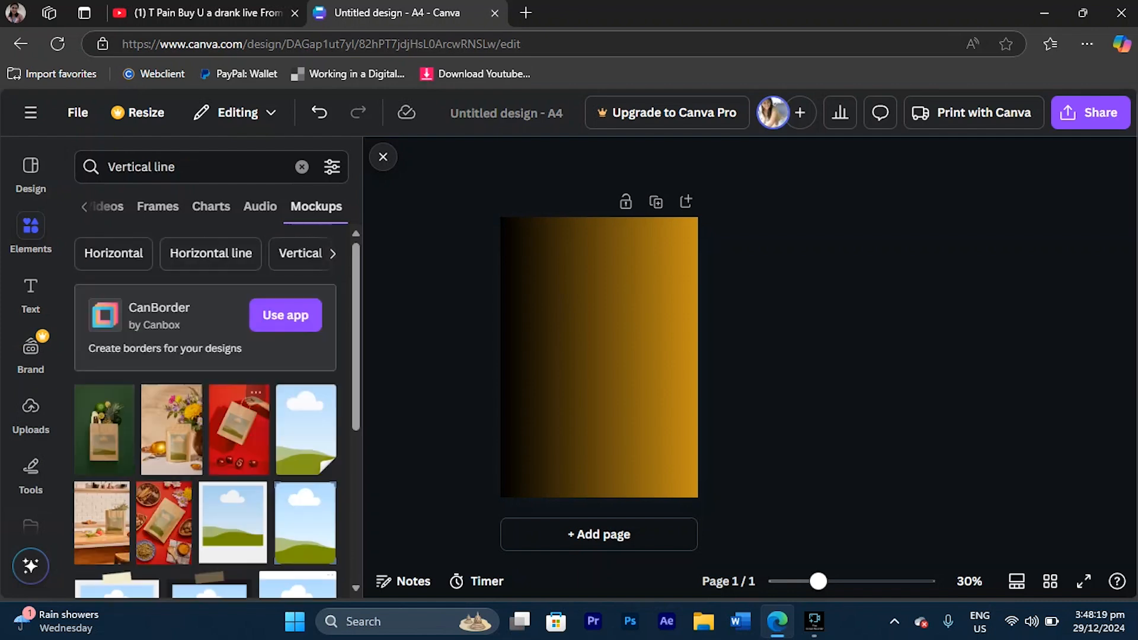
scroll(268, 409, "down", 5)
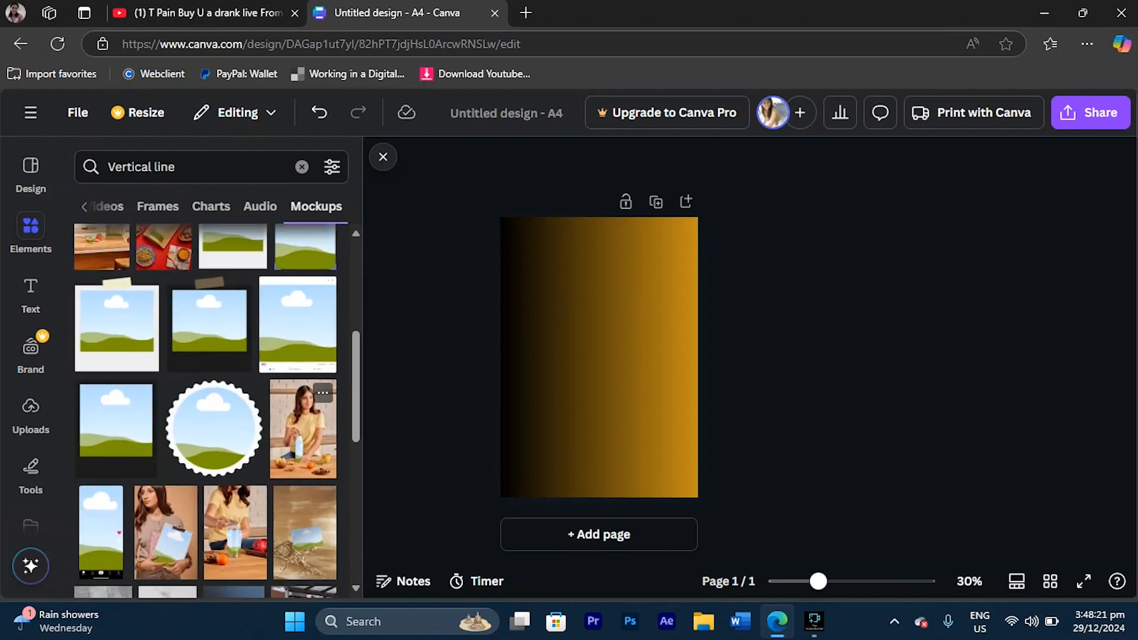
left_click(303, 428)
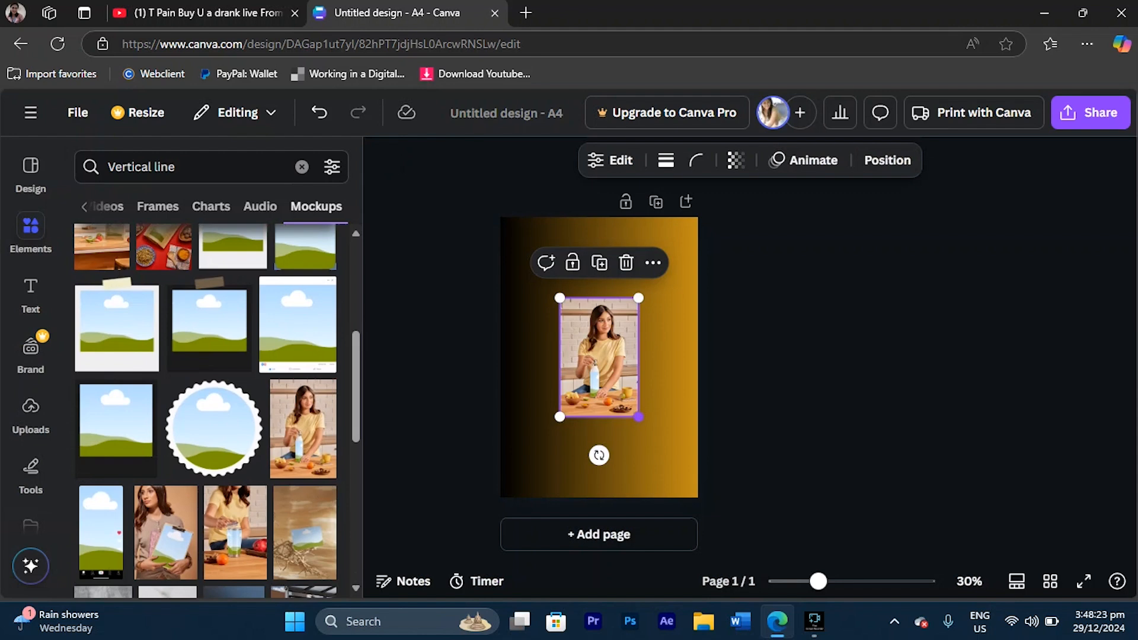
left_click_drag(638, 416, 777, 623)
left_click_drag(658, 439, 589, 314)
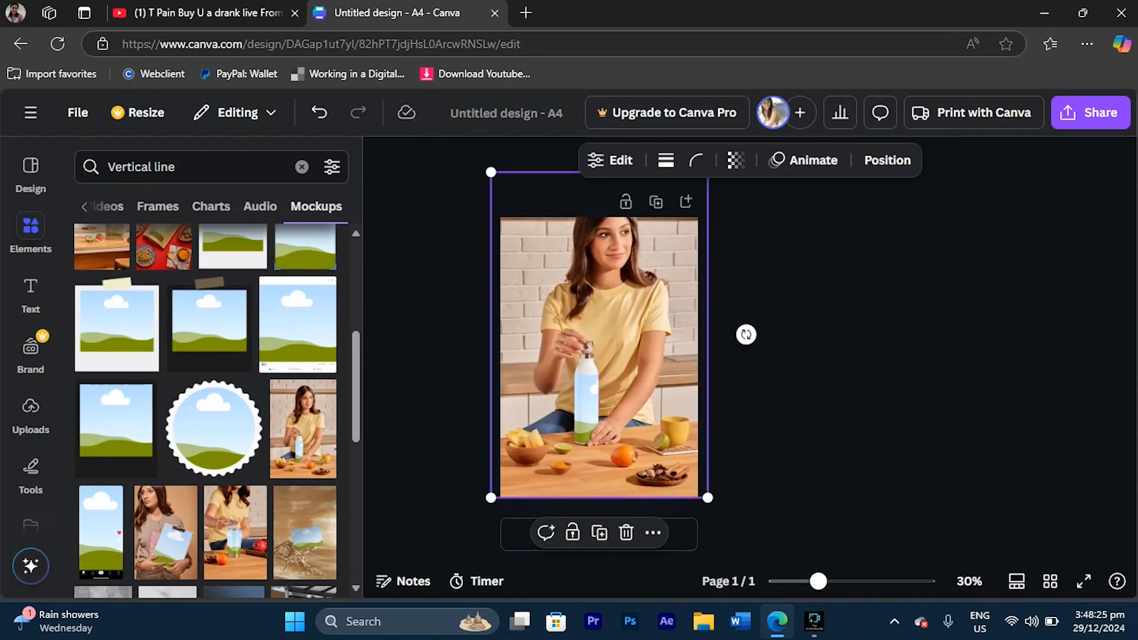
double_click(590, 314)
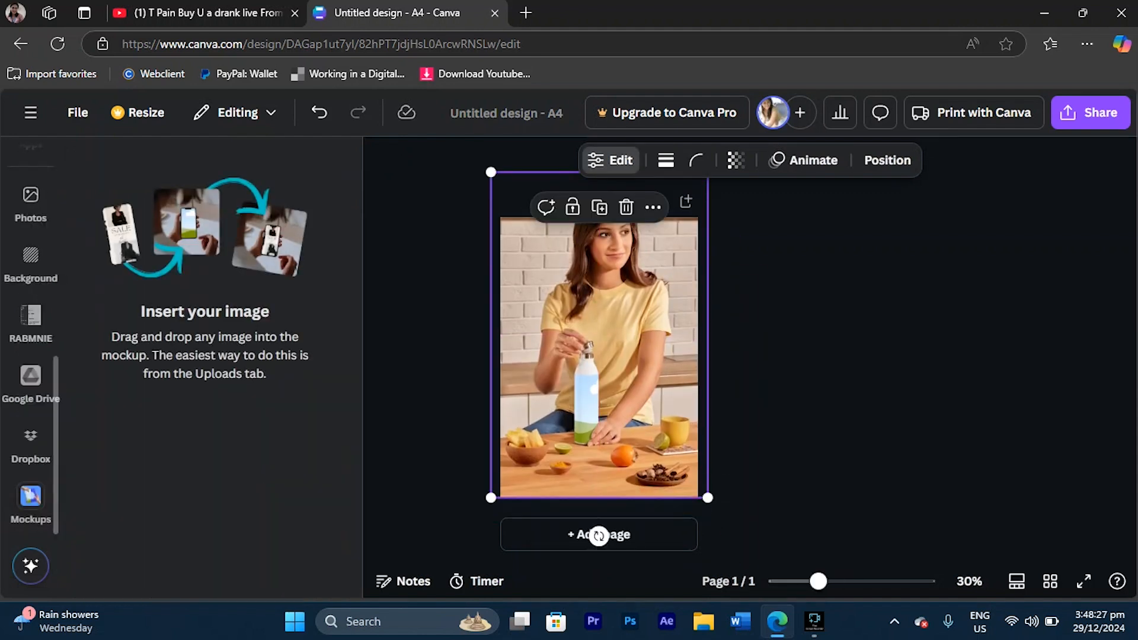
Replace the bottle mockup with the tumbler mockup from the "Vertical line" results and enlarge it to cover the whole page
key("Delete")
scroll(233, 362, "down", 3)
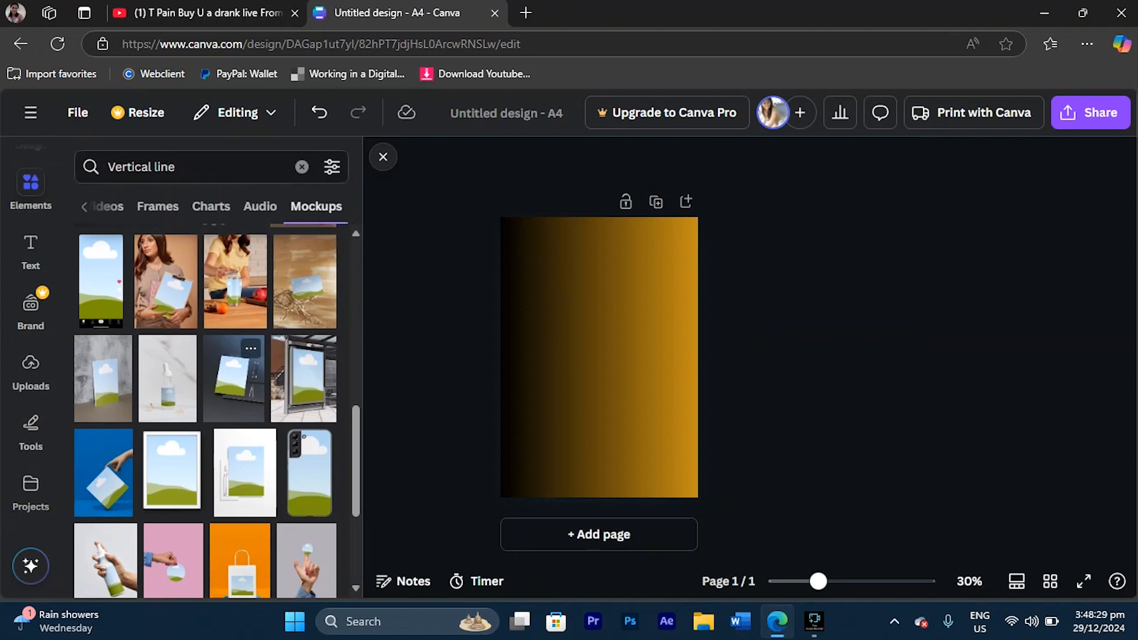
left_click(236, 278)
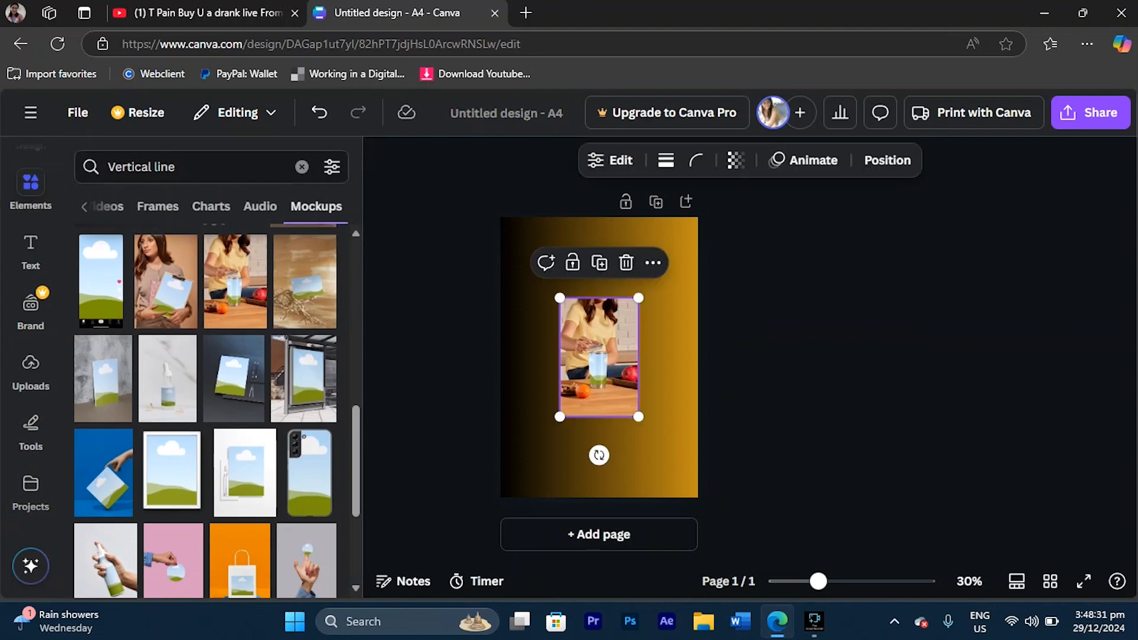
left_click_drag(638, 417, 762, 602)
left_click_drag(664, 439, 601, 370)
left_click_drag(736, 381, 741, 357)
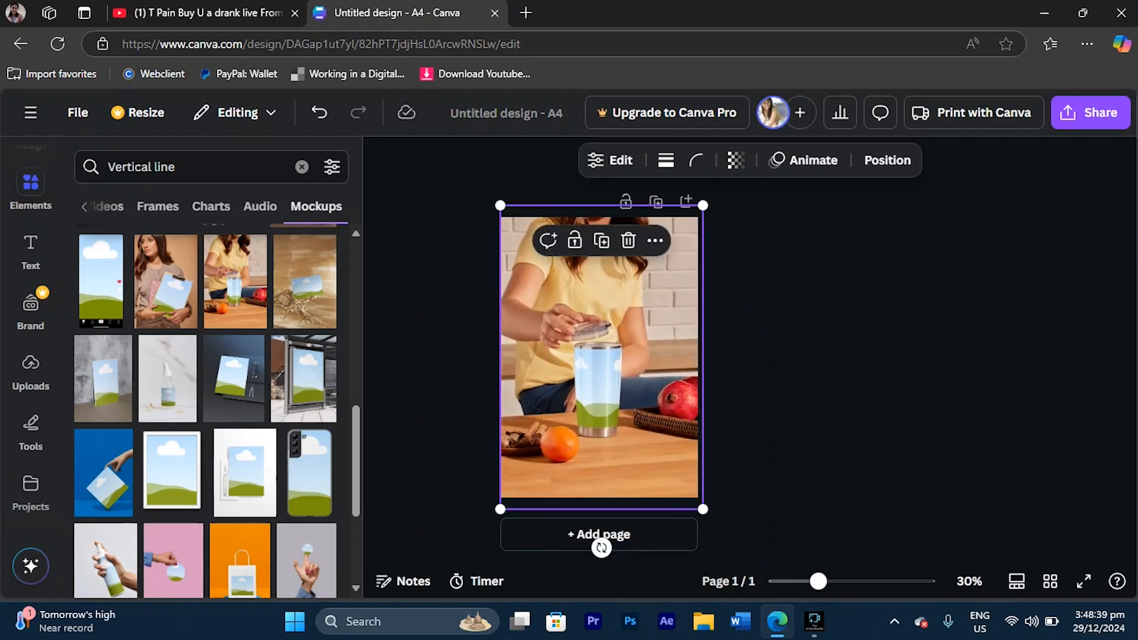
Try to fill the tumbler mockup with the uploaded cutout photo of the toddler, and undo the change
scroll(205, 411, "down", 10)
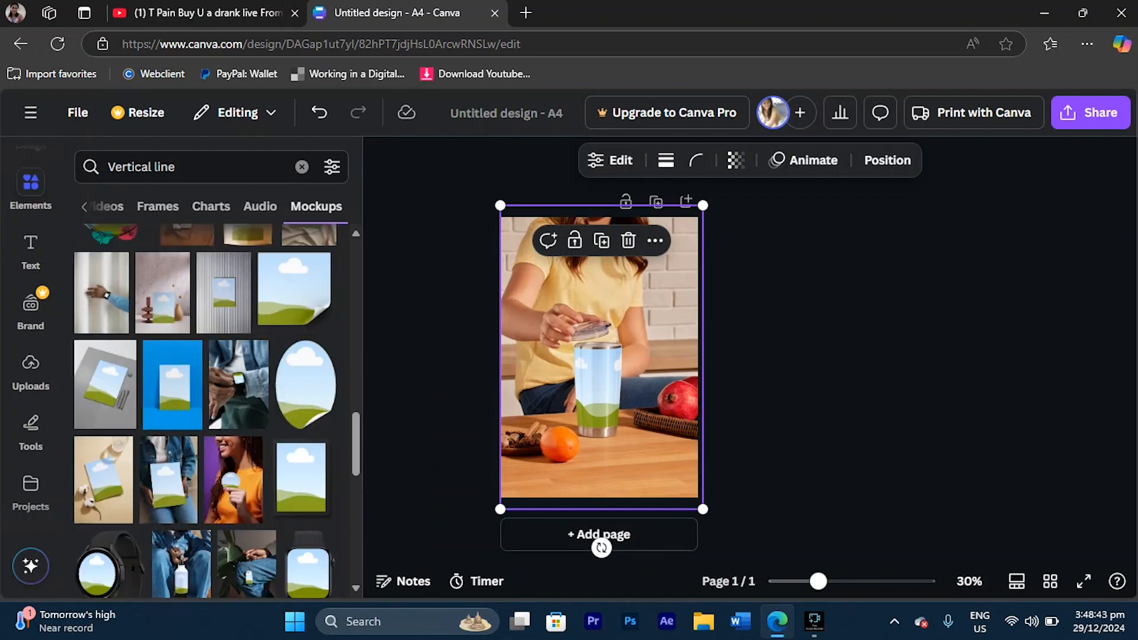
left_click(31, 365)
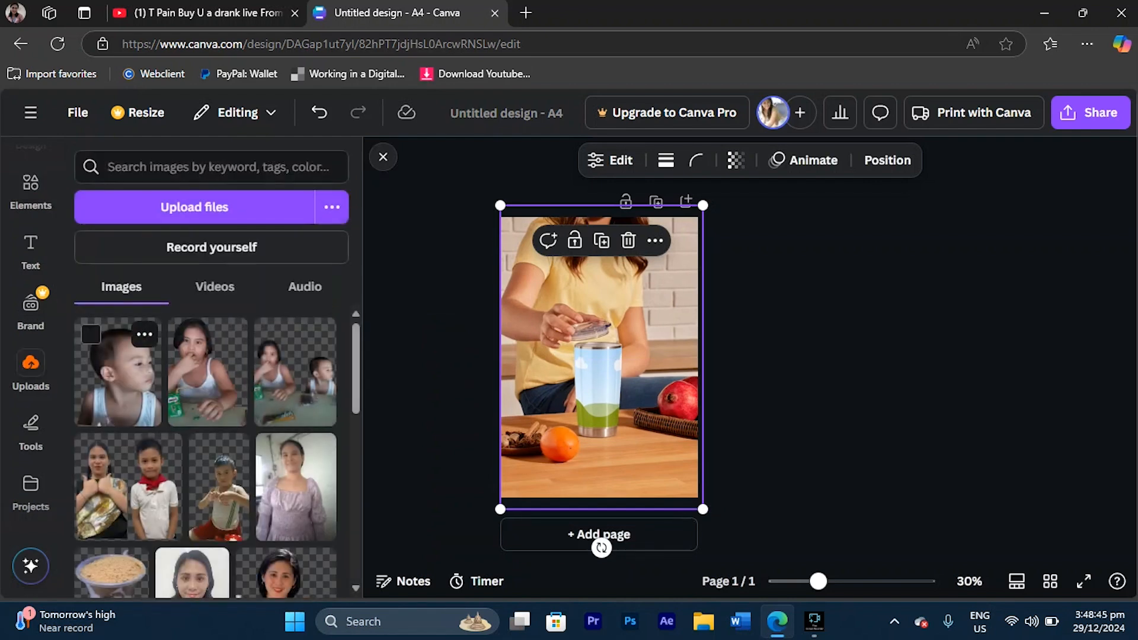
left_click_drag(118, 373, 597, 384)
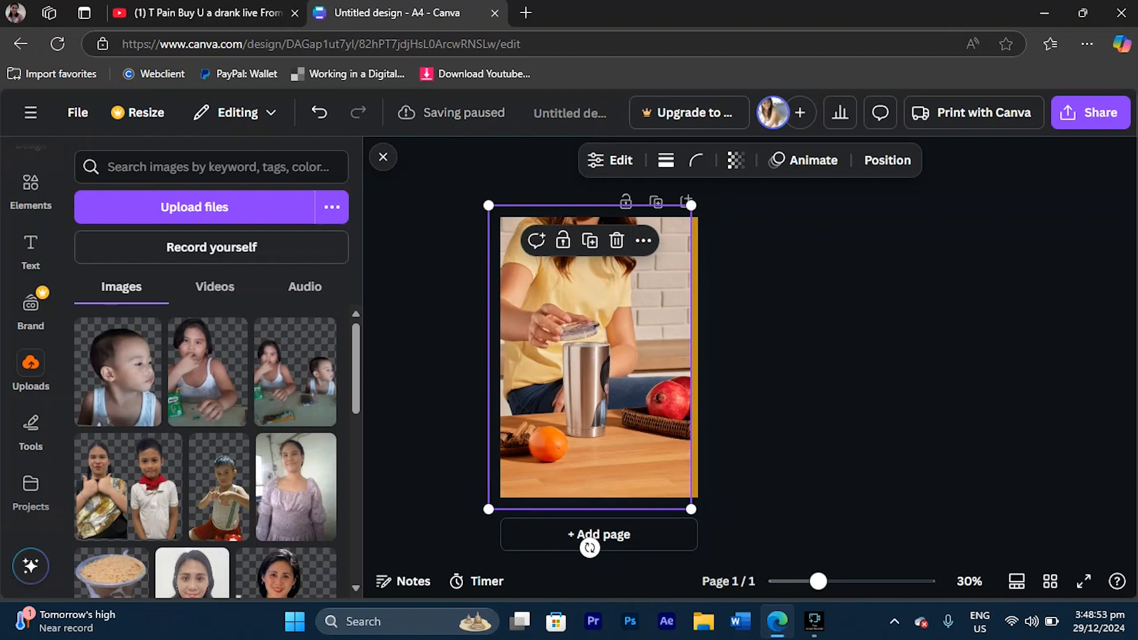
key("ctrl+z")
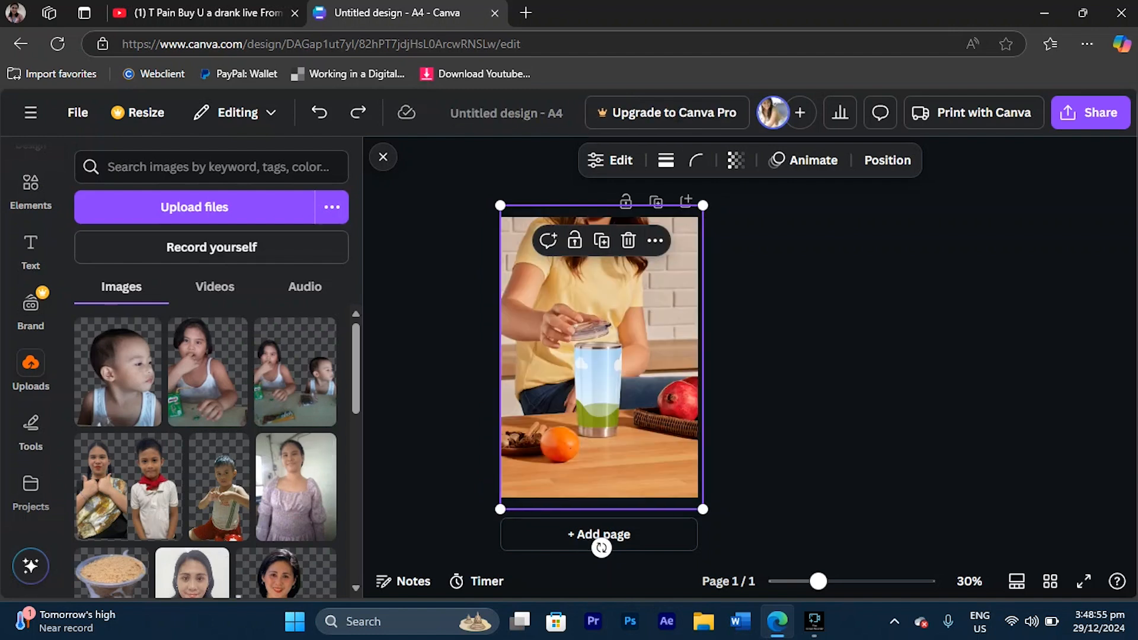
Undo the remaining tumbler mockup changes and delete the mockup from the page, leaving only the black-to-gold gradient background
left_click(273, 450)
left_click(272, 450)
key("ctrl+z")
key("ctrl+z")
key("ctrl+z")
key("ctrl+z")
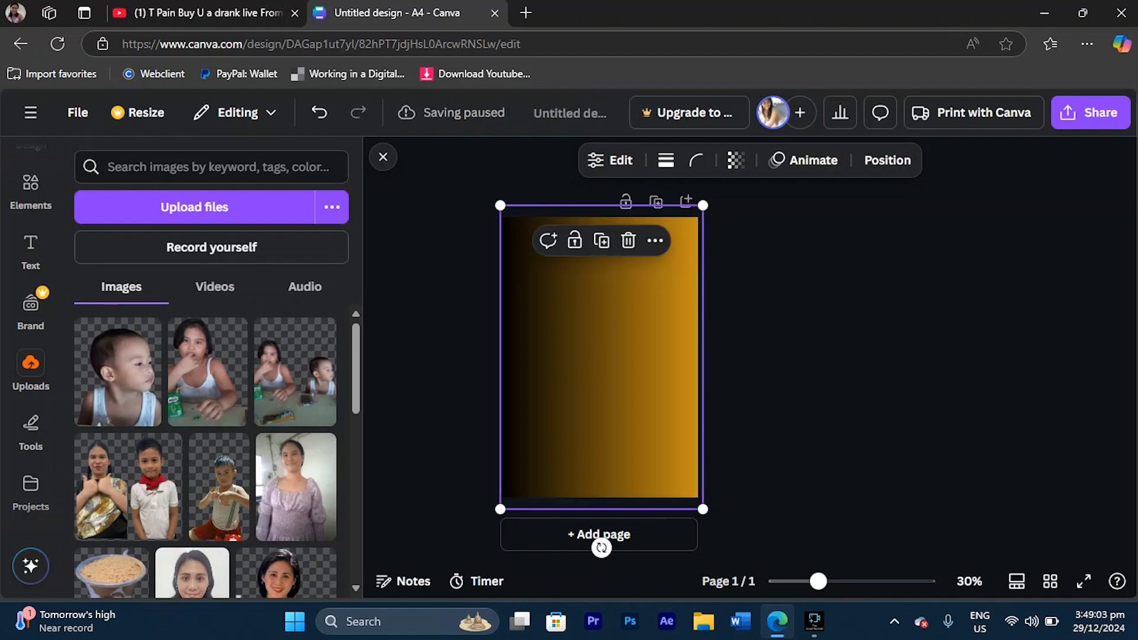
key("Delete")
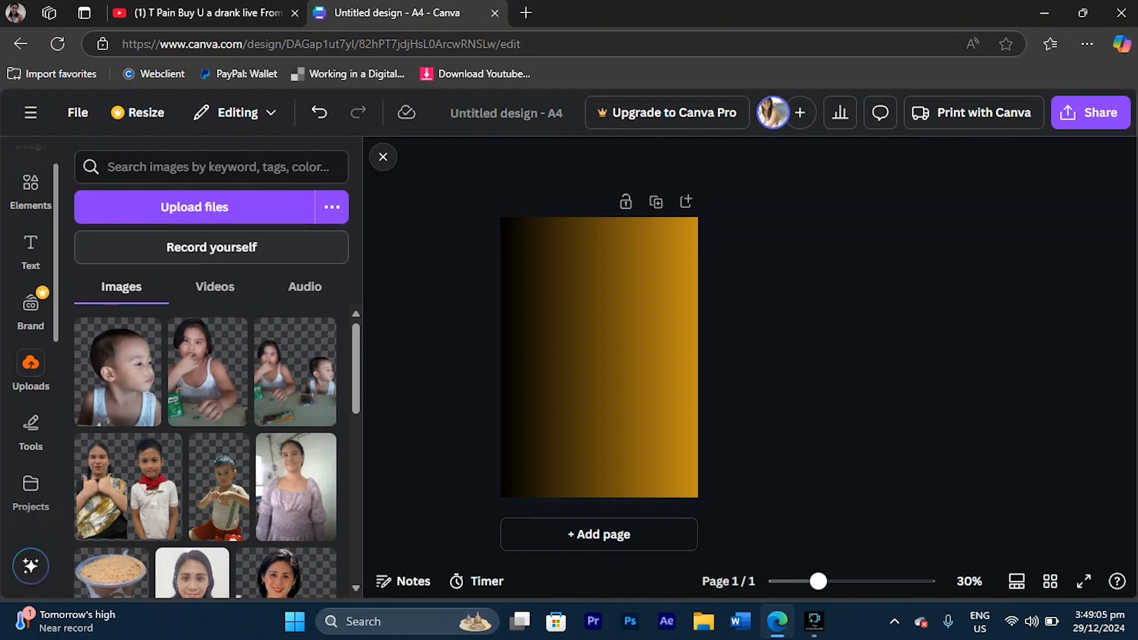
Add the wavy four-series area chart from the "Vertical line" chart results to the page
left_click(31, 191)
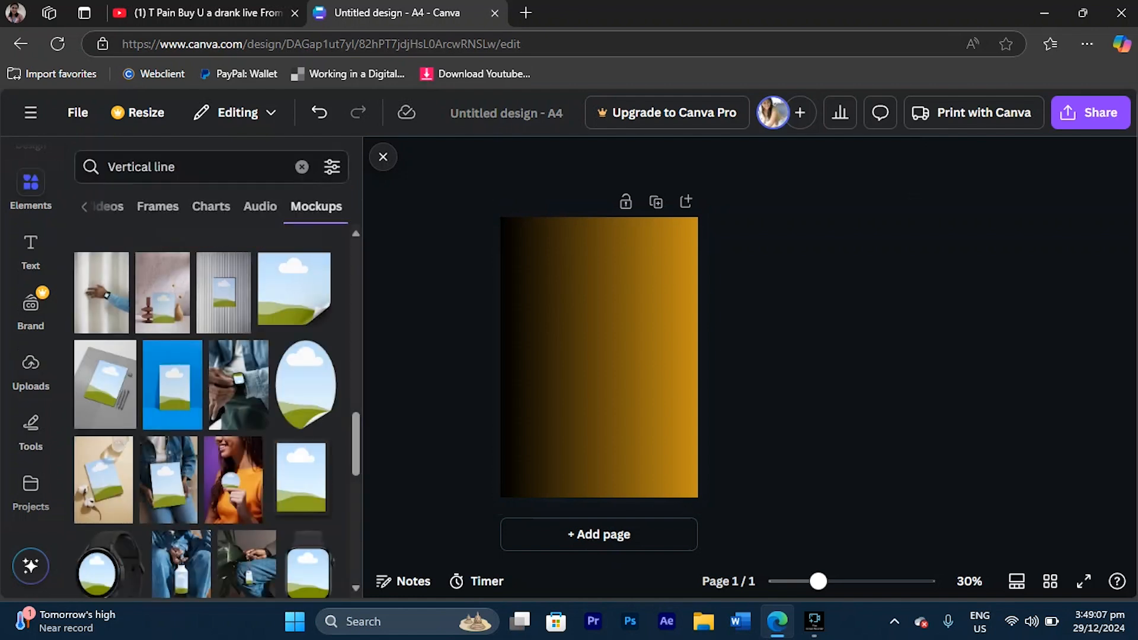
left_click(211, 207)
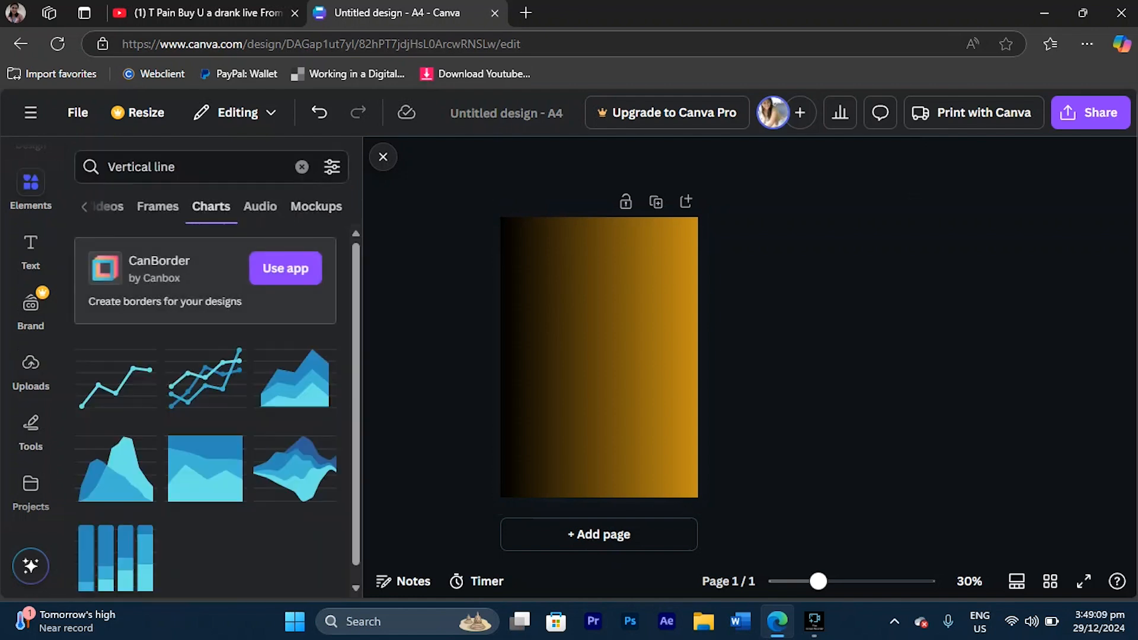
scroll(295, 379, "down", 1)
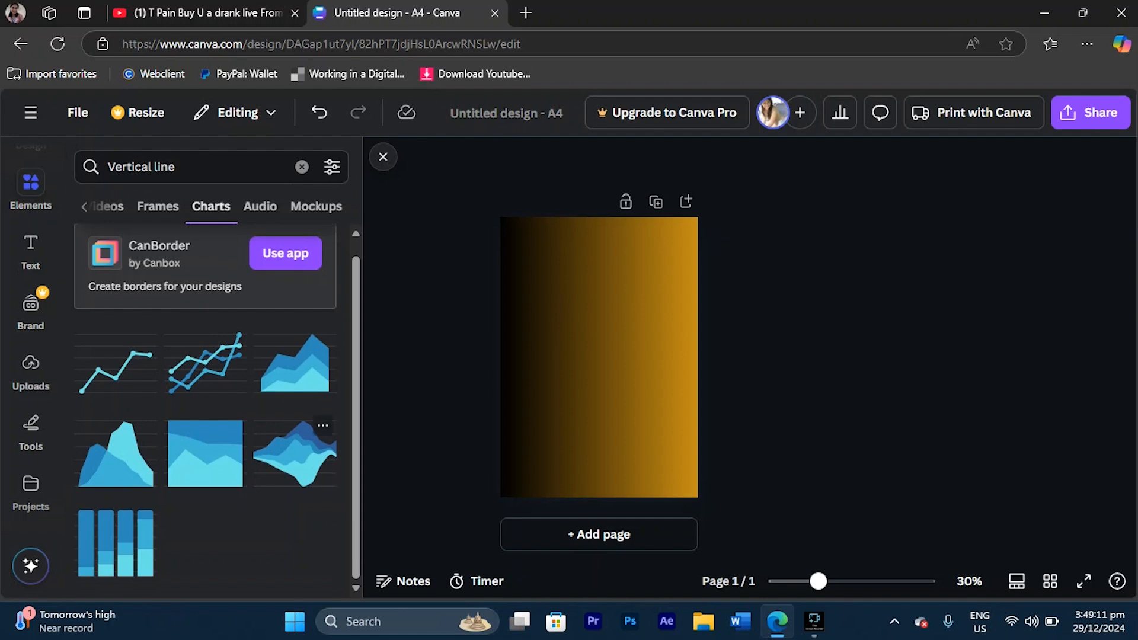
left_click(294, 455)
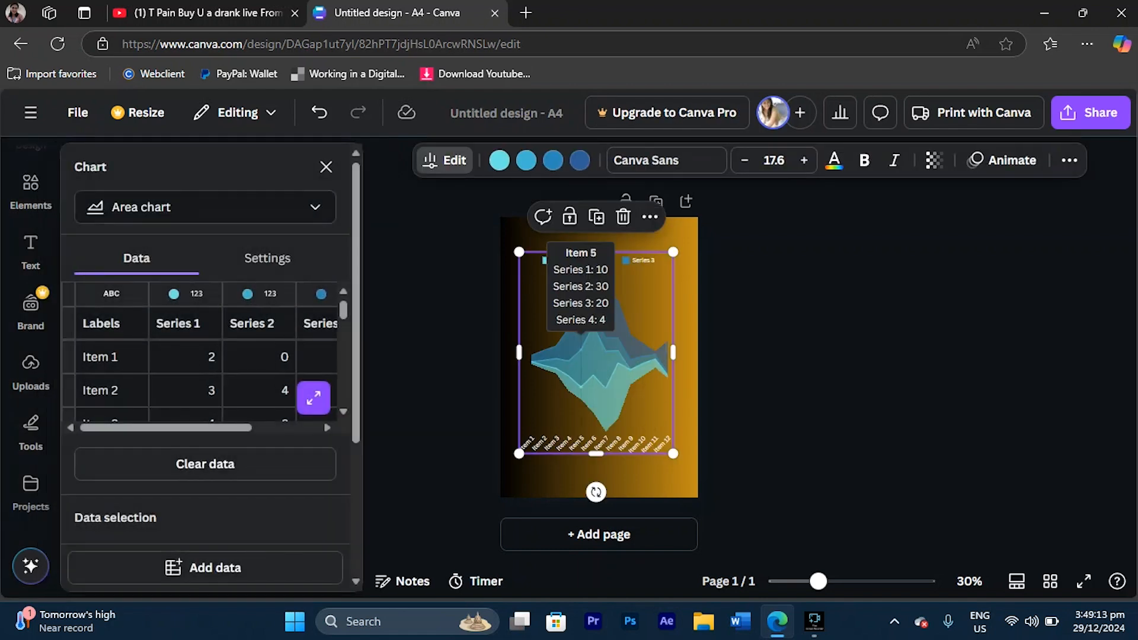
Rename the chart's Series 1 to "boom" and set its Item 1 value to 10
left_click(185, 324)
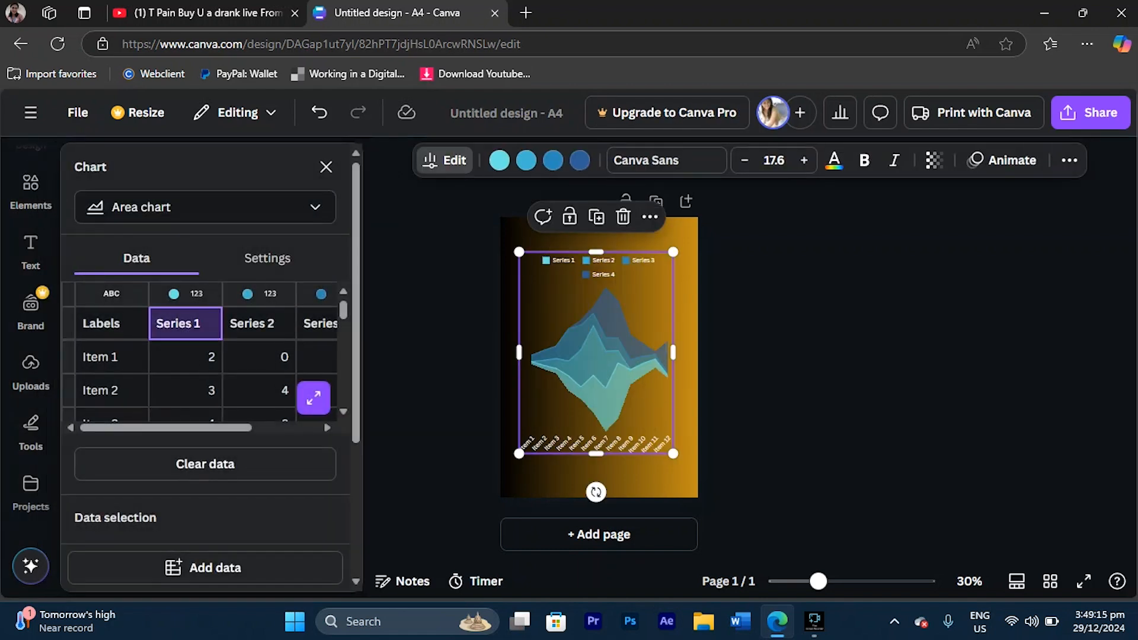
key("ctrl+a")
type("boom")
key("Return")
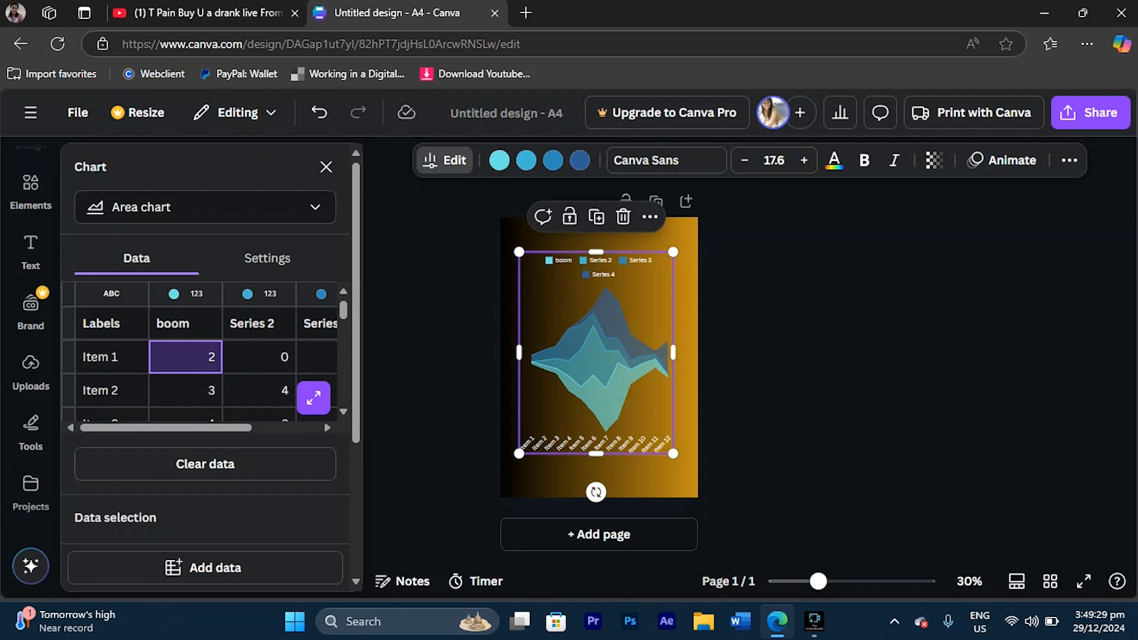
type("10")
key("Return")
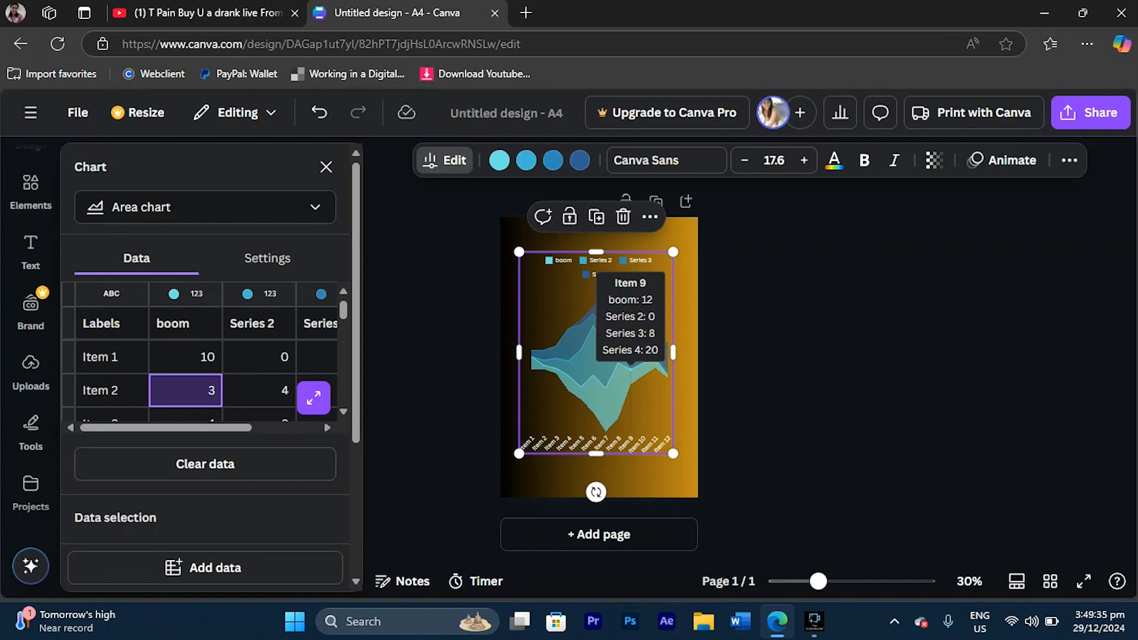
Clear all data from the area chart's data table
scroll(201, 368, "down", 2)
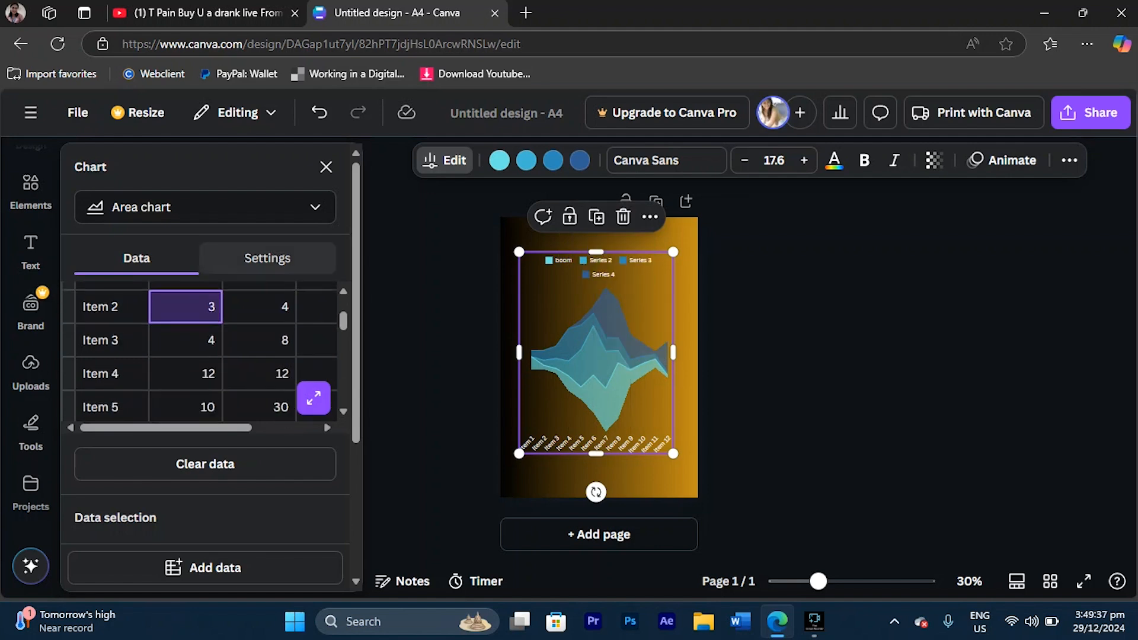
left_click(268, 258)
left_click(139, 257)
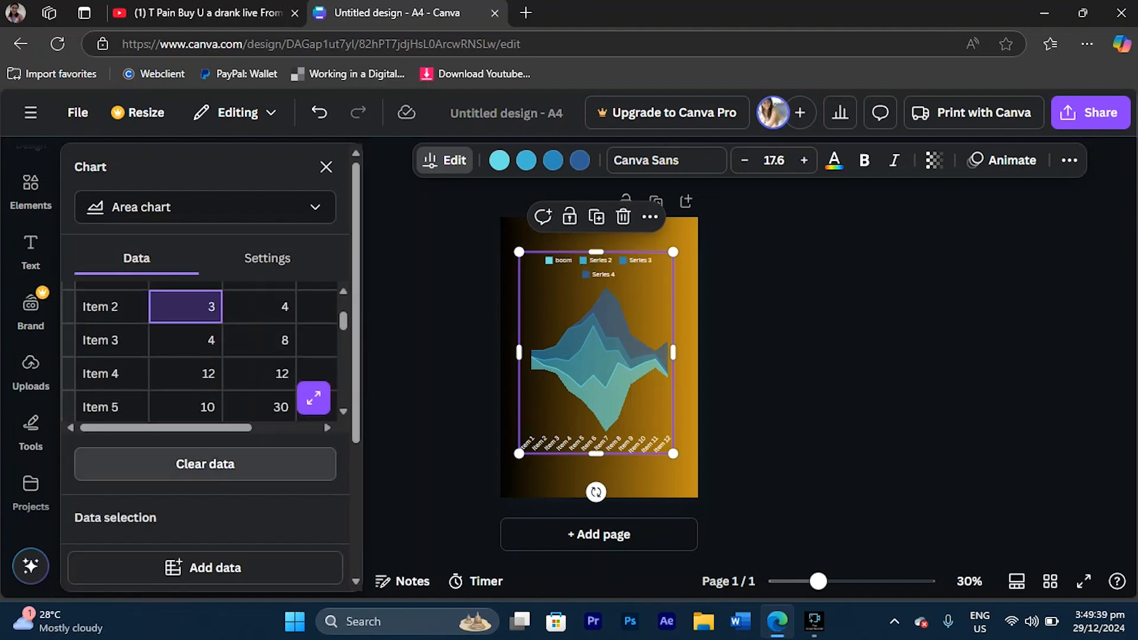
left_click(205, 464)
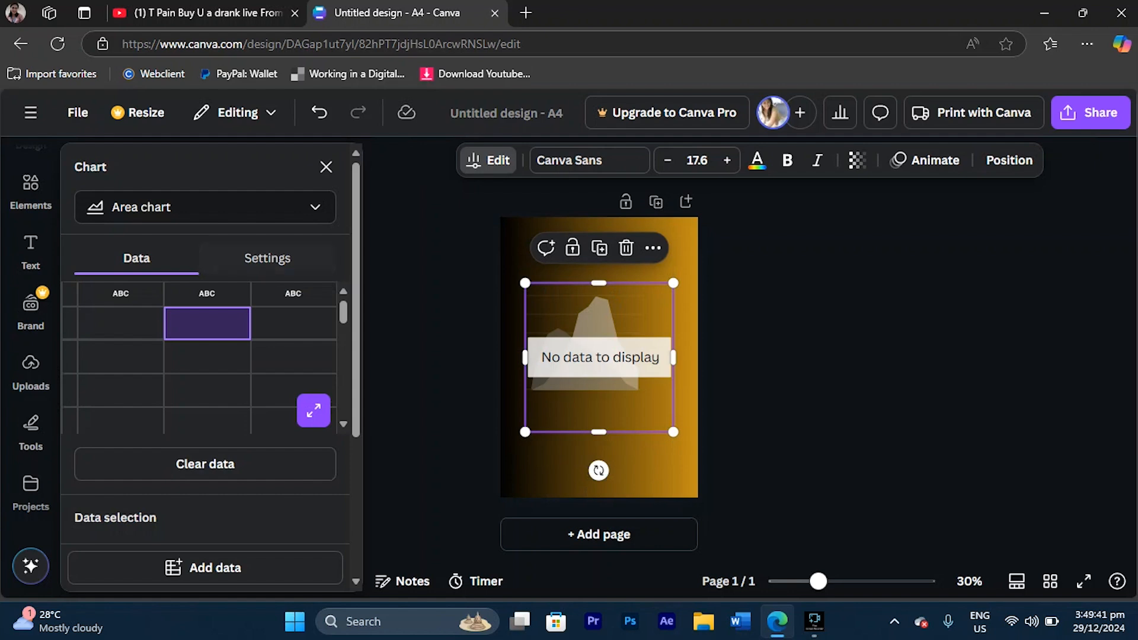
Enter "fsdg" and "gdfgeg" as the first two headers in the chart's empty data table
scroll(205, 358, "down", 3)
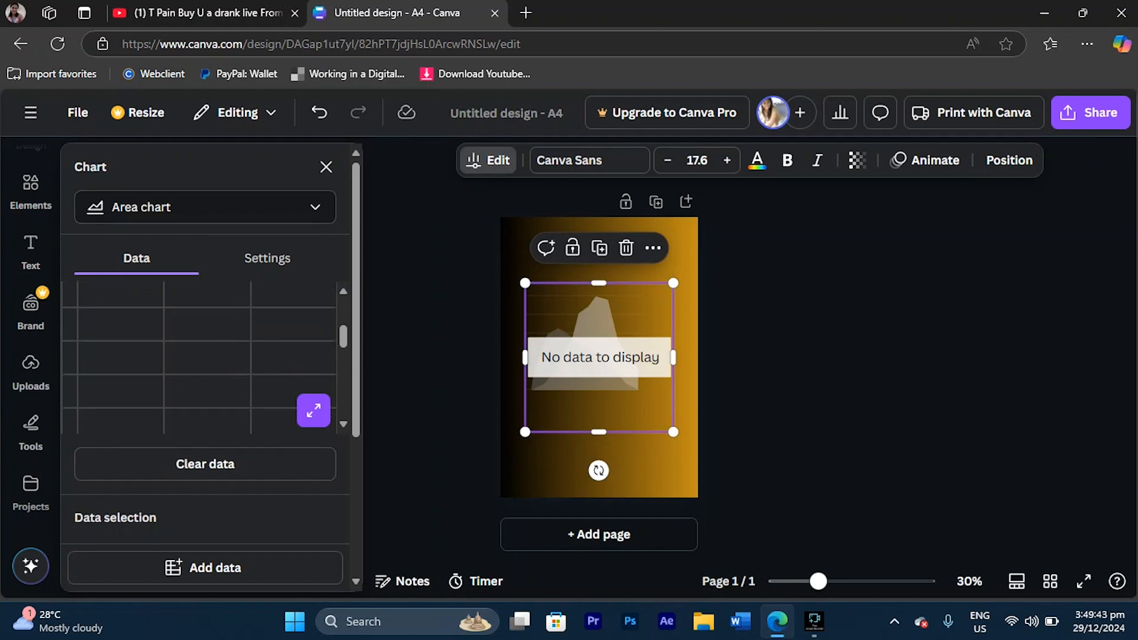
scroll(205, 358, "up", 3)
left_click(121, 323)
type("fsdg")
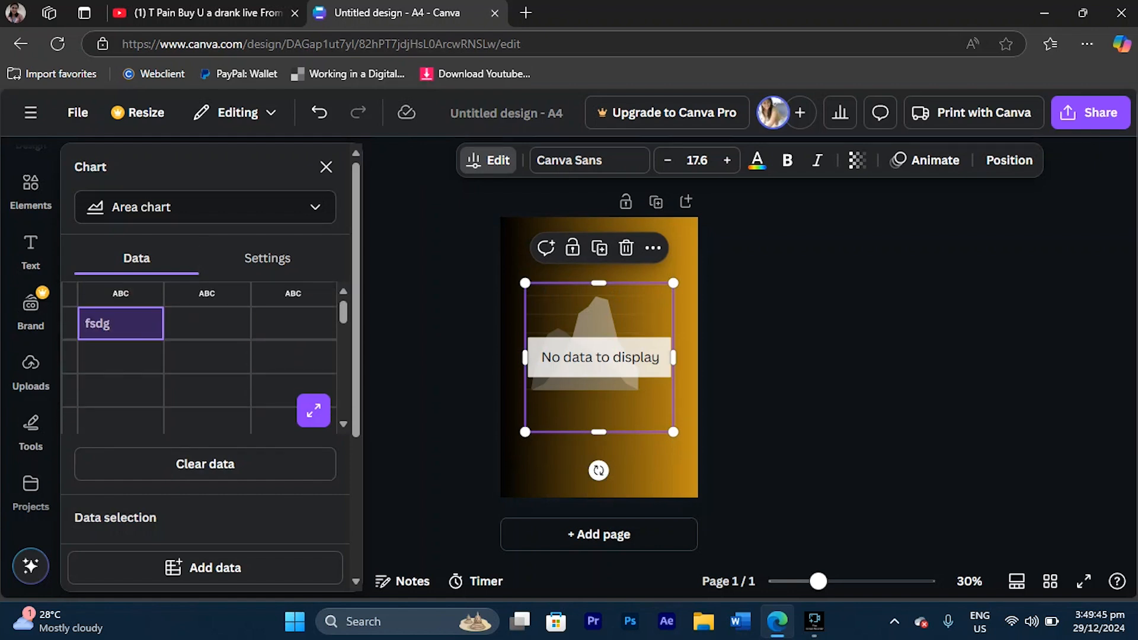
key("Tab")
type("gdfge")
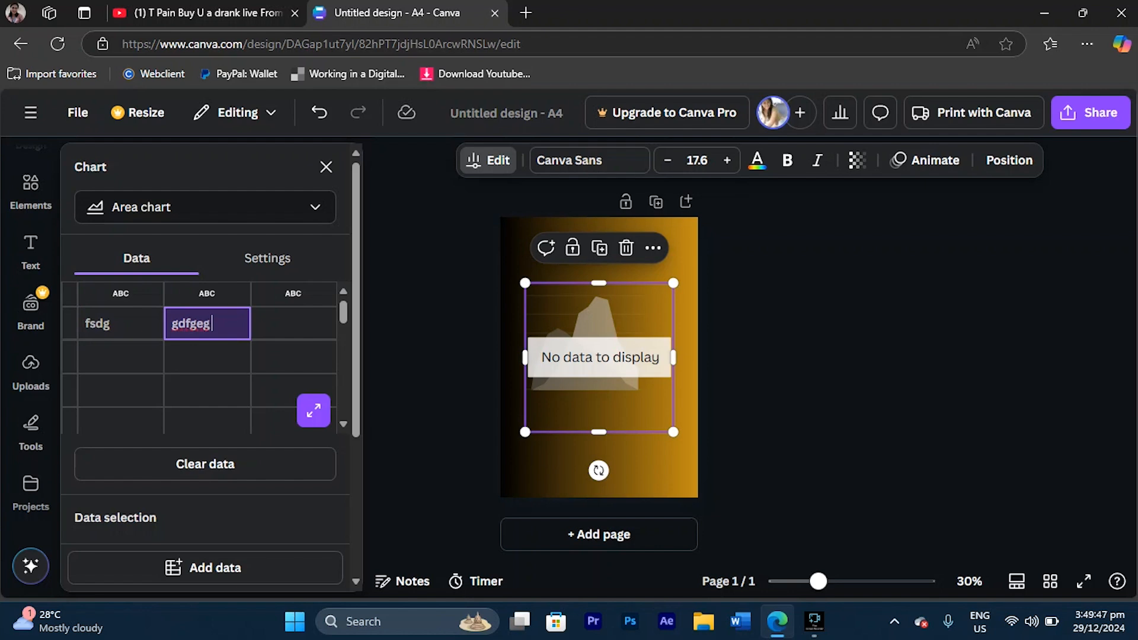
Enter 67 under "fsdg" and 564568 under "gdfgeg" in the chart's data table
key("Down")
key("Left")
type("fse")
key("BackSpace")
key("BackSpace")
key("BackSpace")
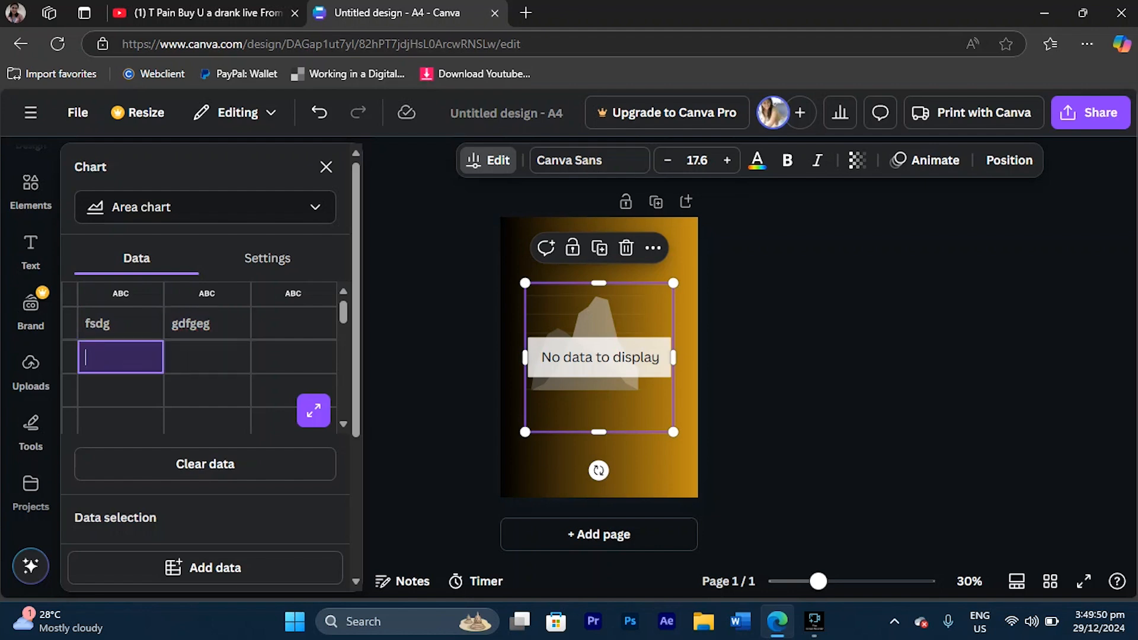
type("67")
key("Tab")
type("564568")
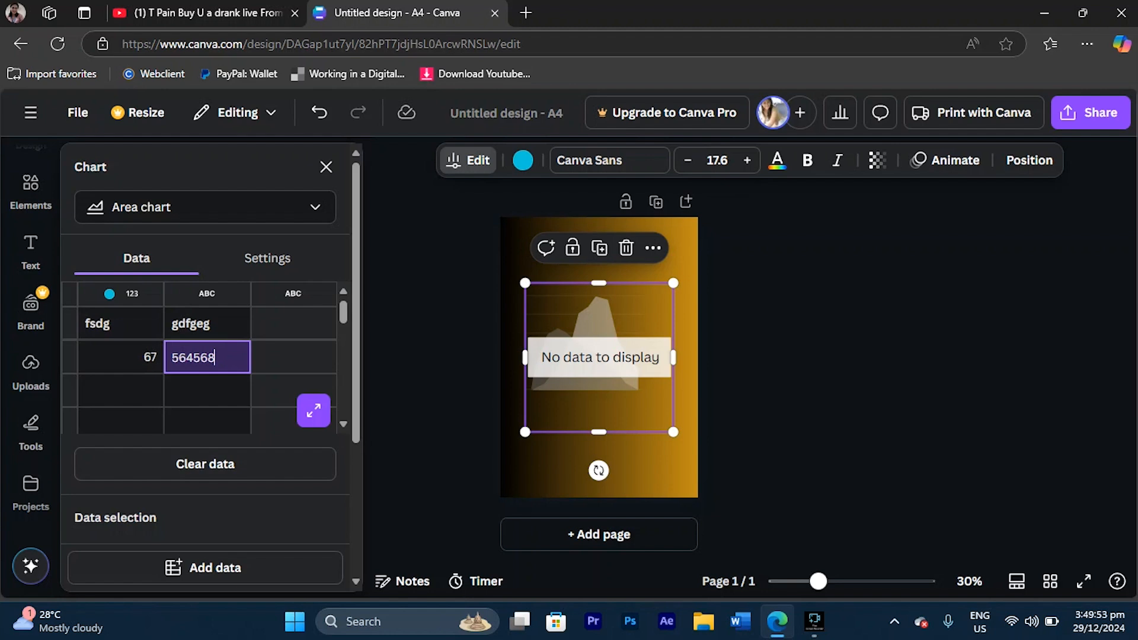
Examine the chart's data selection options, the sources for adding data and the expanded data table
scroll(204, 367, "down", 4)
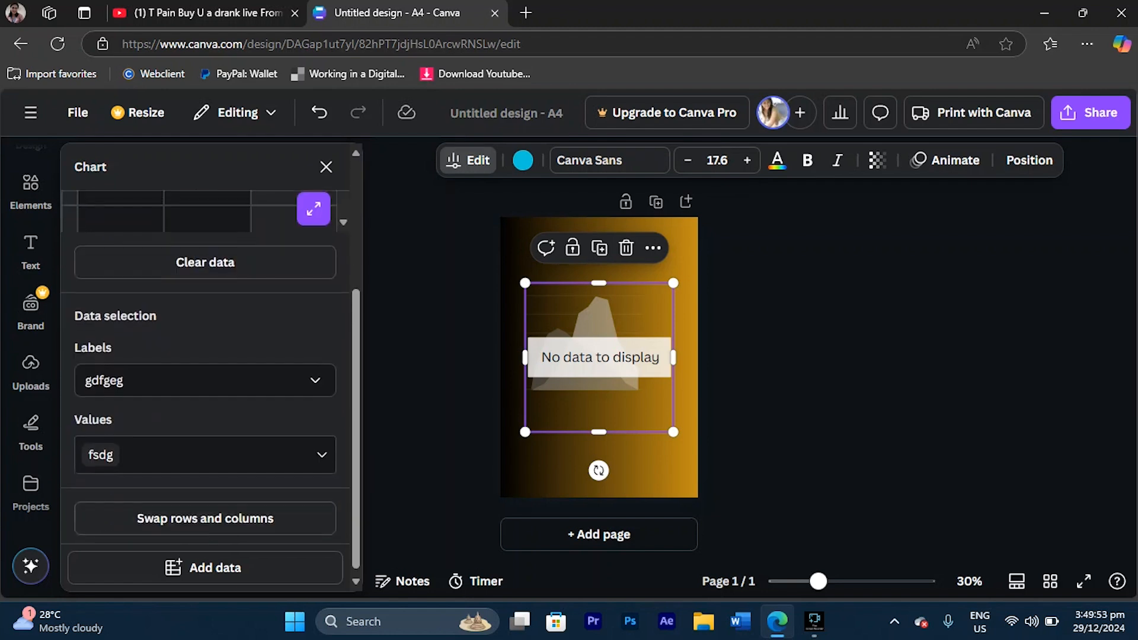
left_click(205, 567)
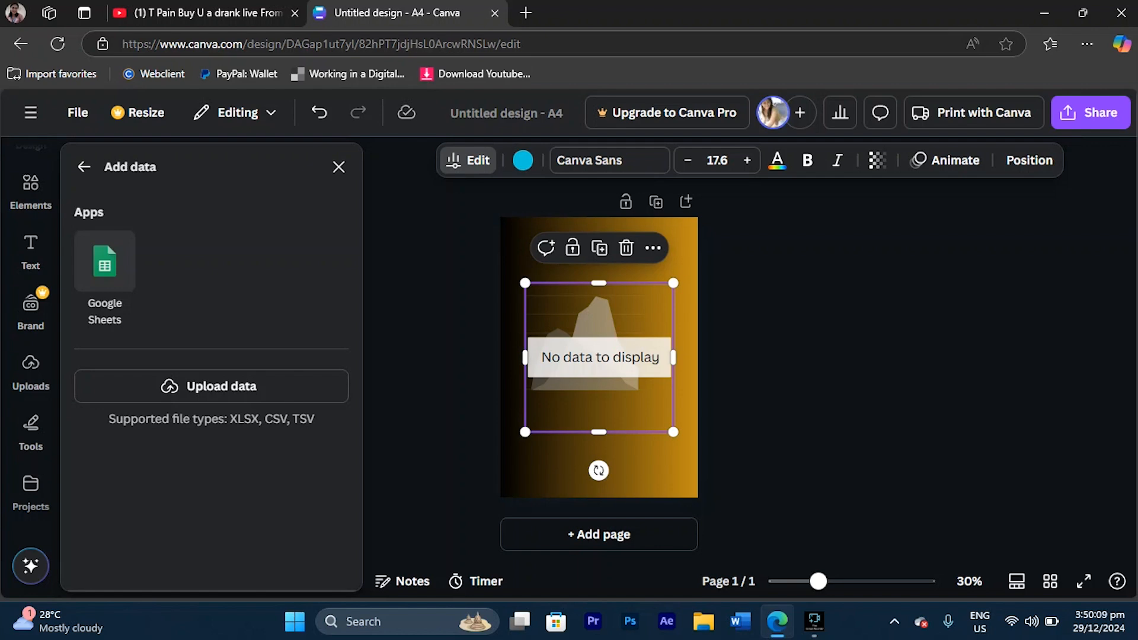
left_click(84, 167)
scroll(205, 427, "down", 8)
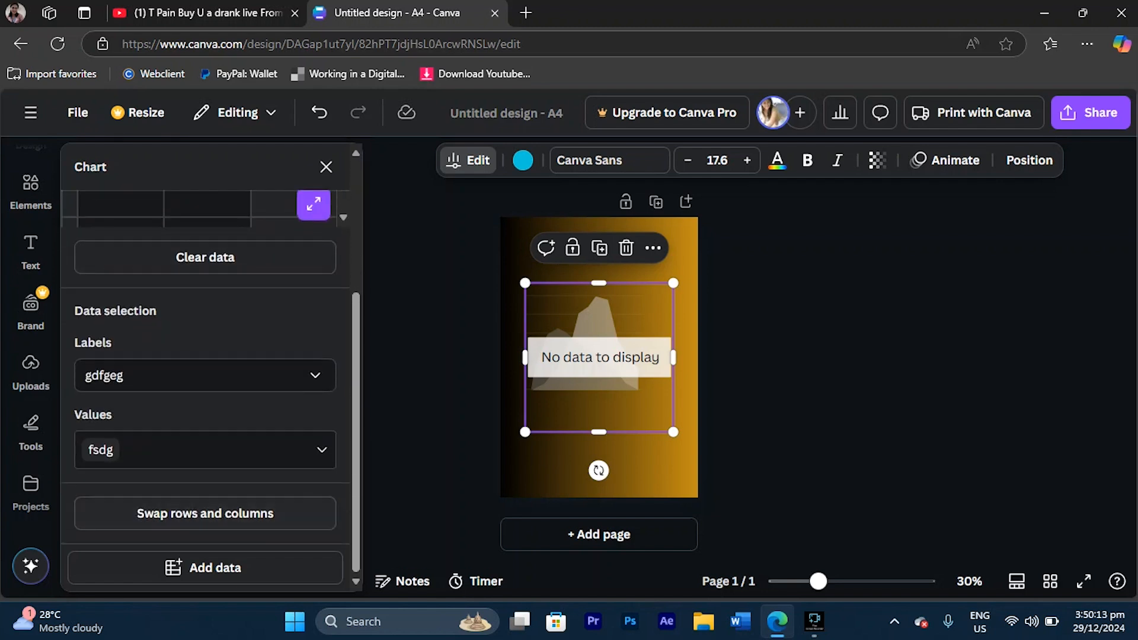
scroll(205, 375, "up", 4)
left_click(313, 410)
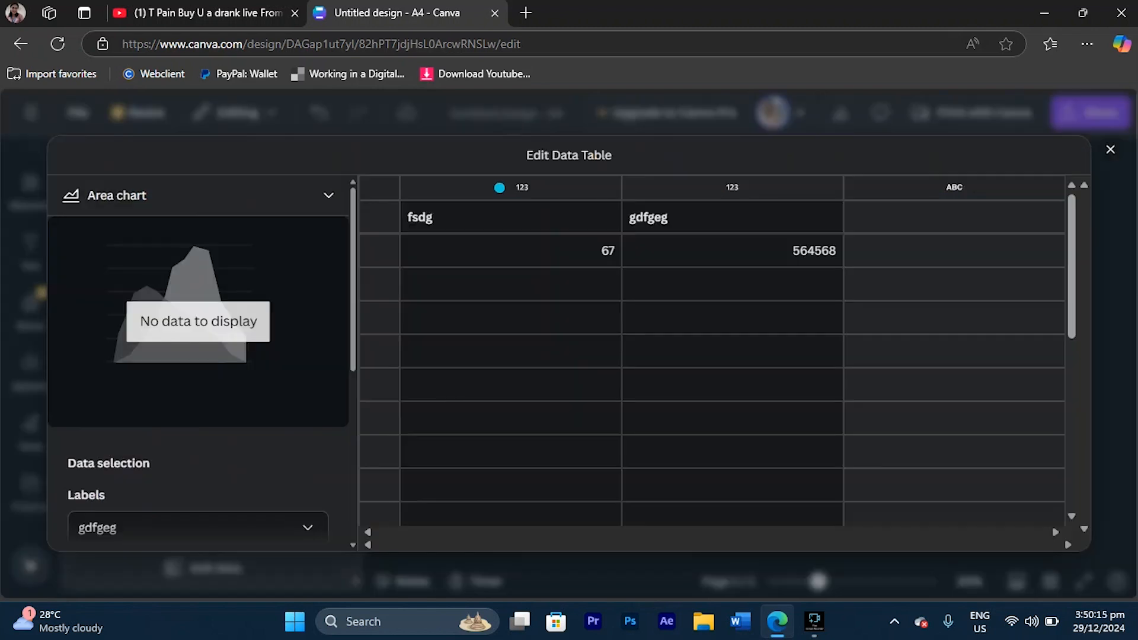
left_click(1110, 149)
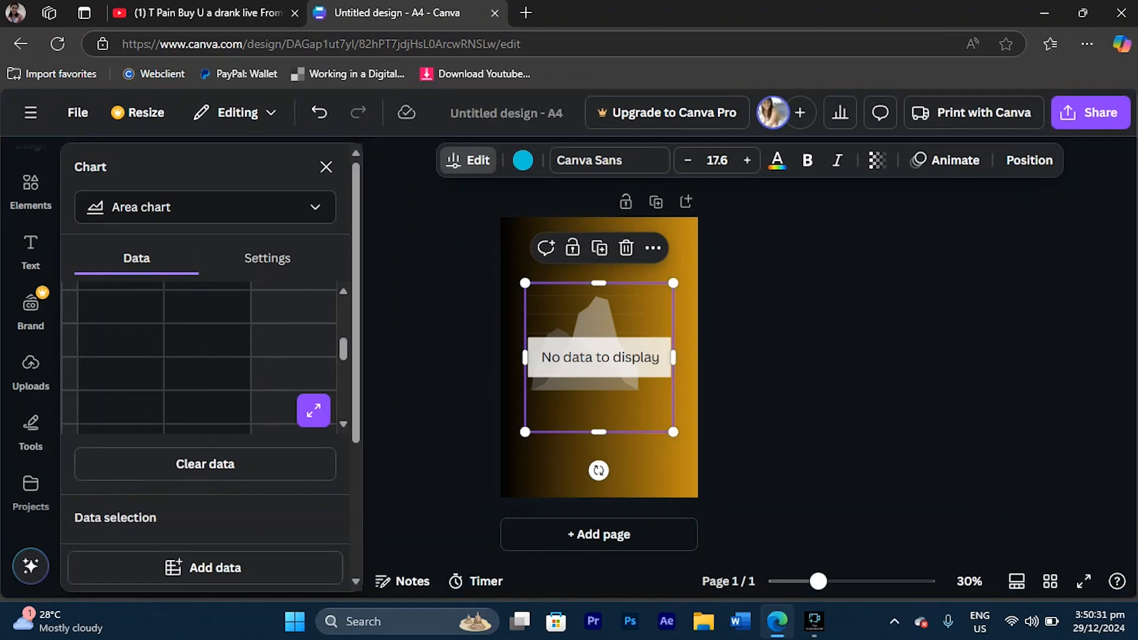
left_click(267, 257)
left_click(136, 258)
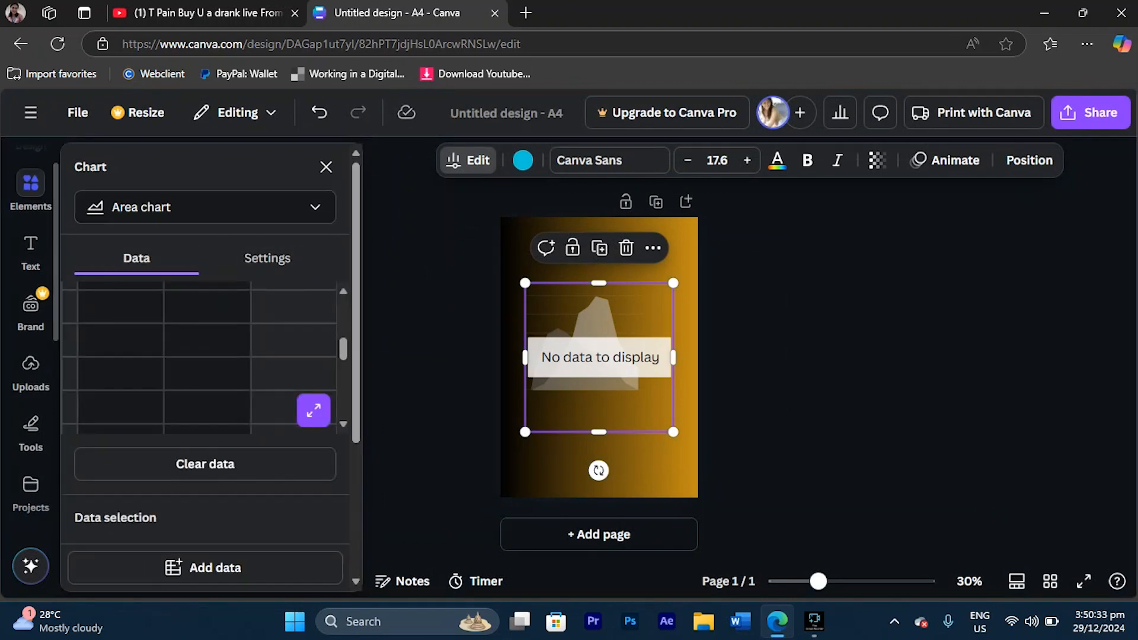
scroll(31, 190, "up", 1)
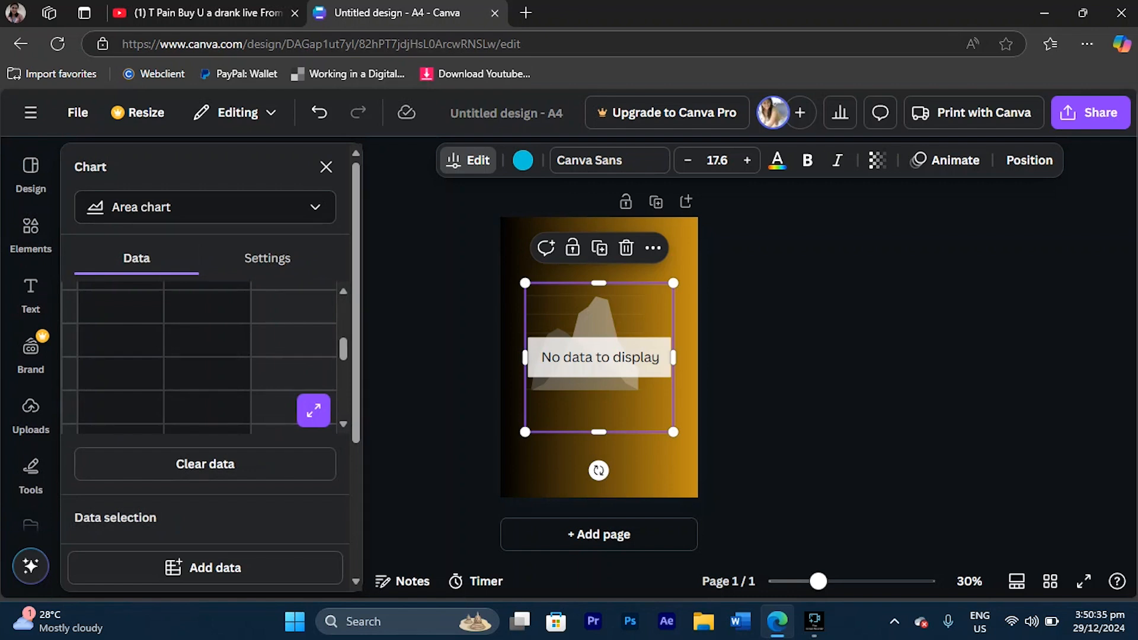
Leave the chart design for the home page and create a new blank A4 resume design
key("alt+Left")
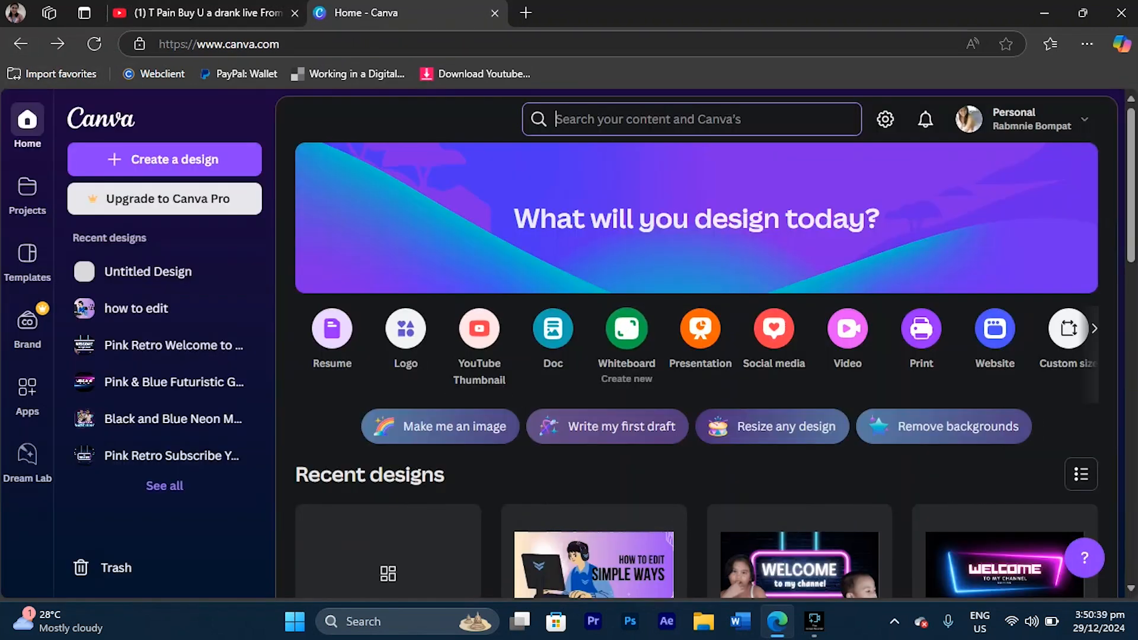
scroll(771, 355, "down", 3)
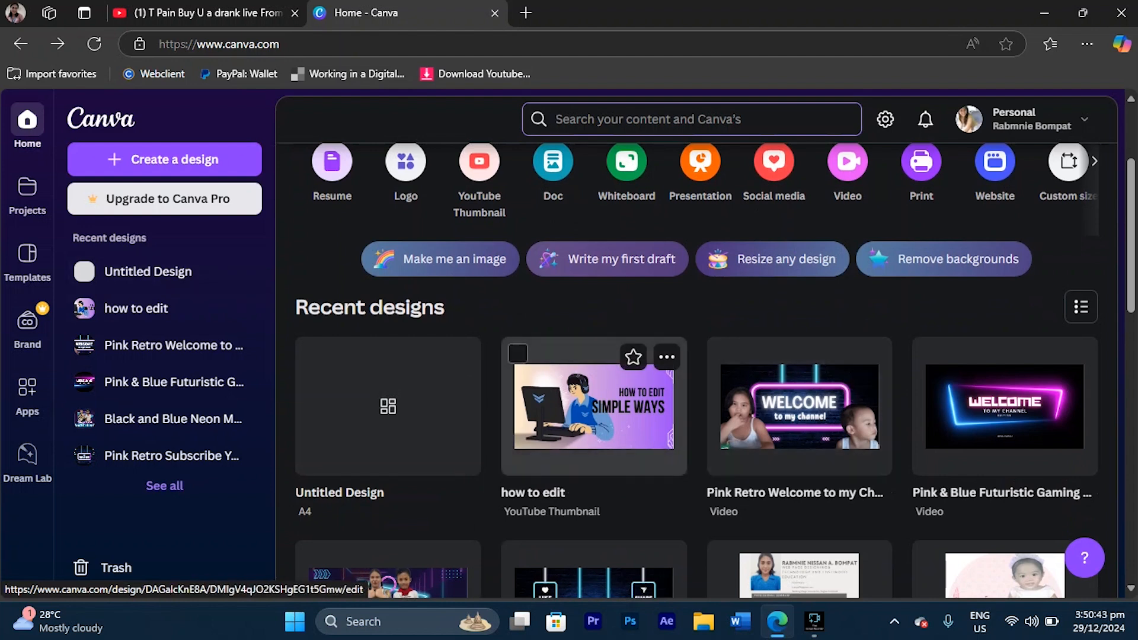
left_click(332, 162)
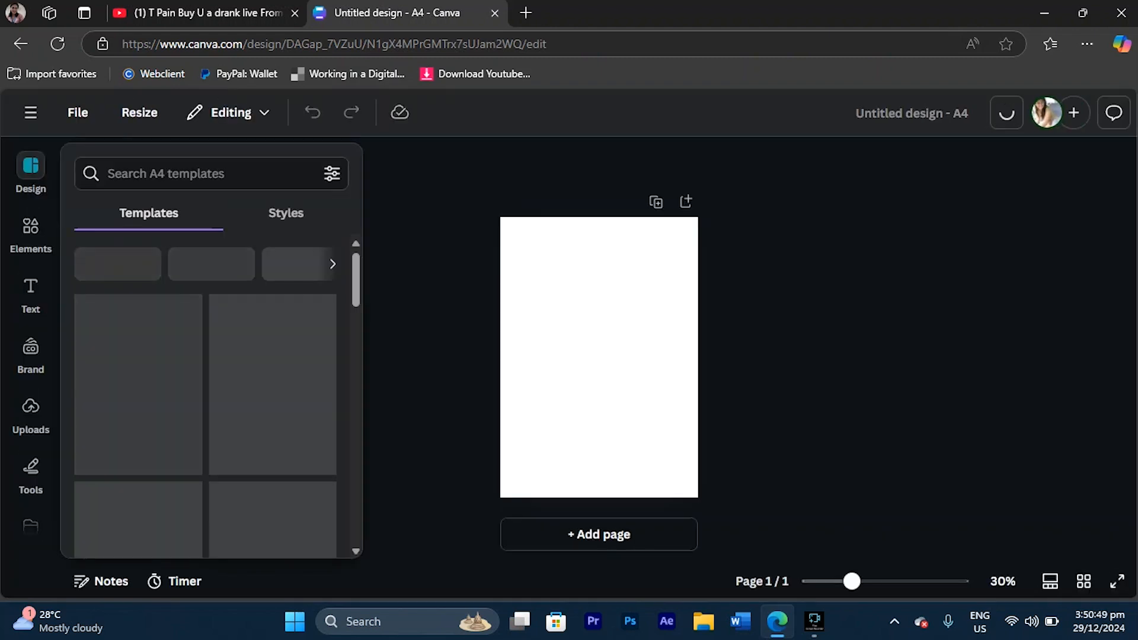
Browse the elements library's "Frame" results and narrow the search to "Line frame"
left_click(31, 232)
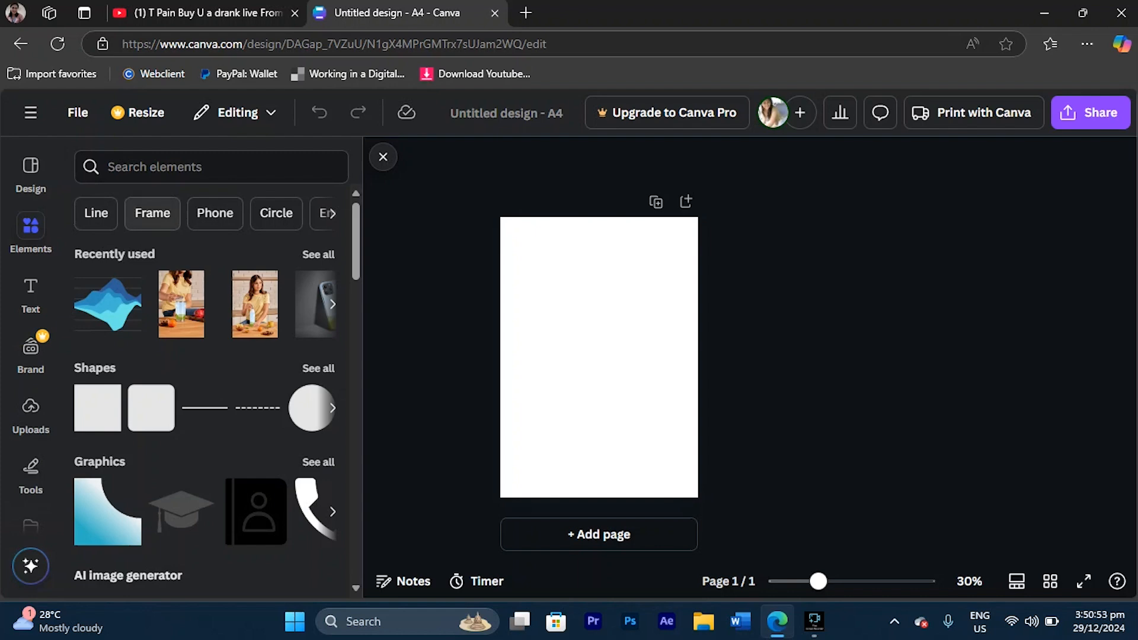
left_click(152, 213)
scroll(204, 414, "down", 6)
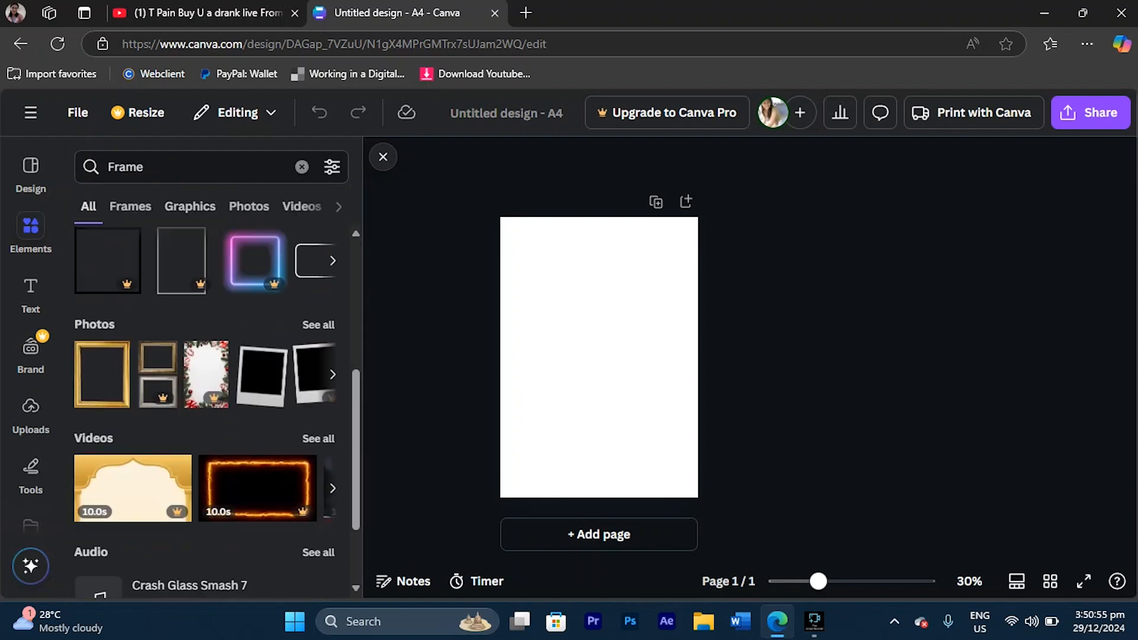
scroll(204, 385, "up", 6)
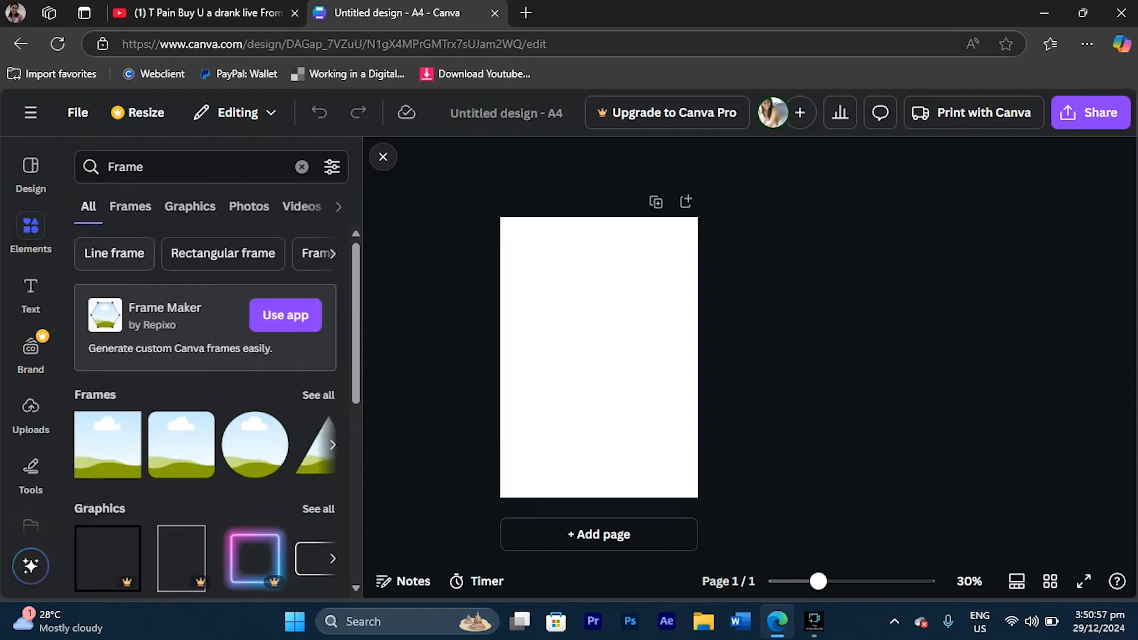
left_click(113, 254)
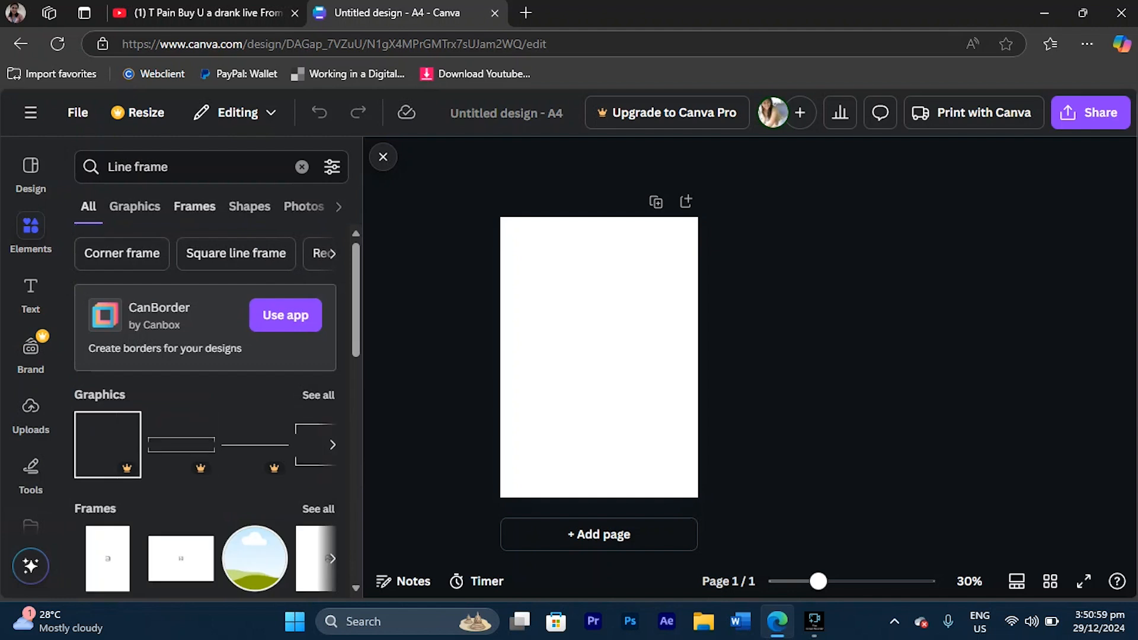
Browse the "Line frame" results by category, including graphics, frames, shapes, photos and audio
left_click(135, 206)
left_click(194, 206)
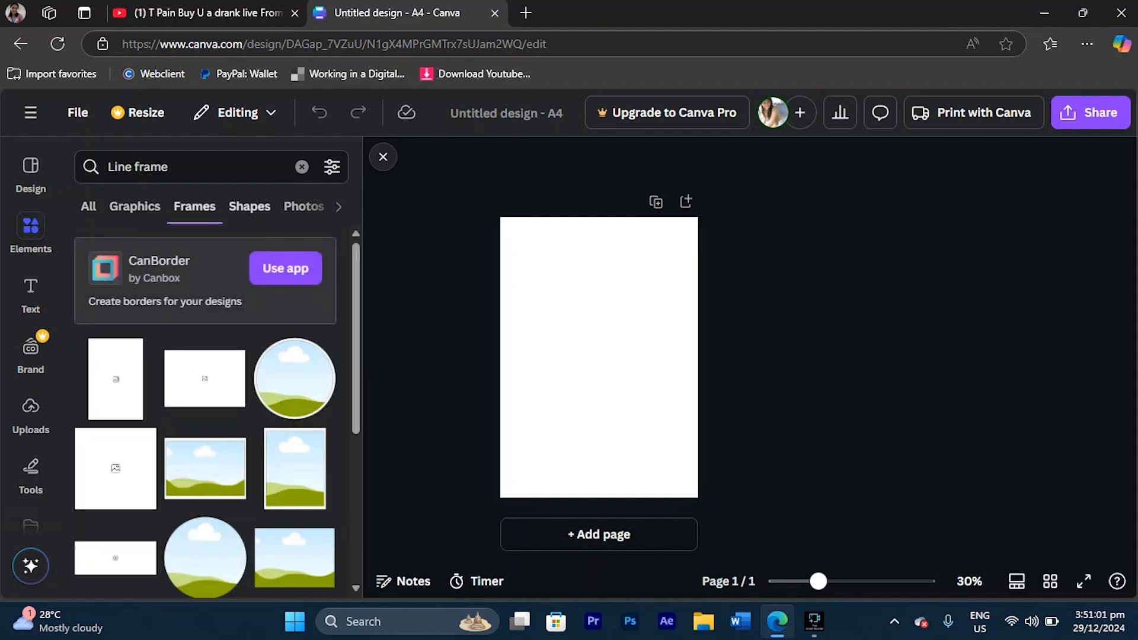
left_click(250, 206)
left_click(265, 206)
left_click(264, 206)
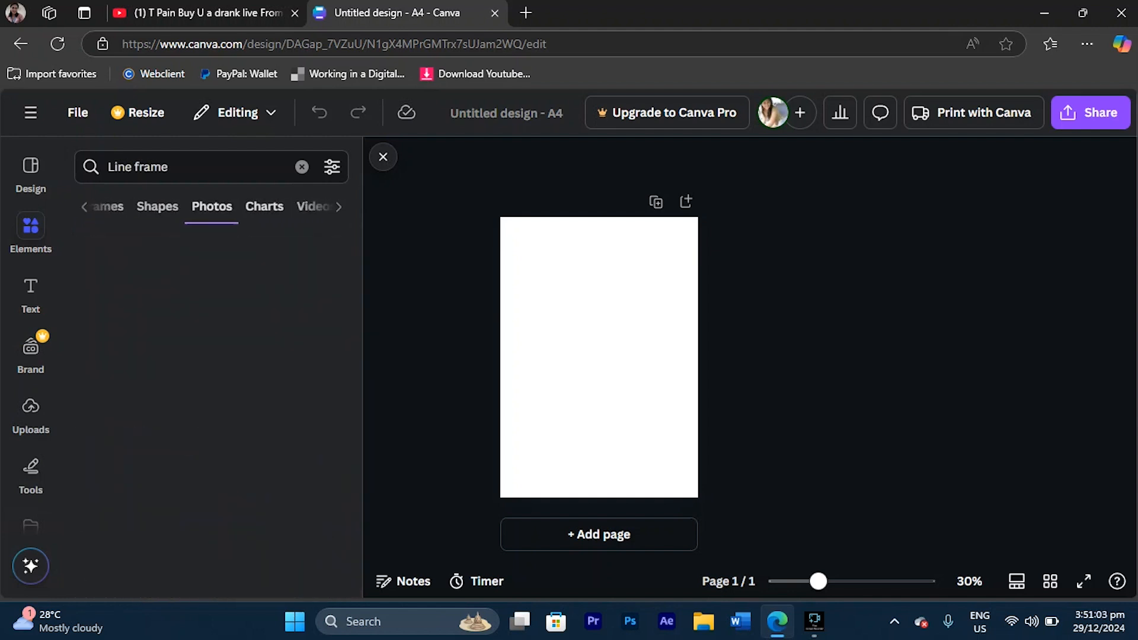
left_click(312, 206)
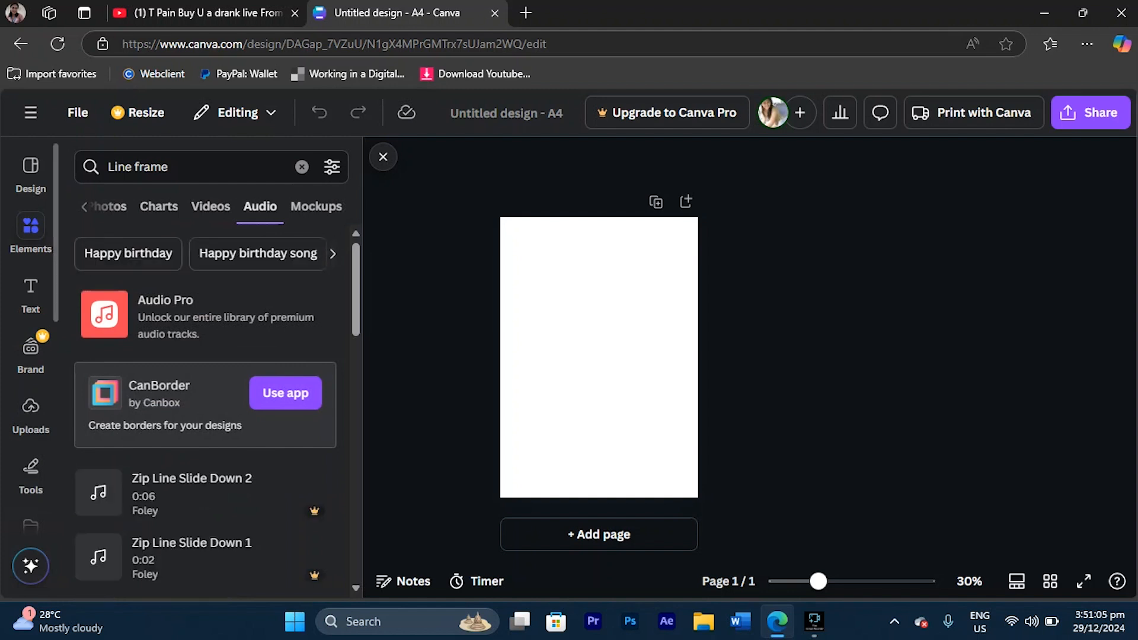
left_click(31, 232)
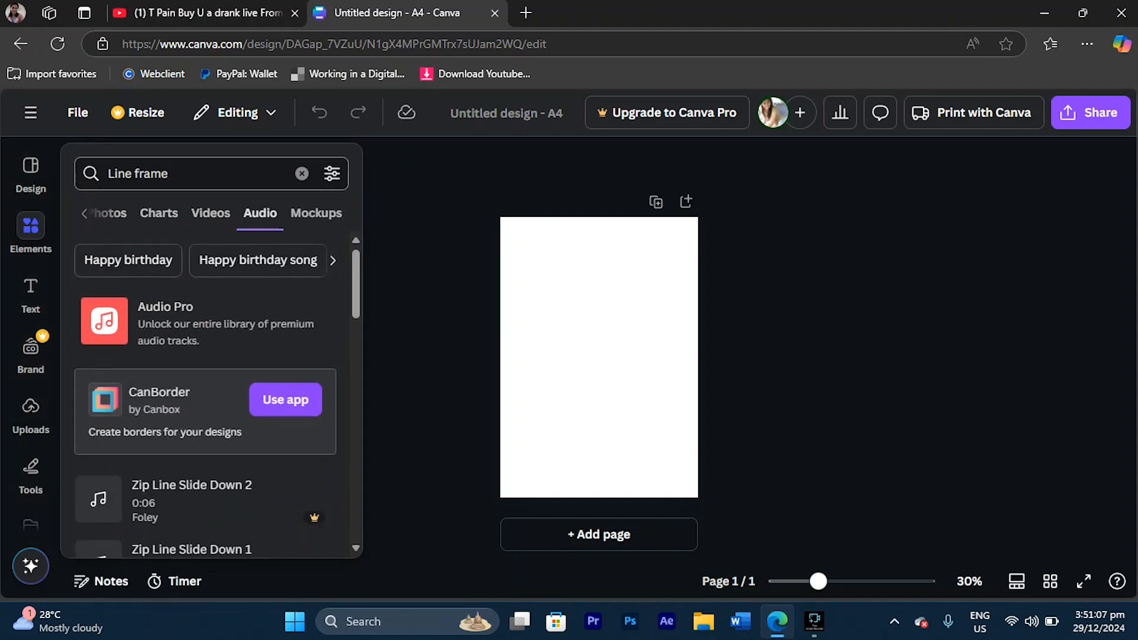
mouse_move(31, 295)
mouse_move(31, 232)
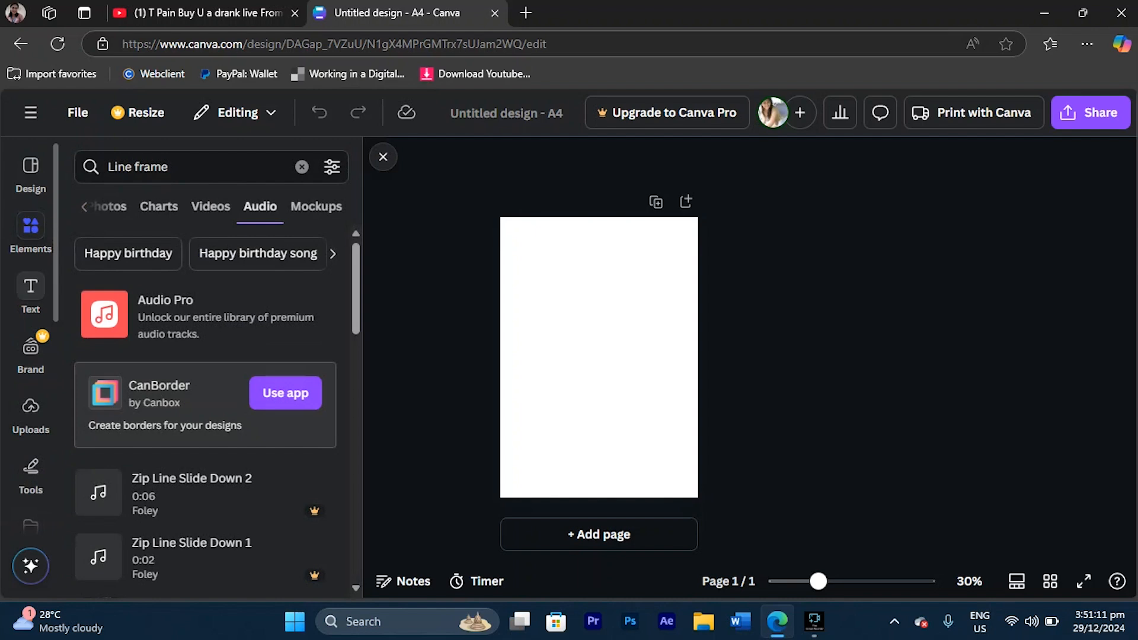
Open the text library and look through its font combinations
left_click(31, 293)
scroll(205, 385, "down", 10)
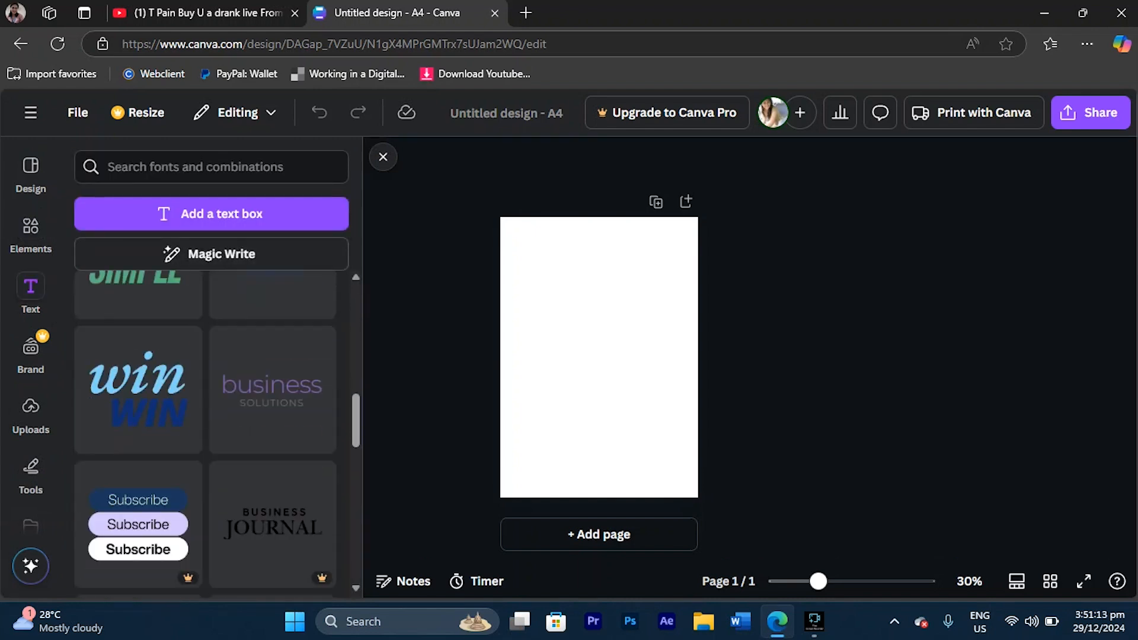
scroll(206, 385, "up", 10)
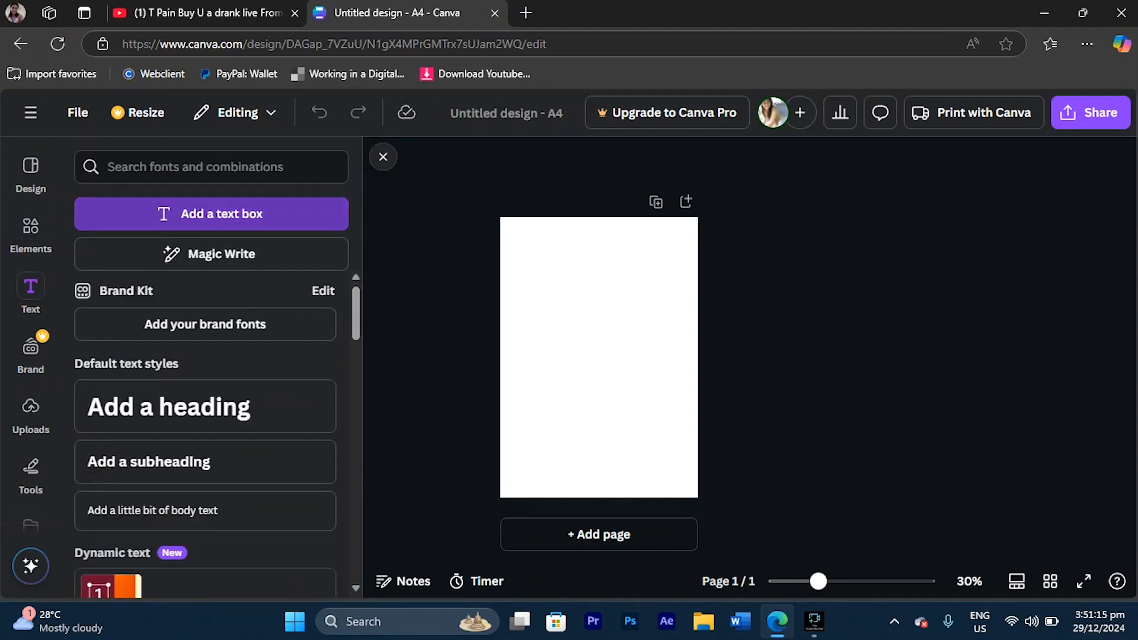
Try a text box with random filler text on the blank page, and undo it
left_click(212, 213)
type("chri")
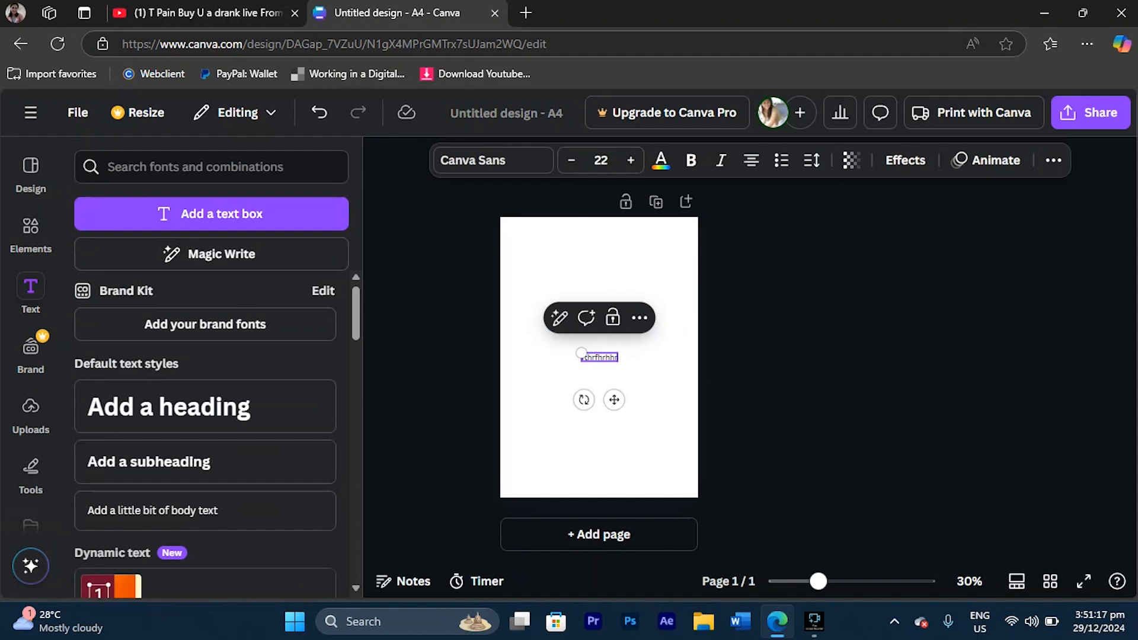
left_click_drag(614, 399, 614, 404)
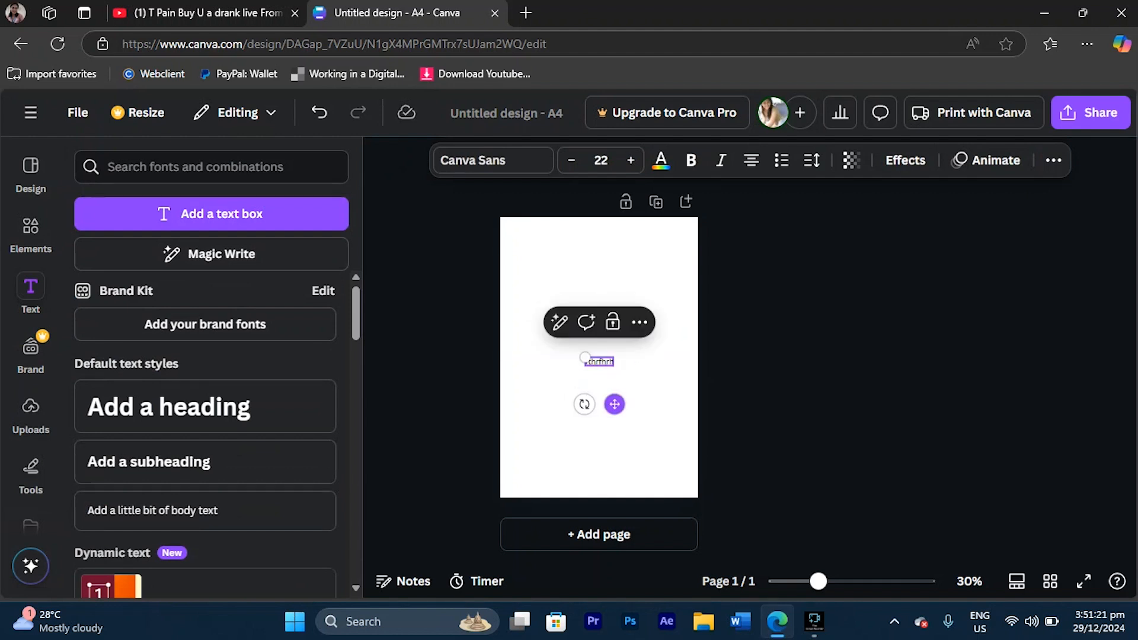
left_click_drag(614, 404, 615, 404)
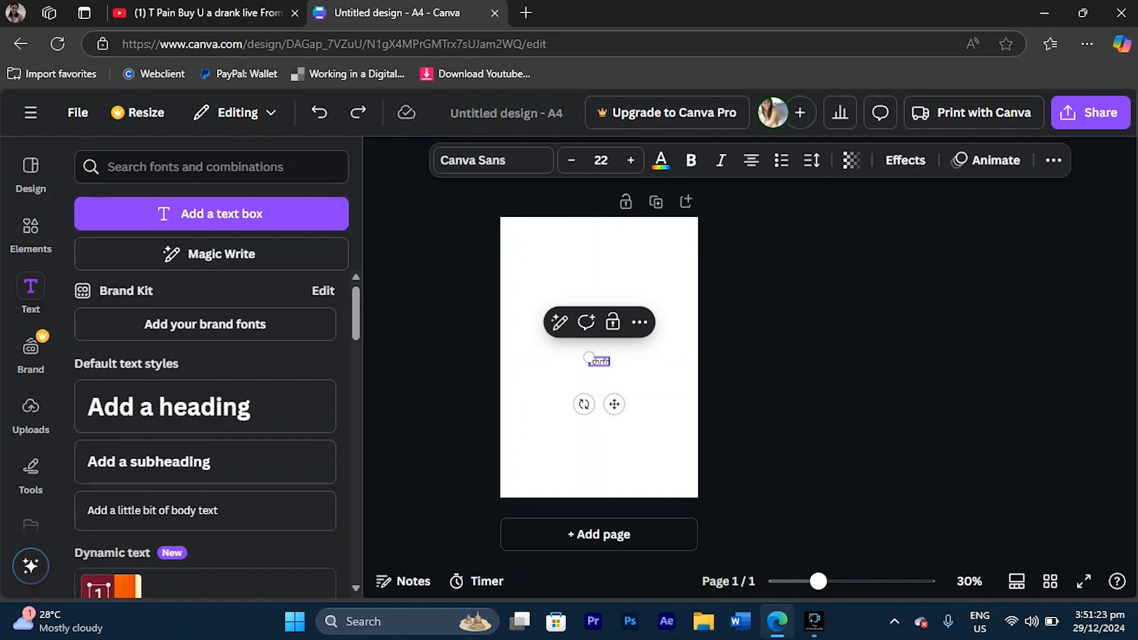
type("hrhhrh")
key("ctrl+z")
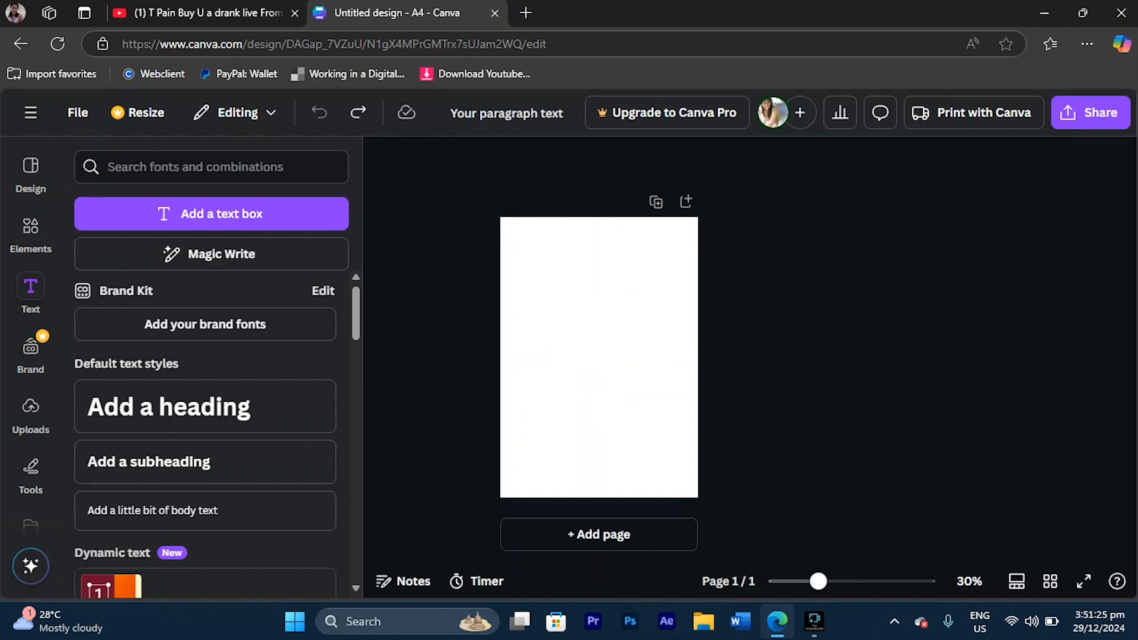
Examine the introduction to the Magic Write assistant and close it
left_click(220, 254)
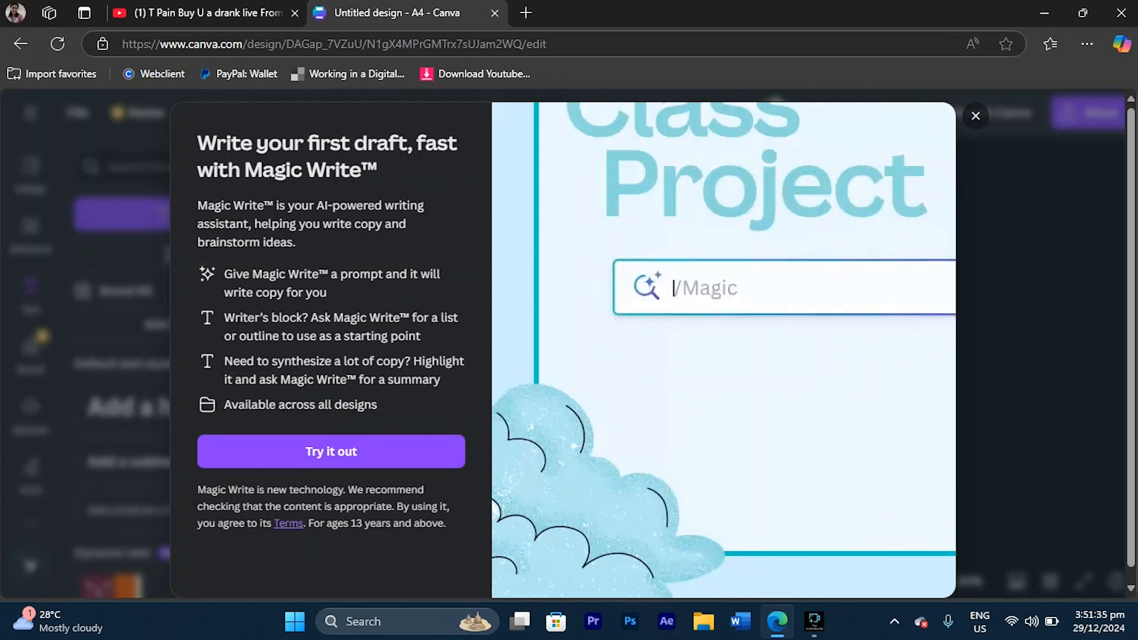
left_click(976, 116)
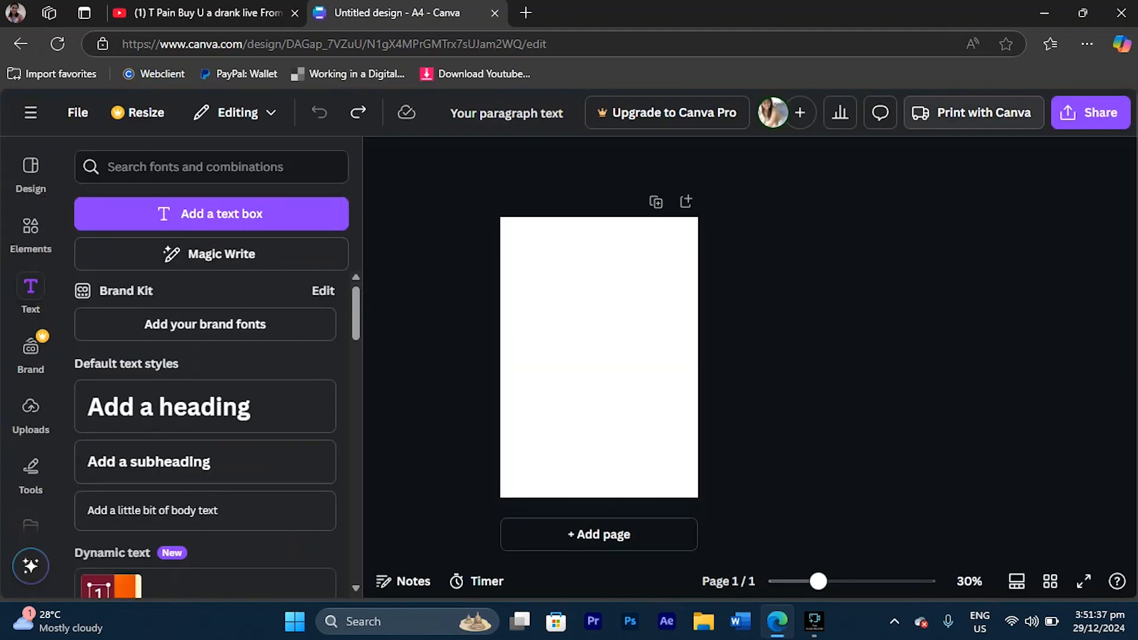
left_click(221, 254)
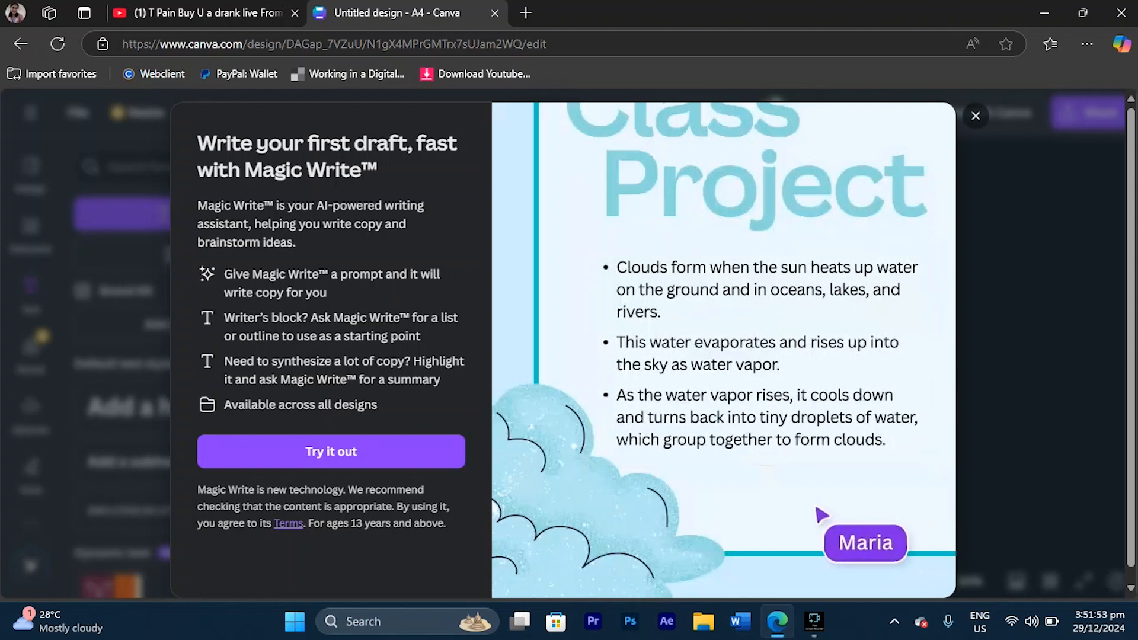
left_click(975, 116)
scroll(205, 355, "down", 1)
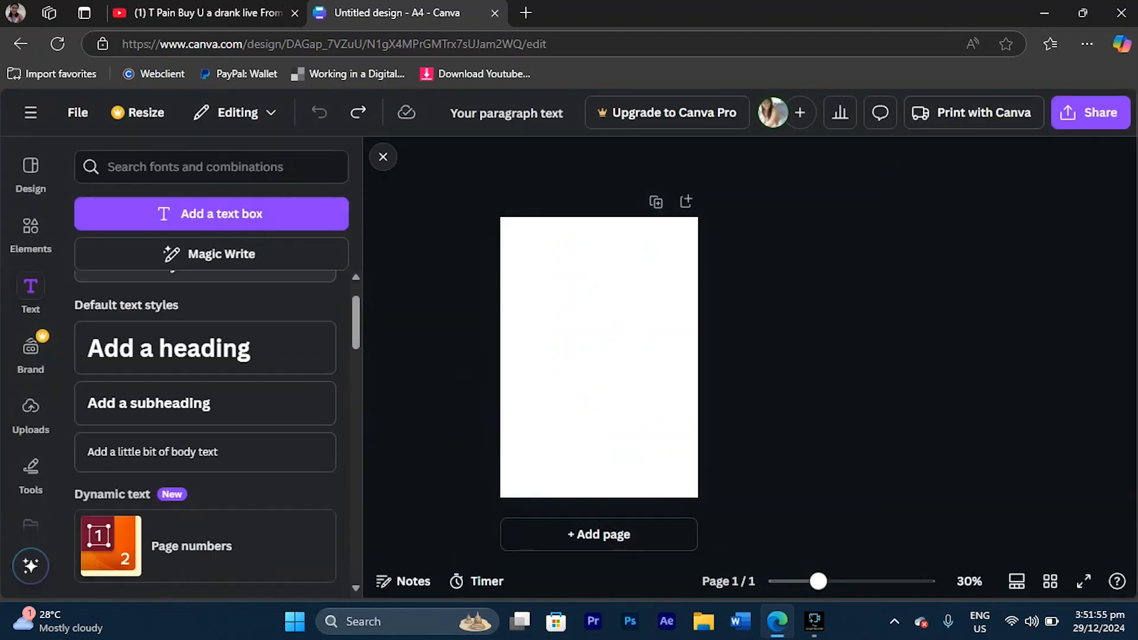
scroll(205, 355, "up", 1)
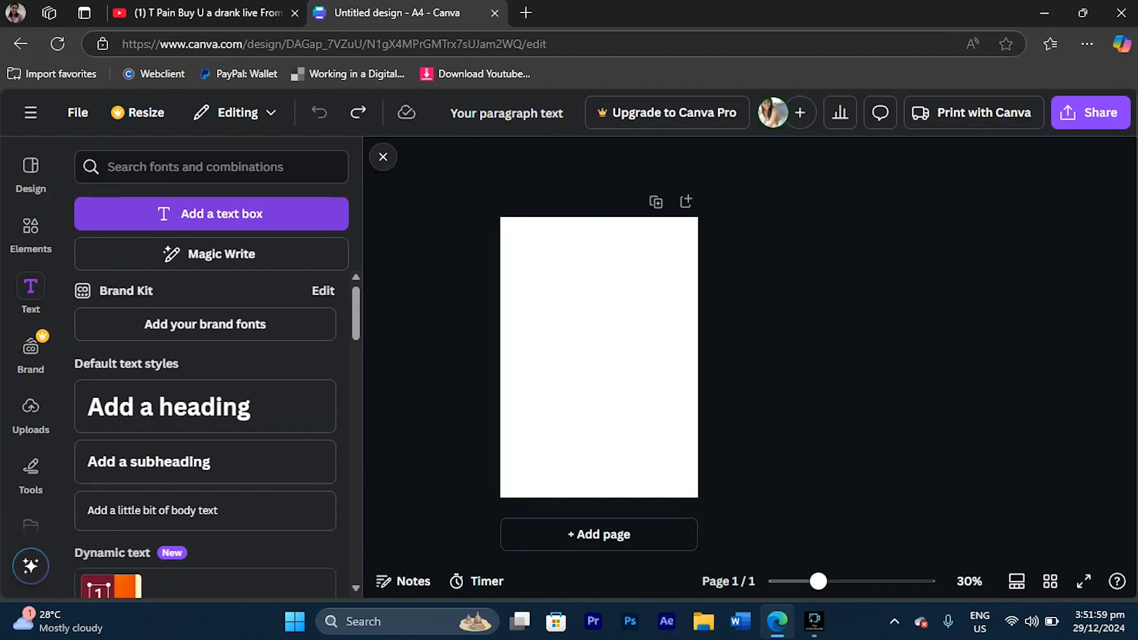
Add an empty text box to the page and remove it again
left_click(211, 213)
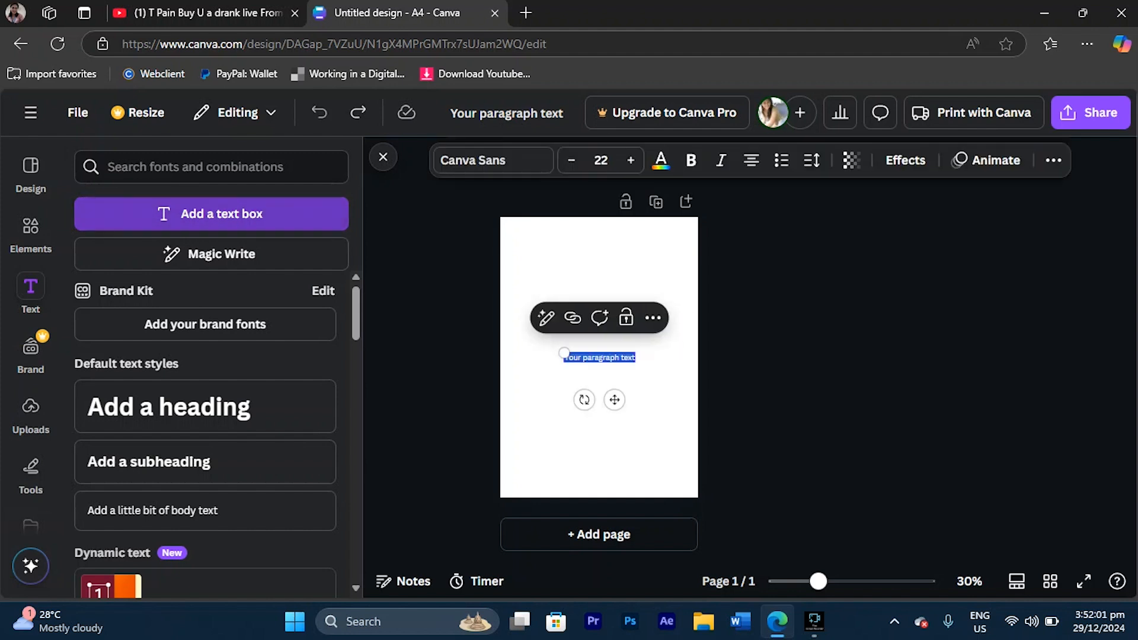
key("BackSpace")
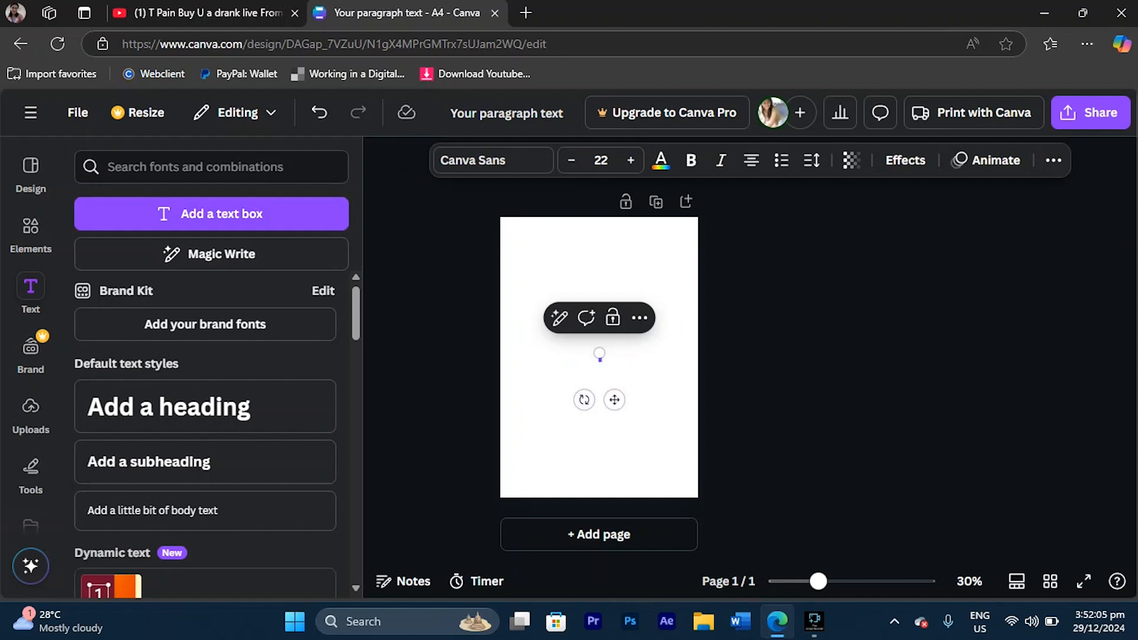
key("BackSpace")
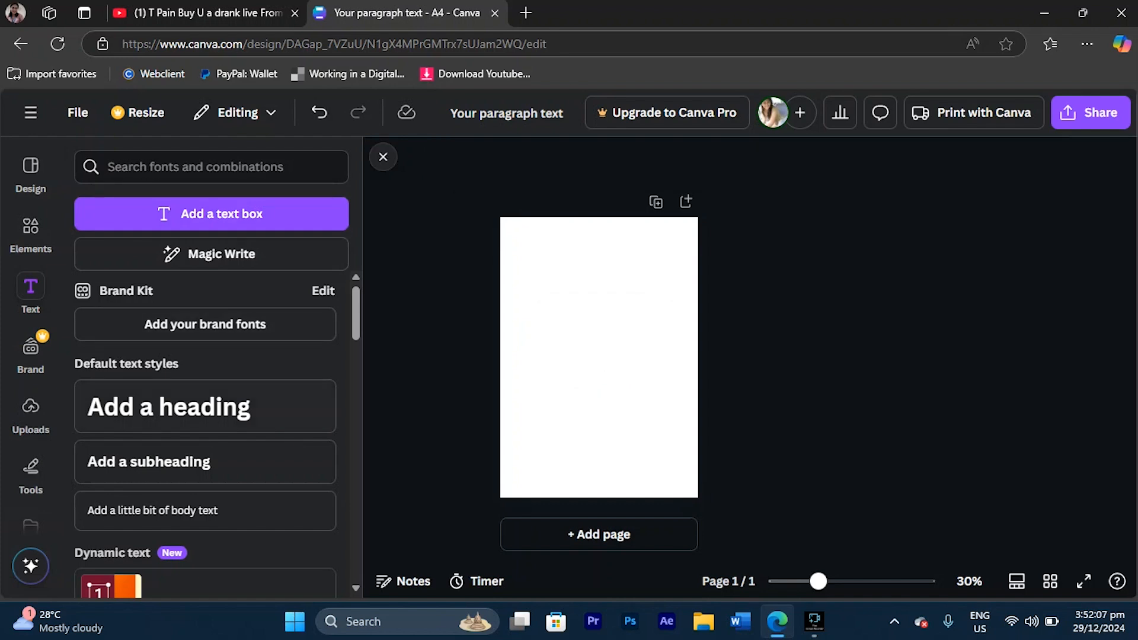
Examine the default text styles and the dynamic text options in the text library
scroll(205, 367, "down", 1)
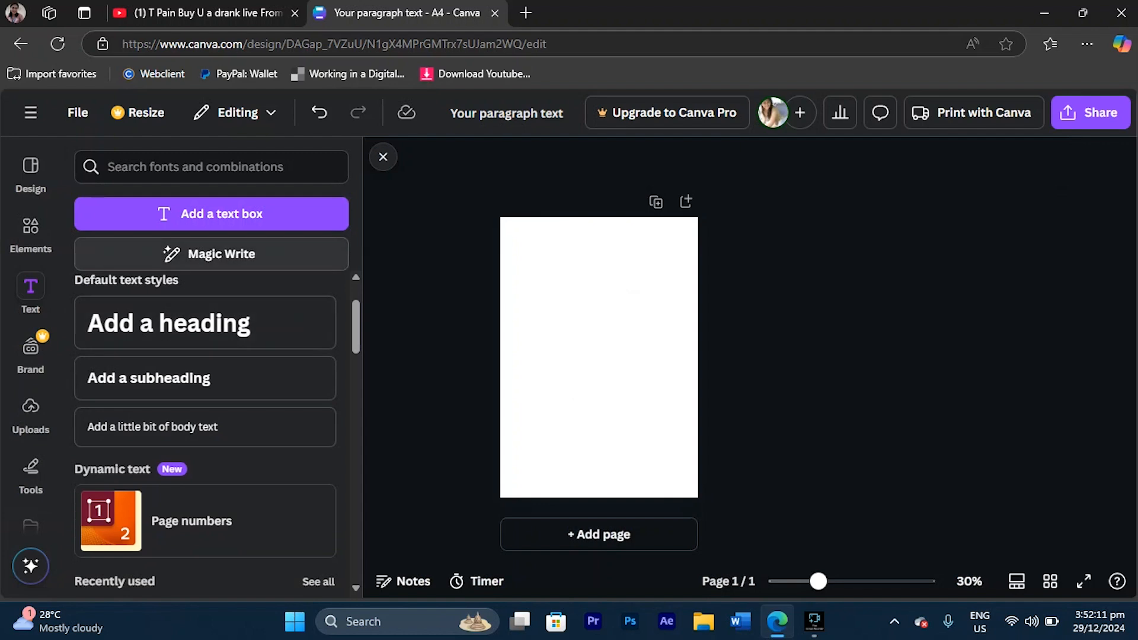
scroll(205, 367, "down", 1)
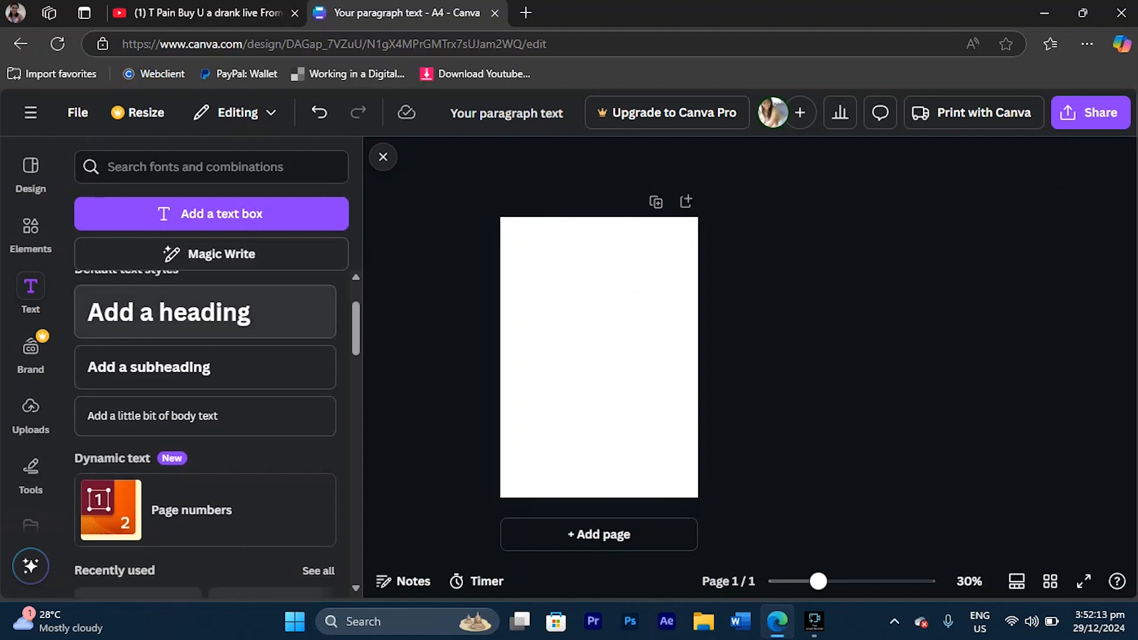
scroll(205, 367, "up", 2)
scroll(205, 368, "down", 1)
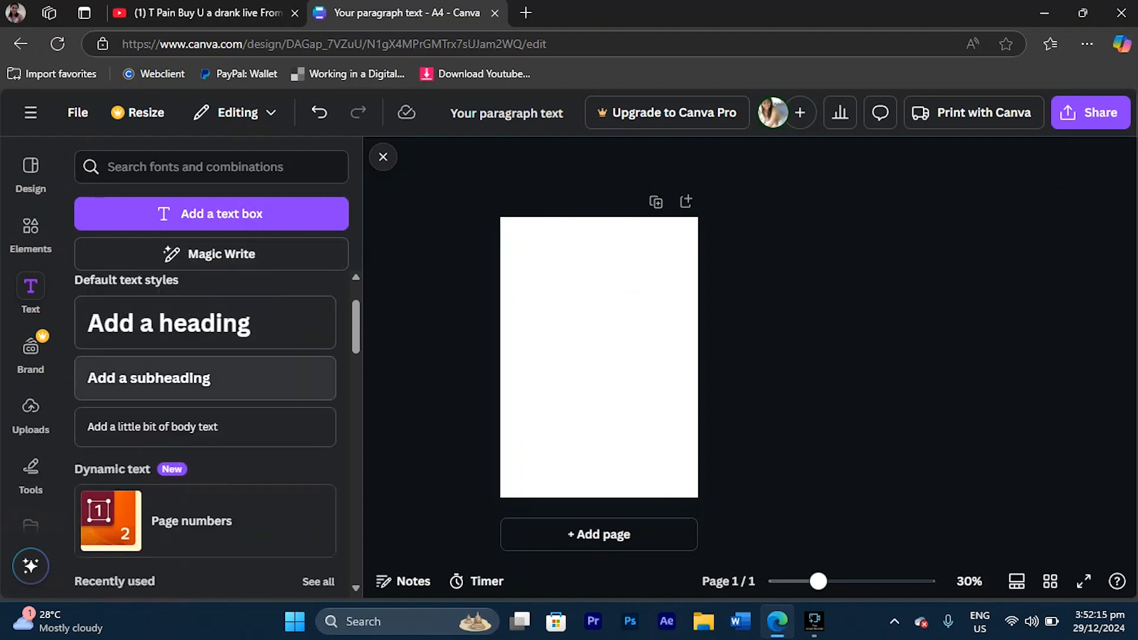
scroll(205, 368, "down", 2)
scroll(205, 367, "up", 2)
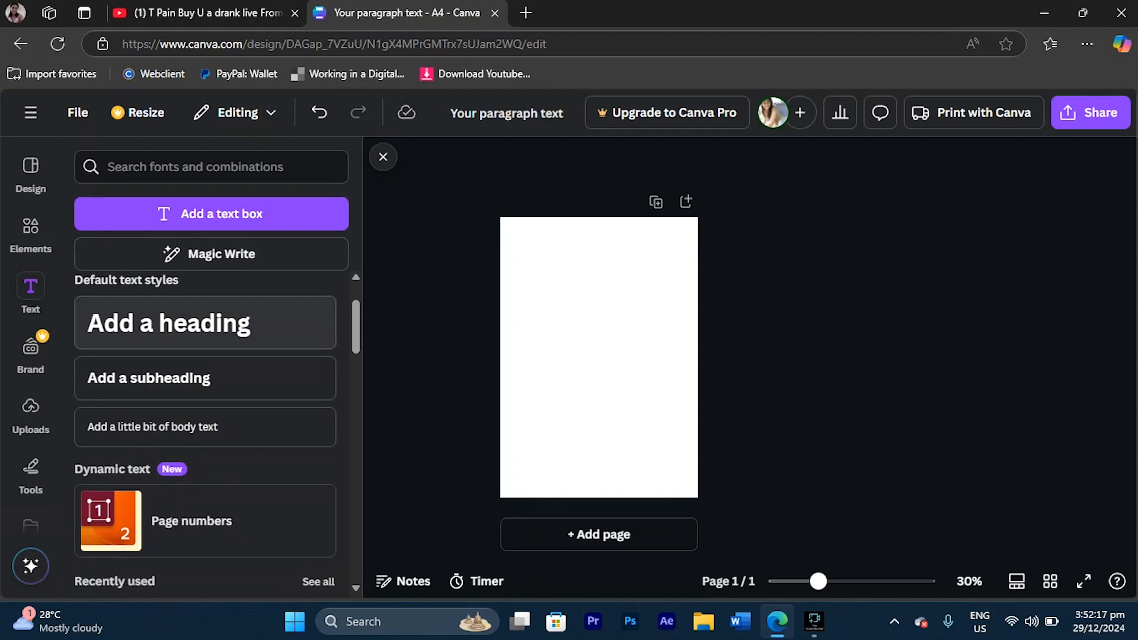
scroll(205, 332, "up", 1)
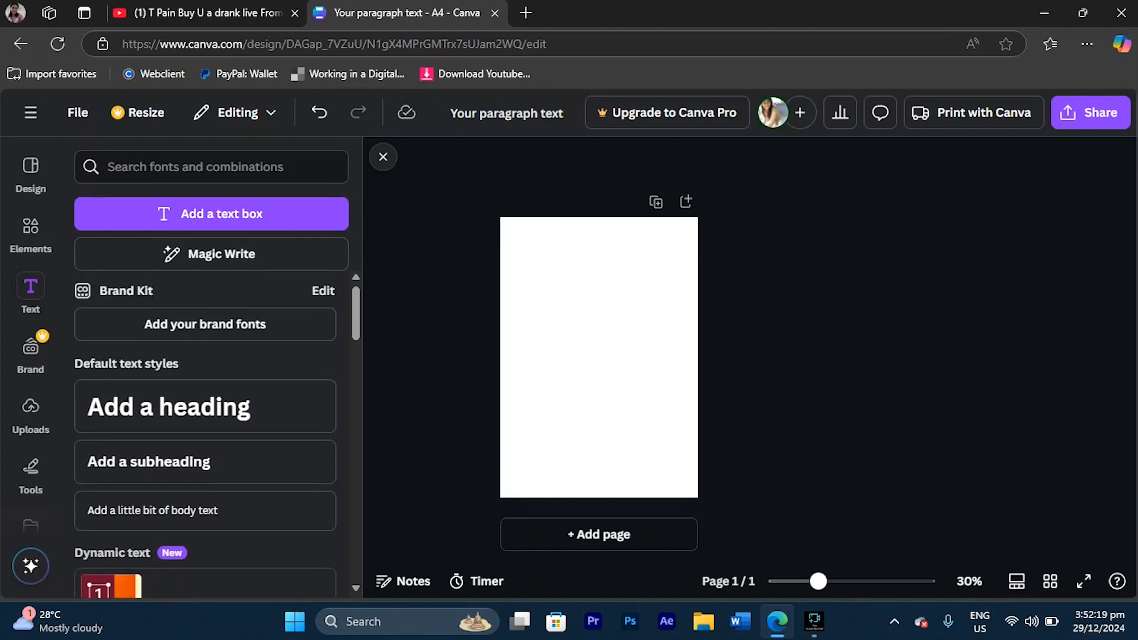
scroll(205, 407, "down", 4)
scroll(206, 407, "up", 4)
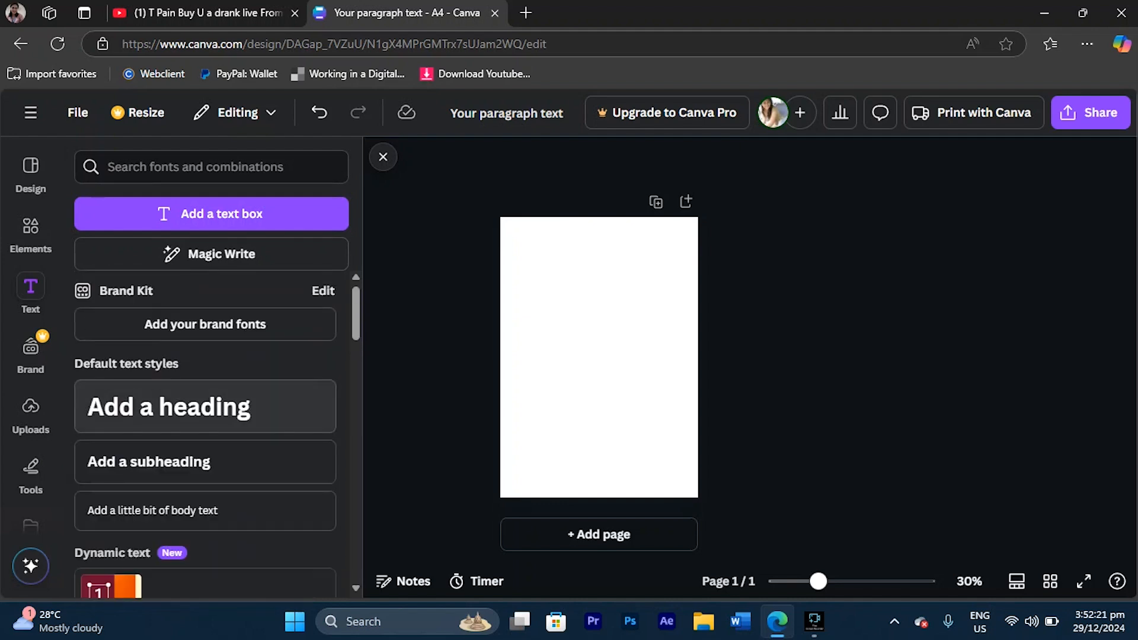
Add a default heading, a subheading and a little bit of body text to the page
left_click(205, 406)
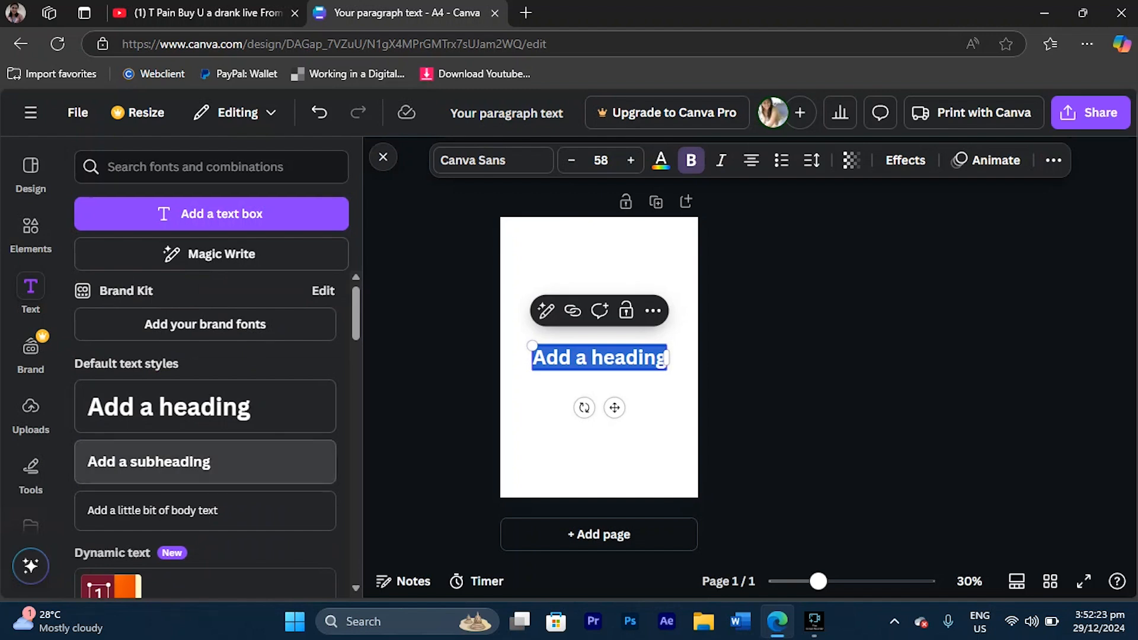
left_click(205, 462)
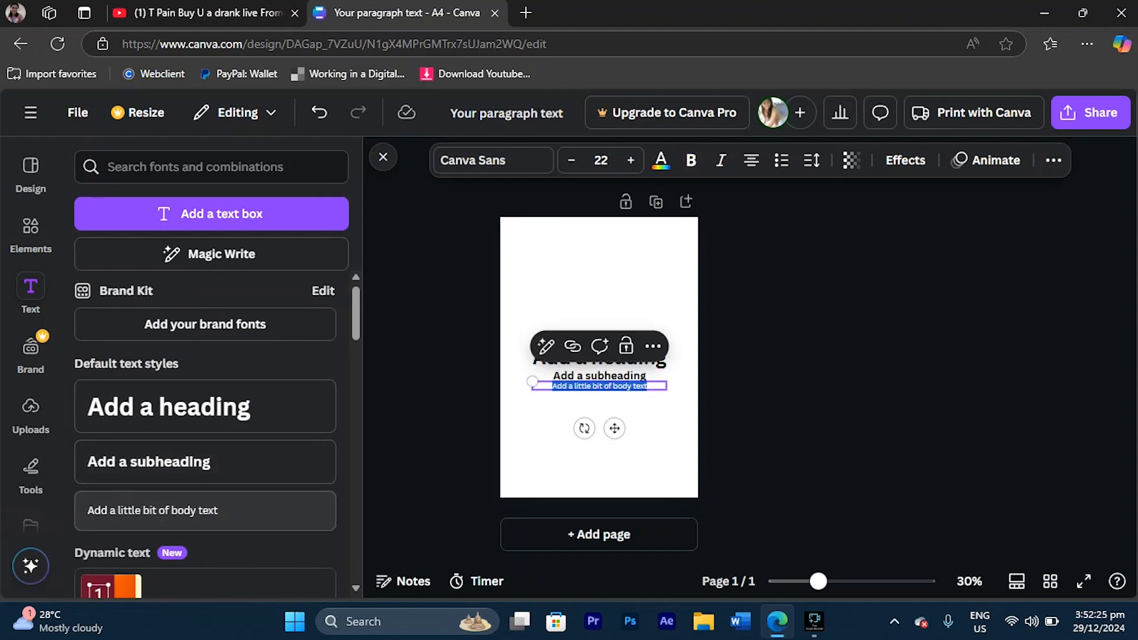
left_click(205, 510)
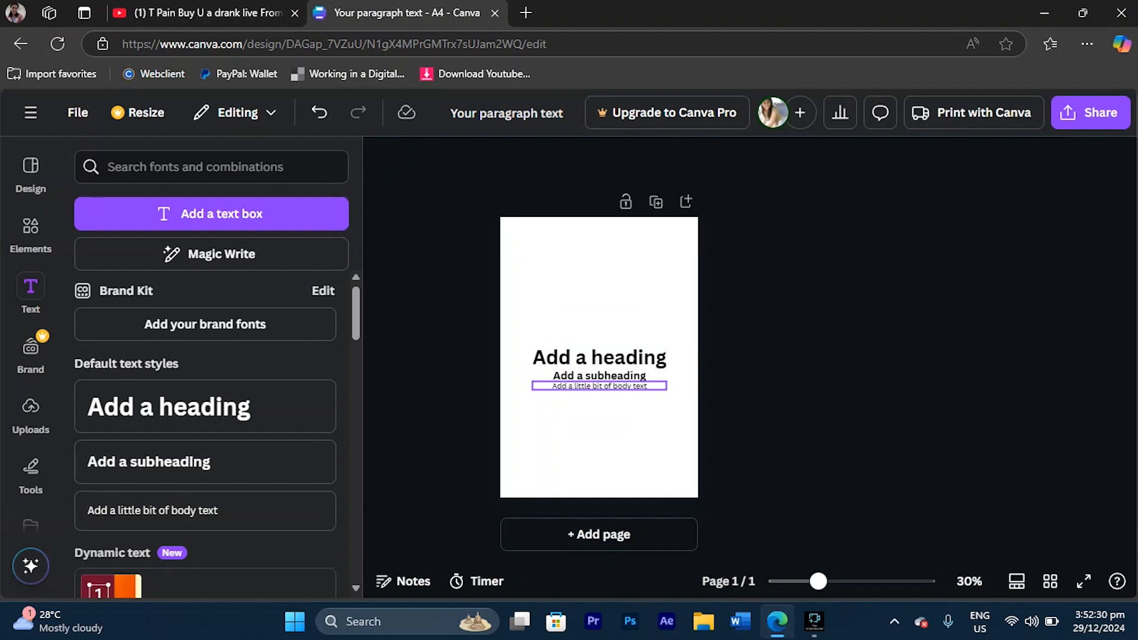
Replace the heading's placeholder text with a person's name
left_click(599, 357)
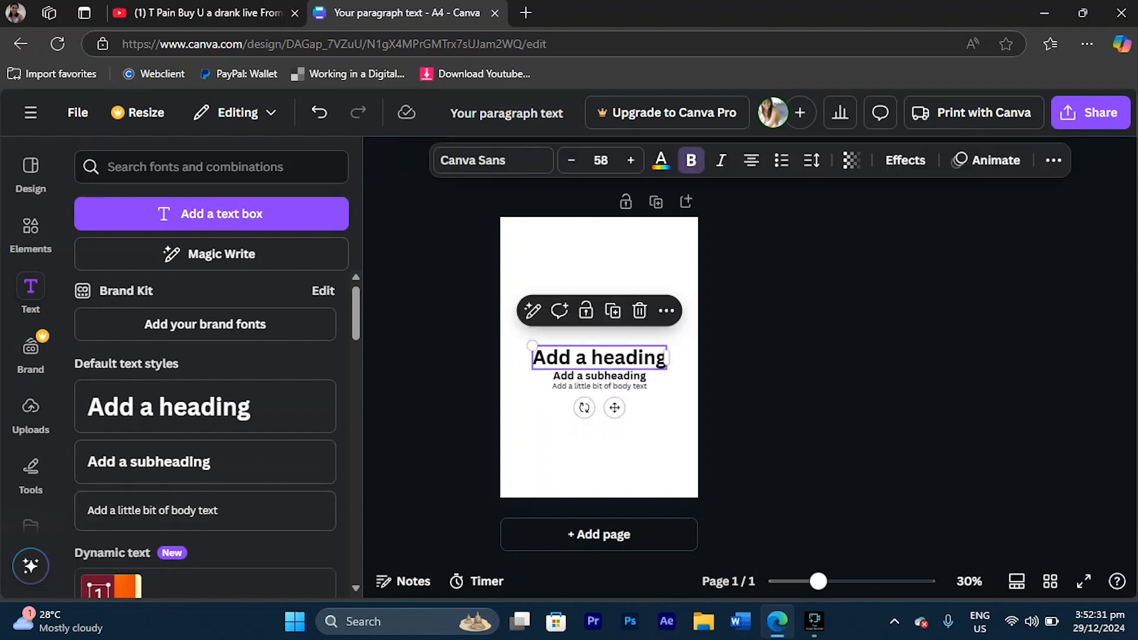
left_click(599, 358)
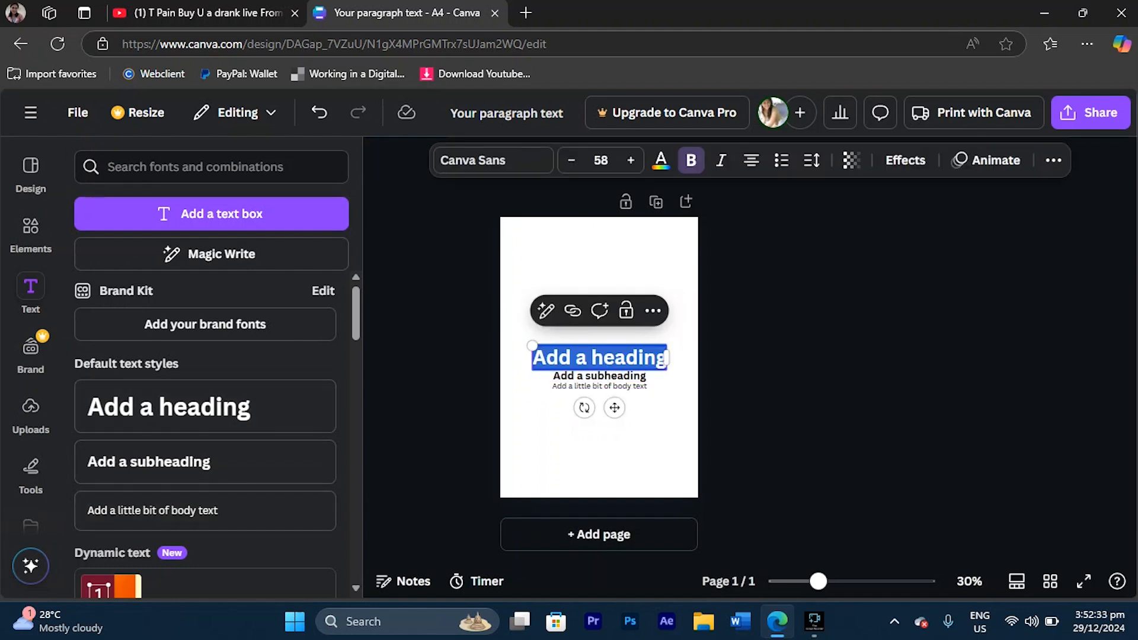
type("ta")
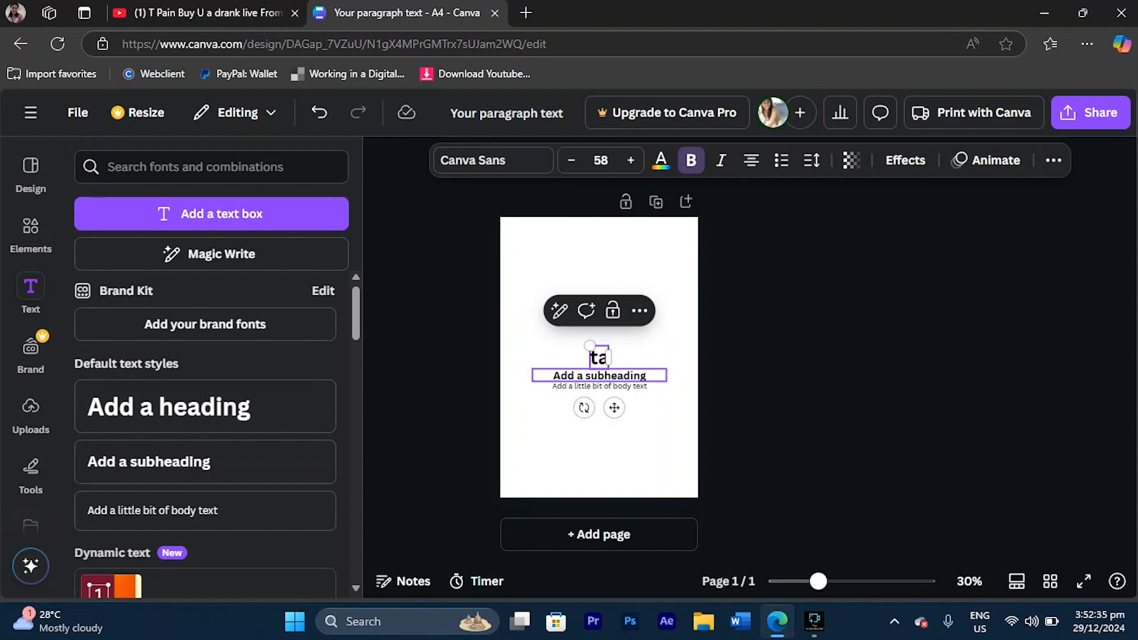
type("eTRI")
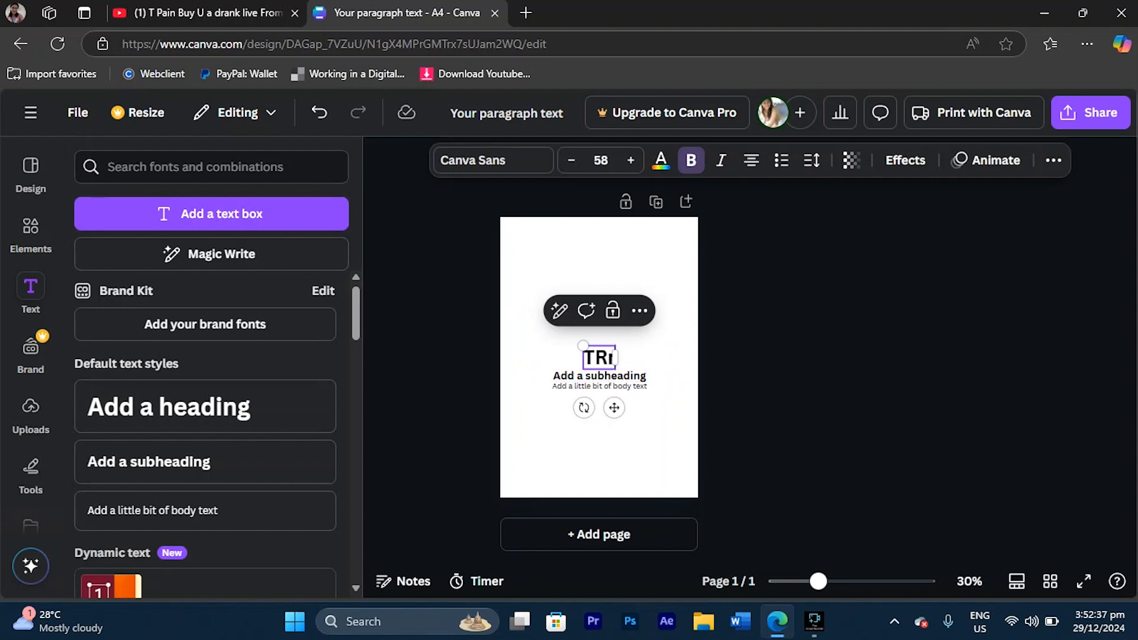
key("BackSpace")
key("BackSpace")
type("arsheld")
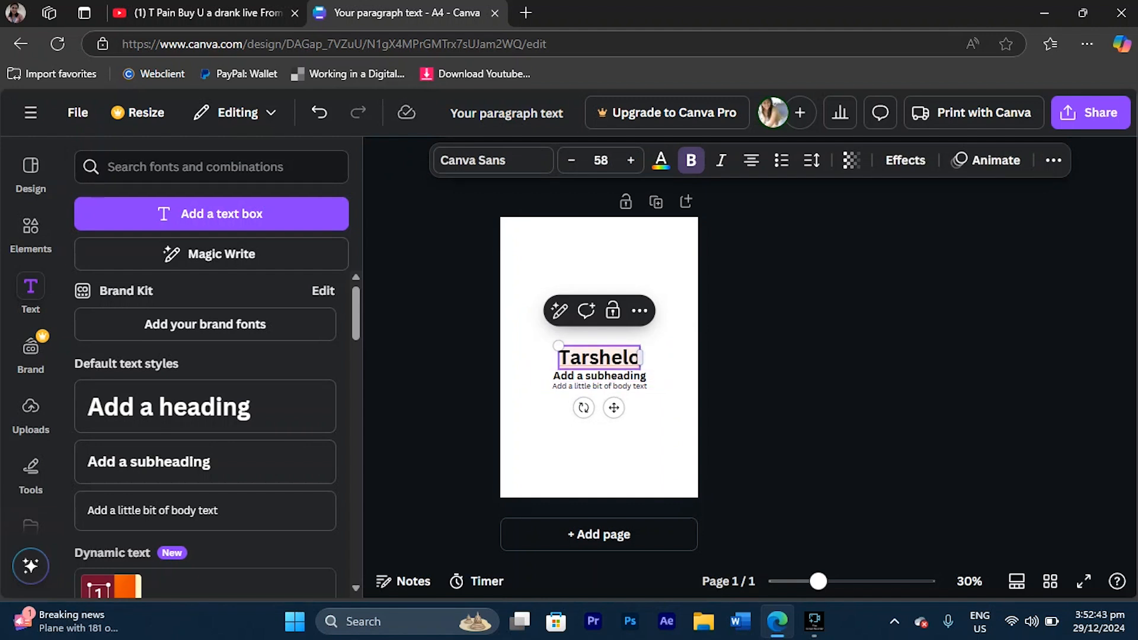
Enlarge the heading to font size 85.3 and move it higher above the subheading
left_click_drag(558, 345, 520, 334)
left_click_drag(595, 408, 614, 385)
scroll(205, 415, "down", 1)
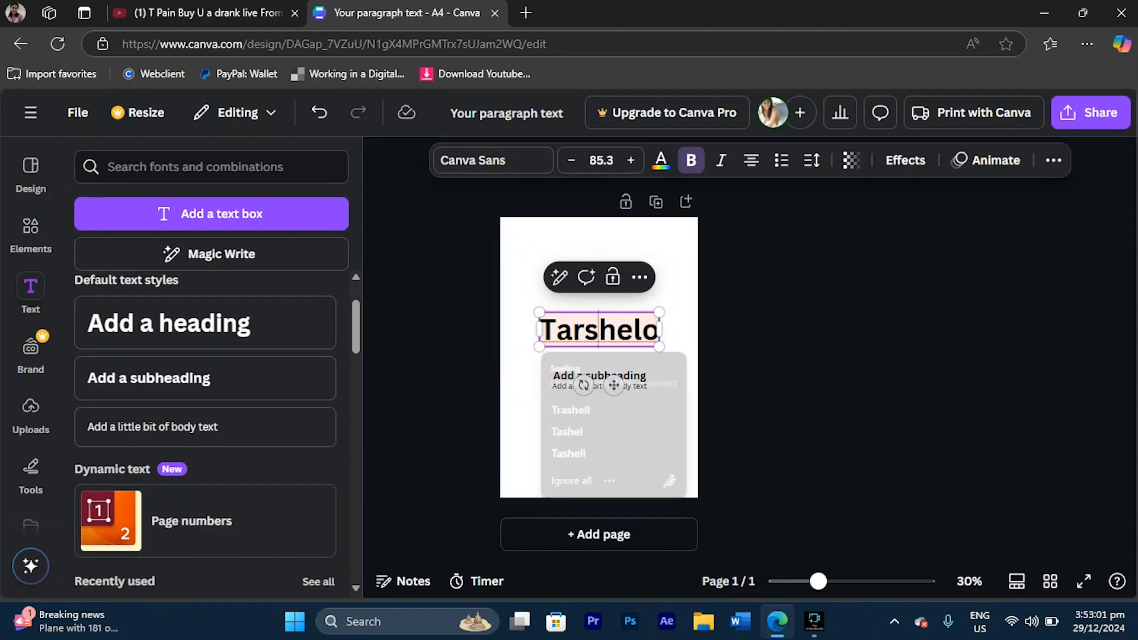
double_click(599, 329)
left_click(616, 329)
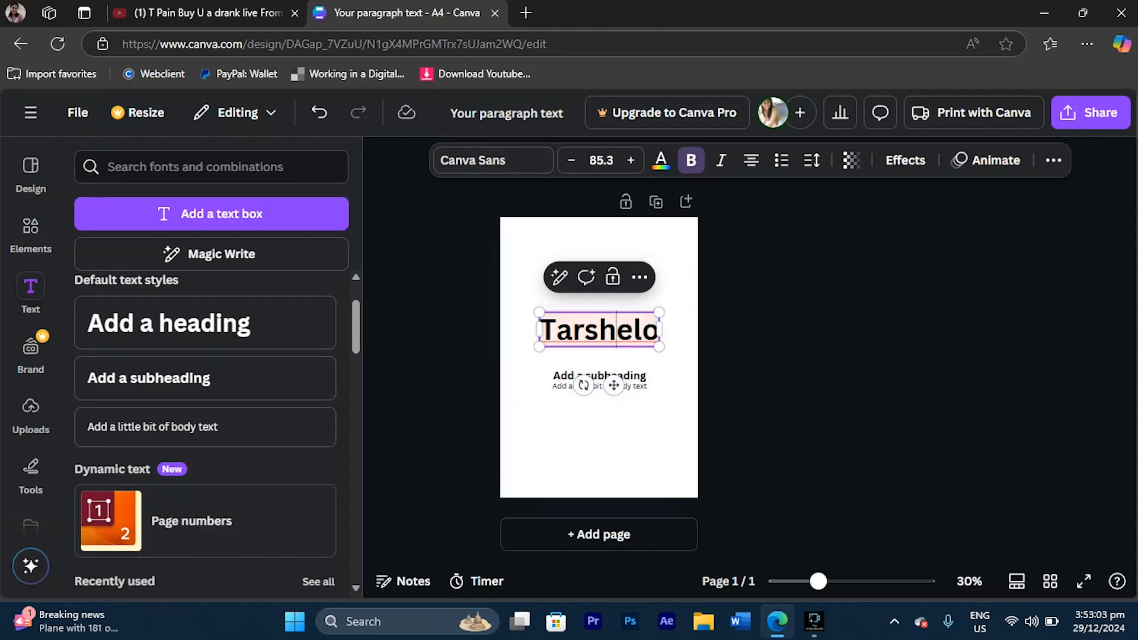
Try Anton, Archivo Black, Moontime and The Seasons on the heading text, and settle on the HK Modular font
double_click(616, 330)
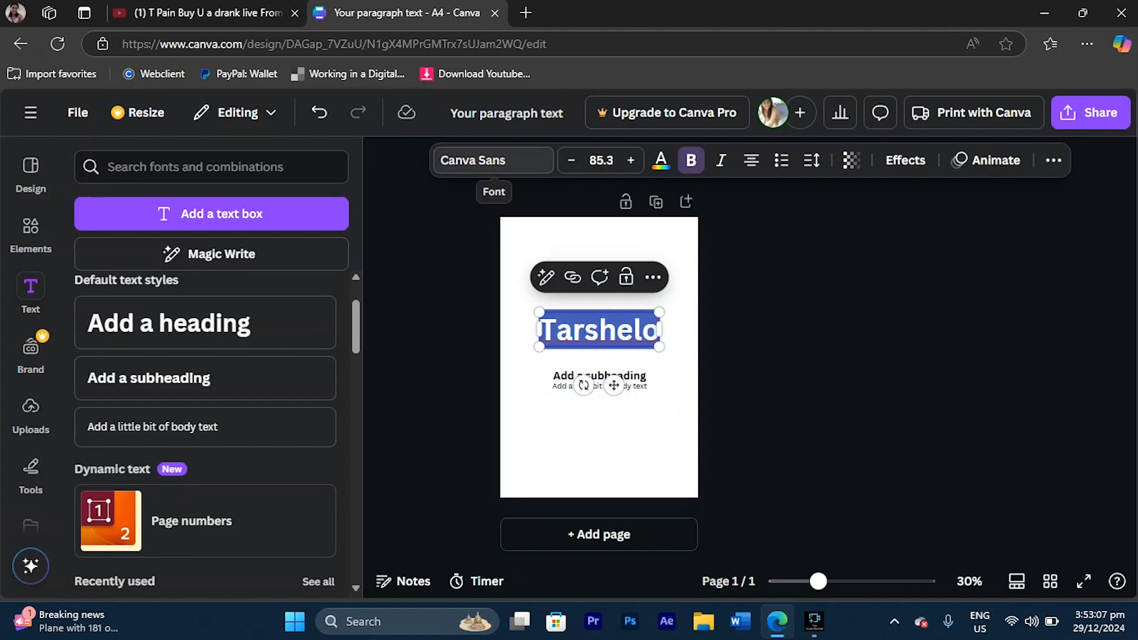
left_click(494, 160)
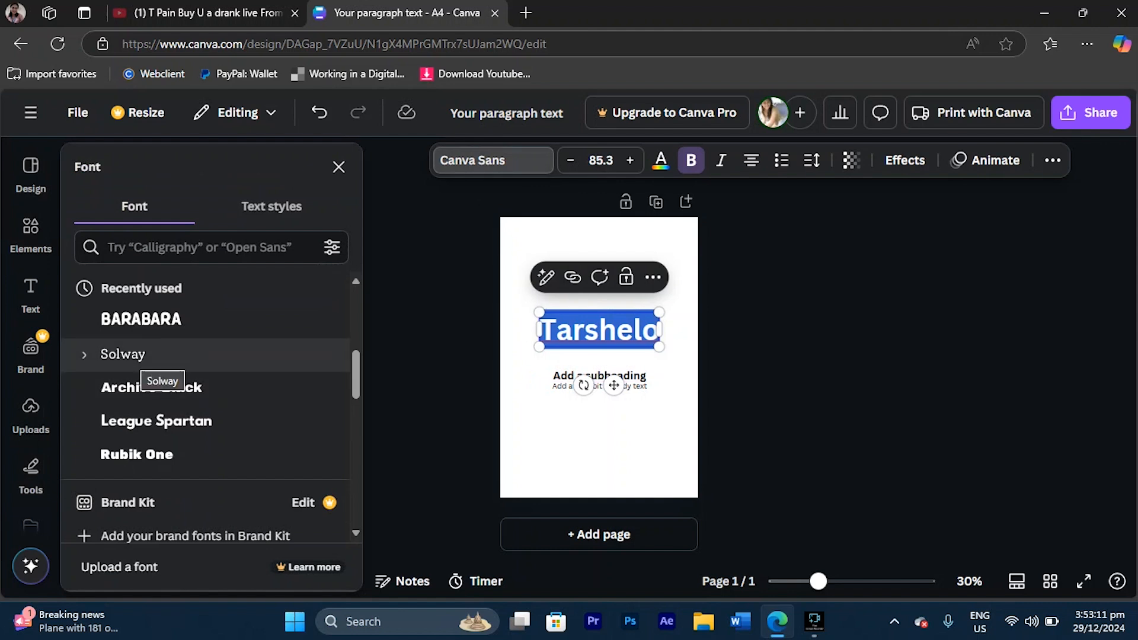
scroll(148, 377, "down", 2)
scroll(178, 388, "up", 4)
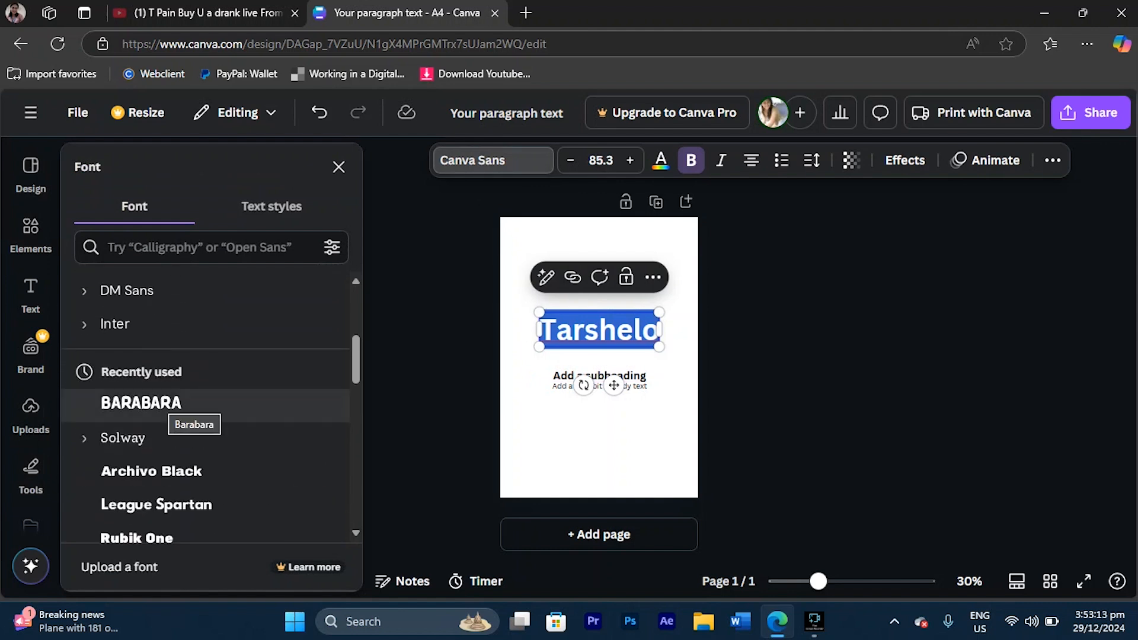
scroll(178, 389, "down", 3)
scroll(178, 385, "down", 4)
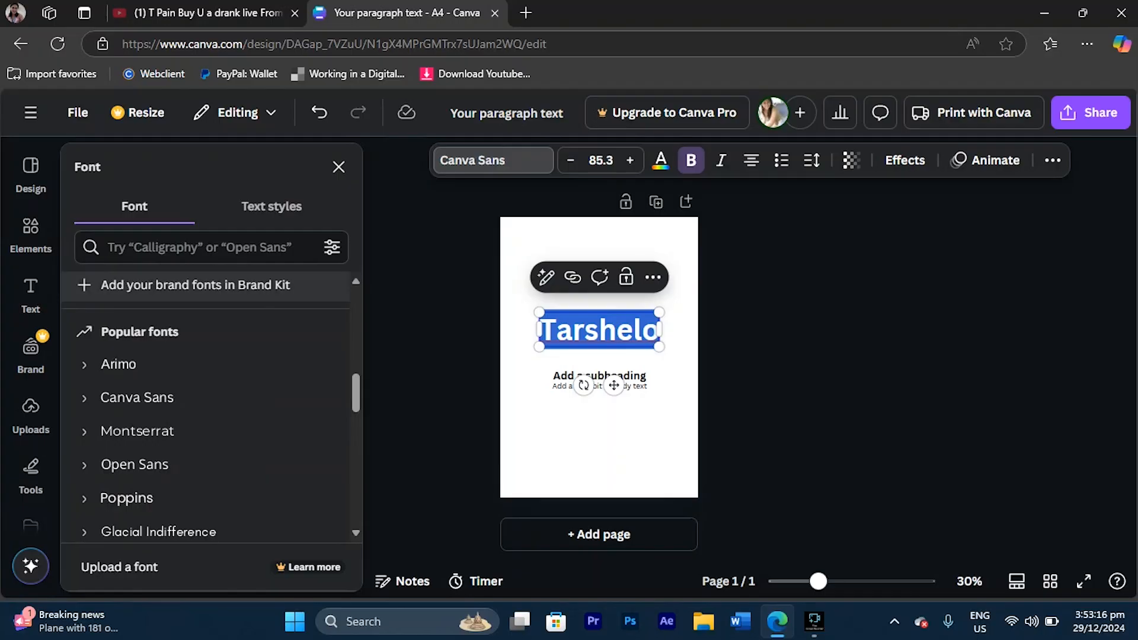
scroll(207, 409, "down", 3)
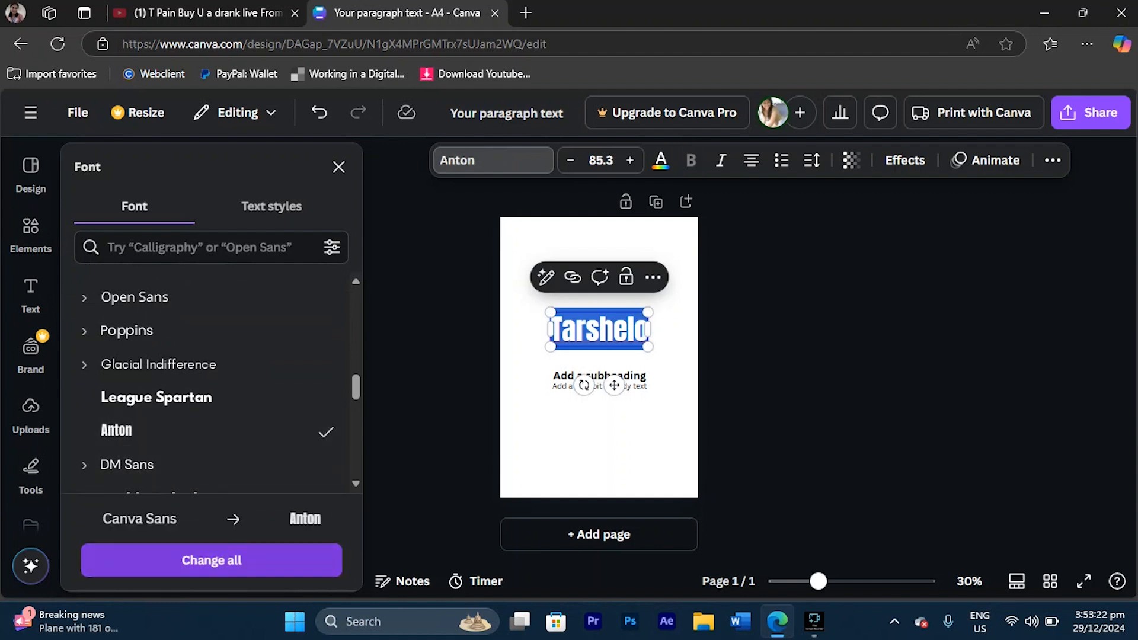
scroll(201, 463, "down", 3)
left_click(151, 330)
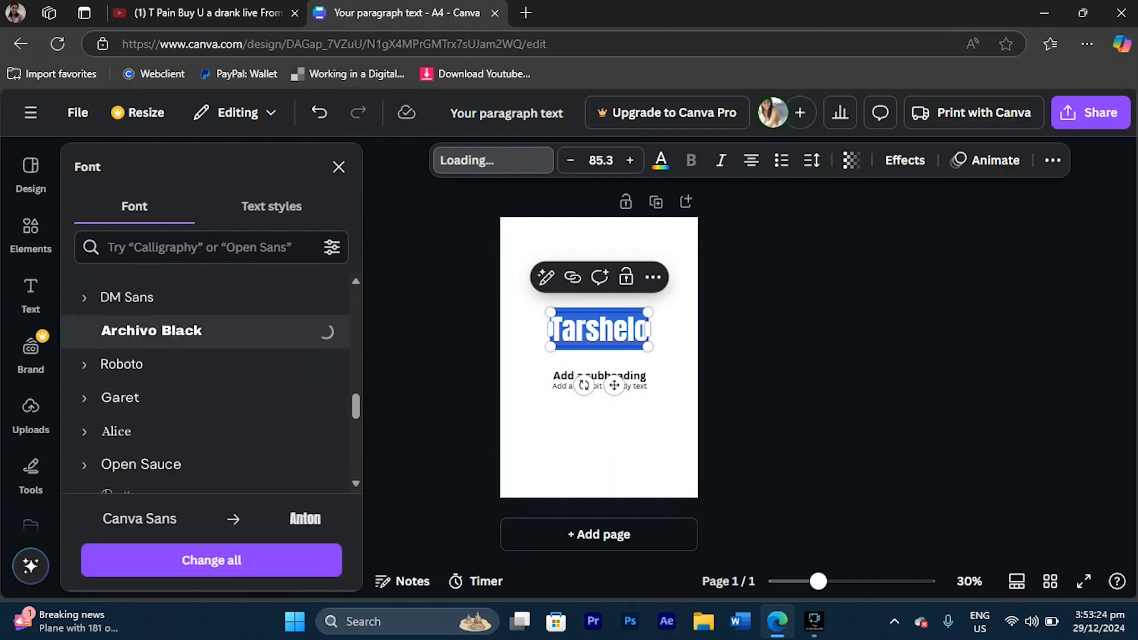
scroll(202, 385, "down", 3)
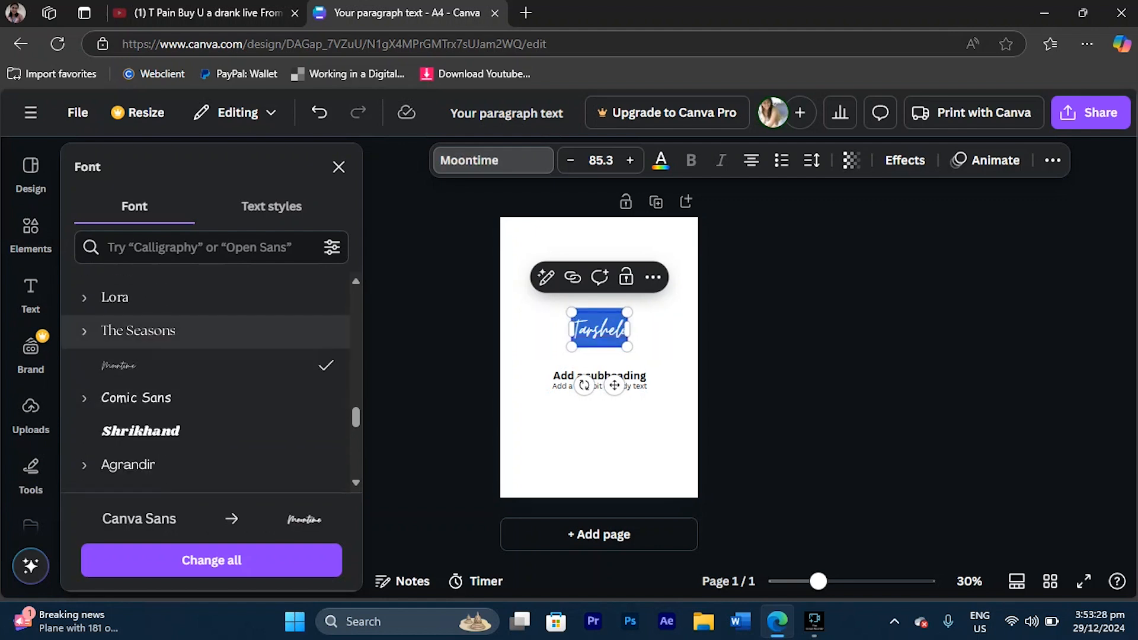
scroll(208, 380, "down", 5)
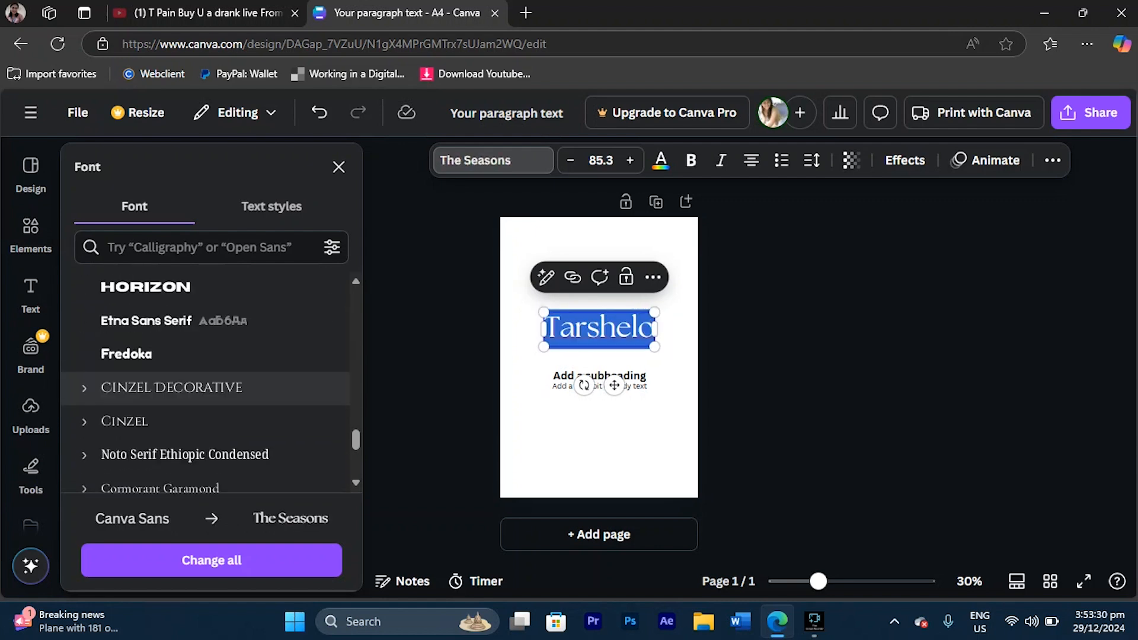
left_click(157, 481)
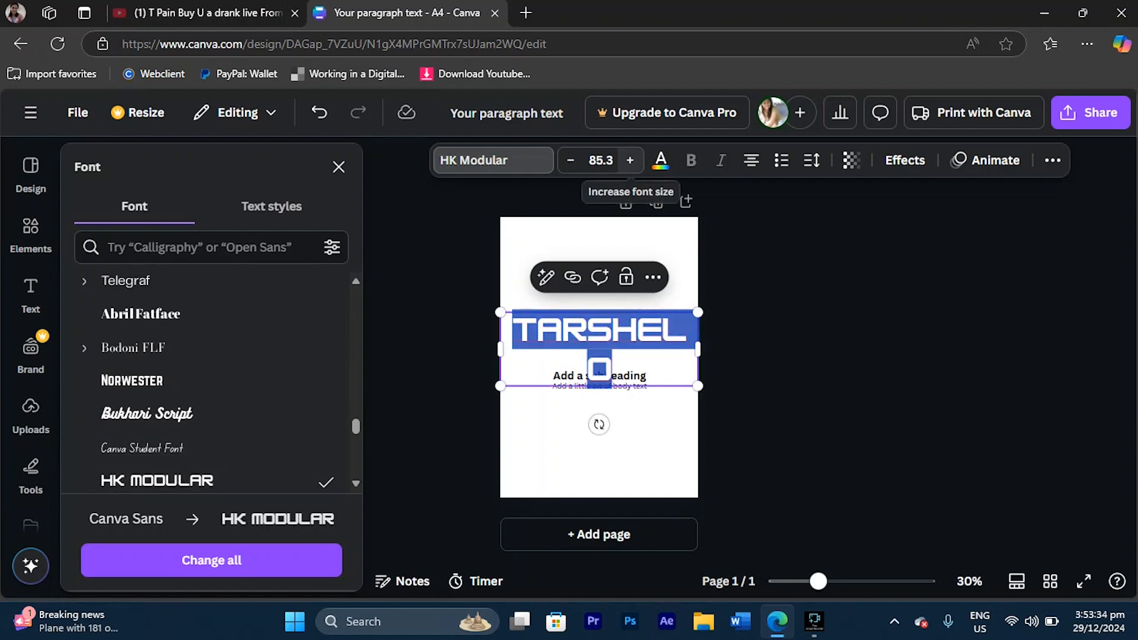
Increase the heading's font size to 98.3
left_click(630, 160)
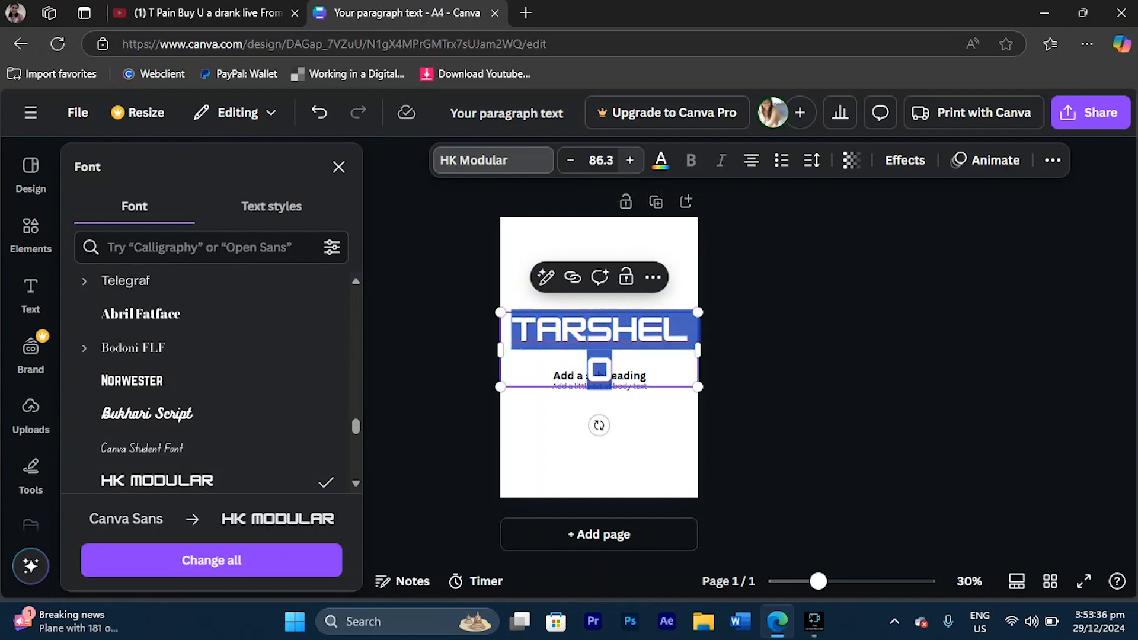
left_click(630, 160)
left_click(630, 160)
left_click(630, 160)
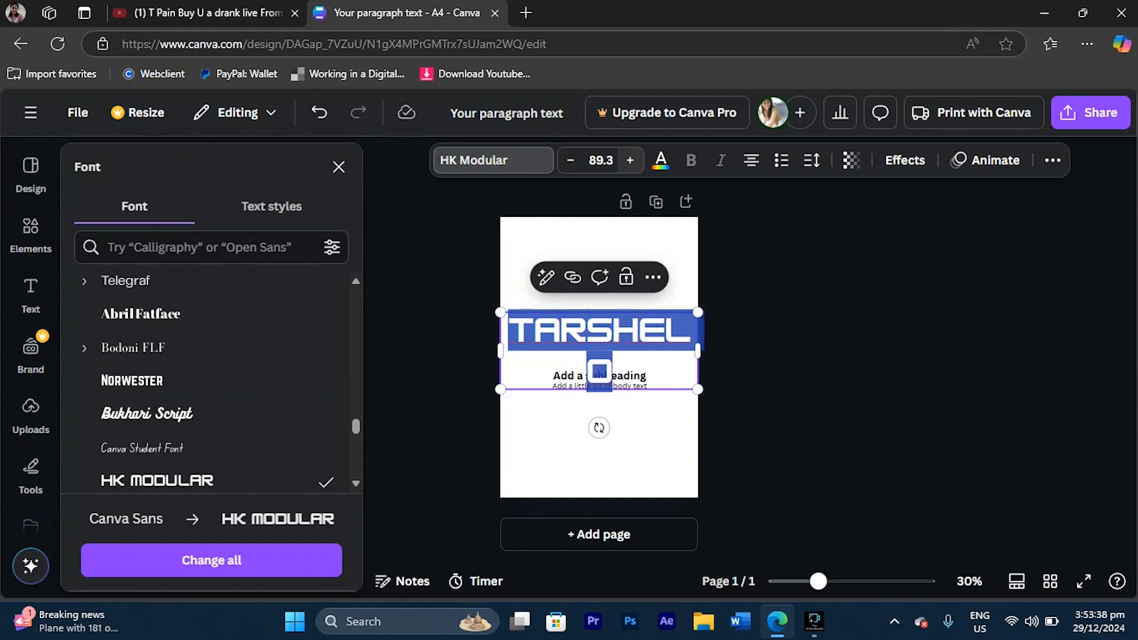
left_click(630, 160)
left_click(630, 160)
left_click(630, 160)
left_click(630, 160)
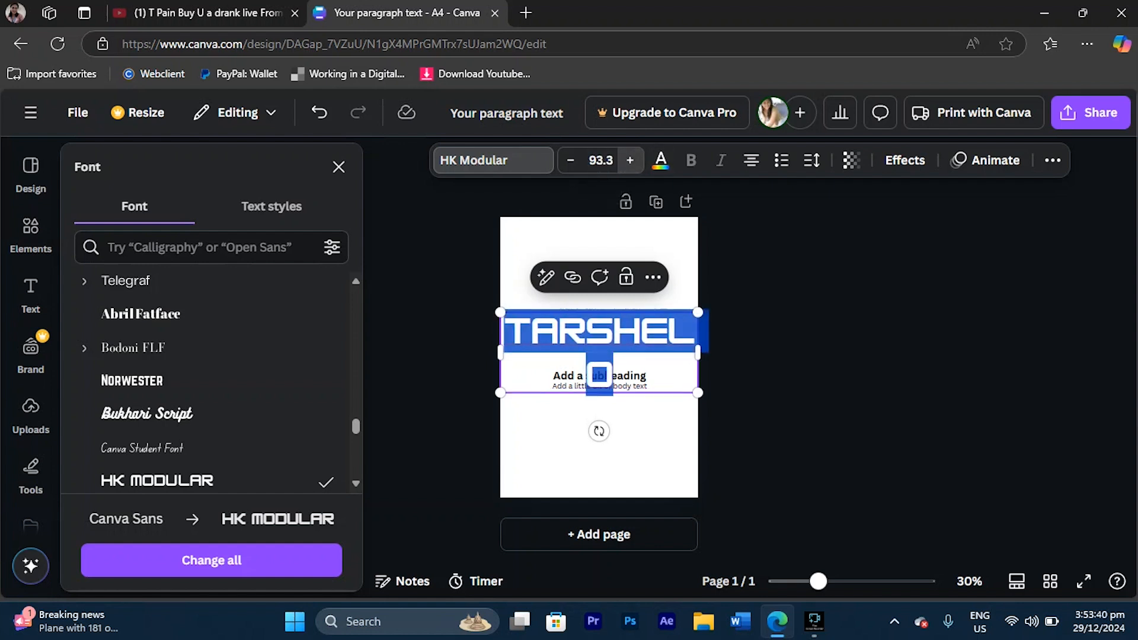
left_click(630, 160)
left_click(630, 160)
left_click(630, 160)
left_click(630, 160)
left_click(630, 160)
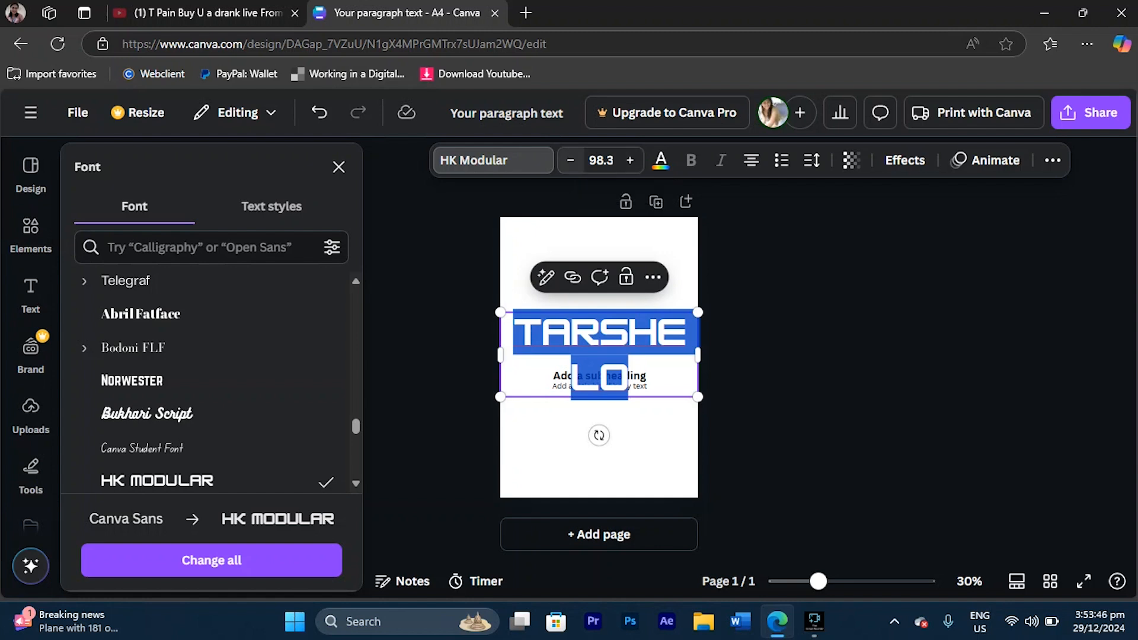
Reduce the heading's font size to 65.3 so the name fits on one line within the page
double_click(571, 160)
double_click(570, 160)
left_click(570, 160)
left_click(570, 160)
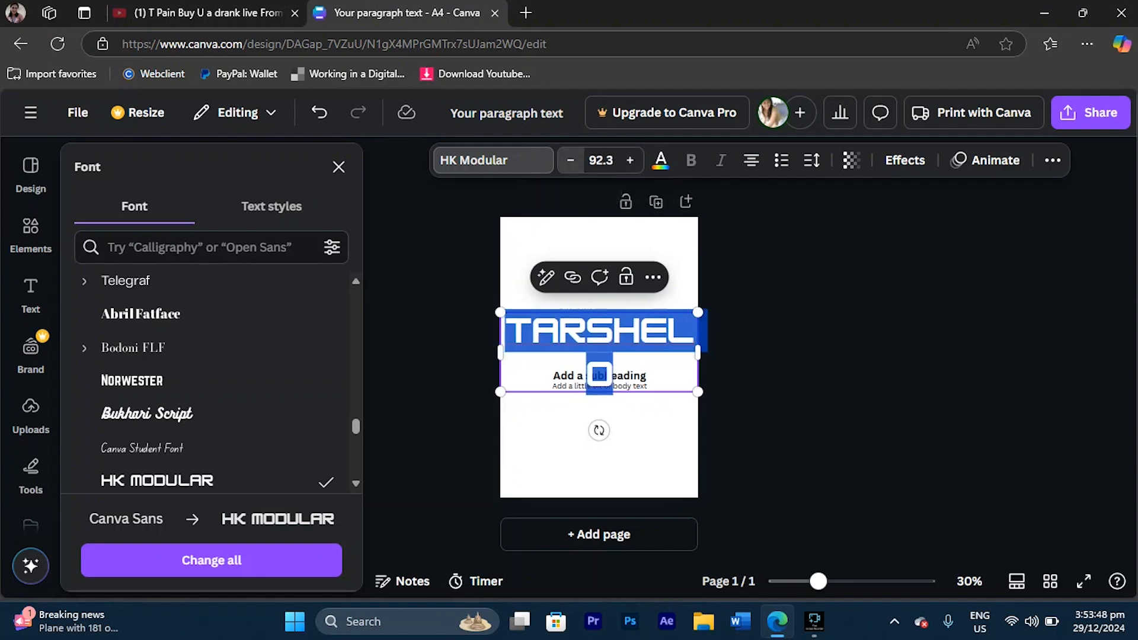
double_click(570, 160)
double_click(571, 160)
double_click(570, 160)
double_click(570, 160)
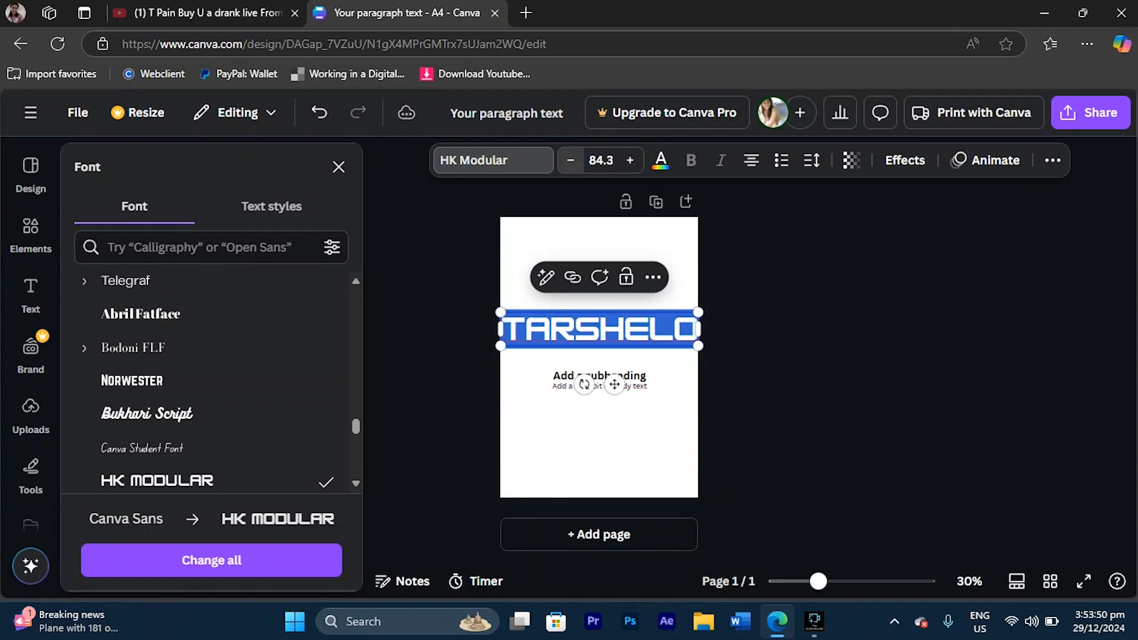
triple_click(570, 160)
triple_click(570, 160)
double_click(571, 160)
double_click(570, 160)
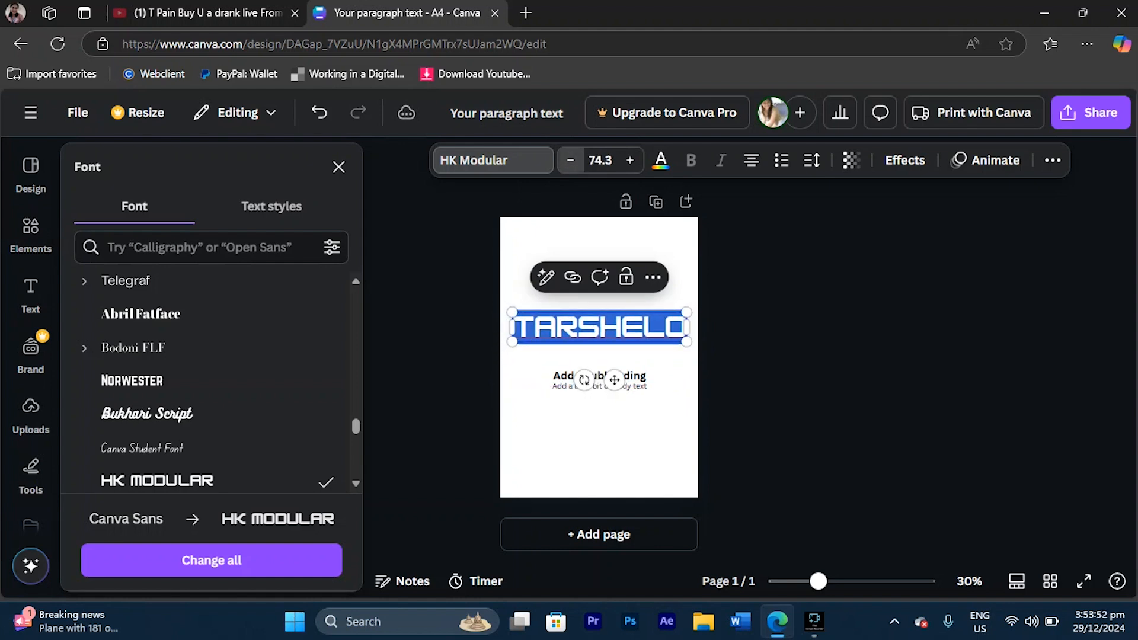
double_click(570, 160)
triple_click(571, 160)
triple_click(571, 160)
left_click(570, 160)
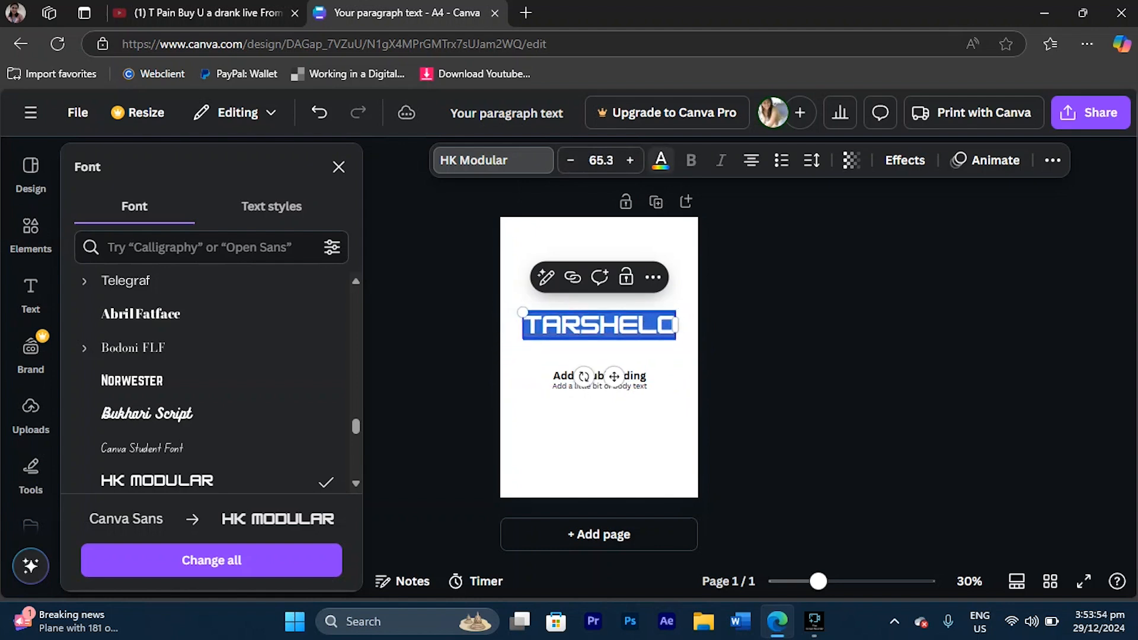
Try coral red and several other default solid colors on the heading, and settle on the bright cyan blue
left_click(661, 160)
scroll(138, 502, "down", 2)
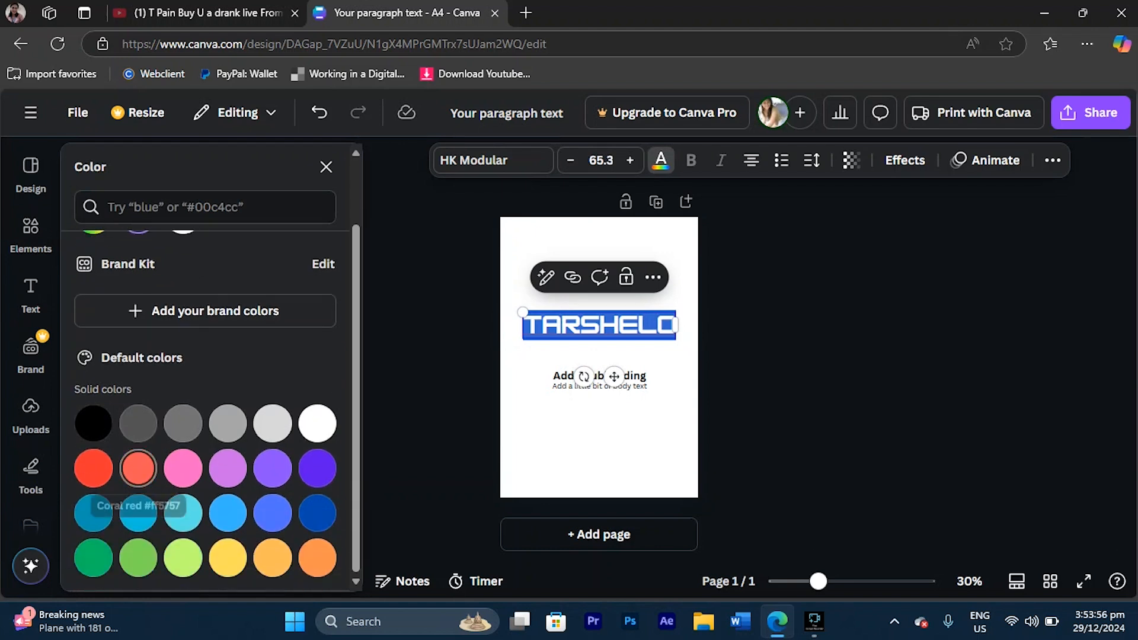
left_click(139, 468)
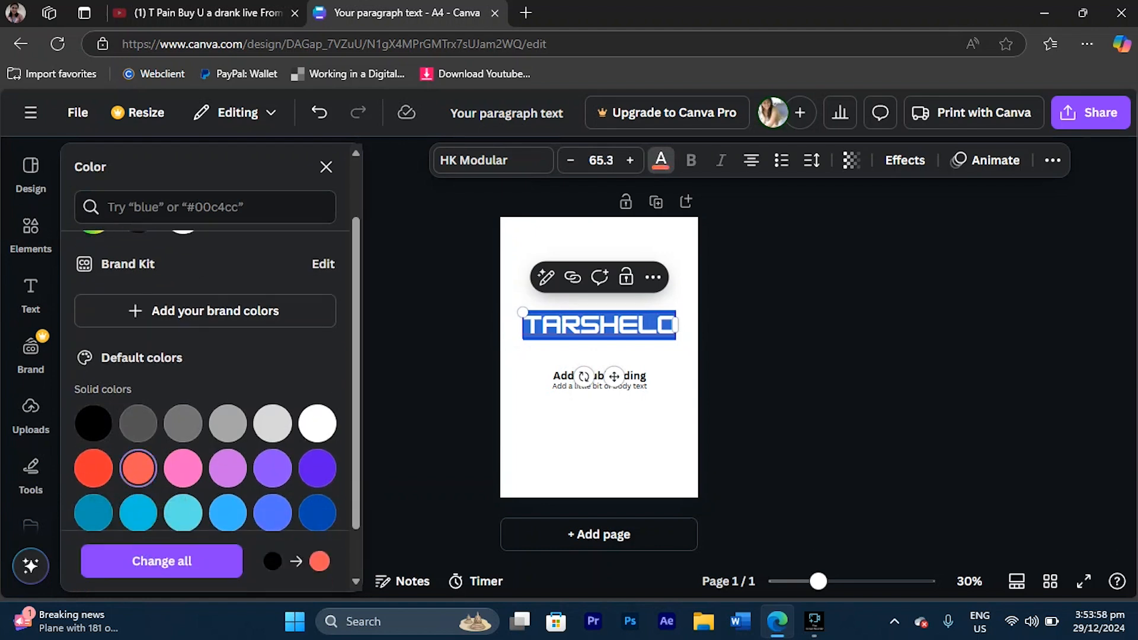
left_click(183, 513)
left_click(317, 469)
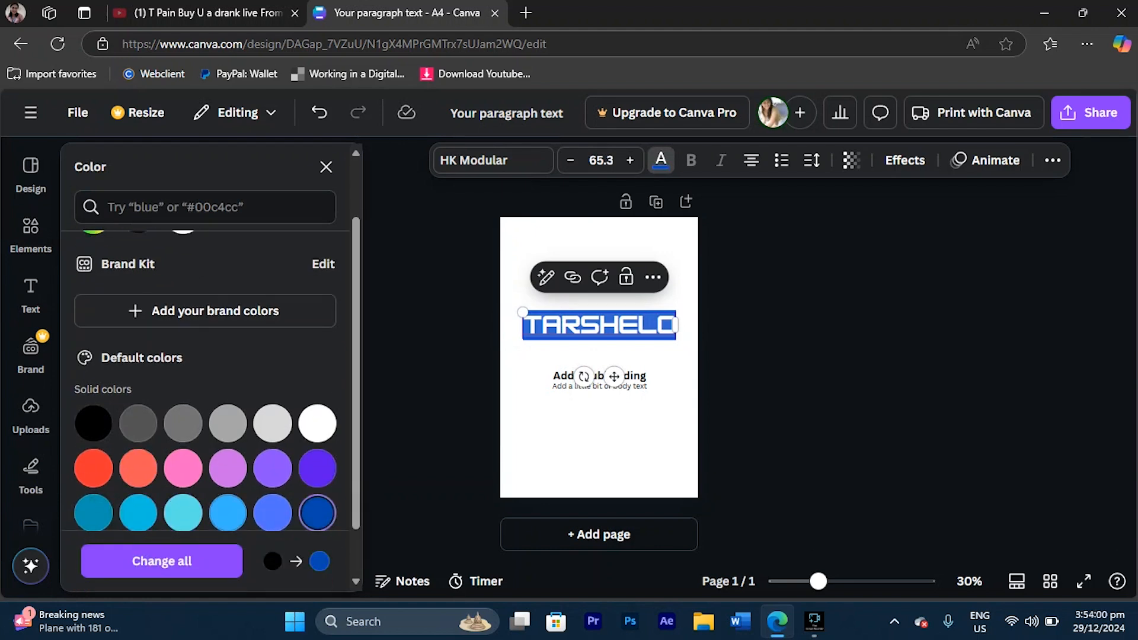
left_click(228, 513)
left_click(228, 468)
left_click(138, 512)
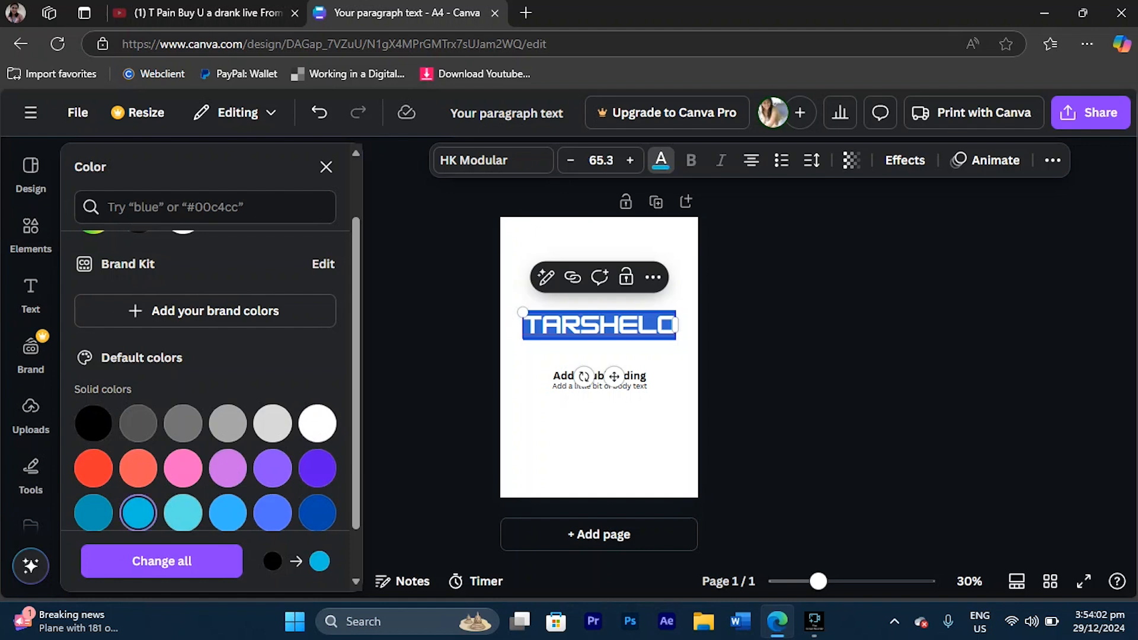
left_click(598, 442)
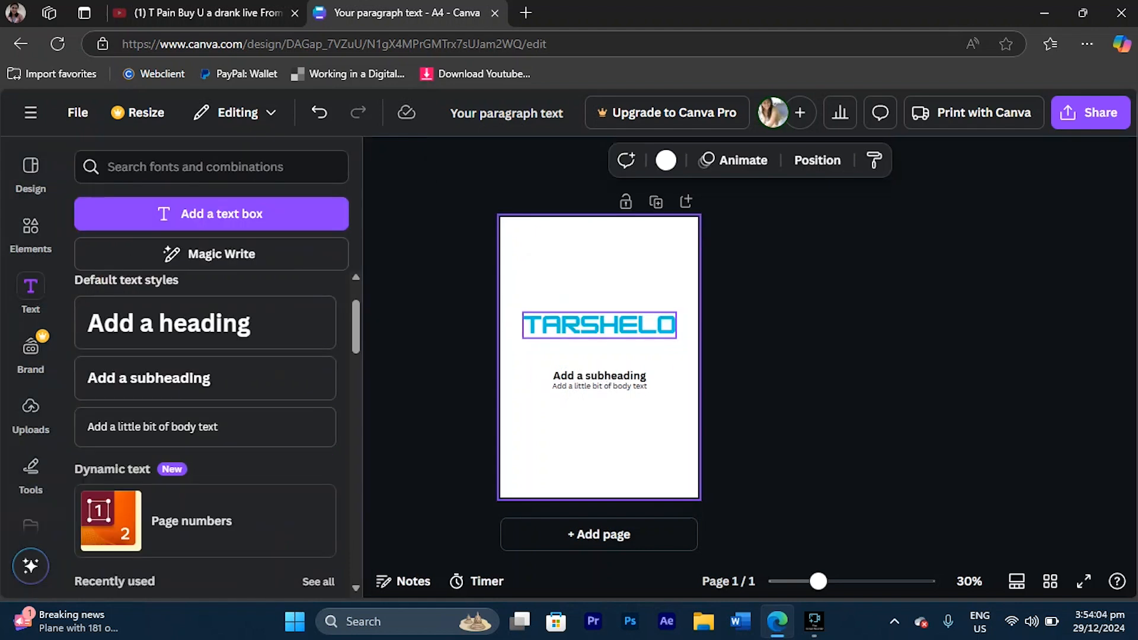
Fade the heading by setting its transparency to 41
double_click(599, 325)
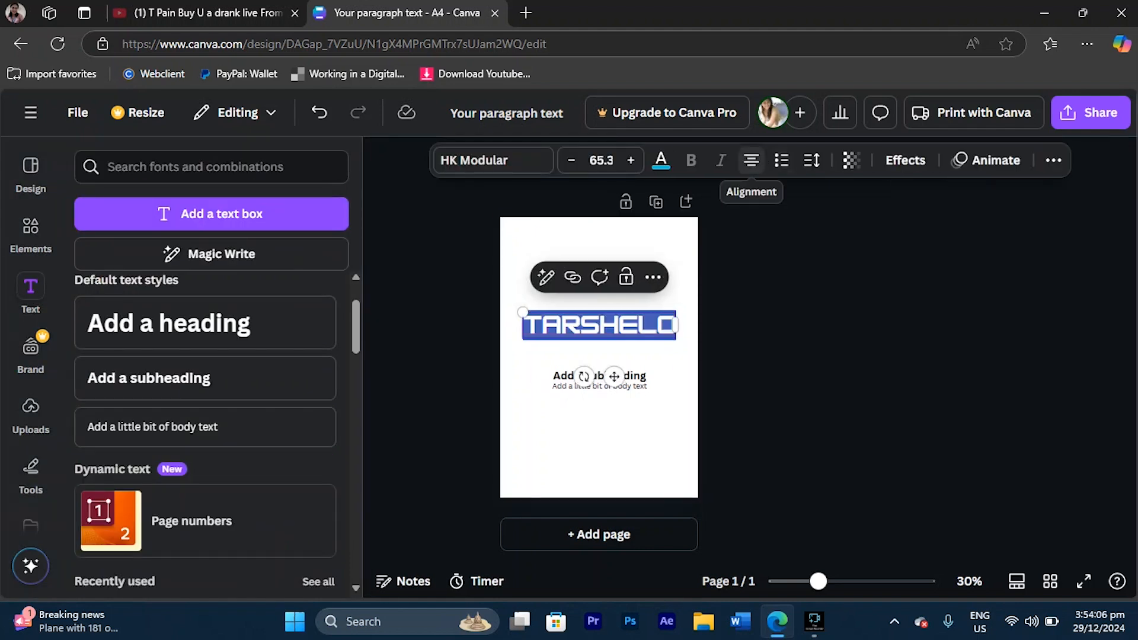
left_click(851, 160)
left_click_drag(889, 229, 818, 228)
left_click(599, 376)
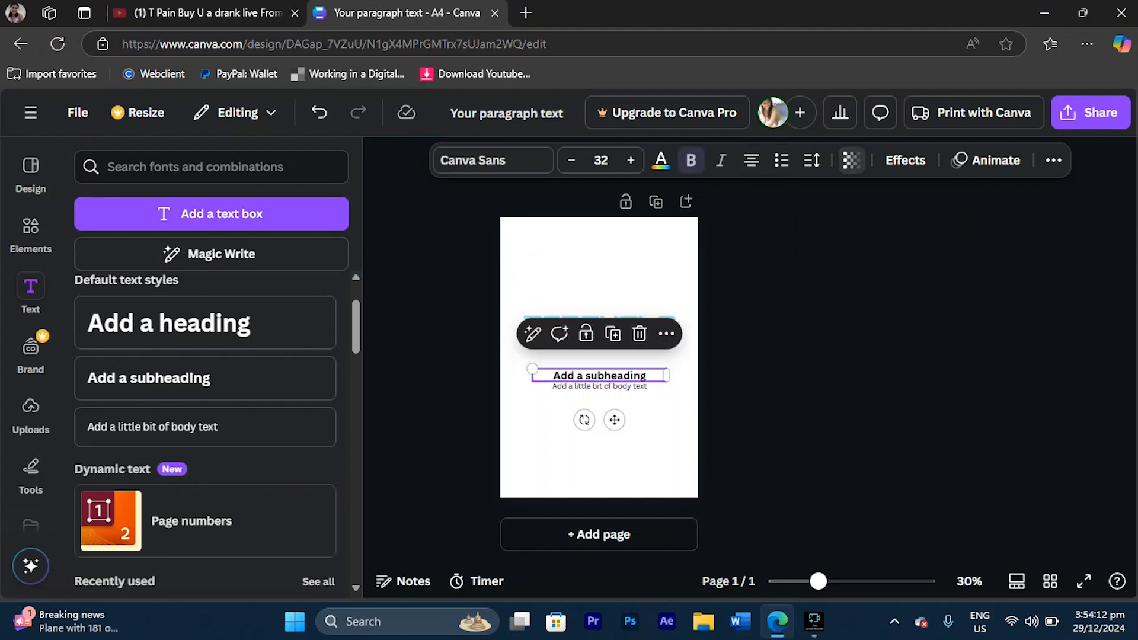
left_click(623, 358)
Restore the heading to full opacity
double_click(599, 326)
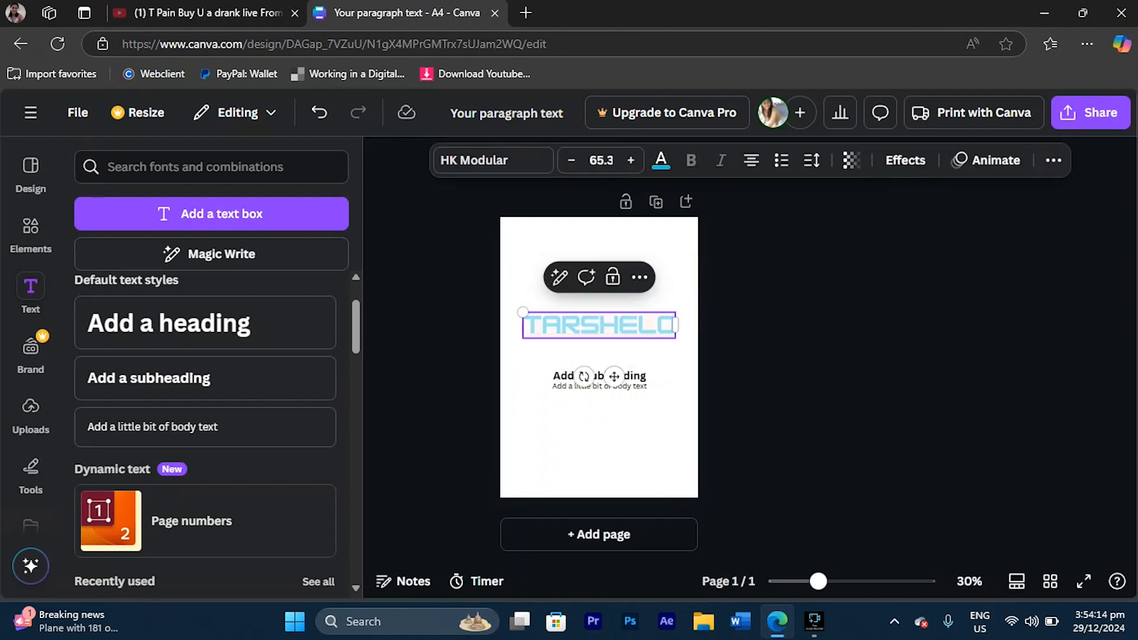
left_click(851, 160)
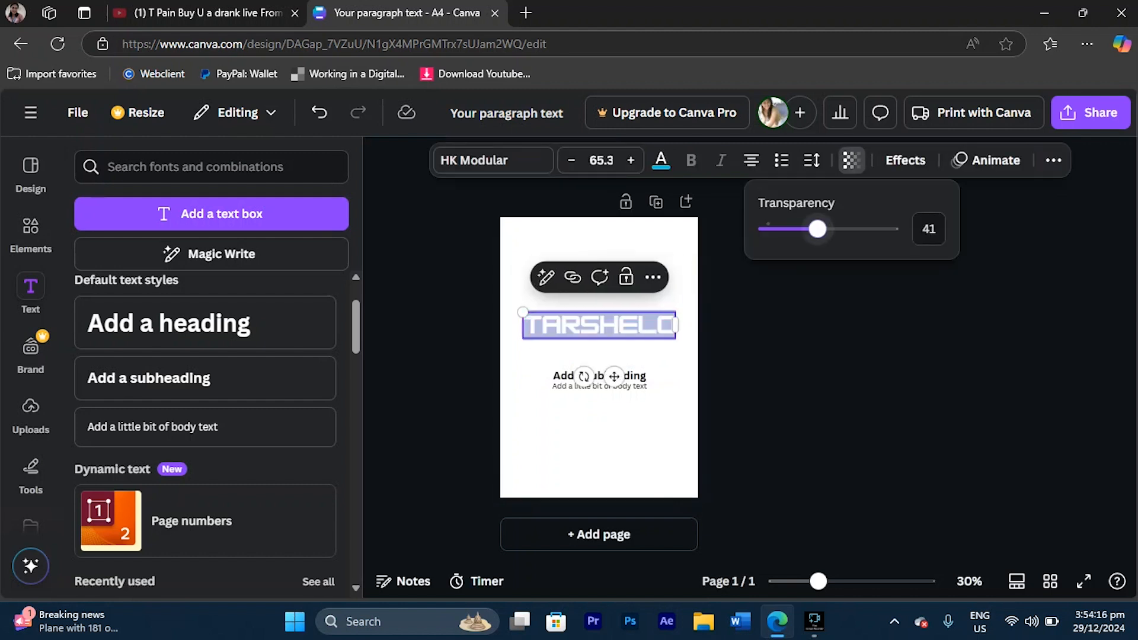
left_click_drag(817, 229, 896, 229)
Apply the Outline effect to the heading with a thickness of 167 and inspect it up close
left_click(905, 160)
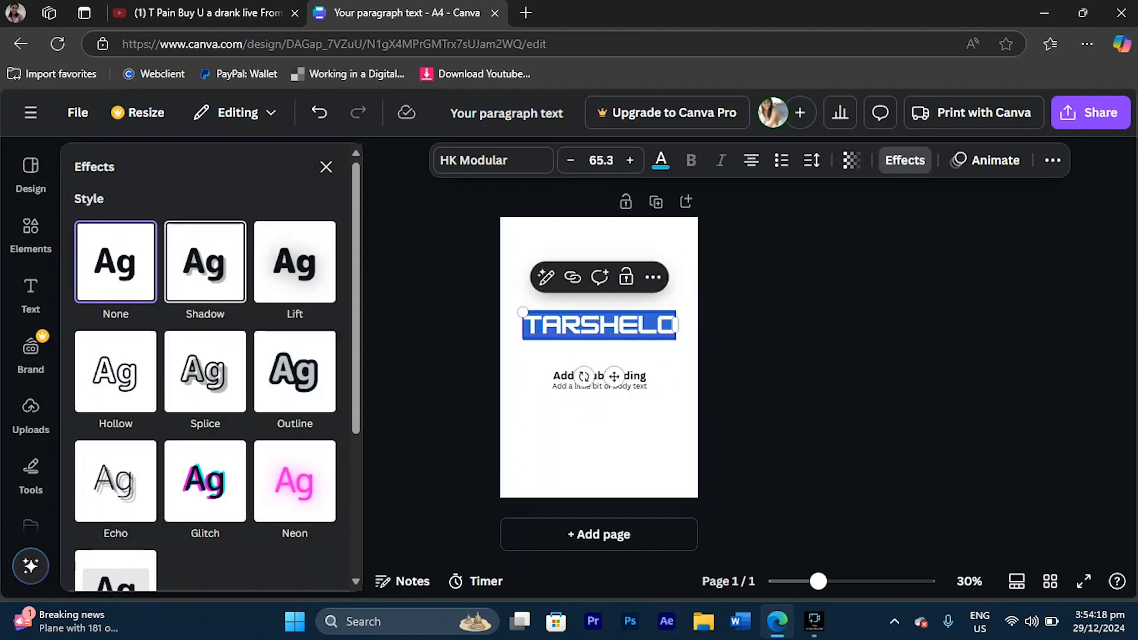
left_click(294, 372)
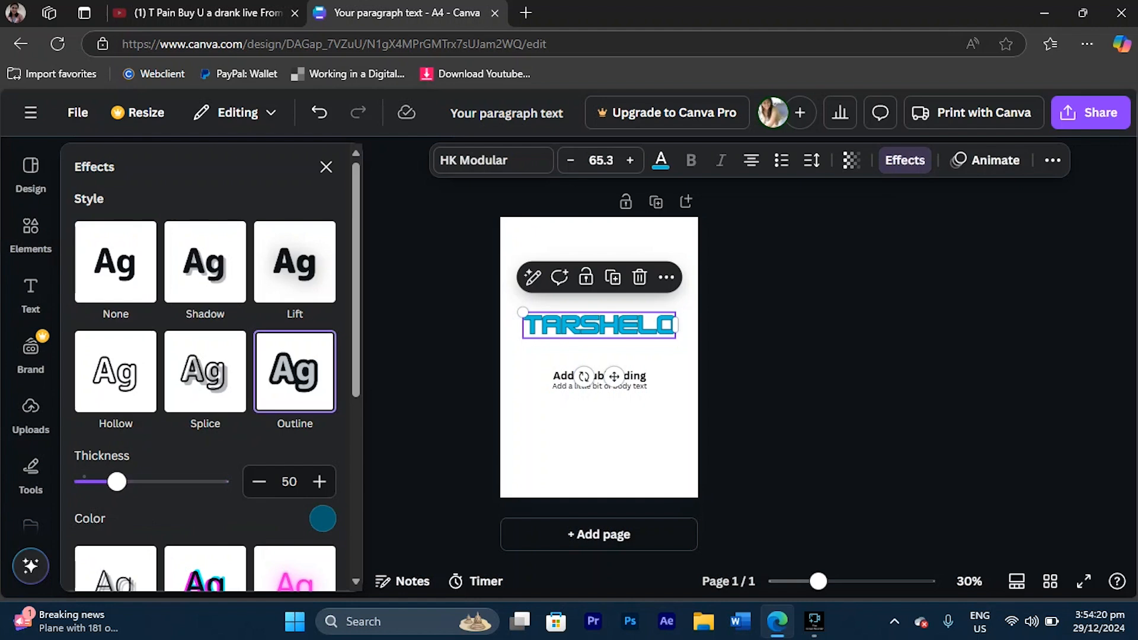
left_click_drag(117, 481, 198, 481)
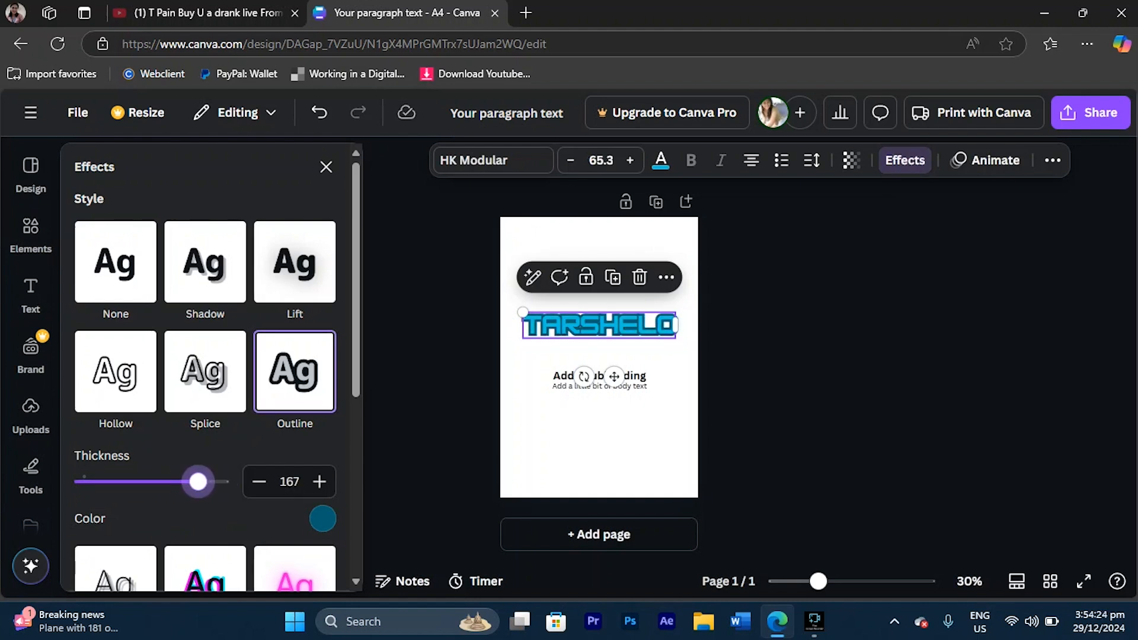
scroll(587, 384, "up", 7)
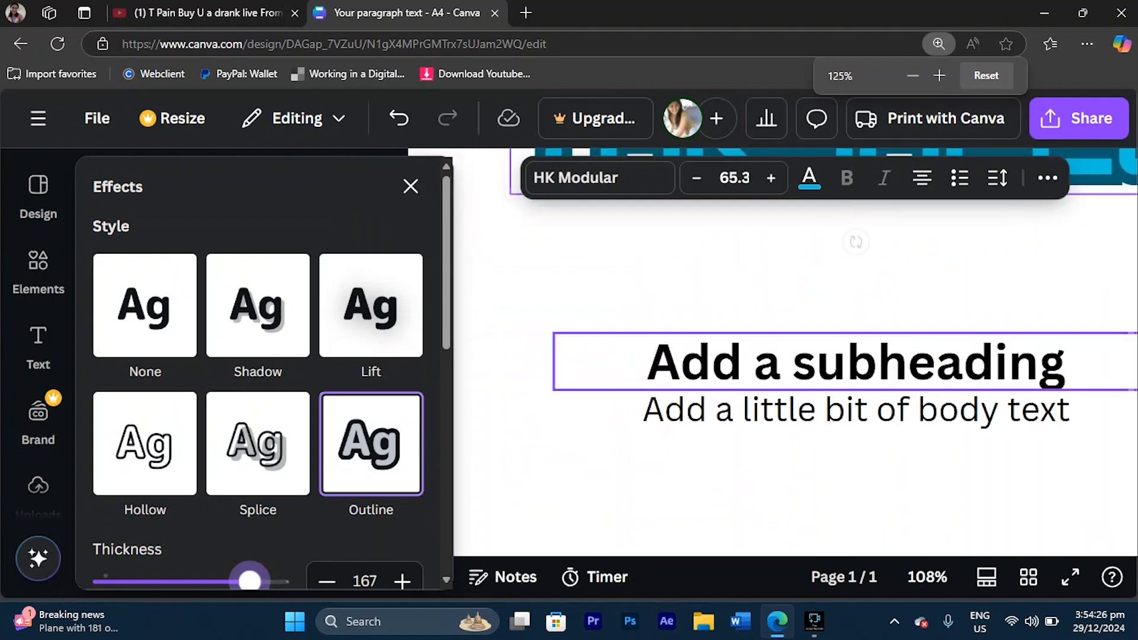
scroll(795, 363, "up", 7)
scroll(794, 363, "down", 3)
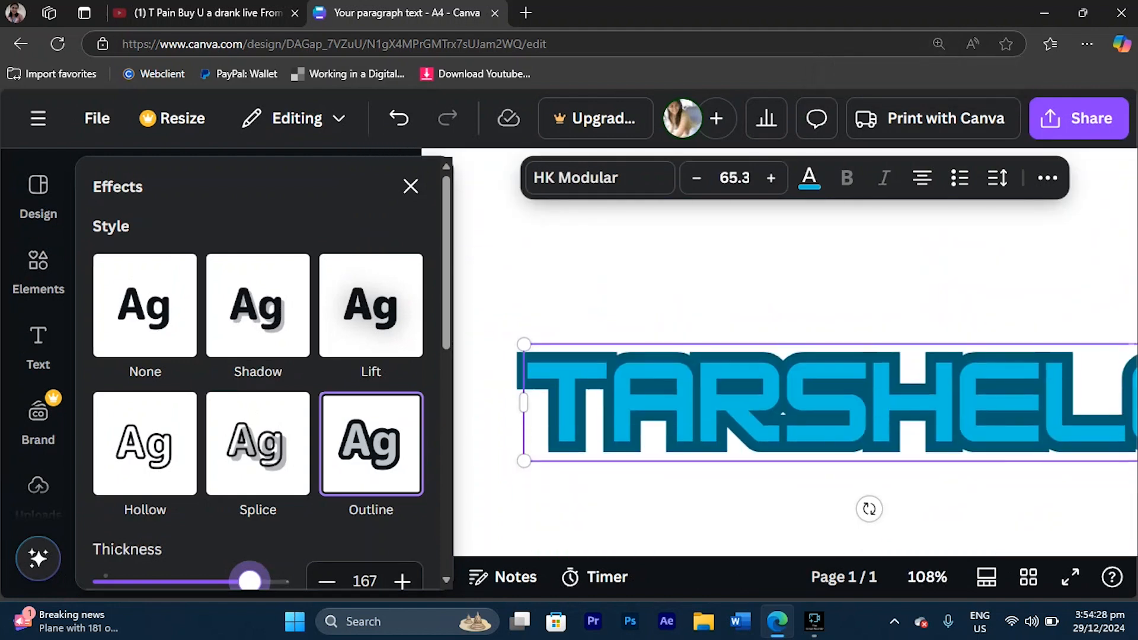
Try the Splice, Hollow, Shadow and Lift effects on the heading, and reapply Outline with a thicker line
left_click(258, 444)
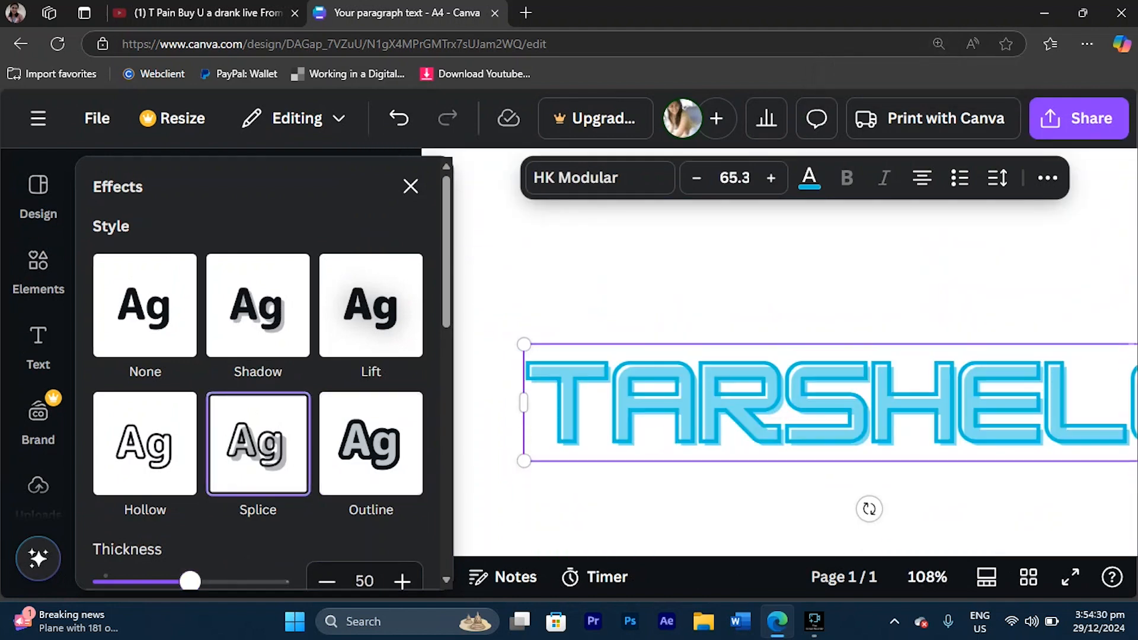
left_click(145, 444)
left_click(145, 306)
left_click(258, 306)
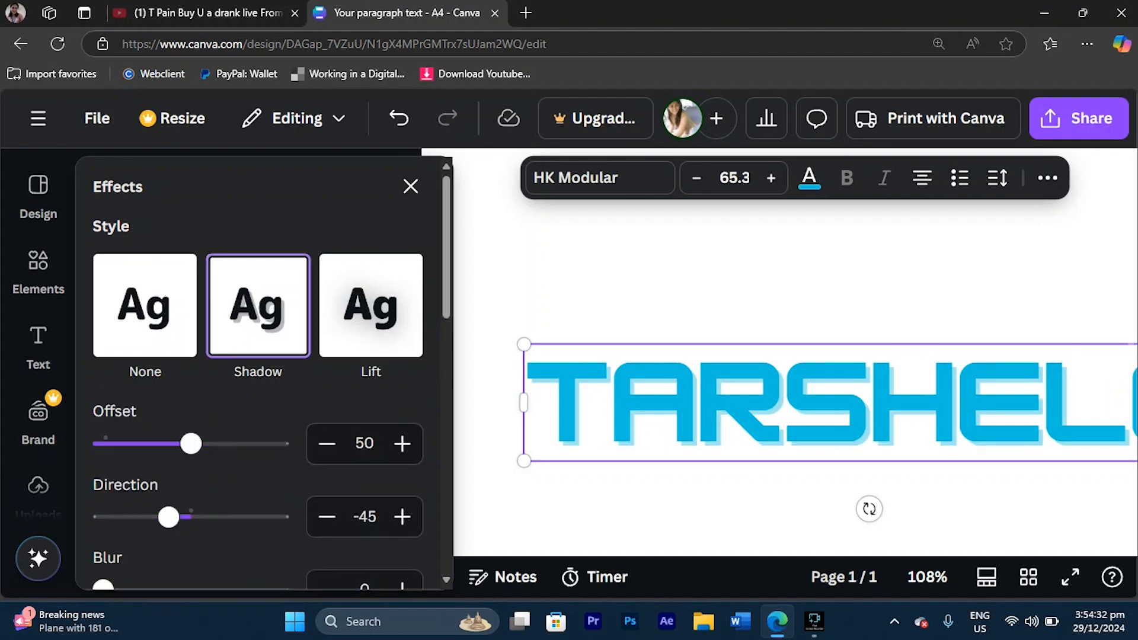
left_click(371, 305)
left_click_drag(191, 444, 221, 444)
left_click(258, 533)
left_click(371, 429)
scroll(258, 415, "down", 3)
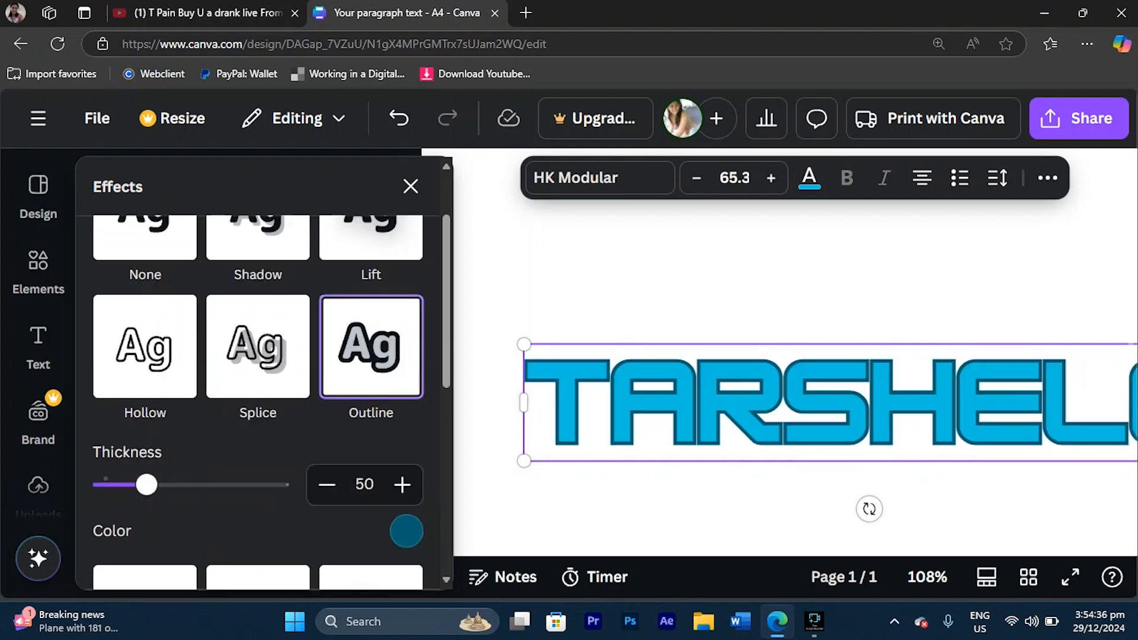
left_click_drag(145, 401, 193, 401)
Apply the Glitch effect to the heading with offset 30, direction 90 and the cyan-magenta color pair
scroll(193, 402, "down", 5)
scroll(258, 362, "up", 3)
left_click(258, 363)
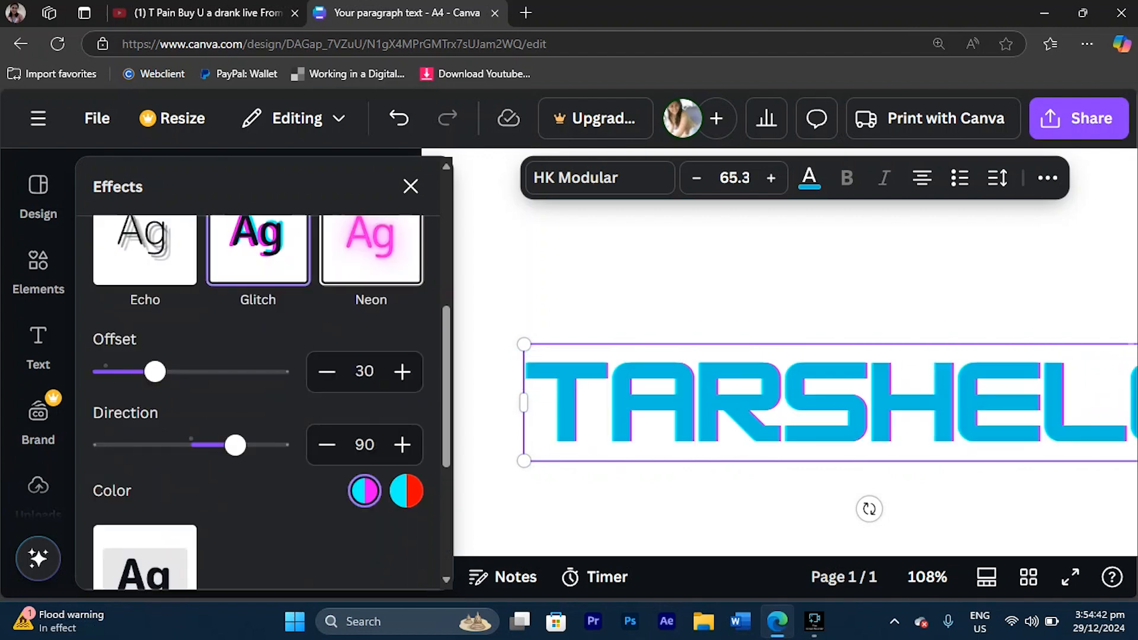
Preview the Neon effect on the heading, apply Echo with direction -45 instead, and raise its offset
left_click(371, 251)
left_click(145, 250)
scroll(258, 403, "down", 3)
scroll(178, 296, "up", 3)
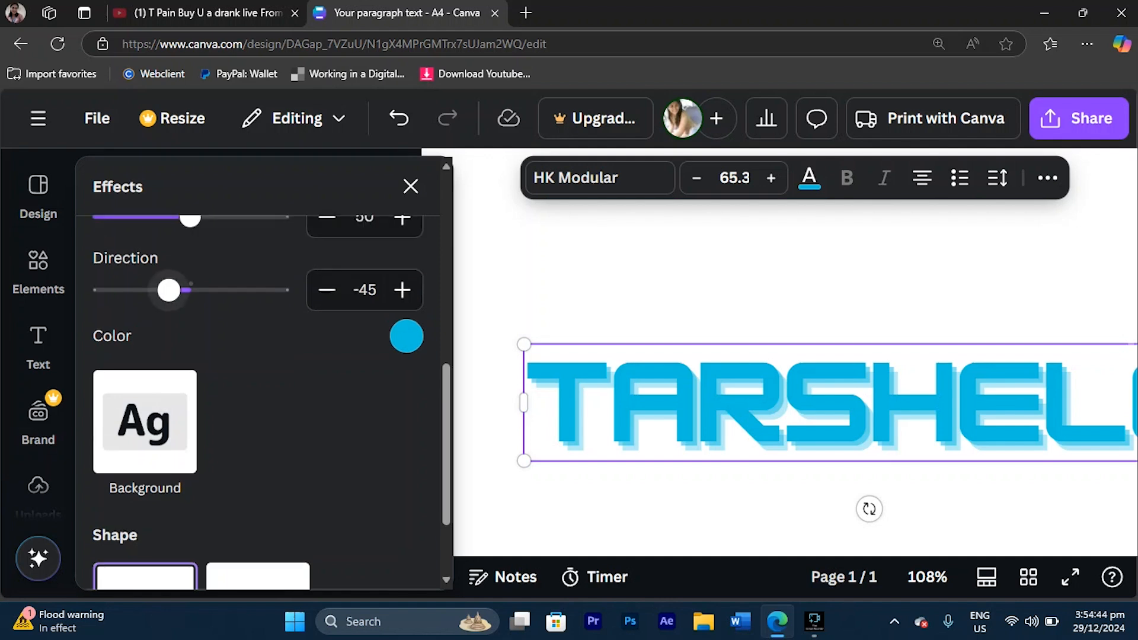
mouse_move(188, 371)
left_mouse_down()
mouse_move(244, 371)
mouse_move(186, 371)
left_mouse_up()
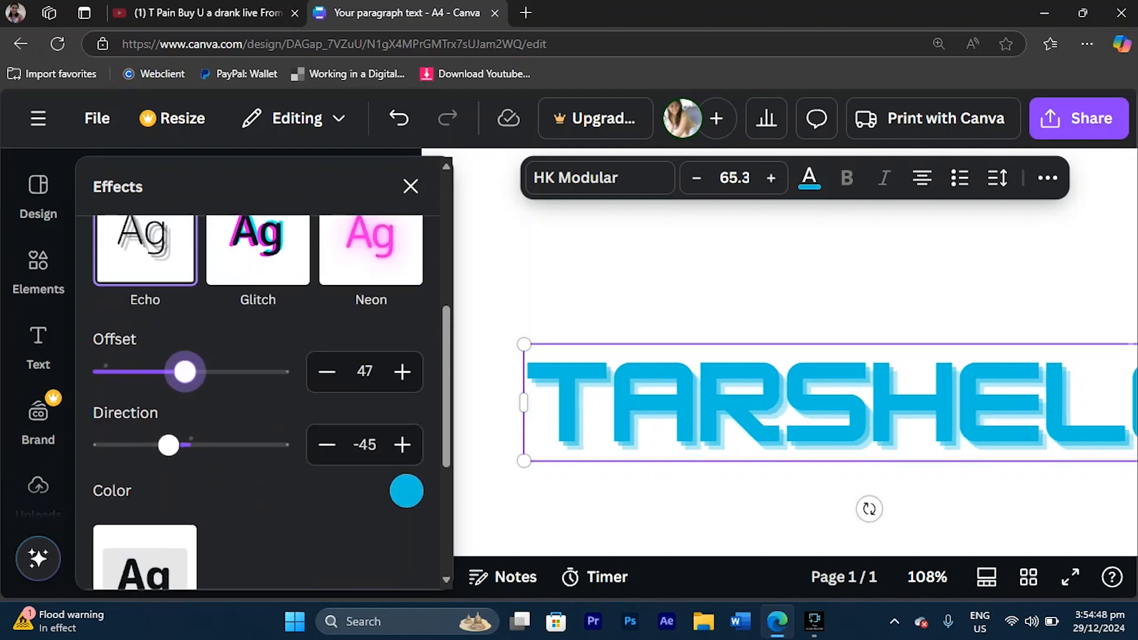
mouse_move(185, 371)
left_mouse_down()
mouse_move(277, 371)
mouse_move(206, 371)
left_mouse_up()
scroll(205, 371, "down", 5)
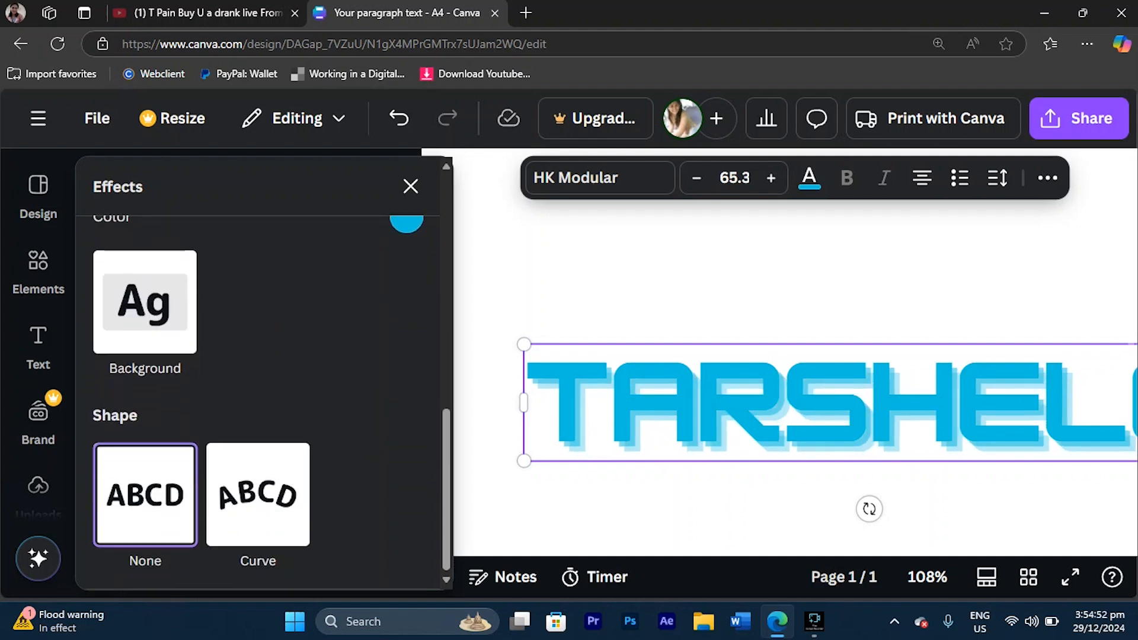
Try the Curve shape on the heading, set the shape back to None, and close the effects settings to view the page
left_click(258, 495)
left_click(144, 495)
left_click(410, 186)
scroll(791, 361, "down", 3)
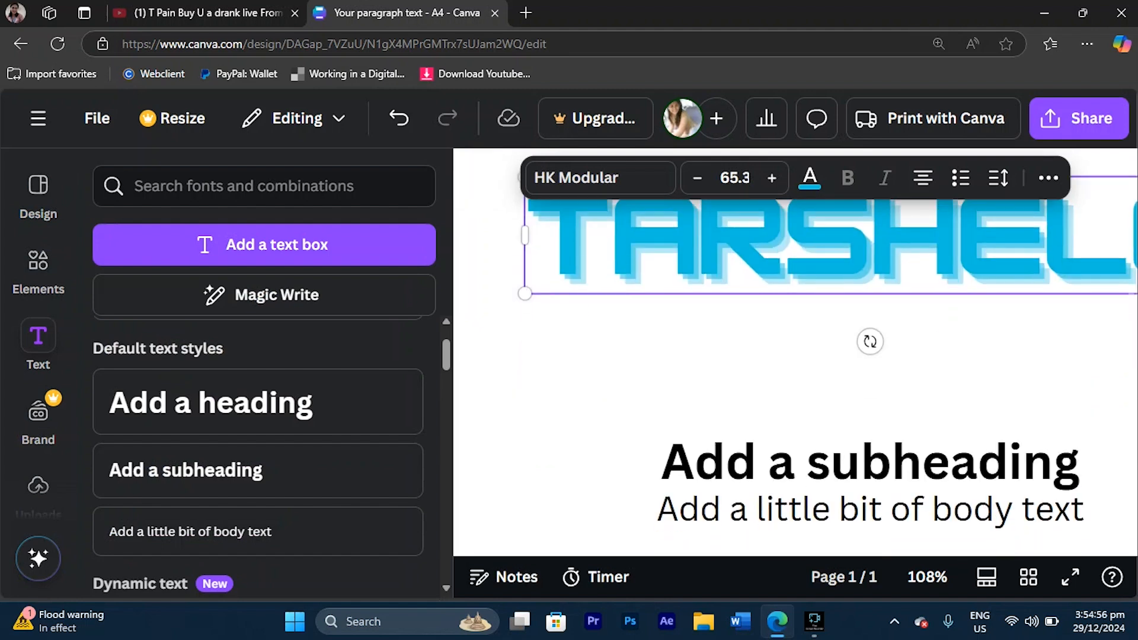
scroll(792, 361, "down", 3)
left_click_drag(790, 271, 791, 271)
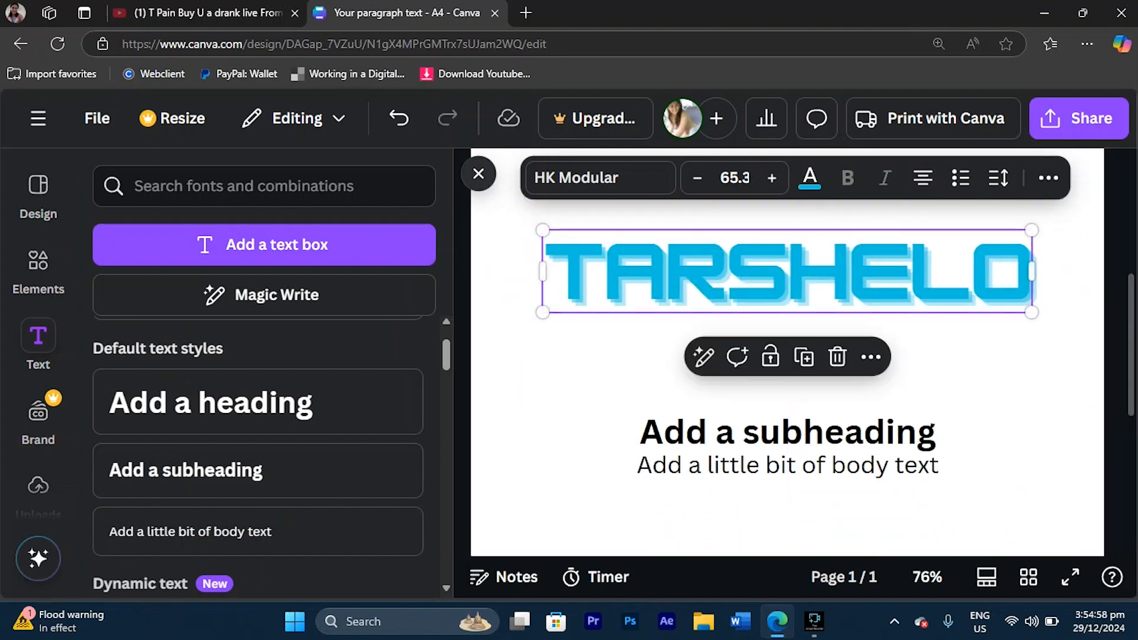
left_click(478, 174)
scroll(606, 355, "up", 1)
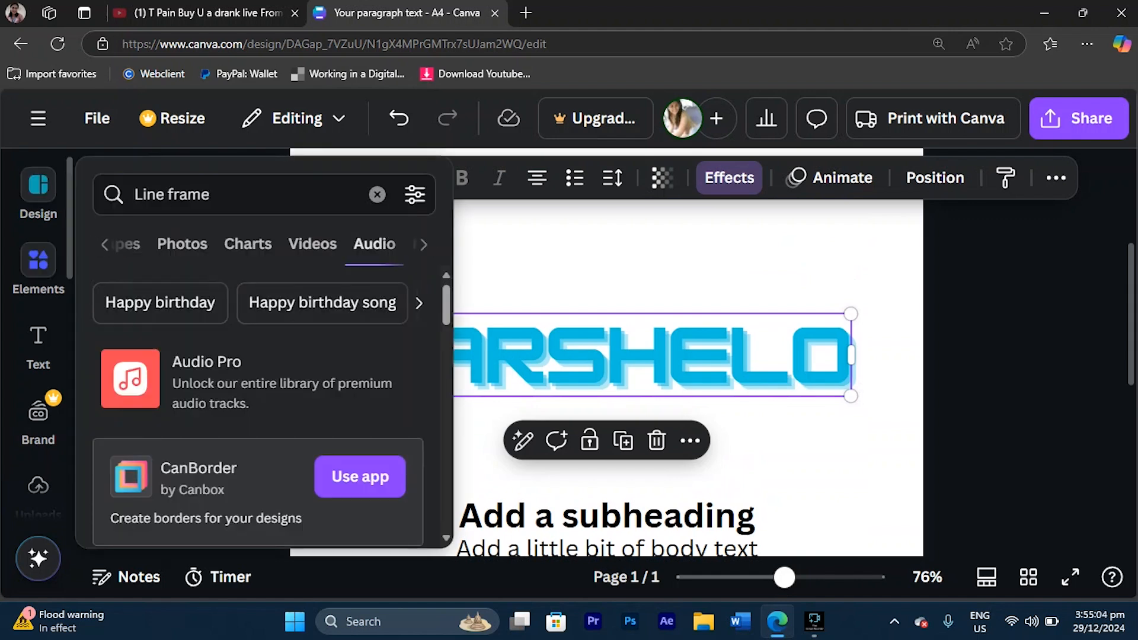
Add the recently used "I'm dreaming of a White Christmas" text combination to the page and remove it again
mouse_move(38, 265)
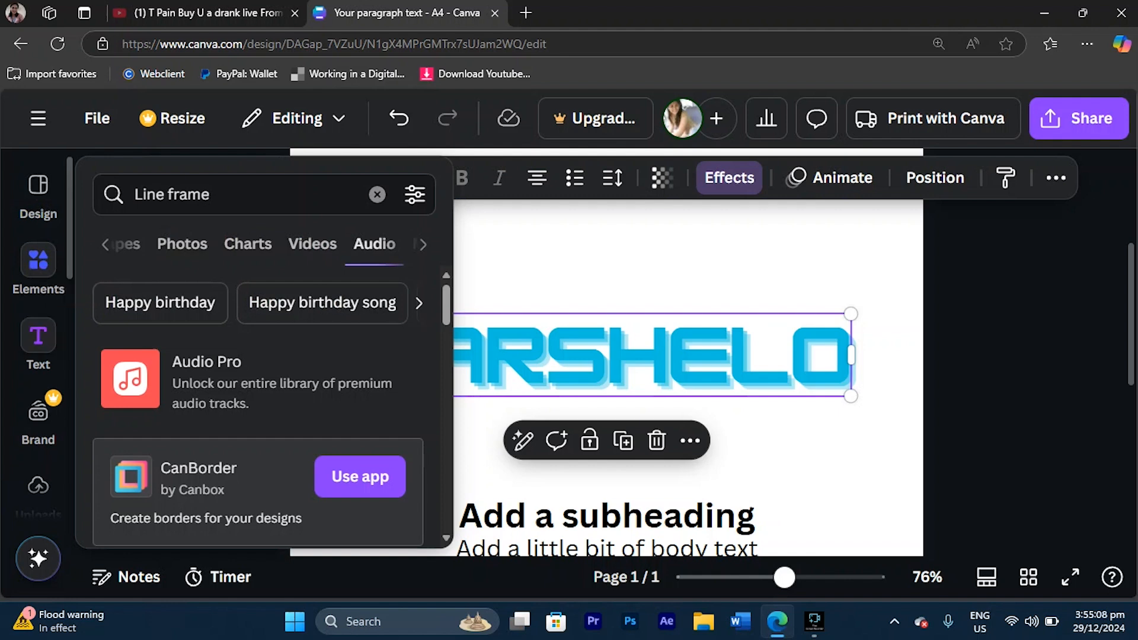
left_click(38, 344)
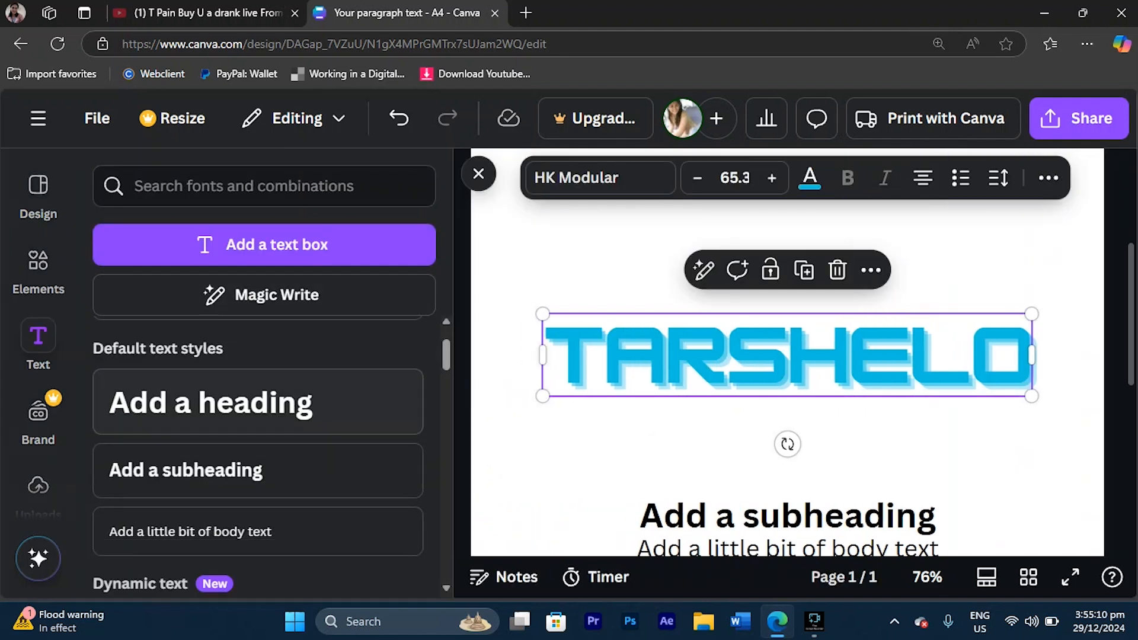
scroll(258, 415, "down", 3)
scroll(258, 415, "down", 3)
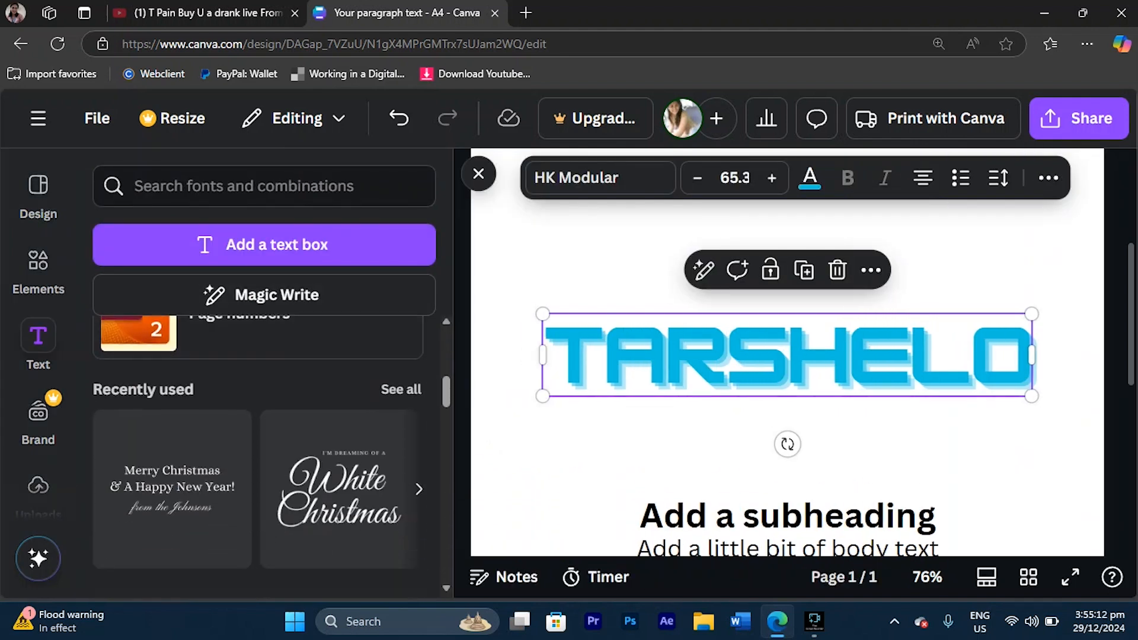
scroll(237, 444, "down", 1)
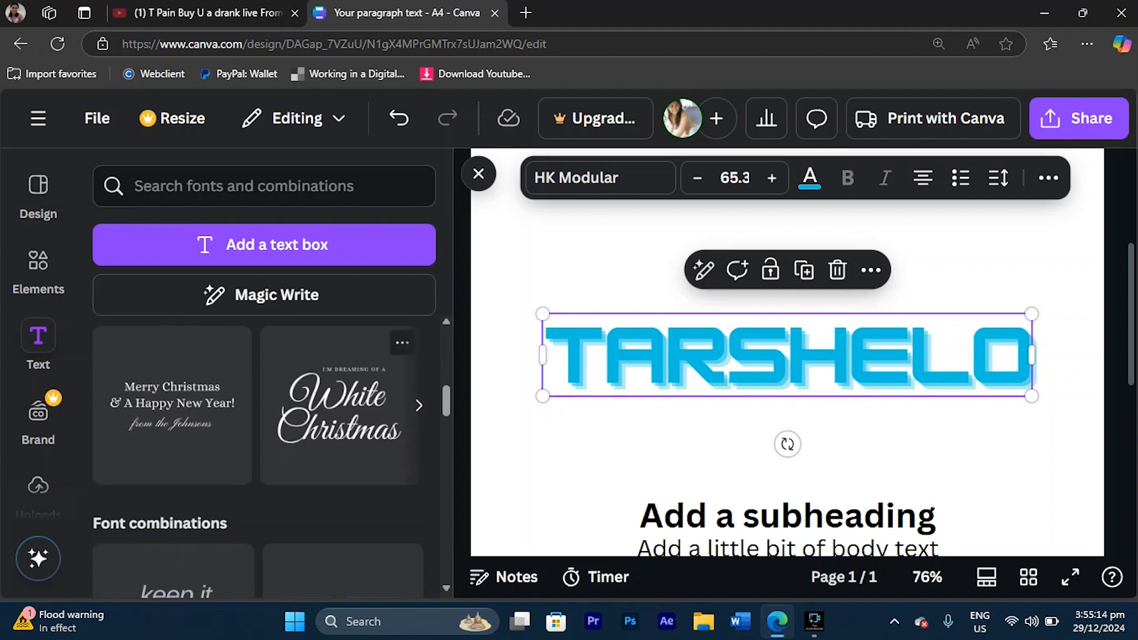
left_click(339, 409)
left_click(172, 406)
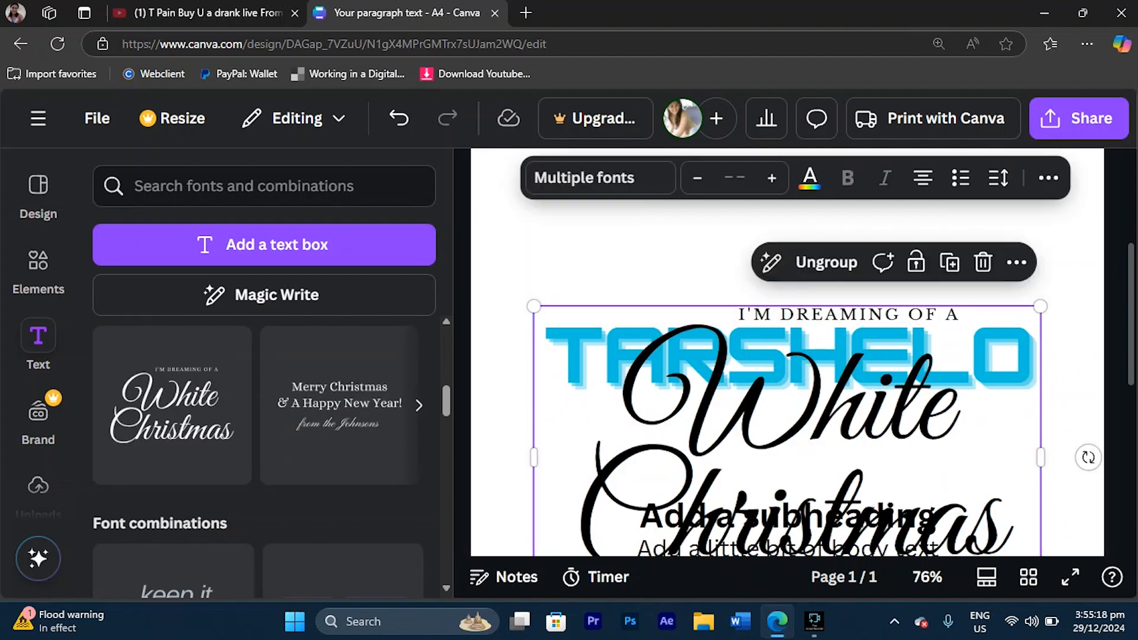
key("Delete")
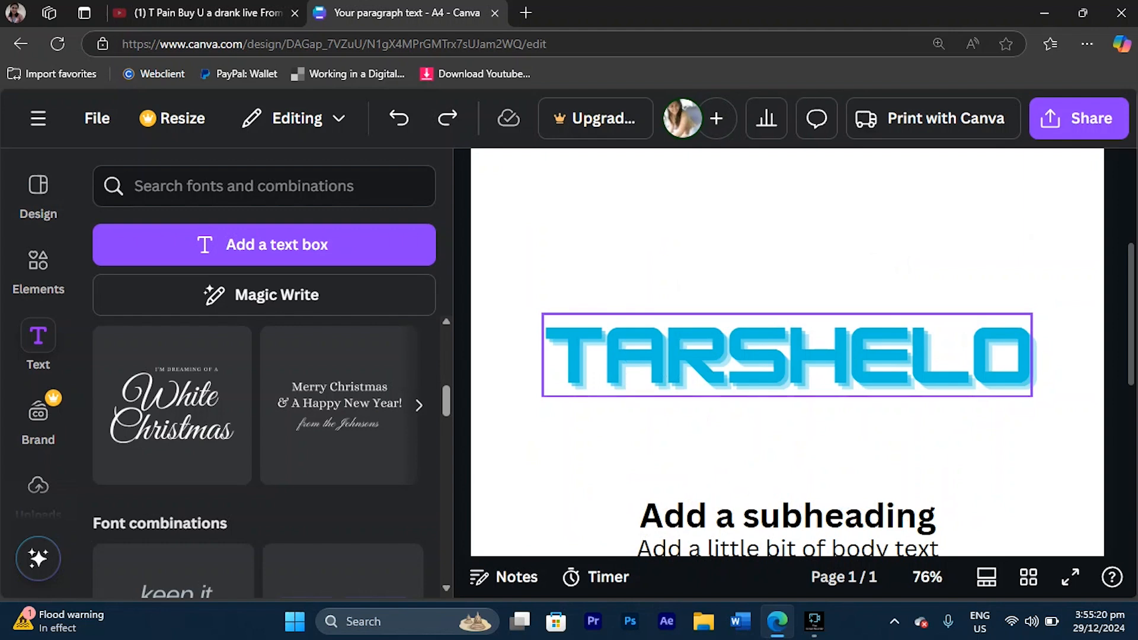
Delete the heading, subheading and body text, and place the "White Christmas" text combination on the cleared page
left_click(787, 358)
key("Delete")
left_click(787, 517)
key("Delete")
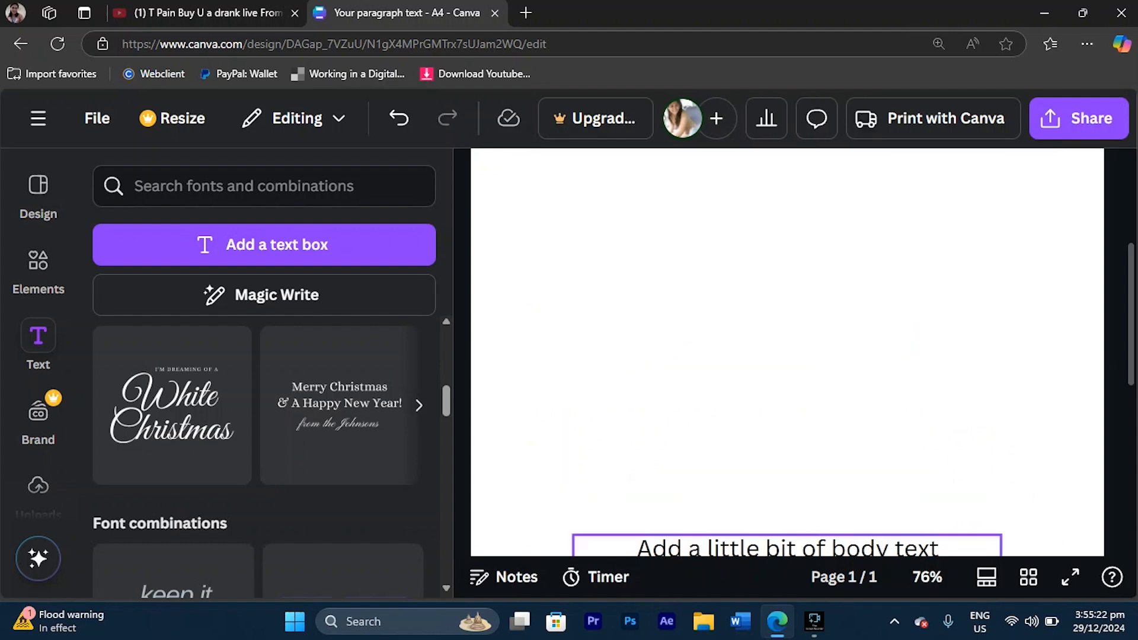
left_click(787, 546)
key("Delete")
left_click(172, 409)
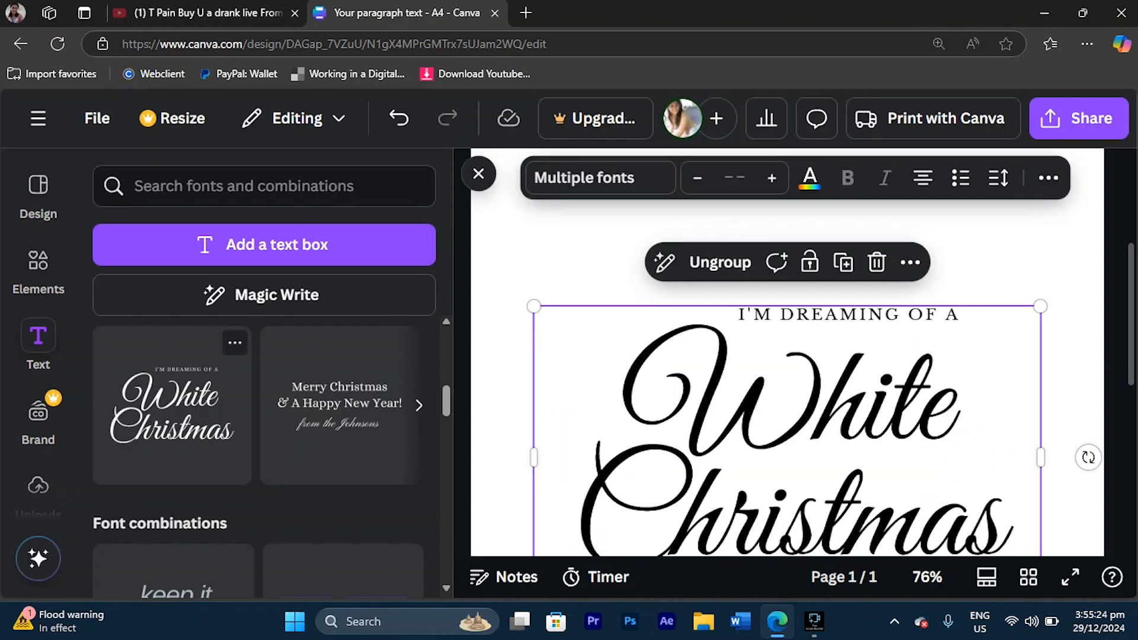
View the Canva Pro offer of a premium font combination with its monthly and yearly plans, and close it
scroll(172, 415, "down", 10)
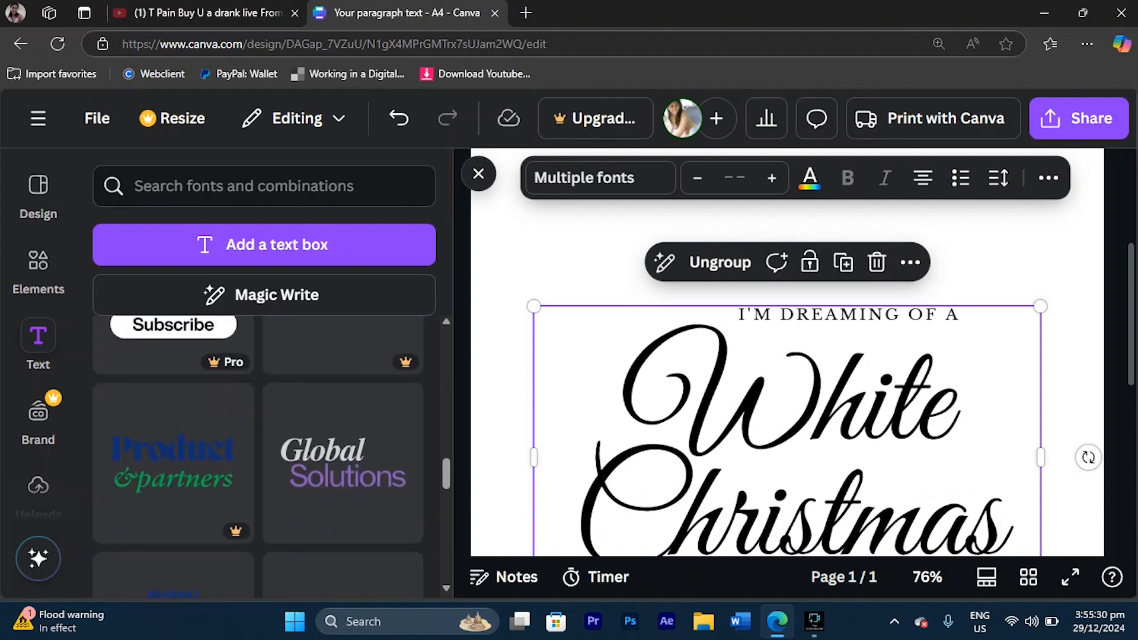
left_click(226, 362)
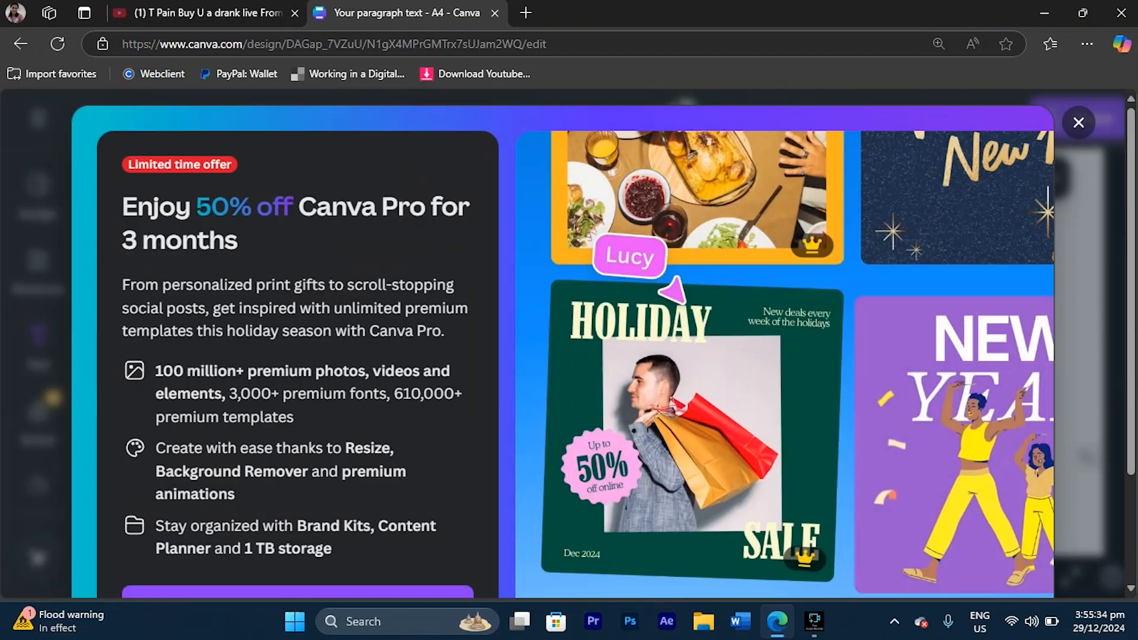
scroll(563, 332, "down", 2)
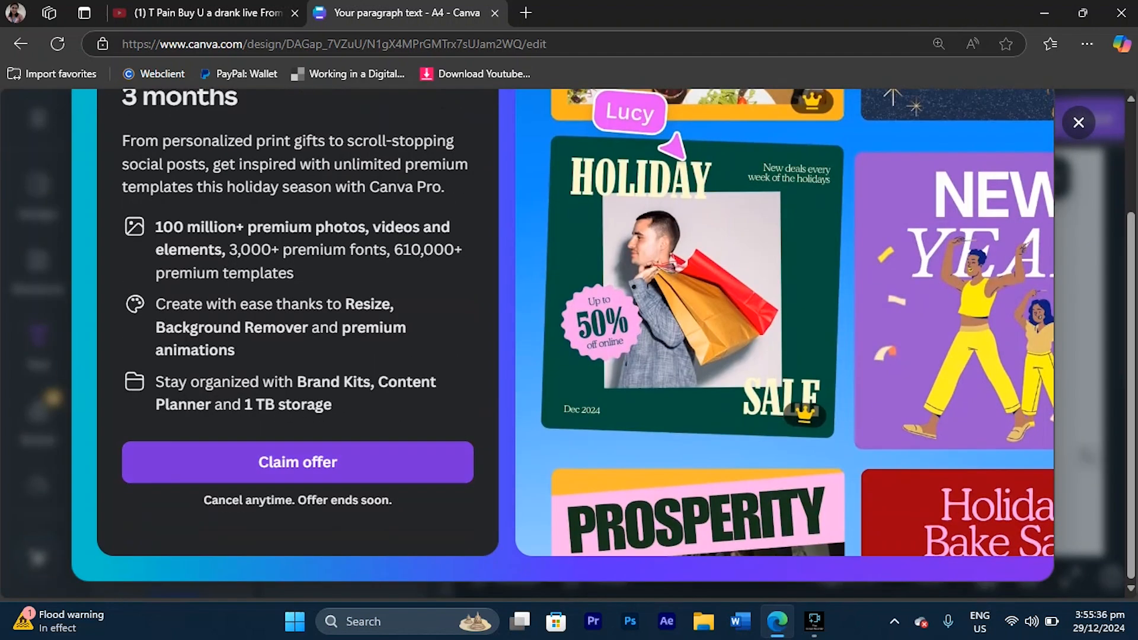
left_click(297, 463)
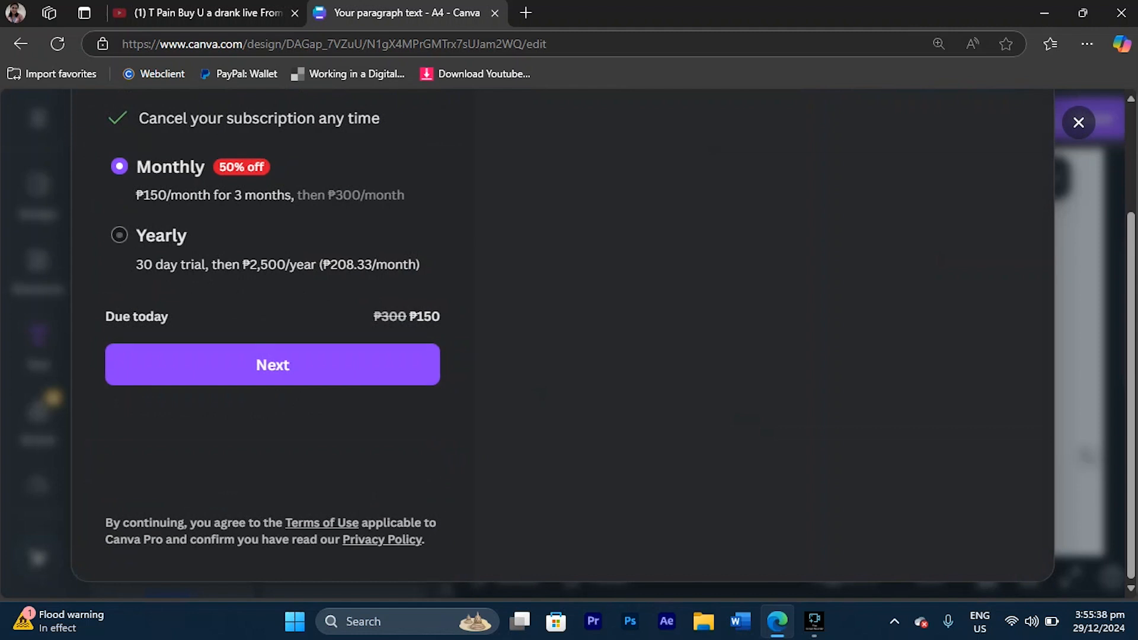
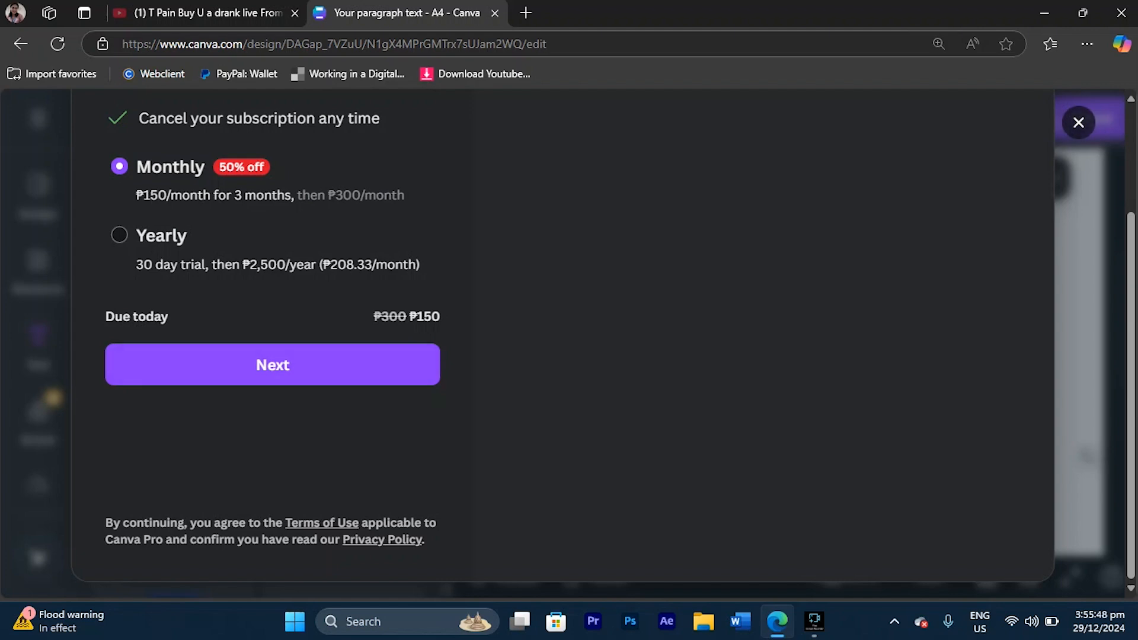
key("Escape")
scroll(362, 424, "up", 1)
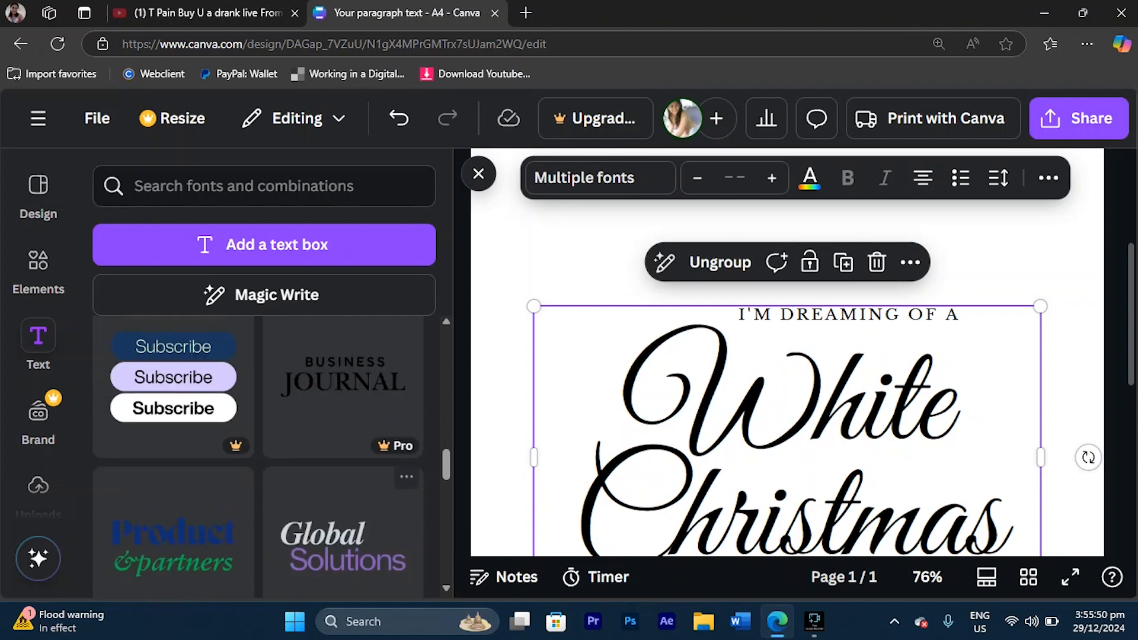
Browse the font combinations, delete the "White Christmas" lettering, and add the free "exclusive Heritage" combination
scroll(787, 379, "down", 3)
scroll(787, 380, "up", 2)
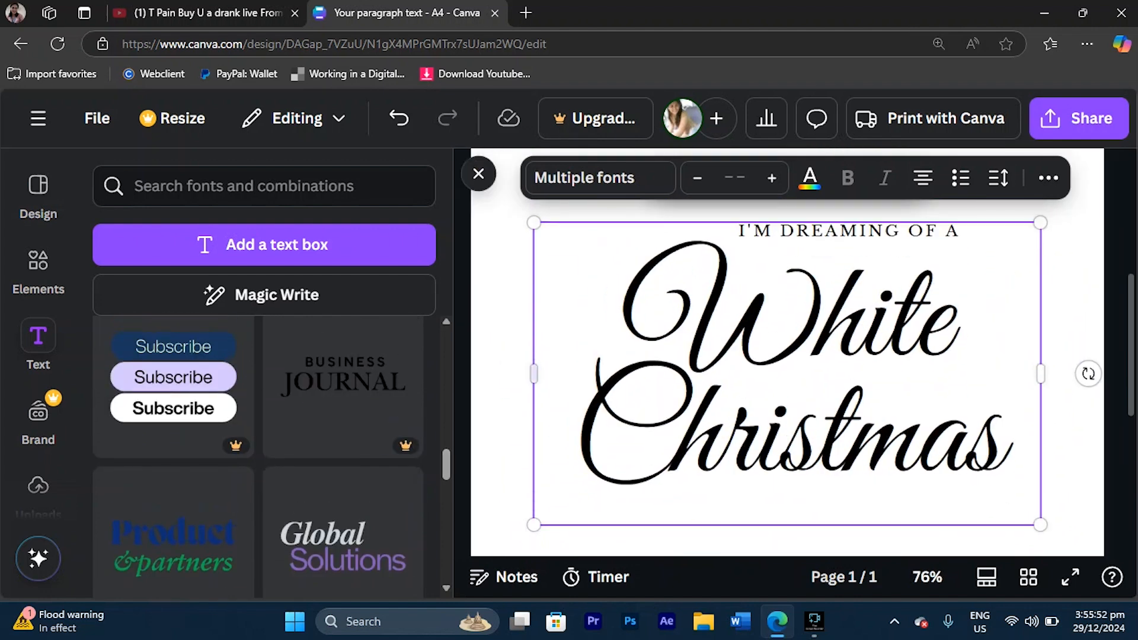
scroll(563, 332, "down", 1)
scroll(563, 332, "up", 2)
scroll(760, 352, "down", 2)
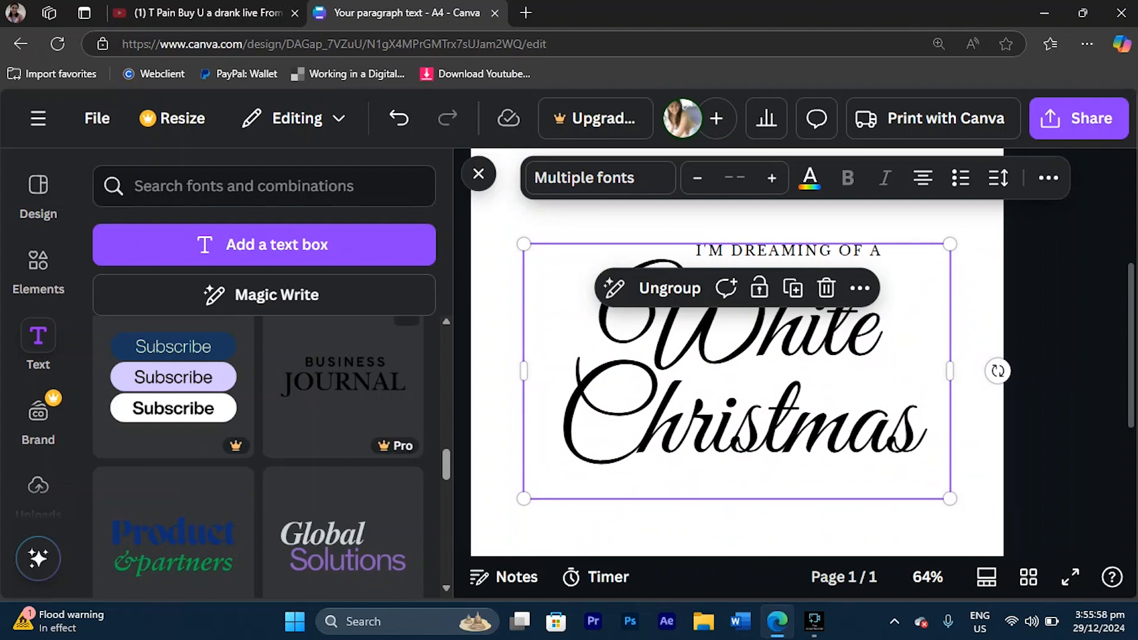
scroll(261, 457, "down", 5)
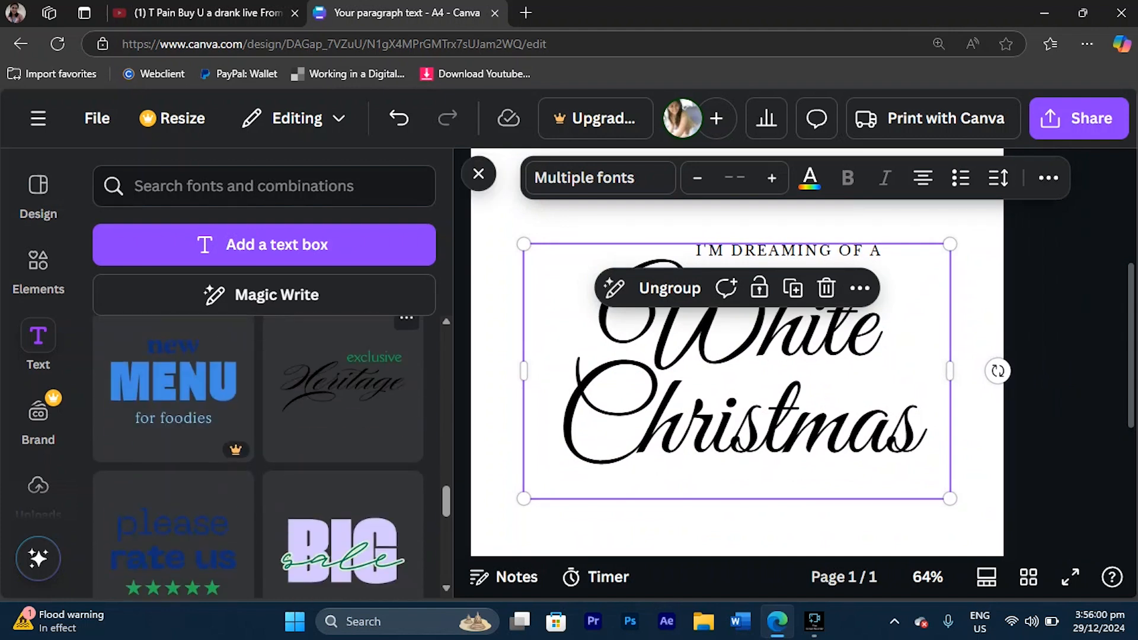
scroll(257, 456, "up", 1)
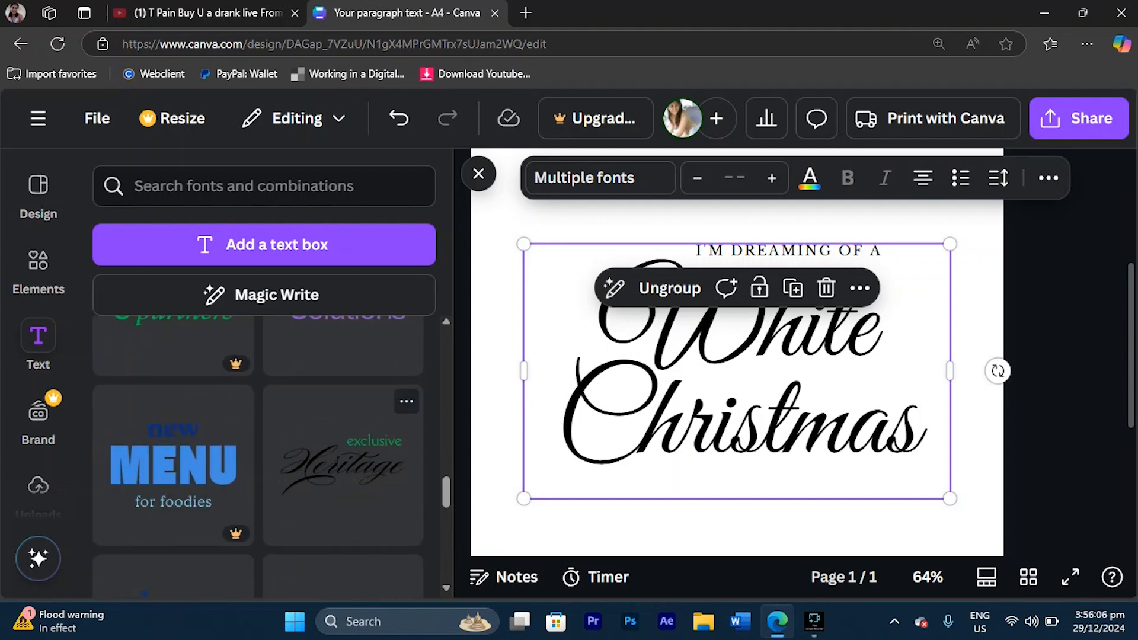
left_click(699, 409)
key("Delete")
left_click(343, 466)
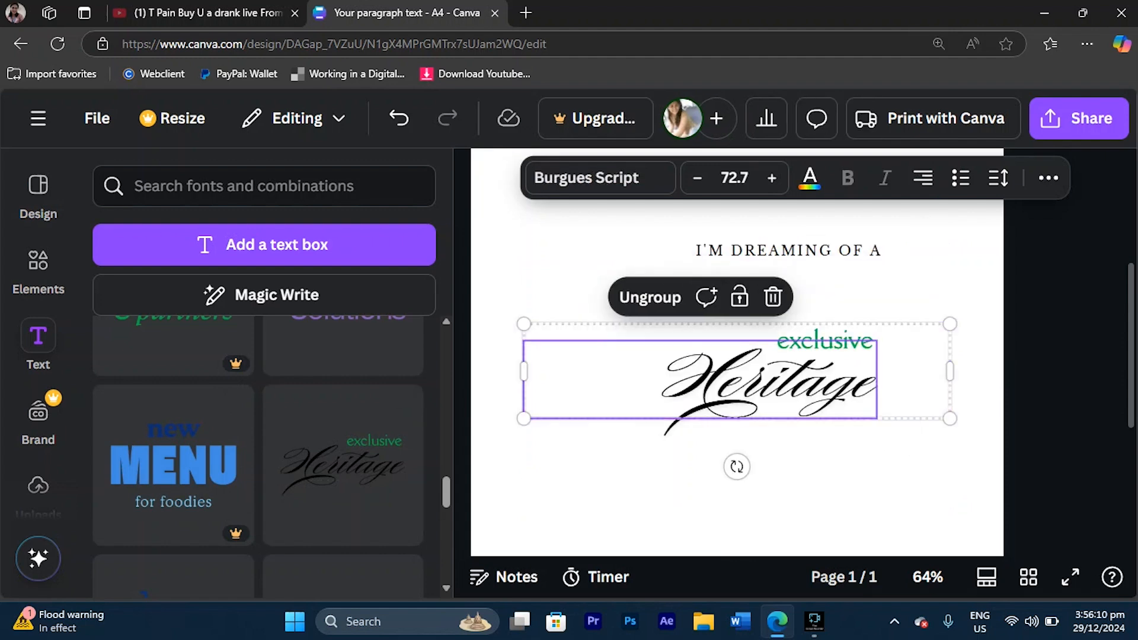
Delete the "Heritage" lettering, and try the "OUT LINE" font combination on the page before removing it
key("Delete")
scroll(350, 415, "down", 3)
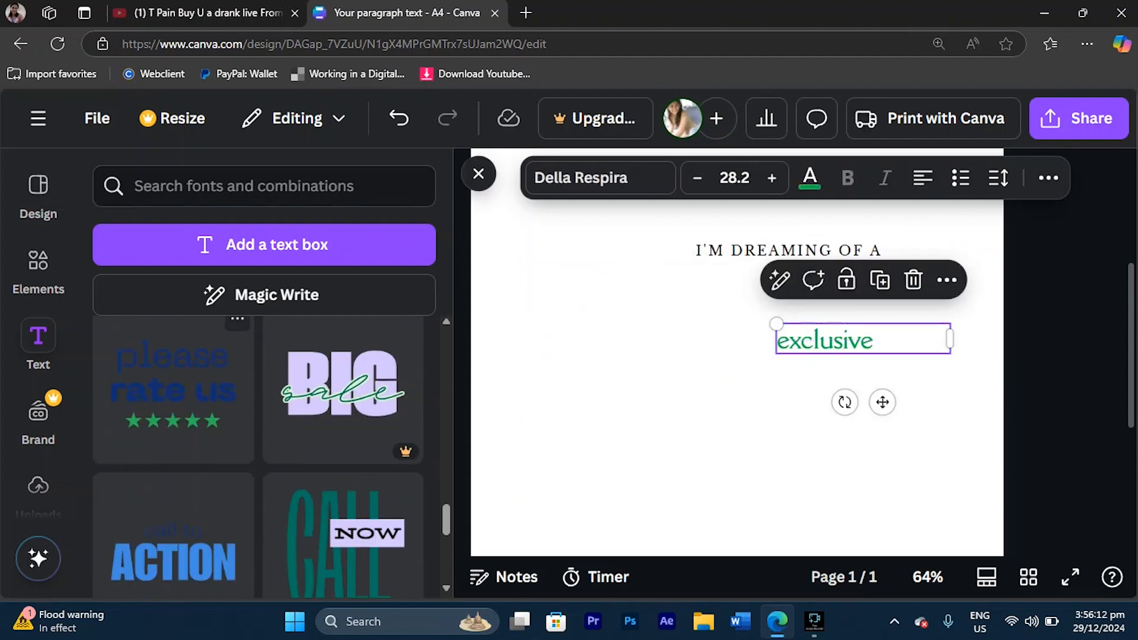
scroll(258, 457, "down", 3)
left_click(178, 471)
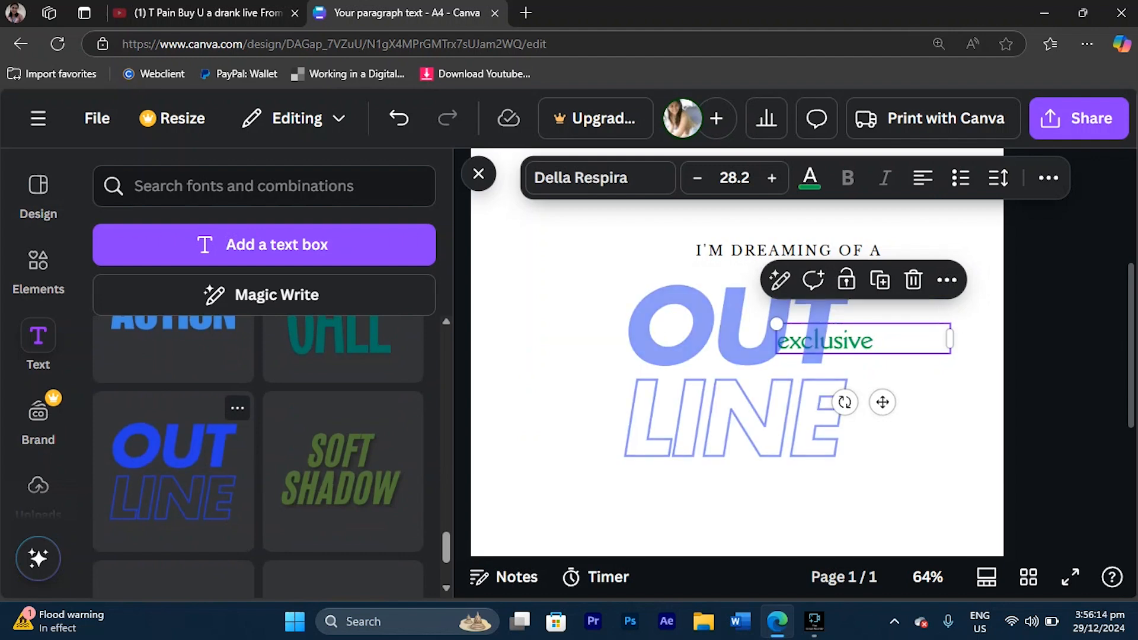
left_click(672, 445)
left_click(824, 341)
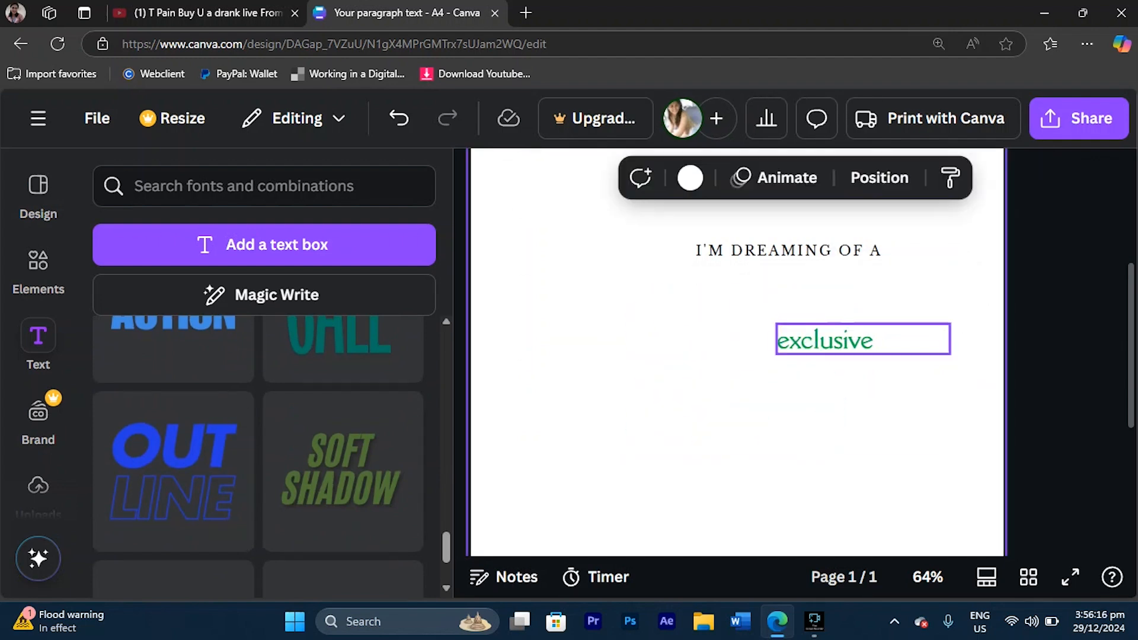
Delete the leftover "exclusive" and "I'M DREAMING OF A" texts to empty the page
key("Delete")
left_click(788, 251)
key("Delete")
Try the "Sticker" and "FRESH & trending" font combinations on the empty page, removing them again
scroll(349, 415, "down", 1)
scroll(257, 456, "down", 2)
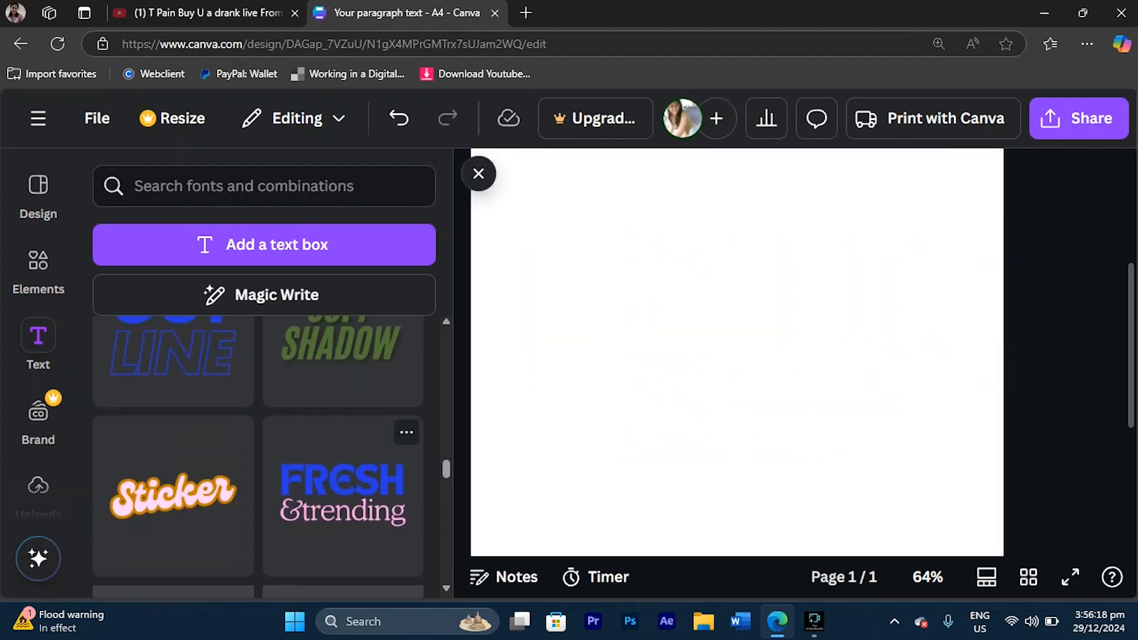
left_click(173, 409)
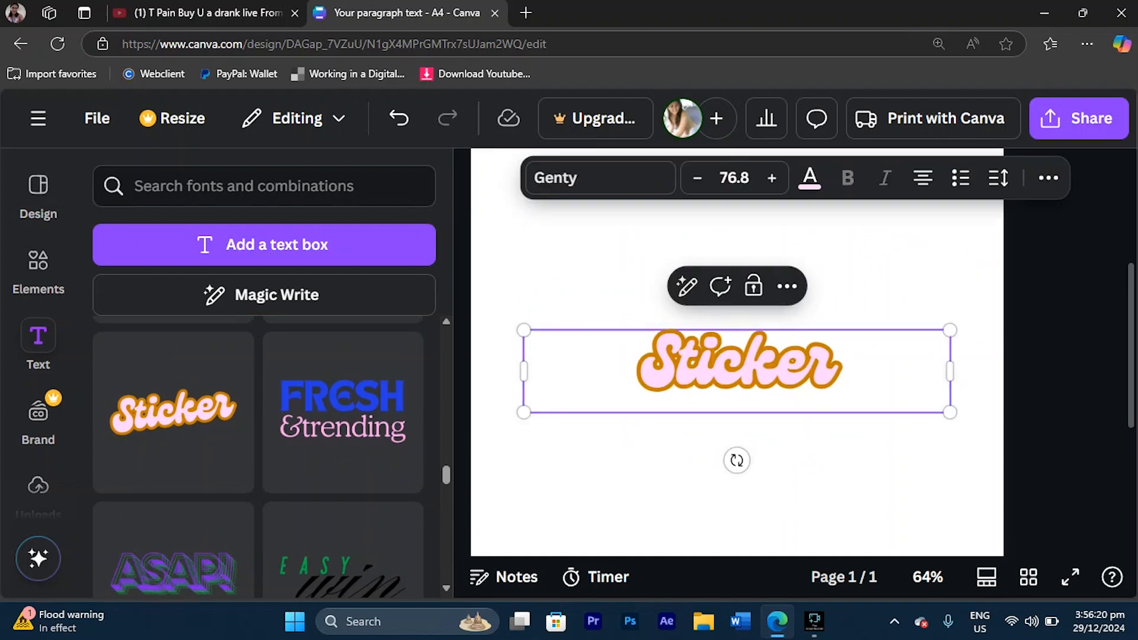
key("Return")
key("BackSpace")
left_click(623, 486)
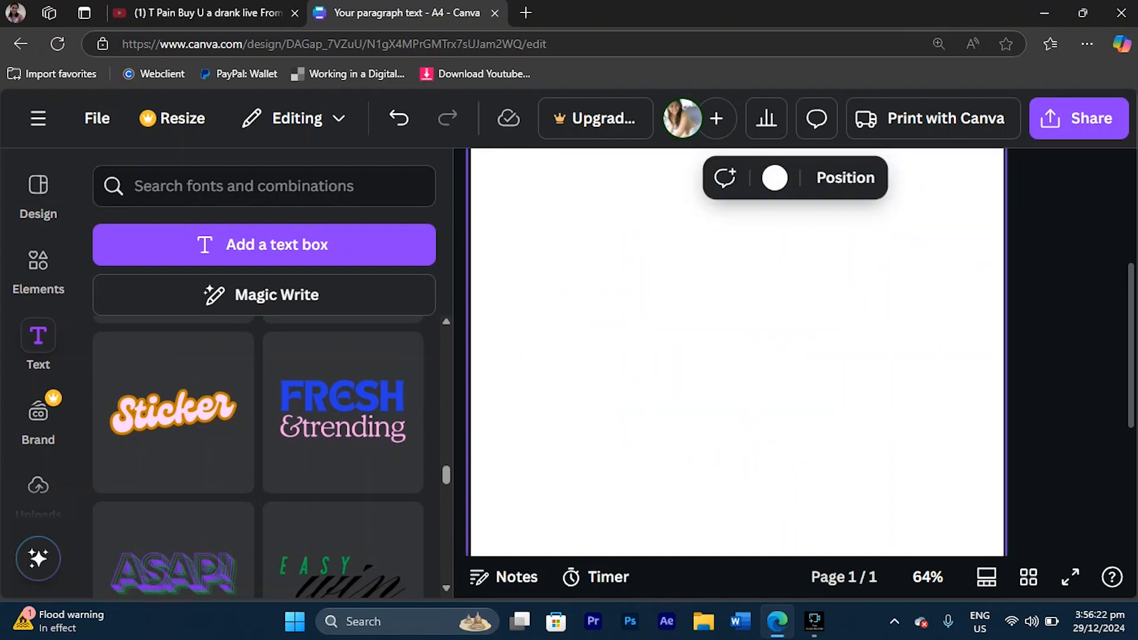
left_click(343, 410)
Find the free "THIS IS NEXT LEVEL" font combination and add it to the empty page
scroll(344, 415, "down", 3)
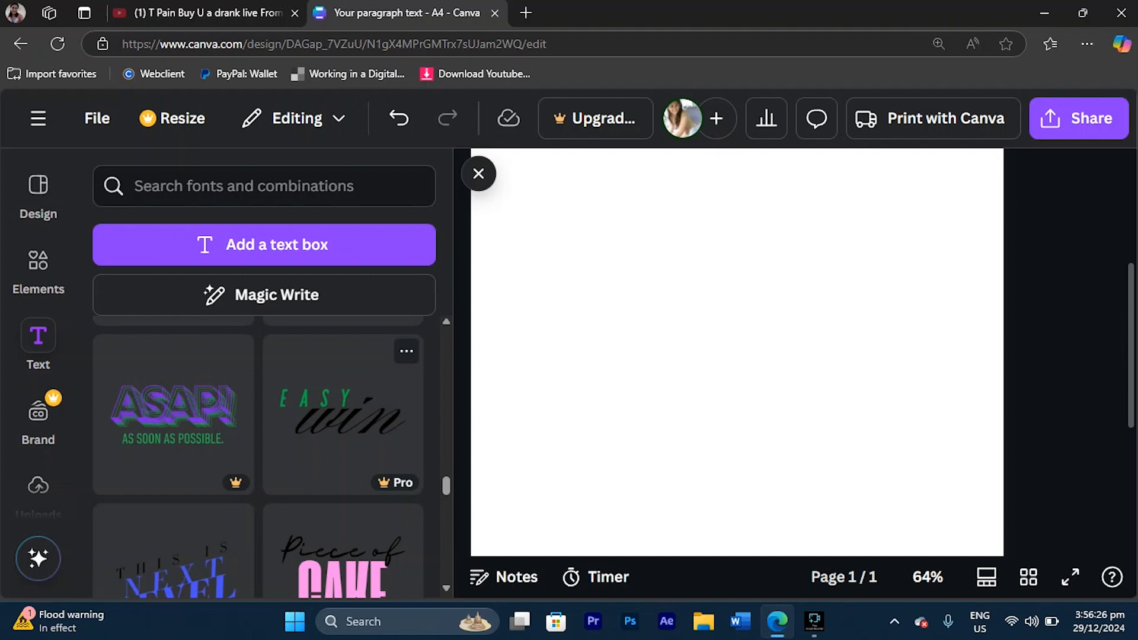
scroll(344, 415, "down", 2)
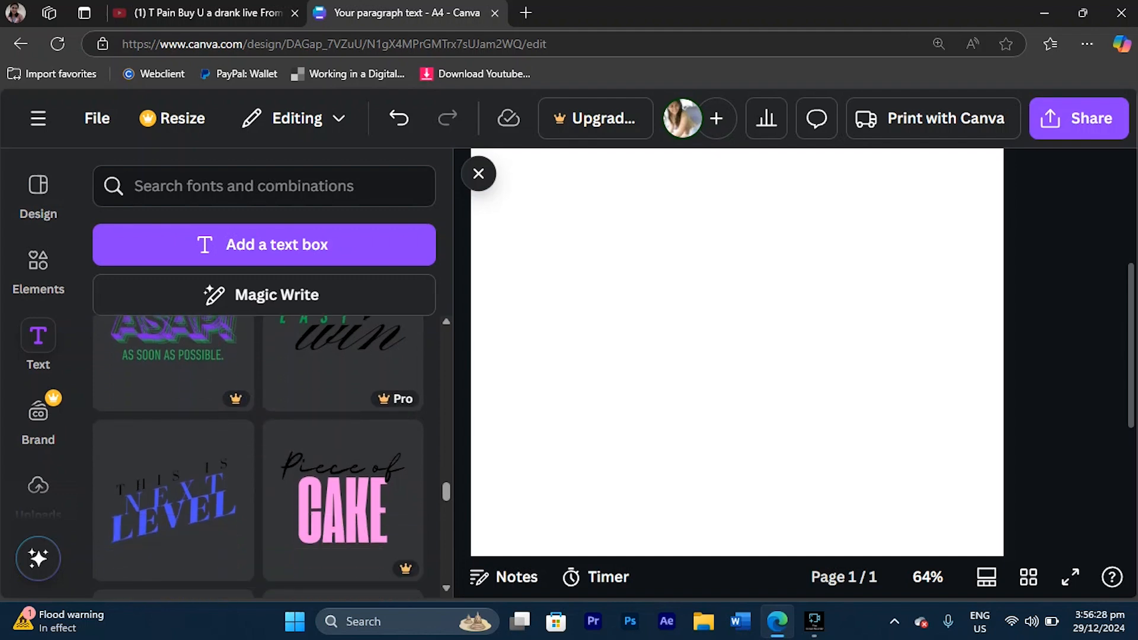
scroll(343, 445, "down", 3)
left_click(173, 365)
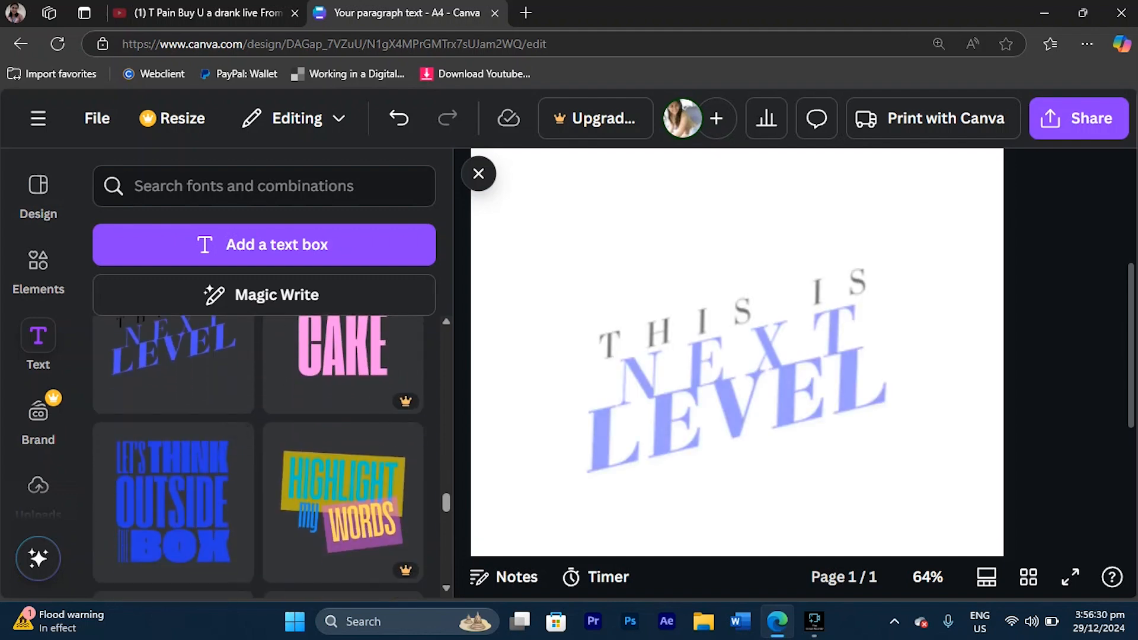
scroll(173, 373, "up", 1)
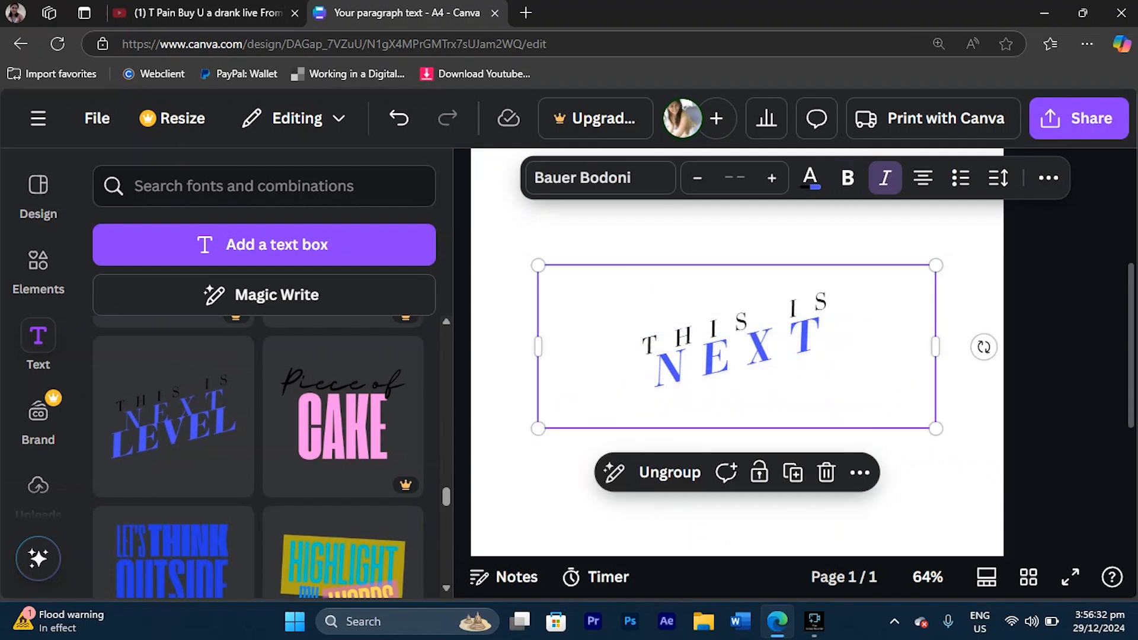
Delete the "THIS IS NEXT LEVEL" lettering and add the "Happy Birthday" font combination to the empty page
scroll(356, 379, "down", 1)
key("Delete")
scroll(260, 456, "down", 1)
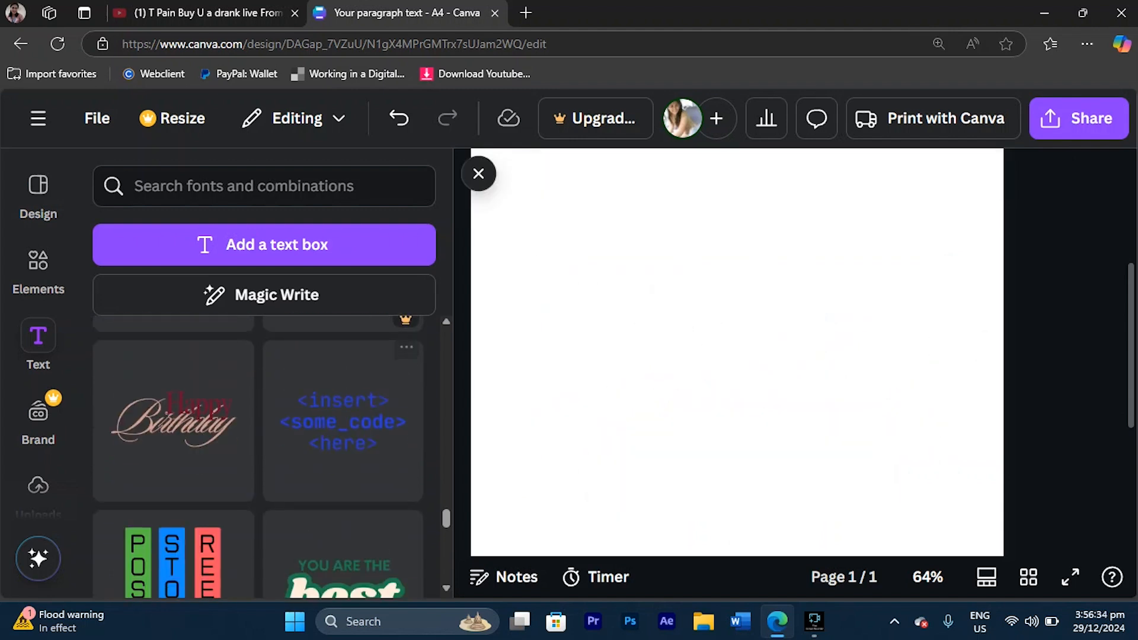
left_click(173, 421)
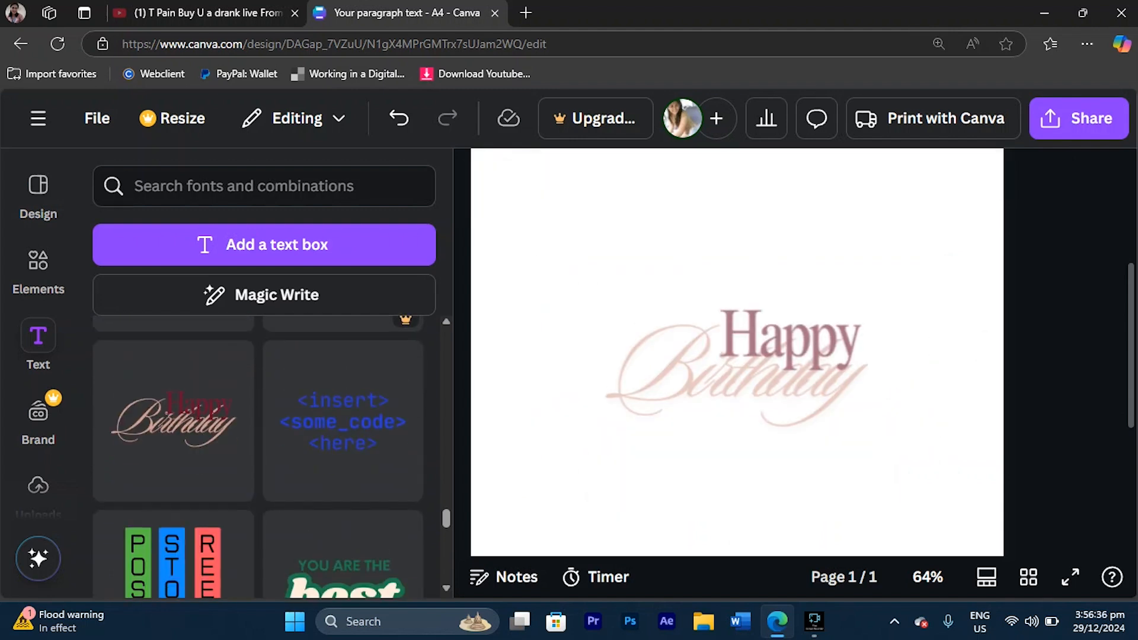
Recolour the word "Happy" in the birthday lettering yellow (#ffde59)
double_click(788, 345)
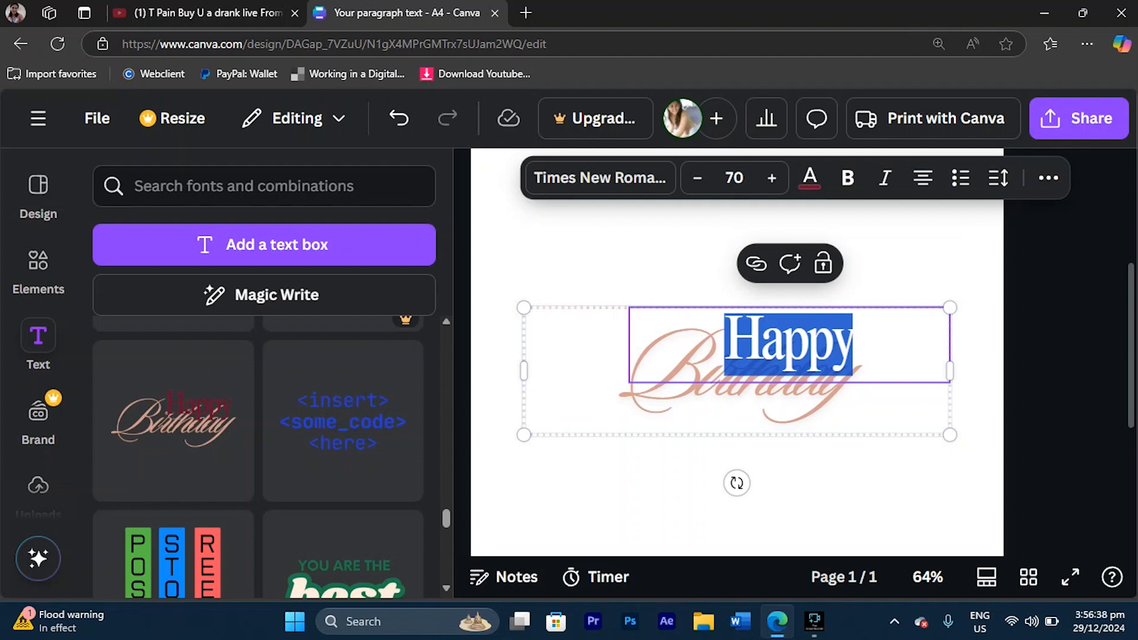
left_click(809, 177)
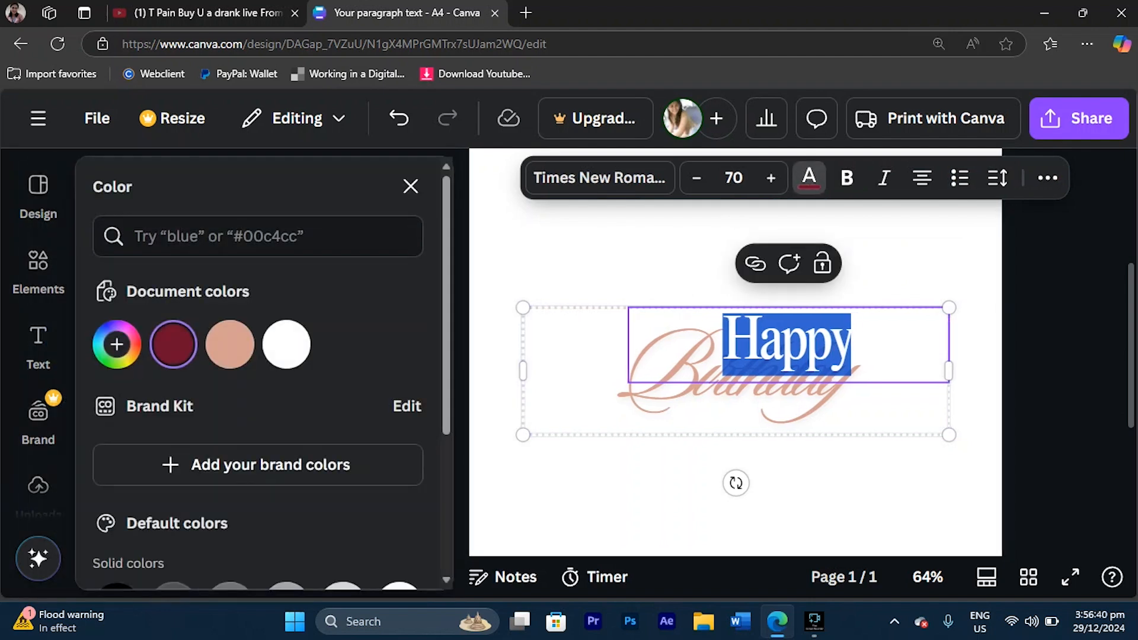
scroll(261, 426, "down", 4)
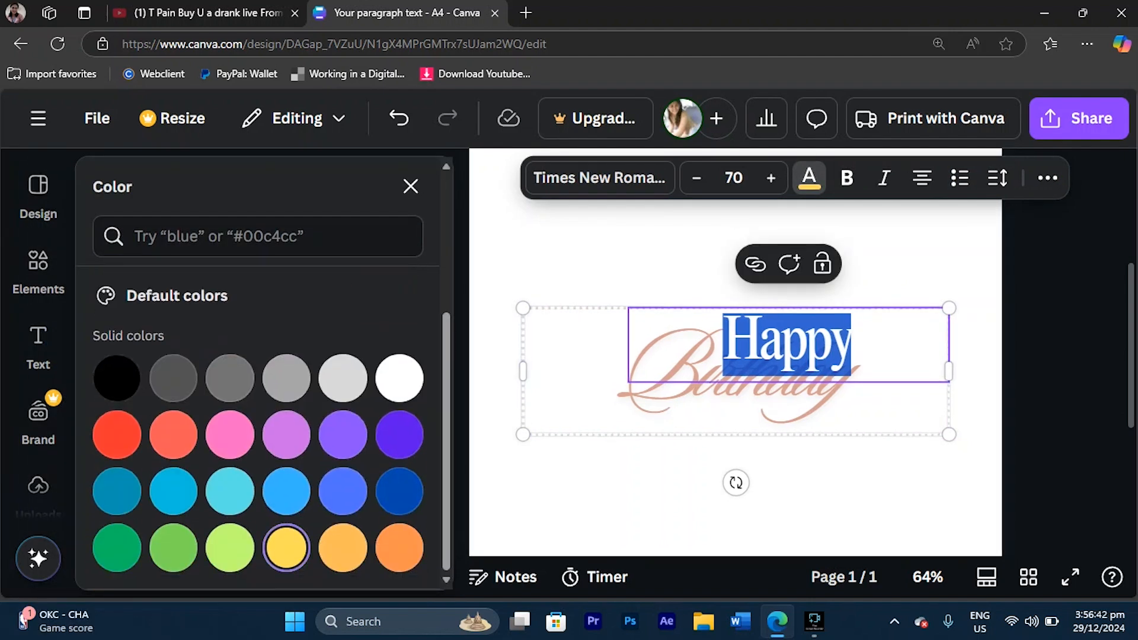
Recolour the script word "Birthday" black and deselect the lettering
double_click(732, 398)
left_click(809, 178)
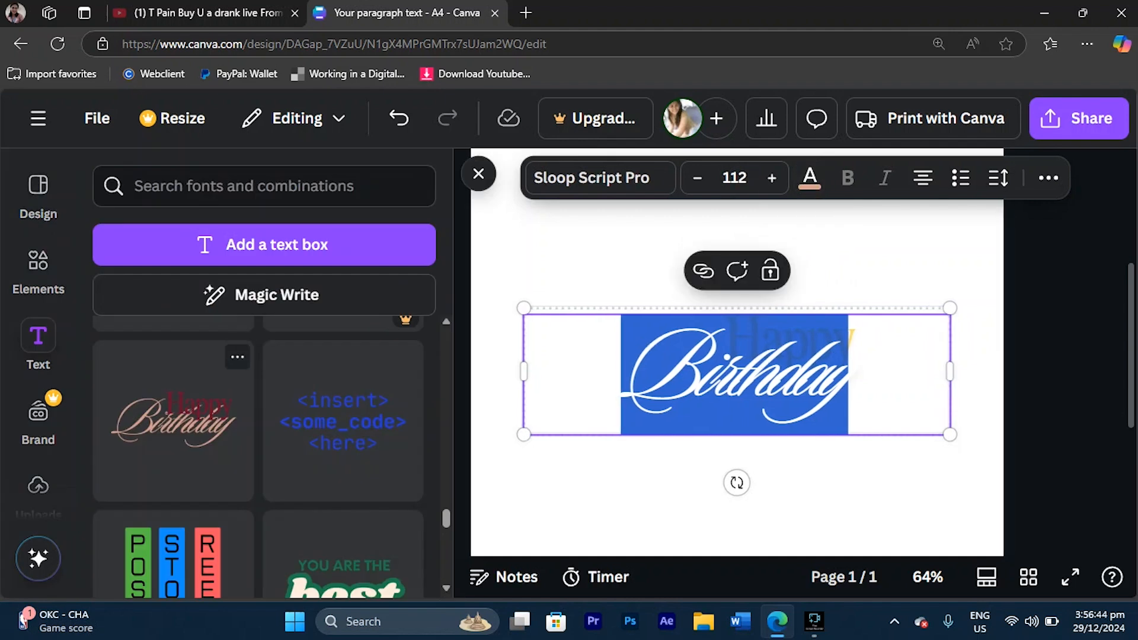
left_click(809, 178)
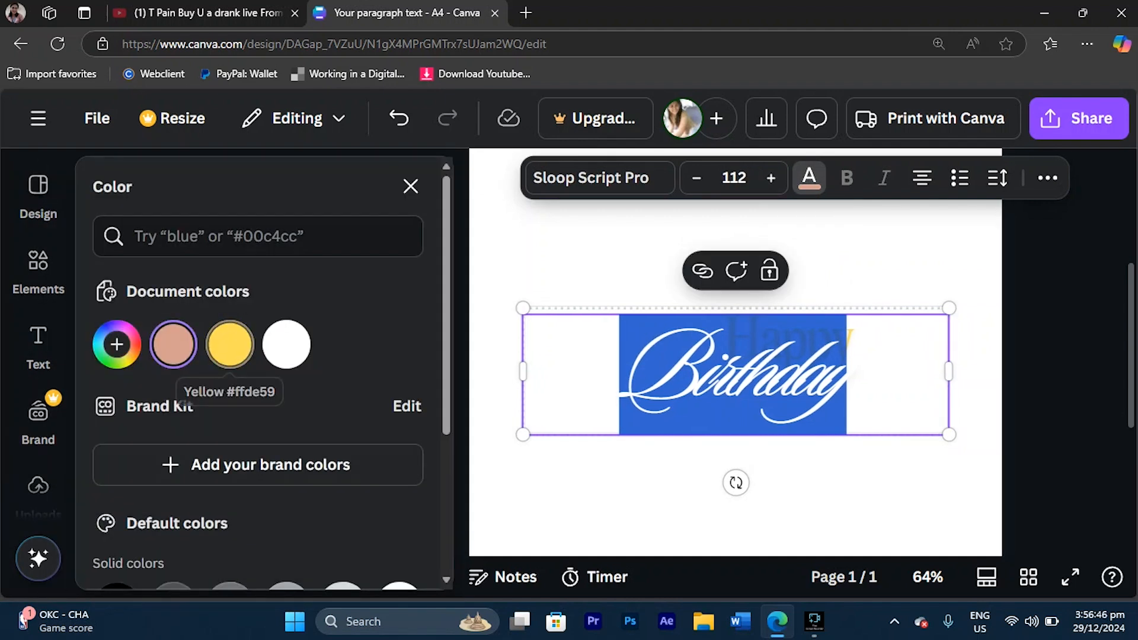
scroll(229, 415, "down", 4)
left_click(116, 378)
left_click(700, 504)
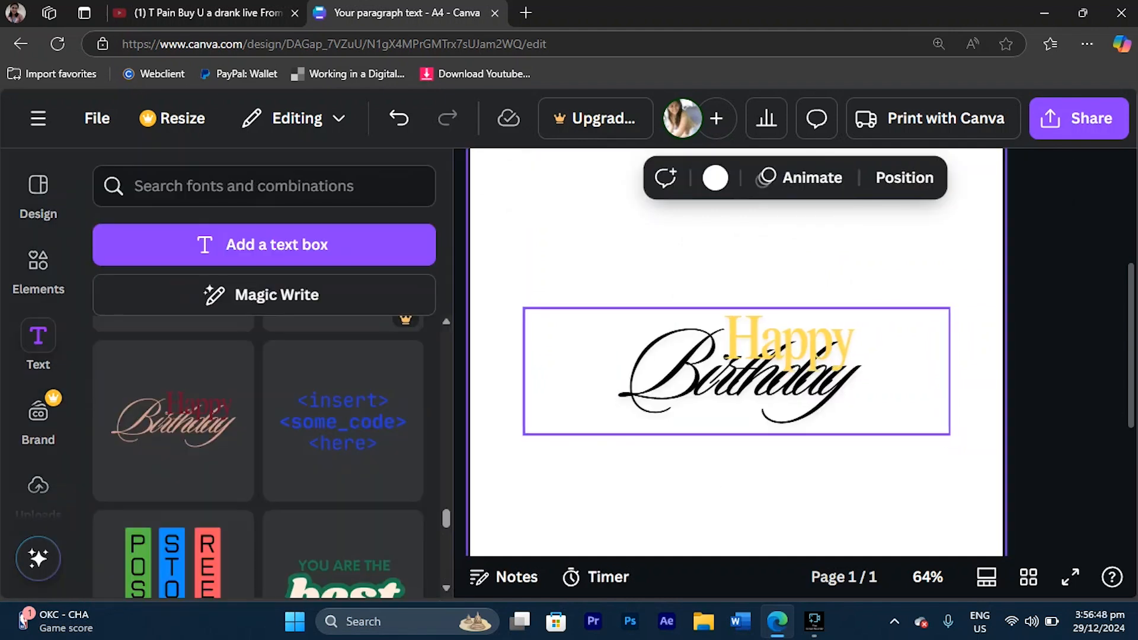
Apply the Outline text effect to the word "Happy"
left_click(789, 341)
double_click(789, 344)
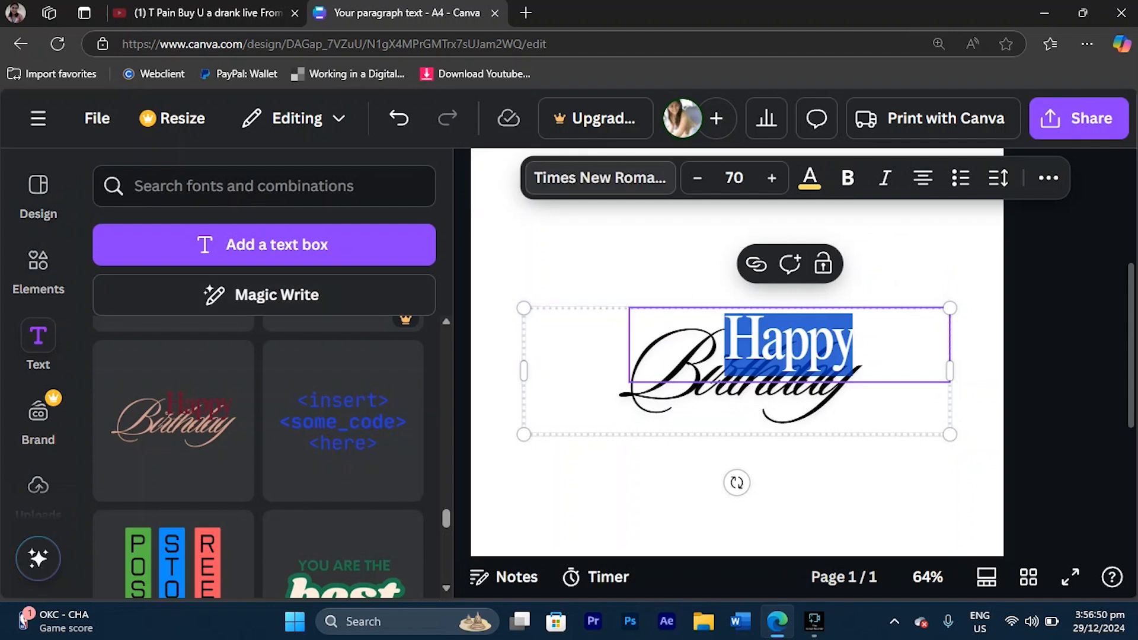
left_click(1049, 178)
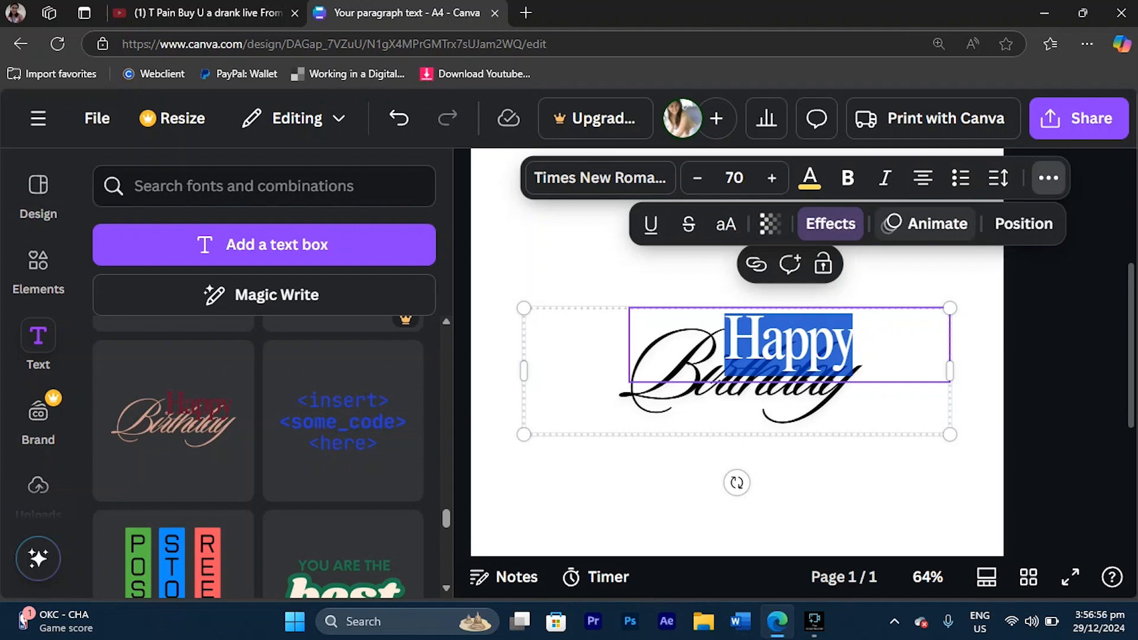
left_click(830, 223)
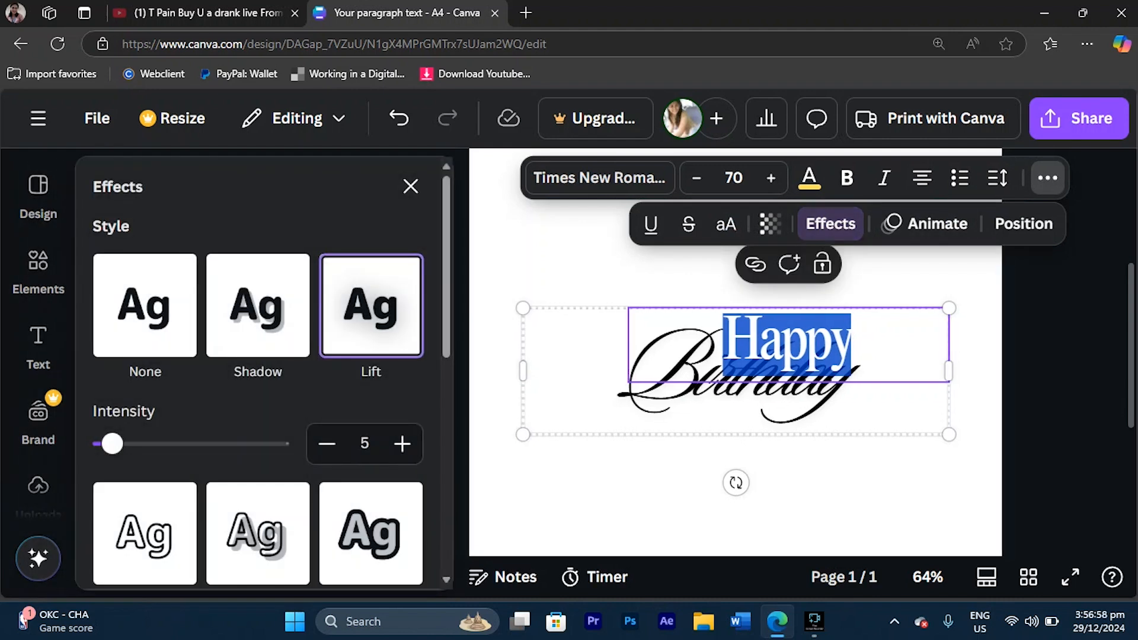
scroll(371, 450, "down", 1)
left_click(371, 449)
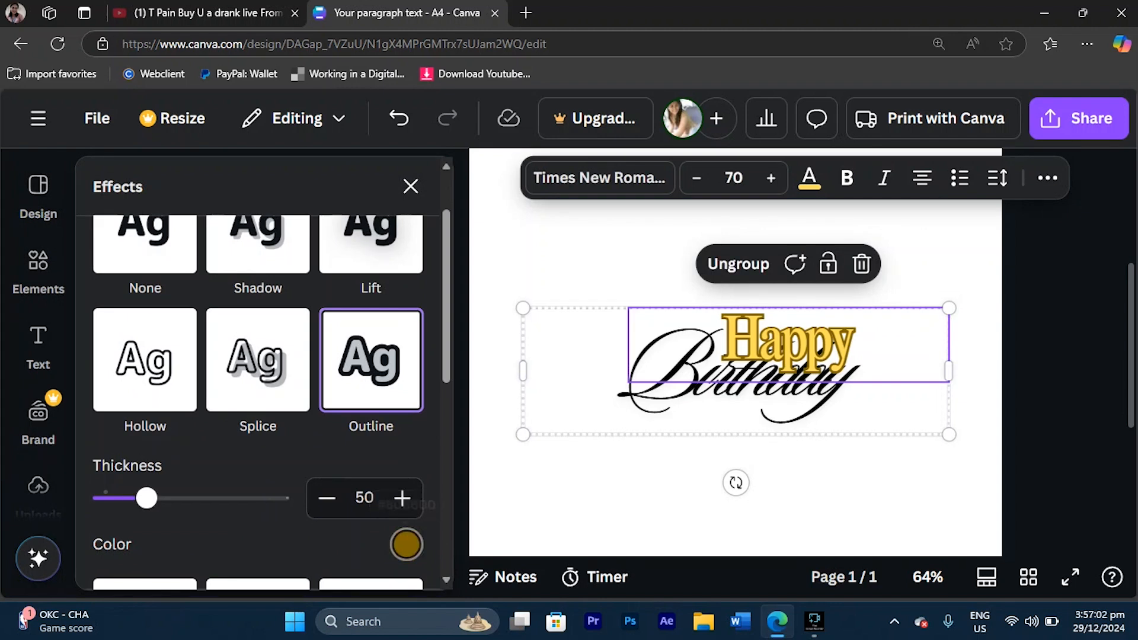
Set the outline colour of "Happy" to red after trying dark blue, pink and lighter blue shades
left_click(406, 544)
scroll(272, 396, "down", 4)
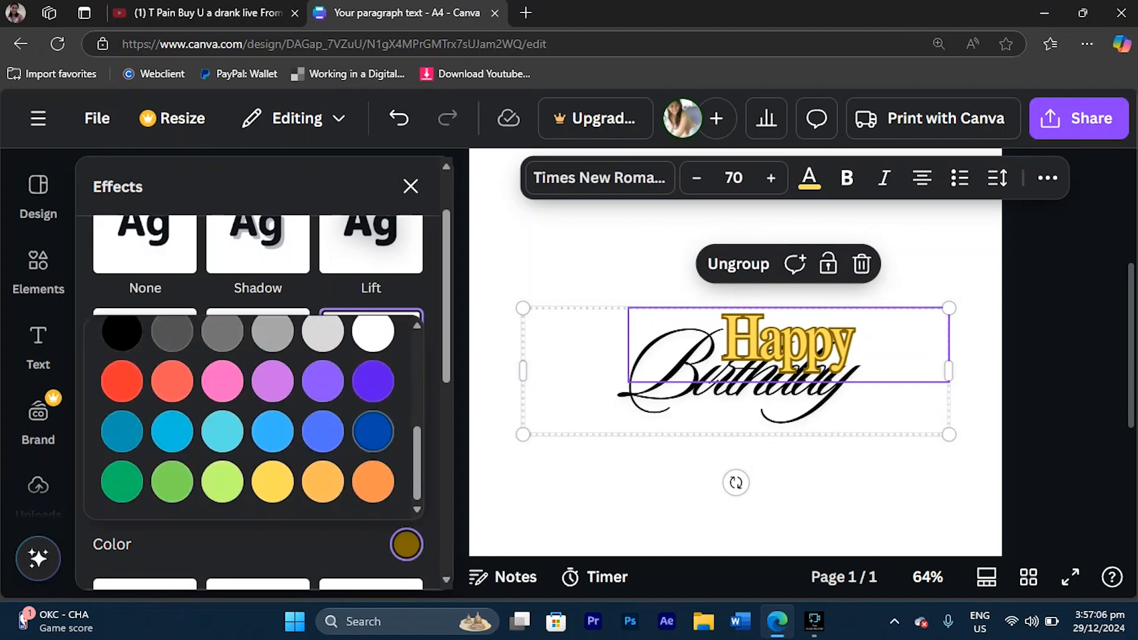
left_click(373, 431)
left_click(223, 381)
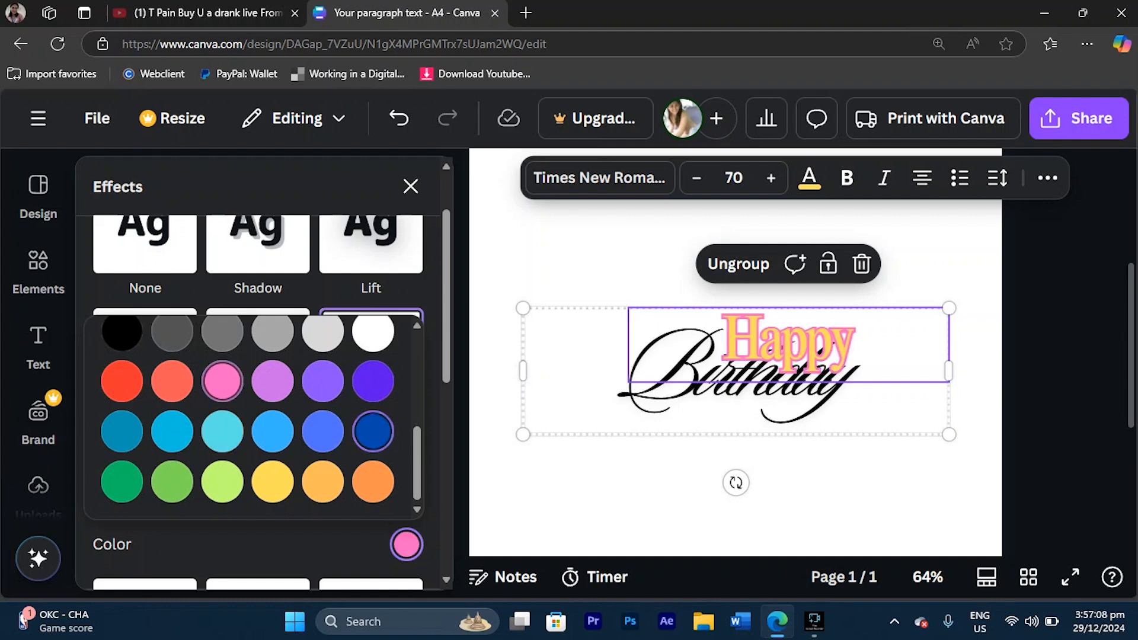
left_click(223, 431)
left_click(171, 431)
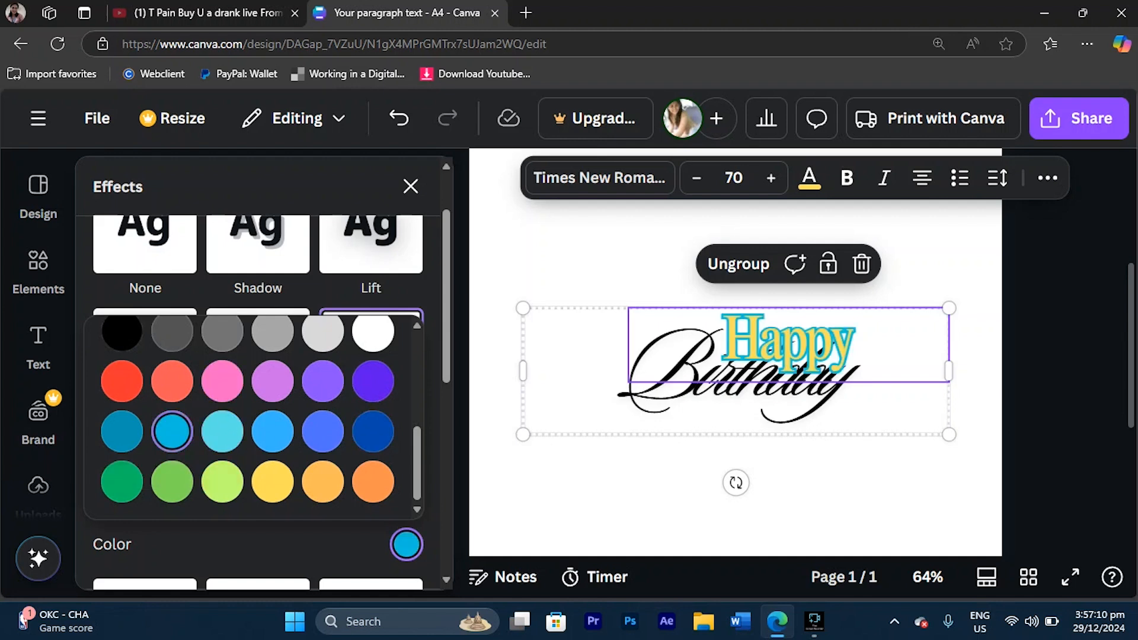
left_click(122, 381)
scroll(121, 381, "up", 5)
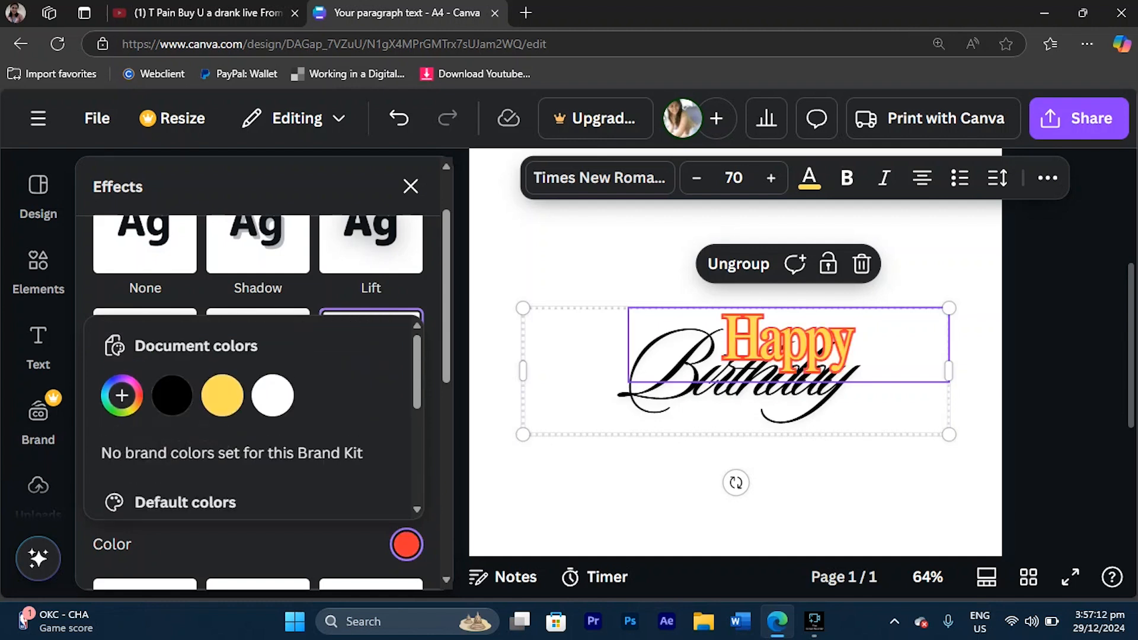
scroll(122, 381, "down", 2)
scroll(122, 381, "up", 2)
key("Escape")
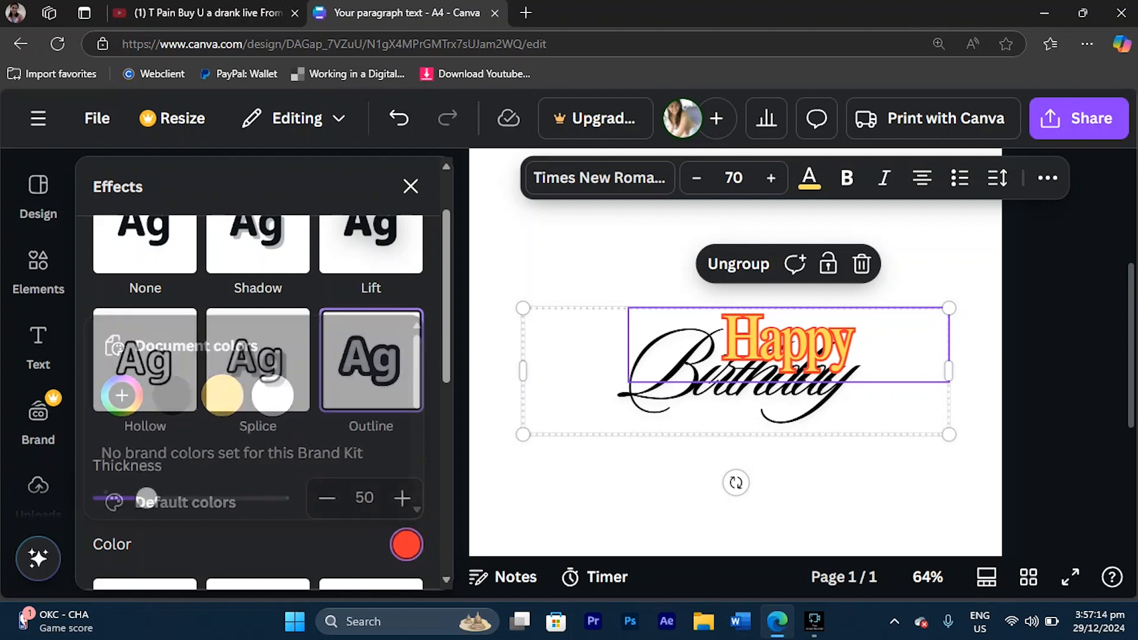
Set the outline thickness of "Happy" to 130 and close the side panels to view the lettering on the page
left_click_drag(146, 498, 216, 498)
scroll(216, 415, "down", 10)
scroll(258, 475, "up", 8)
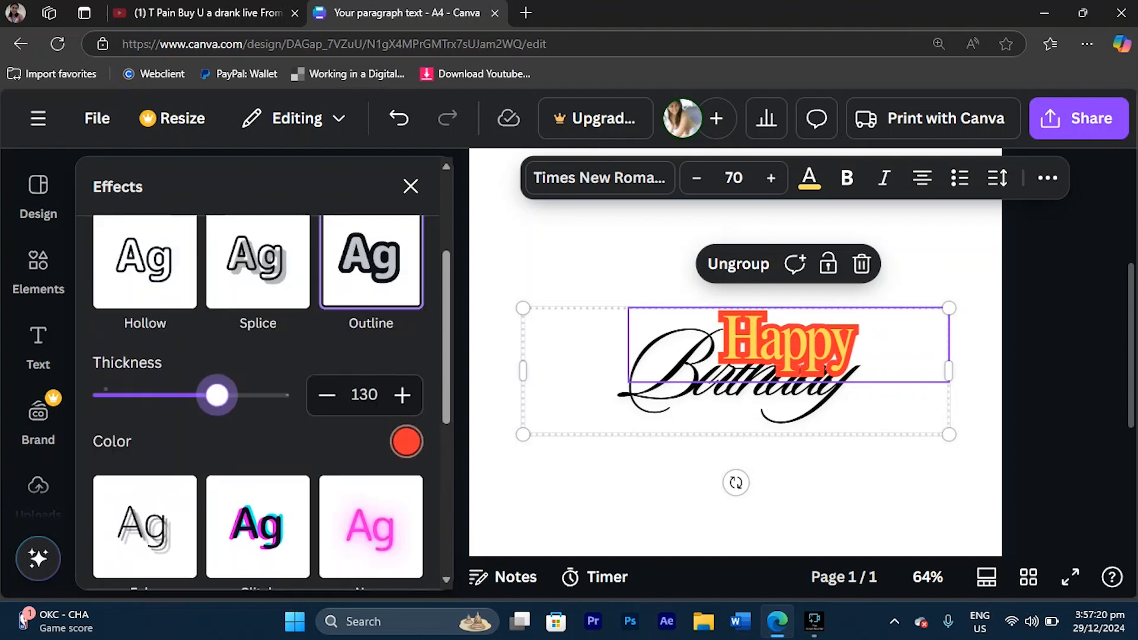
left_click(411, 186)
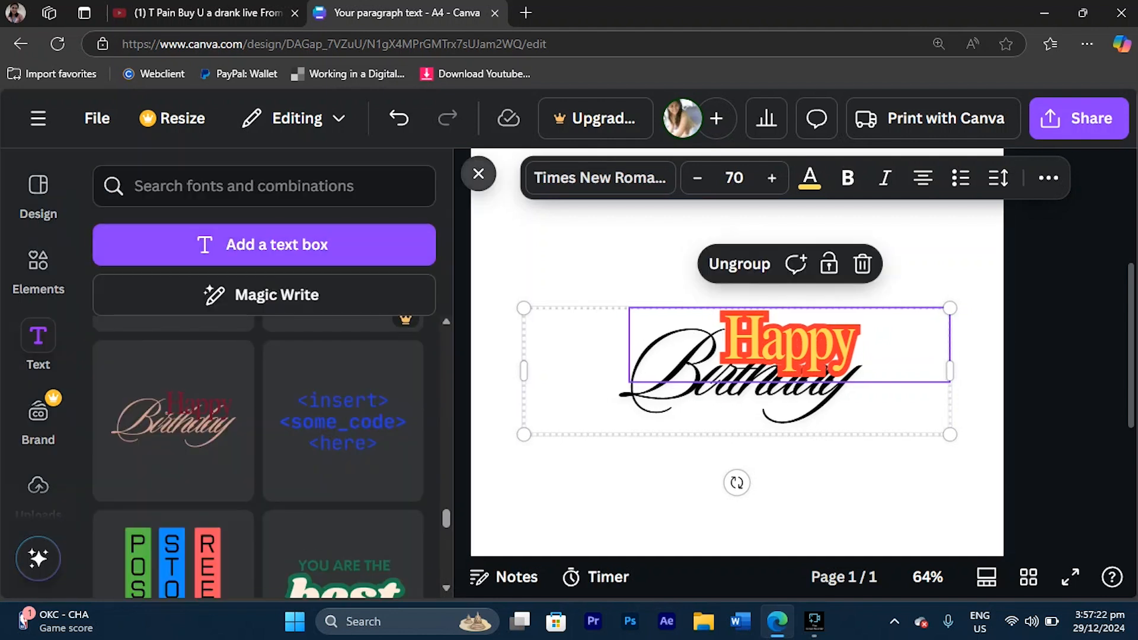
left_click(478, 173)
scroll(606, 367, "down", 3)
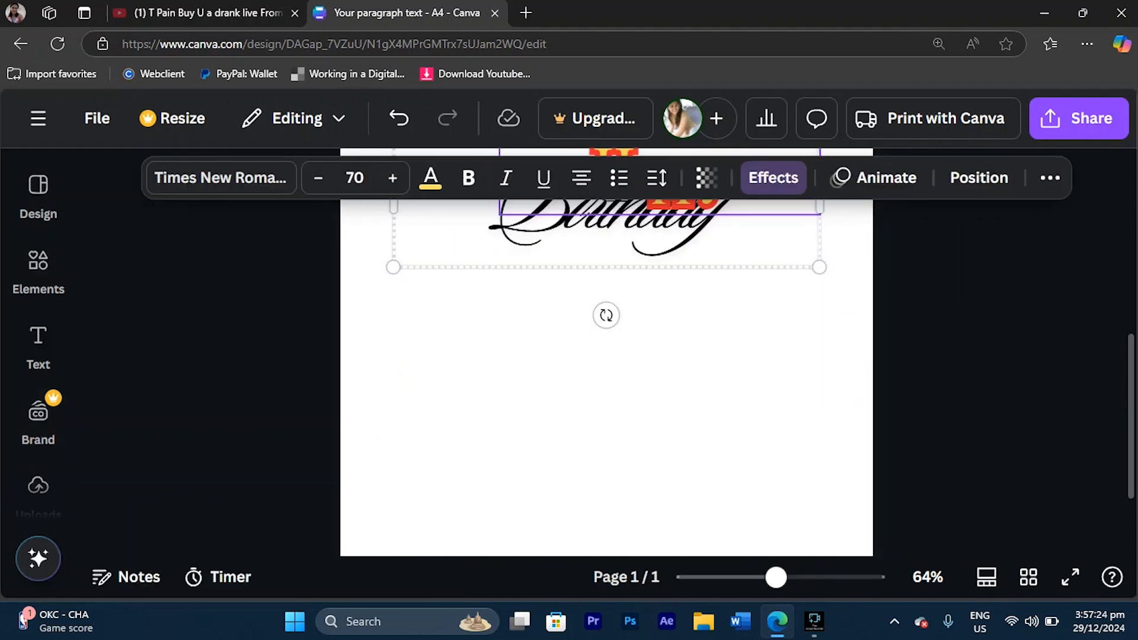
scroll(606, 367, "up", 3)
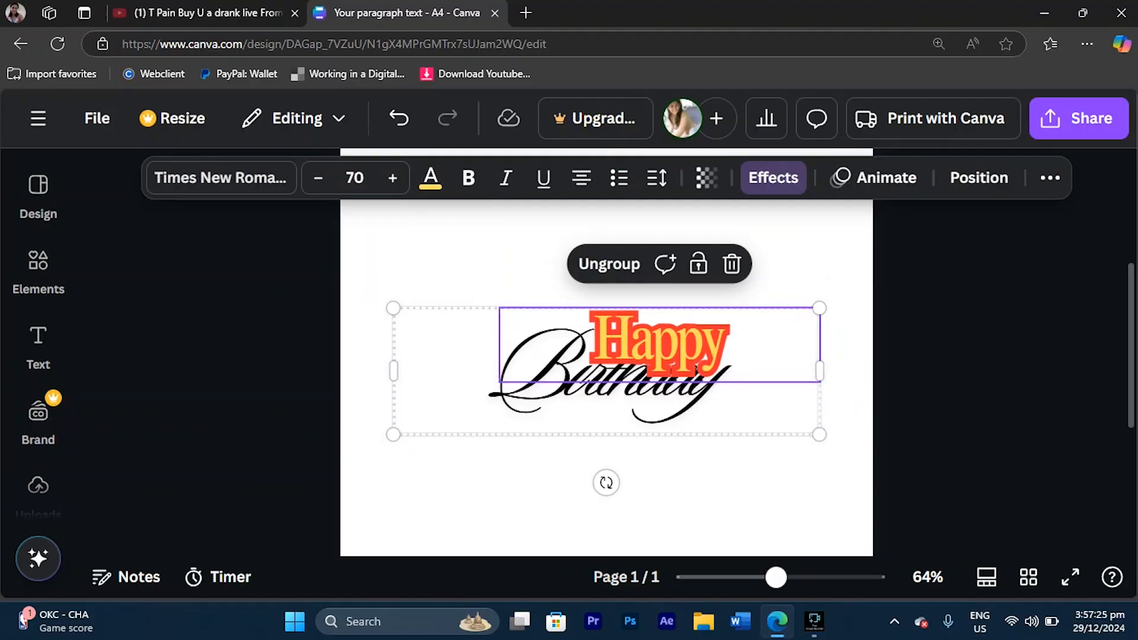
scroll(606, 367, "up", 1)
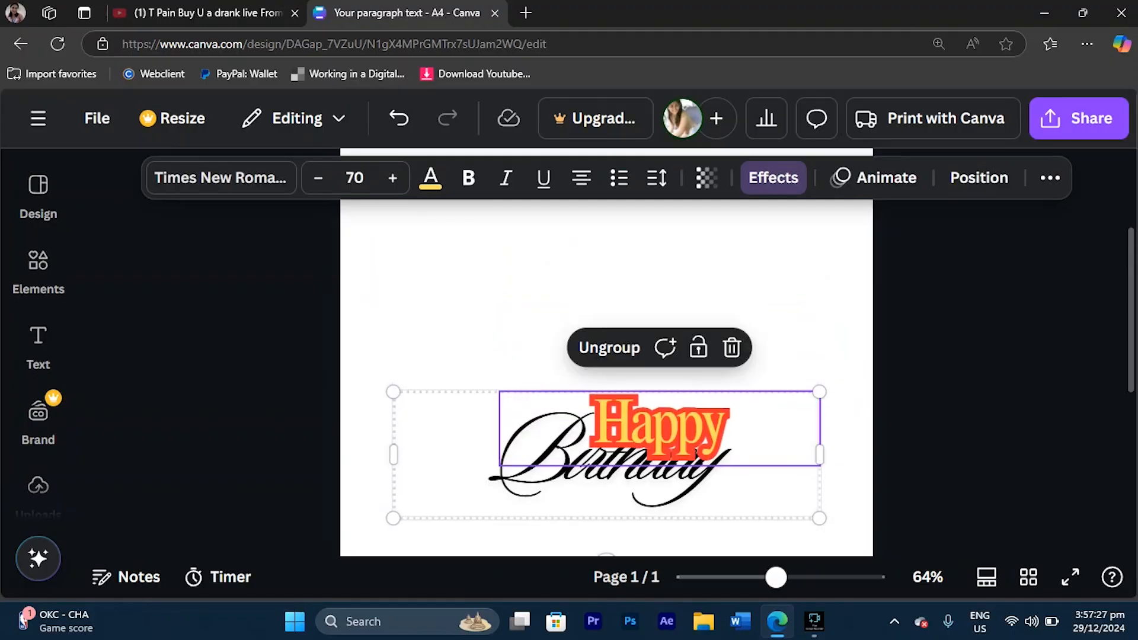
Try the Abril Fatface font on the word "Happy"
double_click(697, 454)
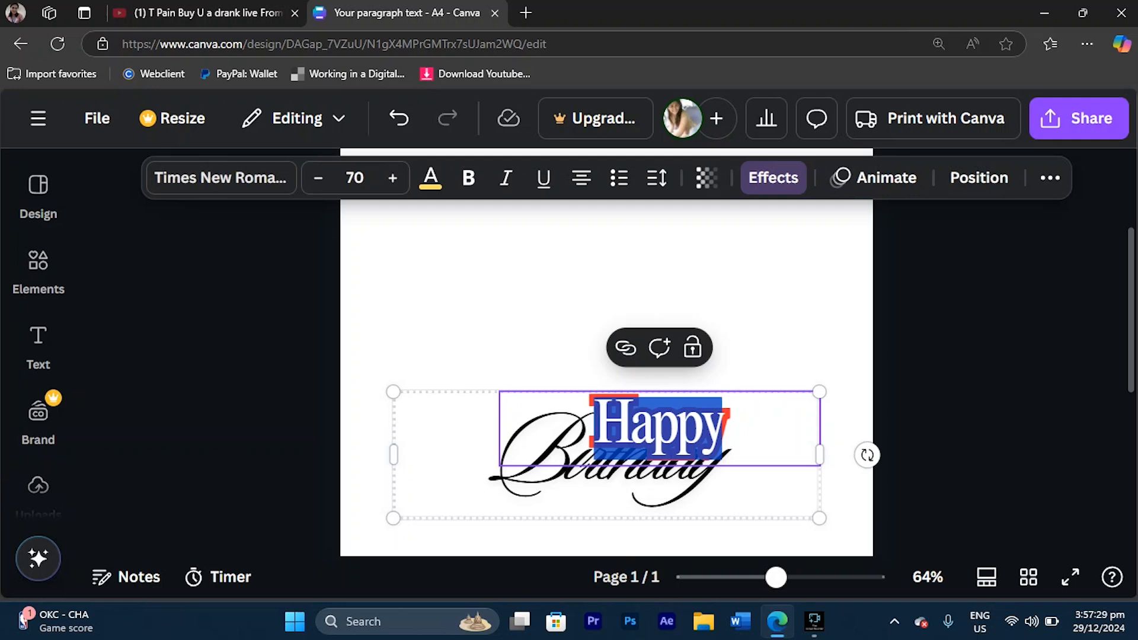
left_click(221, 177)
scroll(176, 412, "up", 1)
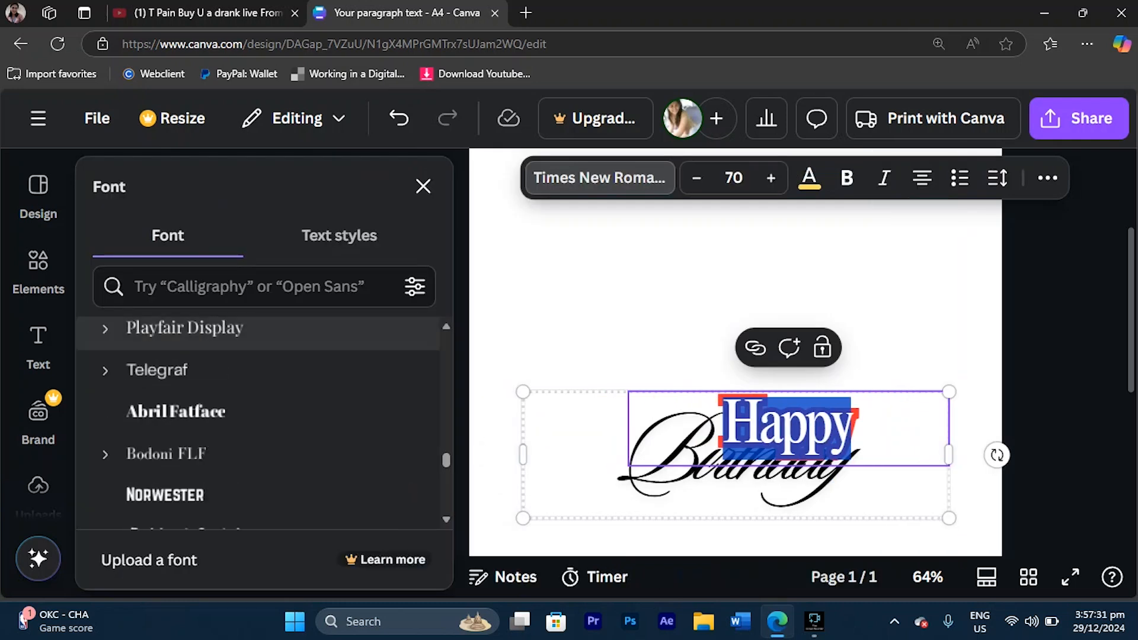
left_click(177, 411)
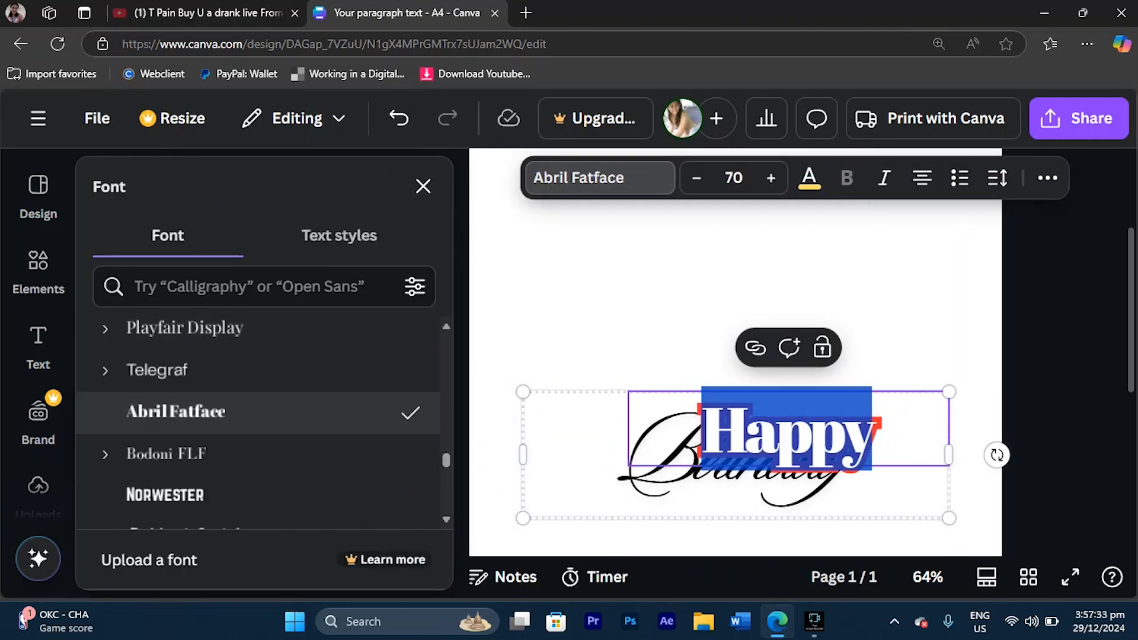
left_click(423, 186)
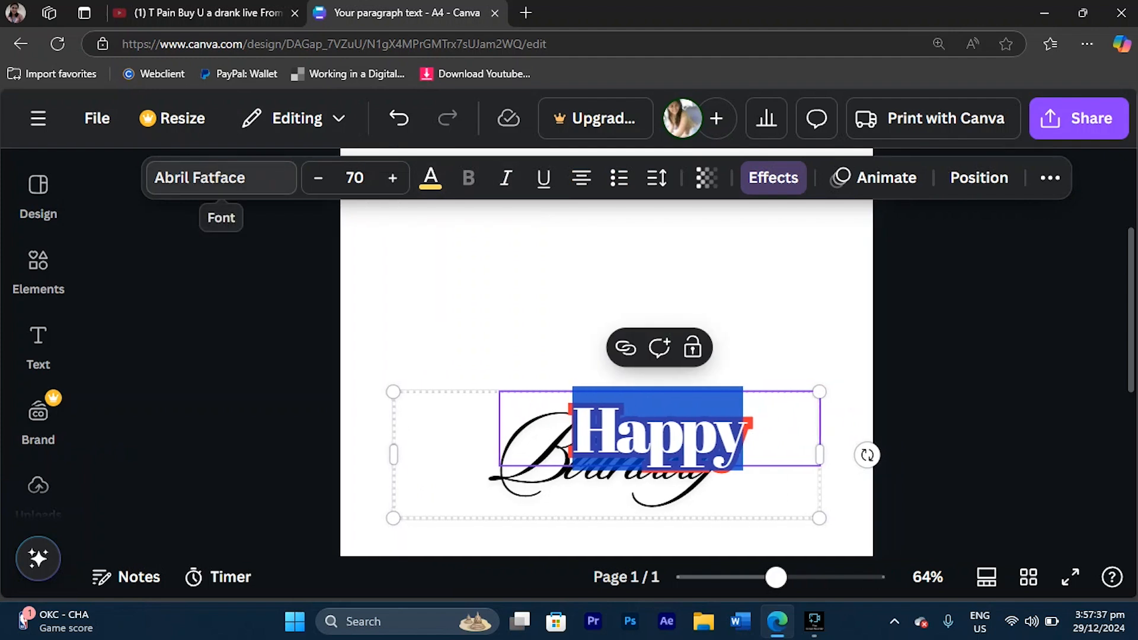
Look through the text styles and fonts for "Happy", try Blaka, and apply Brick Sans
left_click(221, 178)
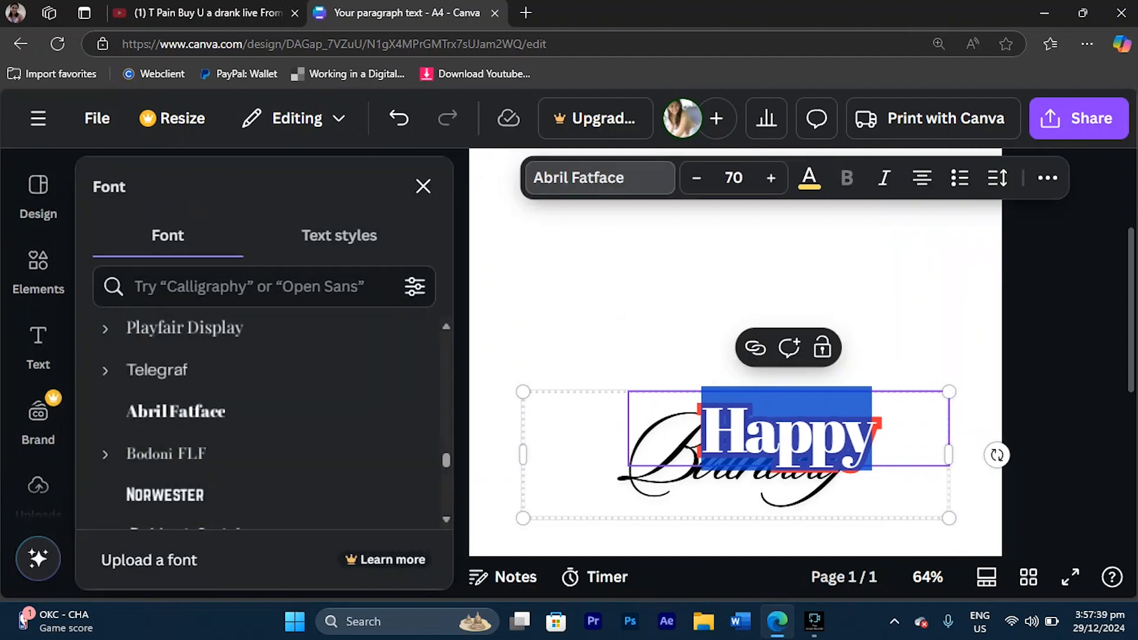
left_click(339, 235)
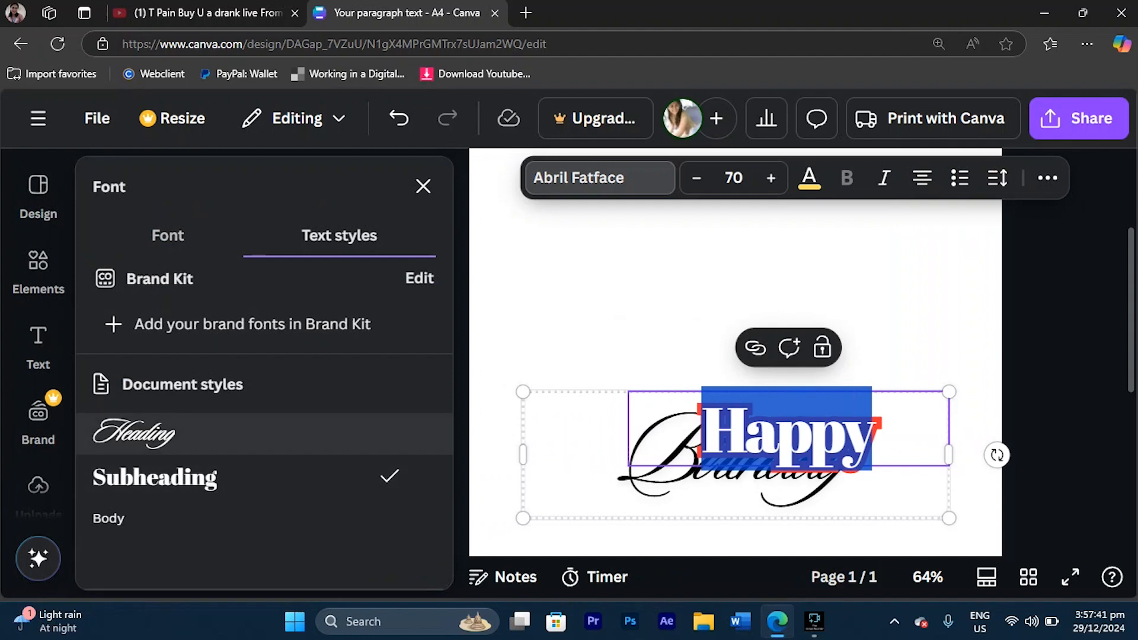
left_click(168, 235)
left_click(339, 236)
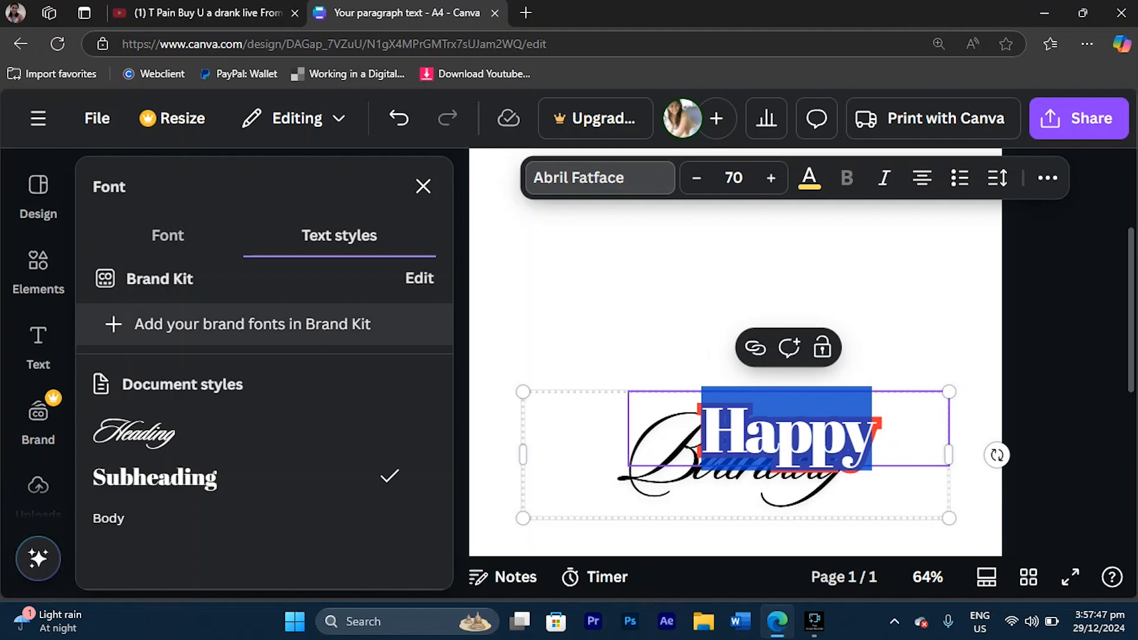
left_click(167, 236)
scroll(260, 425, "down", 3)
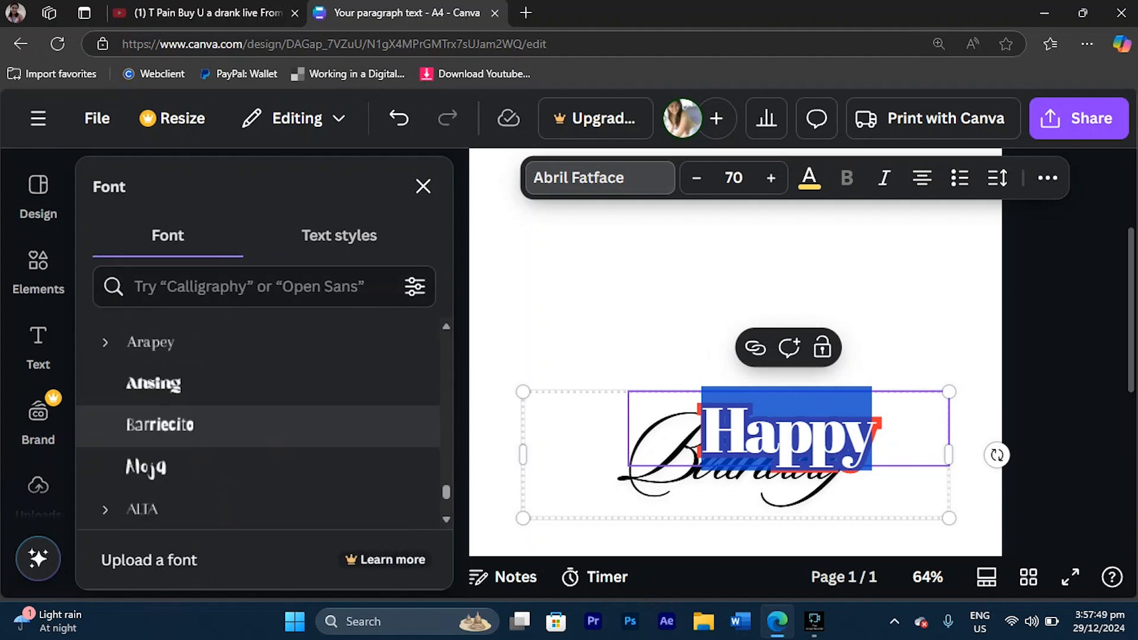
scroll(260, 424, "up", 2)
left_click(177, 382)
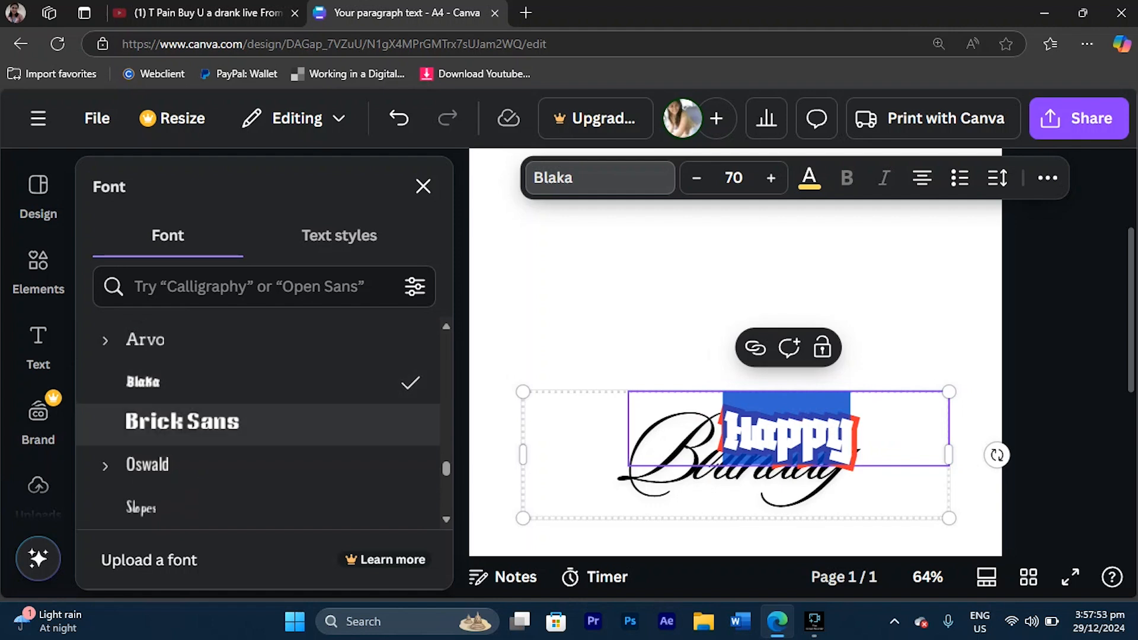
left_click(182, 424)
Try to apply a premium script font to "Happy", and dismiss the Canva Pro offer and the font list
scroll(182, 426, "down", 10)
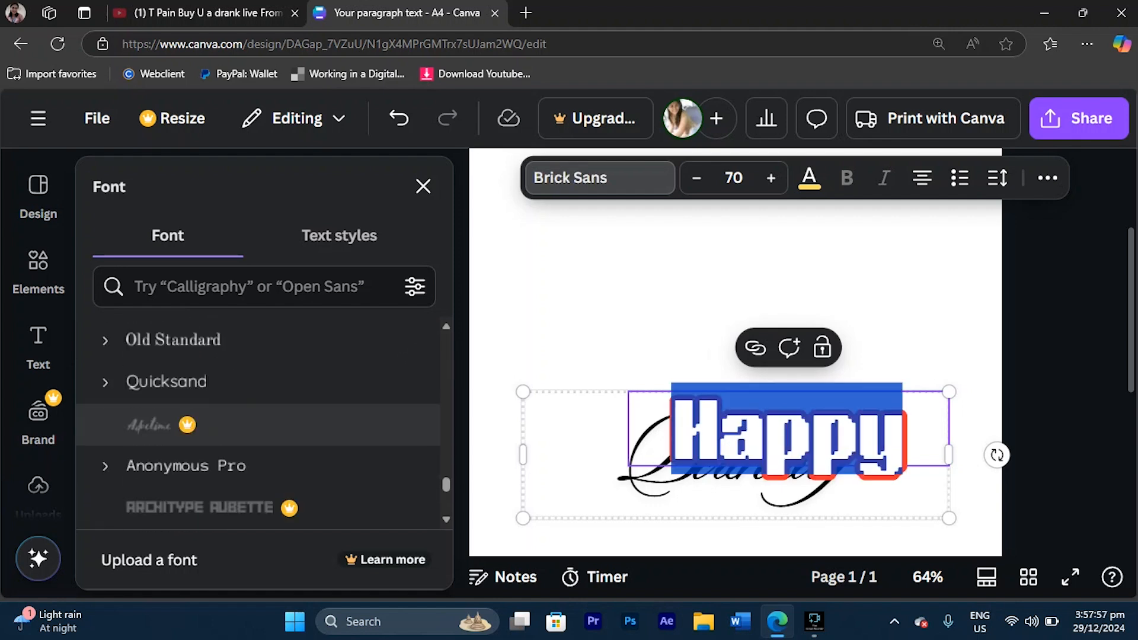
left_click(182, 425)
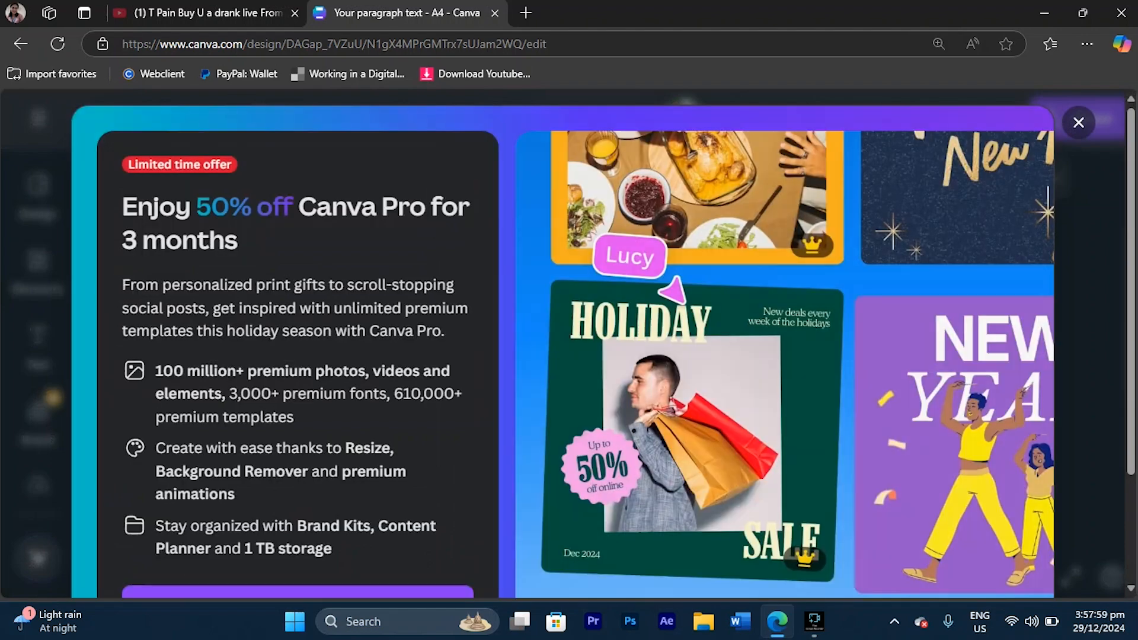
scroll(564, 343, "down", 3)
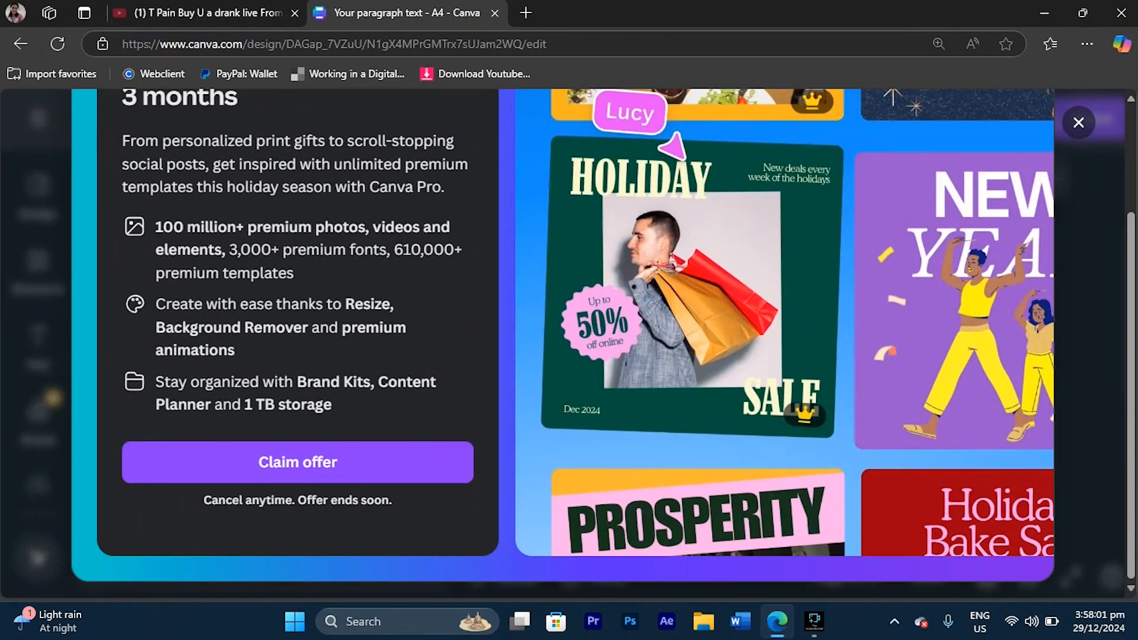
left_click(1079, 123)
scroll(260, 425, "up", 2)
left_click(424, 185)
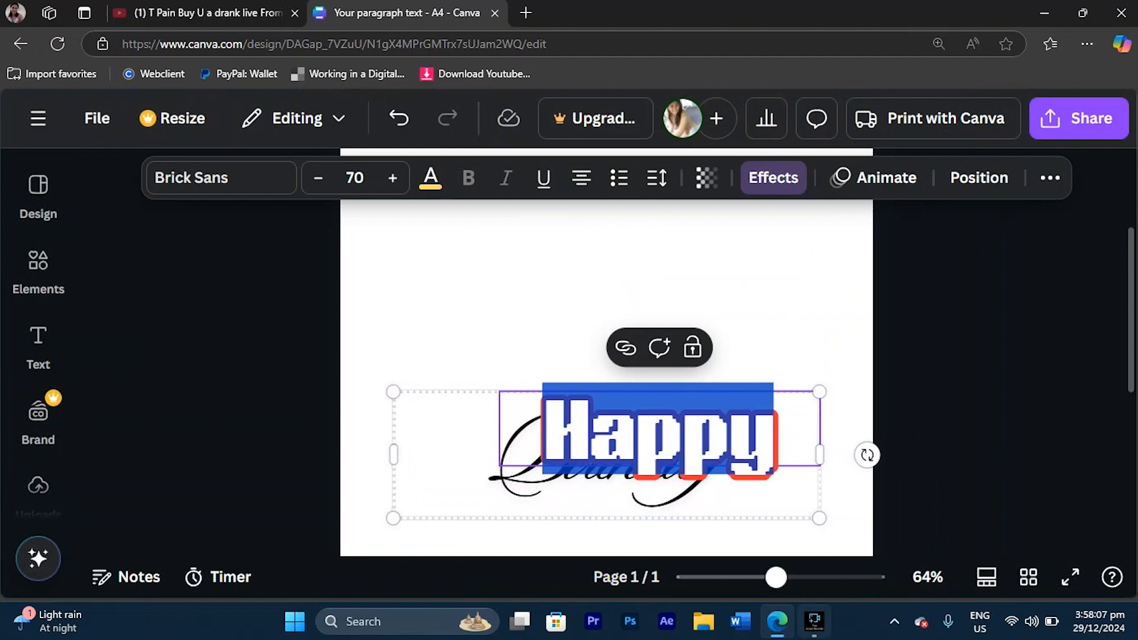
left_click(815, 621)
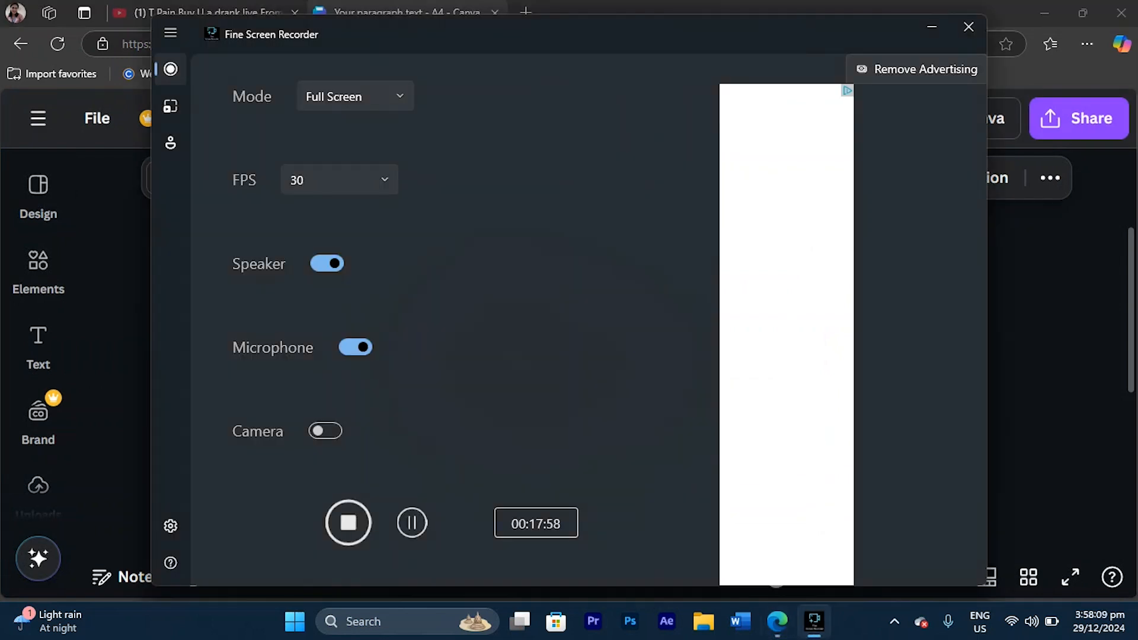